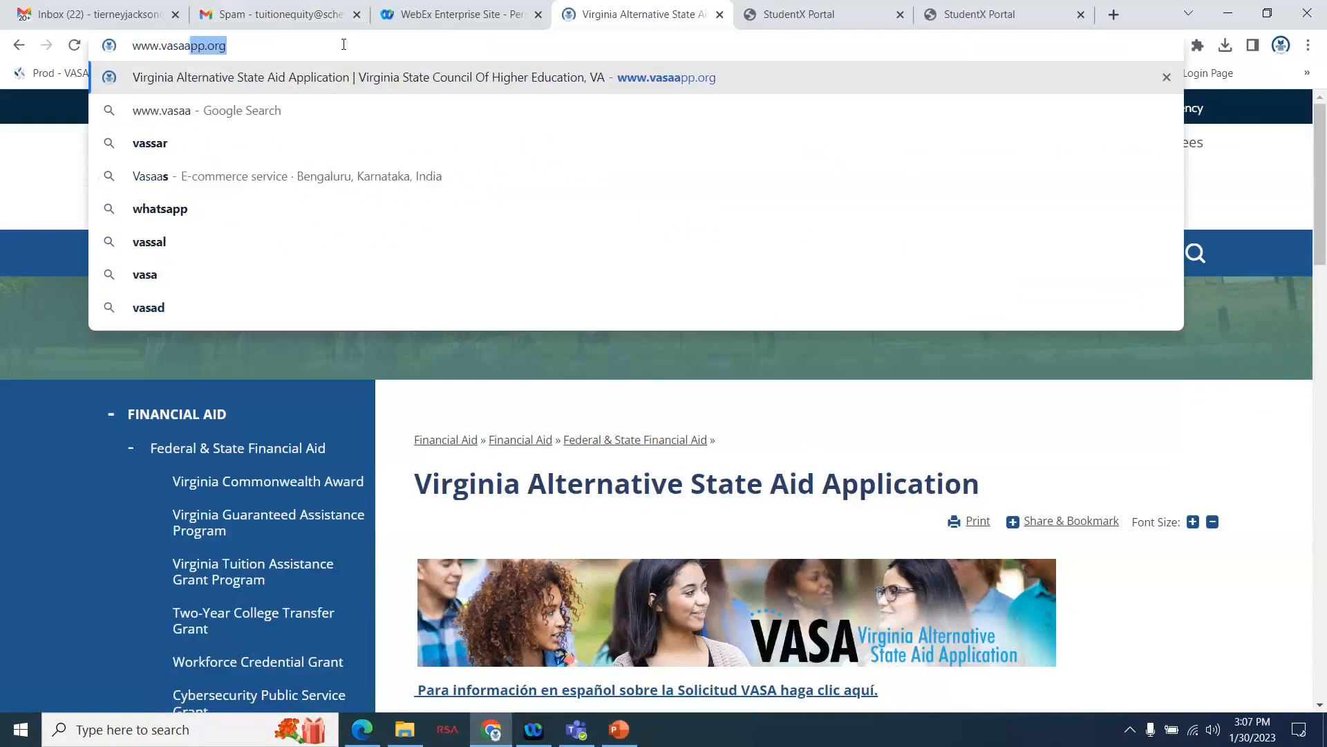
{"action": "type", "text": "rg"}
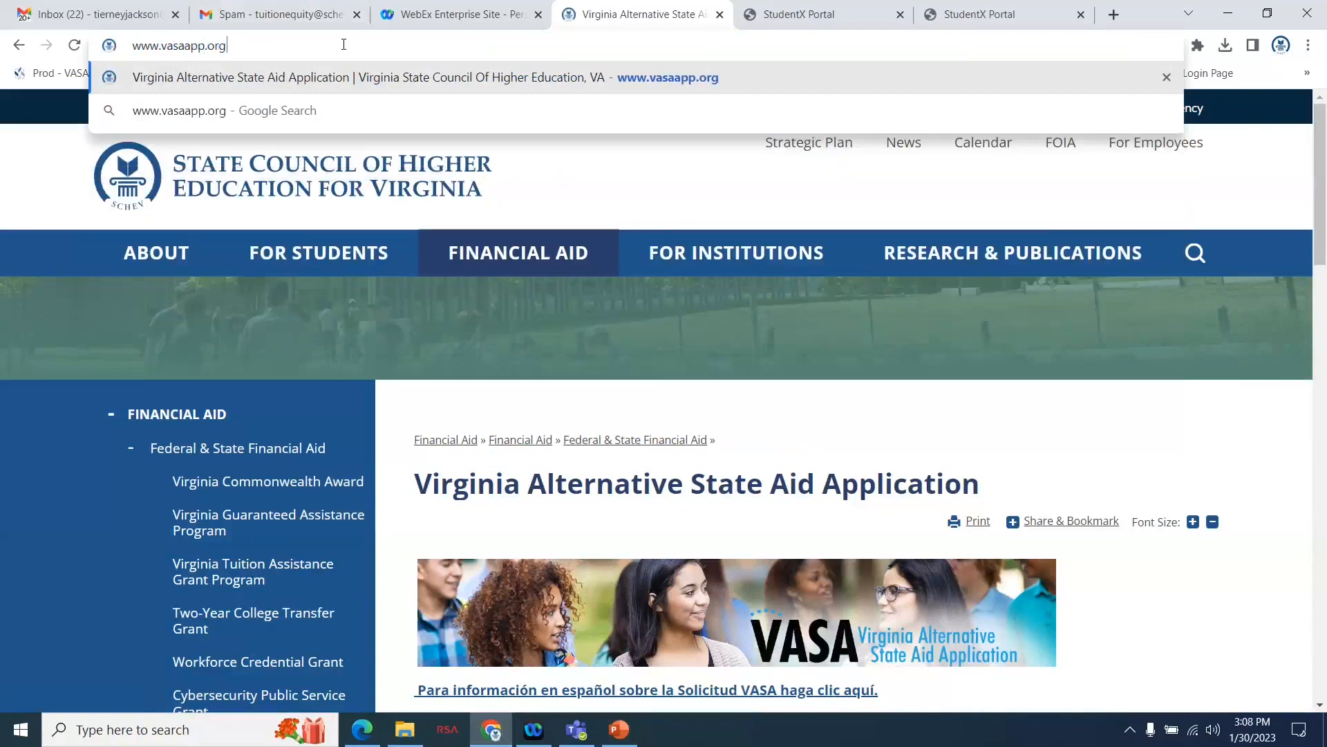
{"action": "key", "text": "Return"}
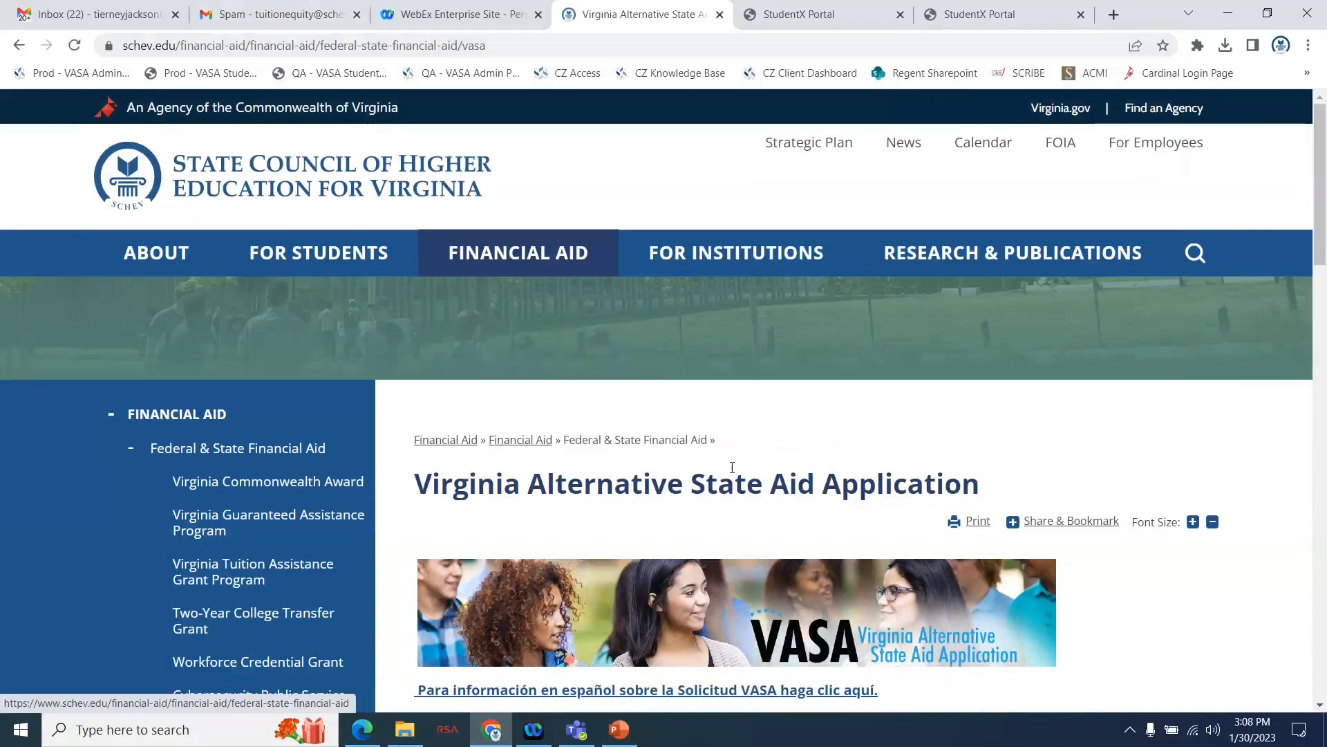
Review the VASA page's two-step state aid process, the application choices and the helpful resources.
{"action": "scroll", "coordinate": [741, 473], "scroll_direction": "down", "scroll_amount": 1}
{"action": "scroll", "coordinate": [740, 472], "scroll_direction": "down", "scroll_amount": 3}
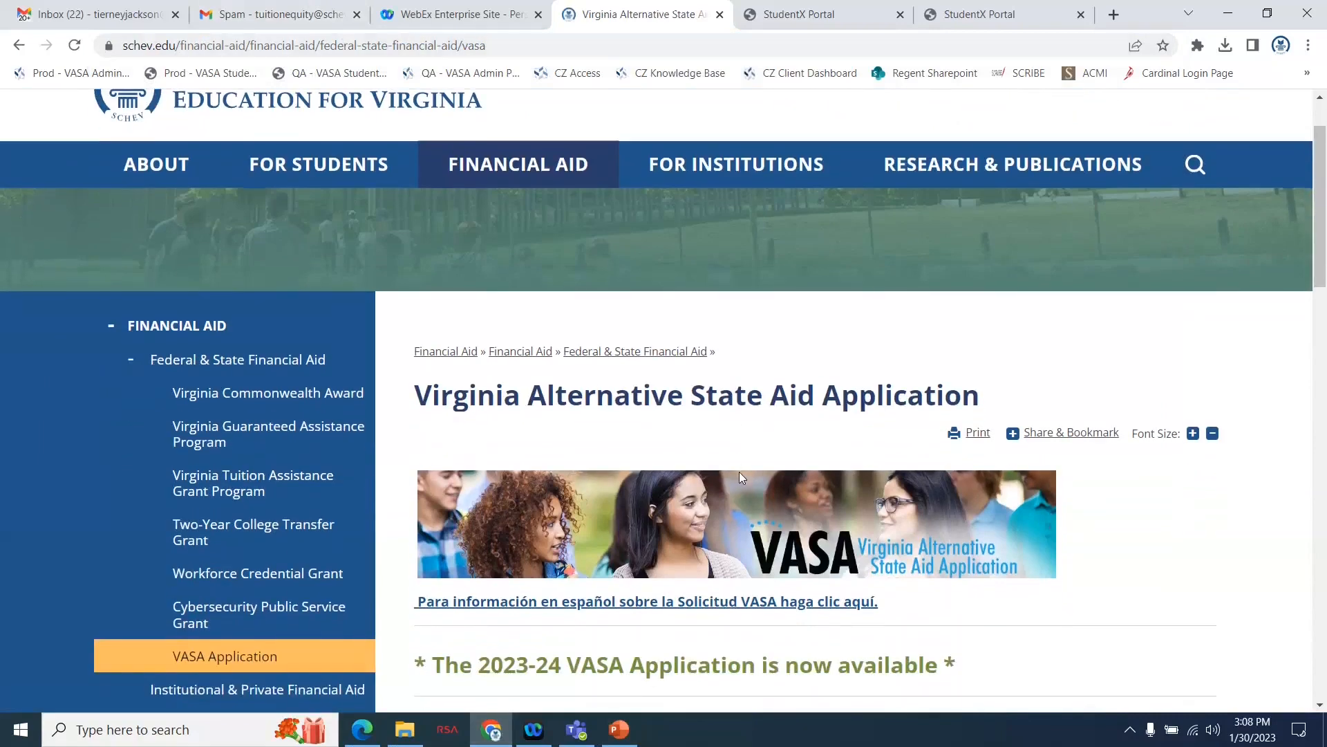
{"action": "scroll", "coordinate": [740, 472], "scroll_direction": "down", "scroll_amount": 2}
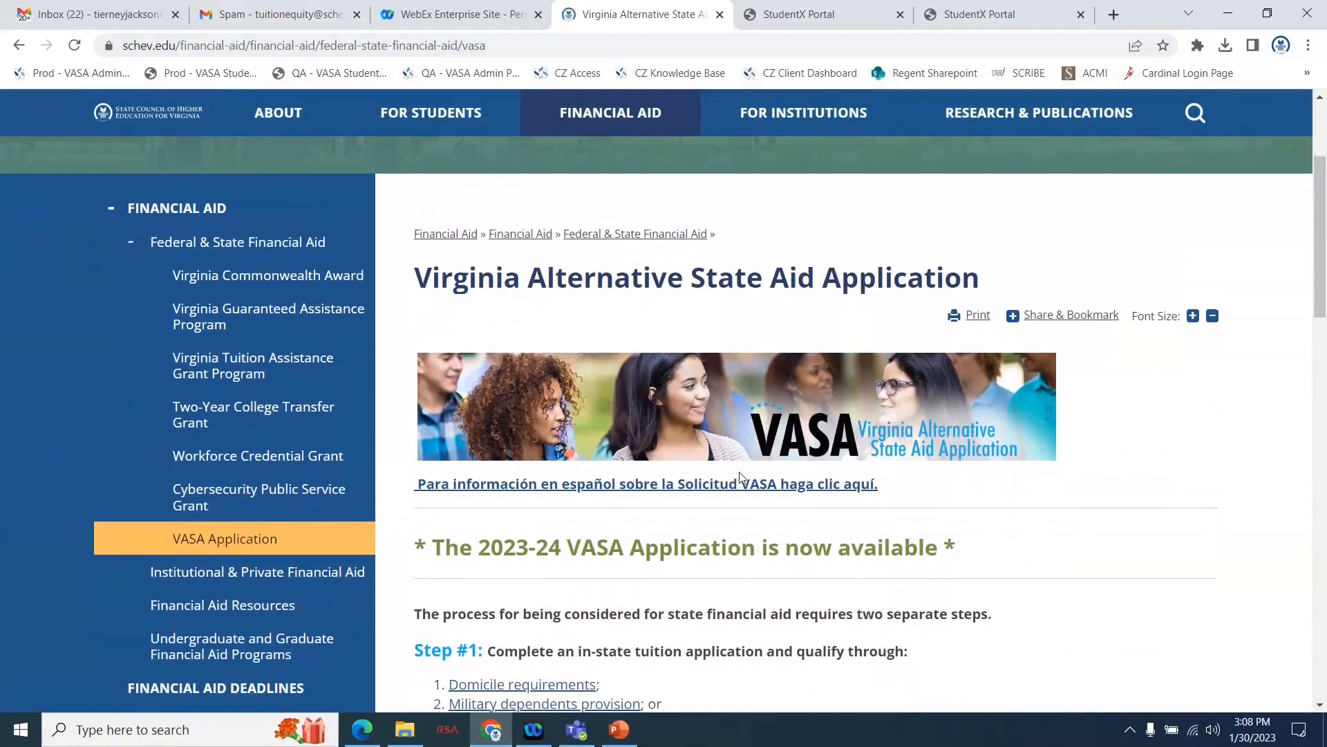
{"action": "scroll", "coordinate": [741, 477], "scroll_direction": "down", "scroll_amount": 5}
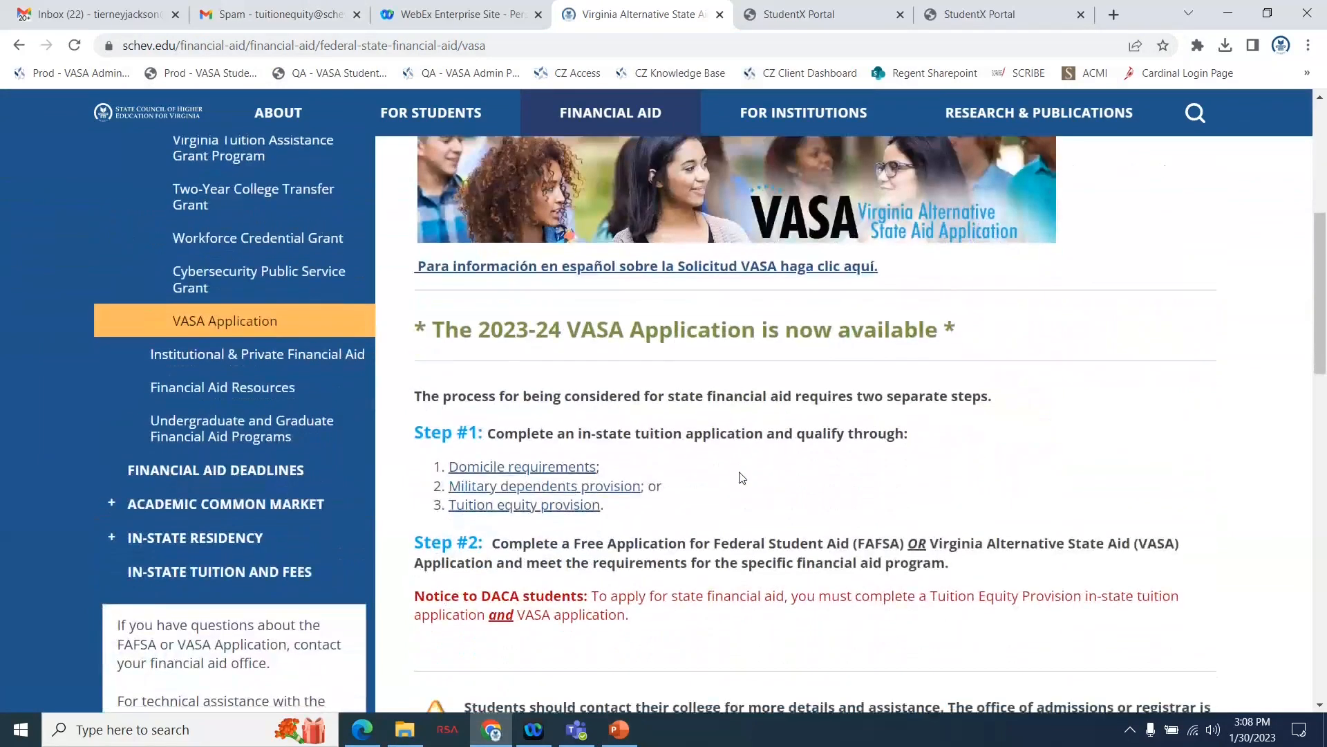
{"action": "scroll", "coordinate": [743, 477], "scroll_direction": "down", "scroll_amount": 4}
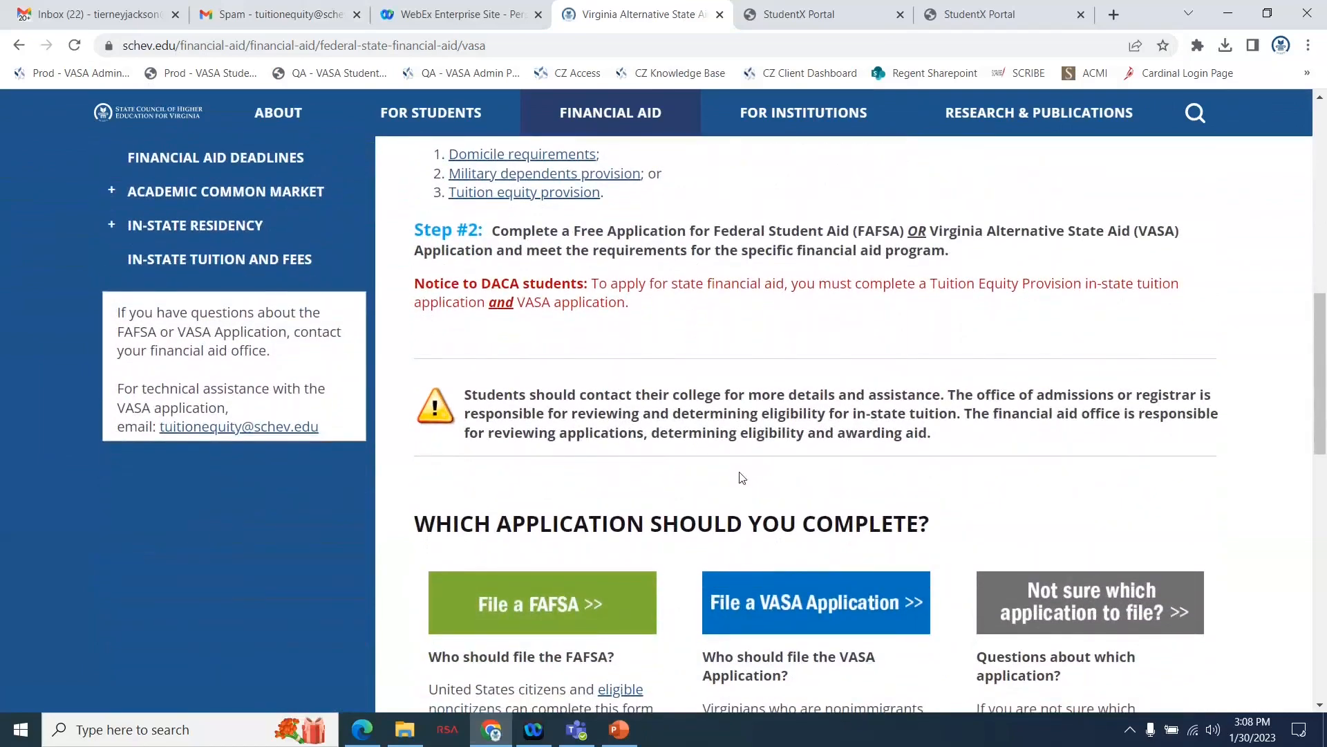
{"action": "scroll", "coordinate": [742, 477], "scroll_direction": "down", "scroll_amount": 1}
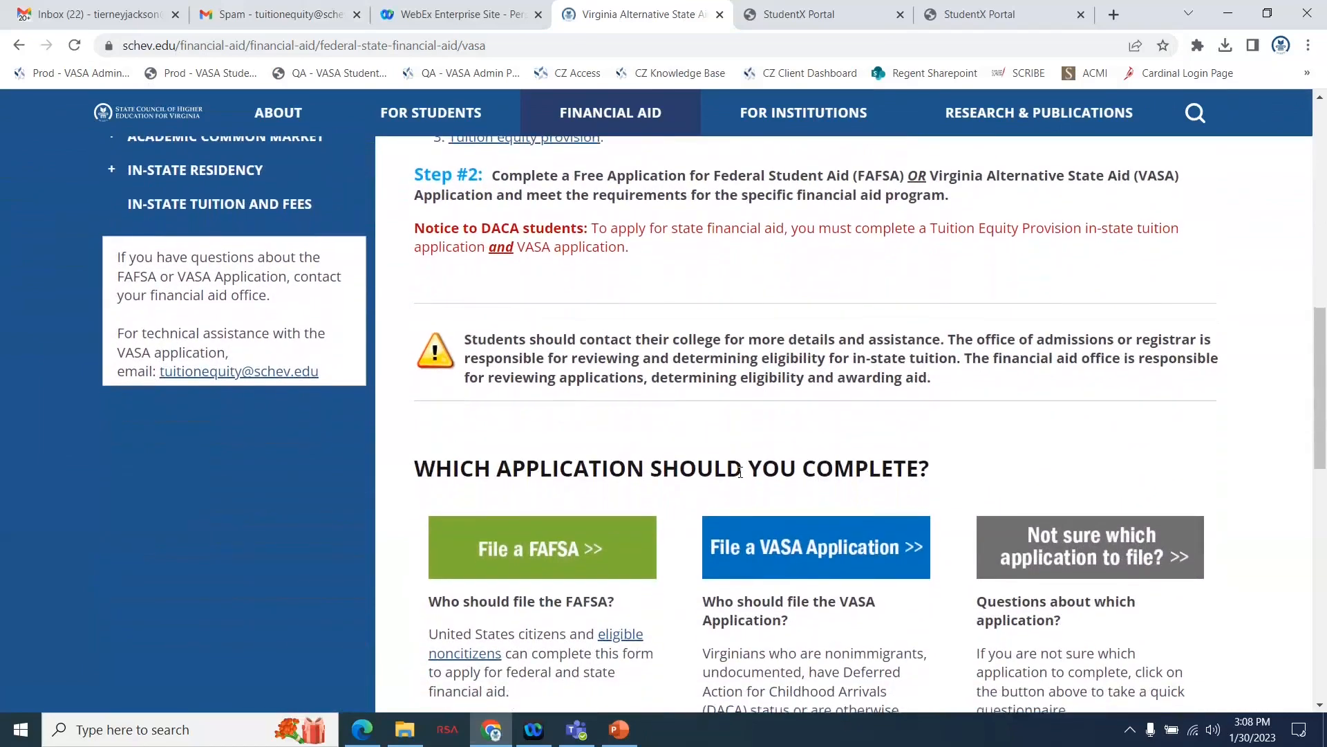
{"action": "scroll", "coordinate": [742, 477], "scroll_direction": "down", "scroll_amount": 1}
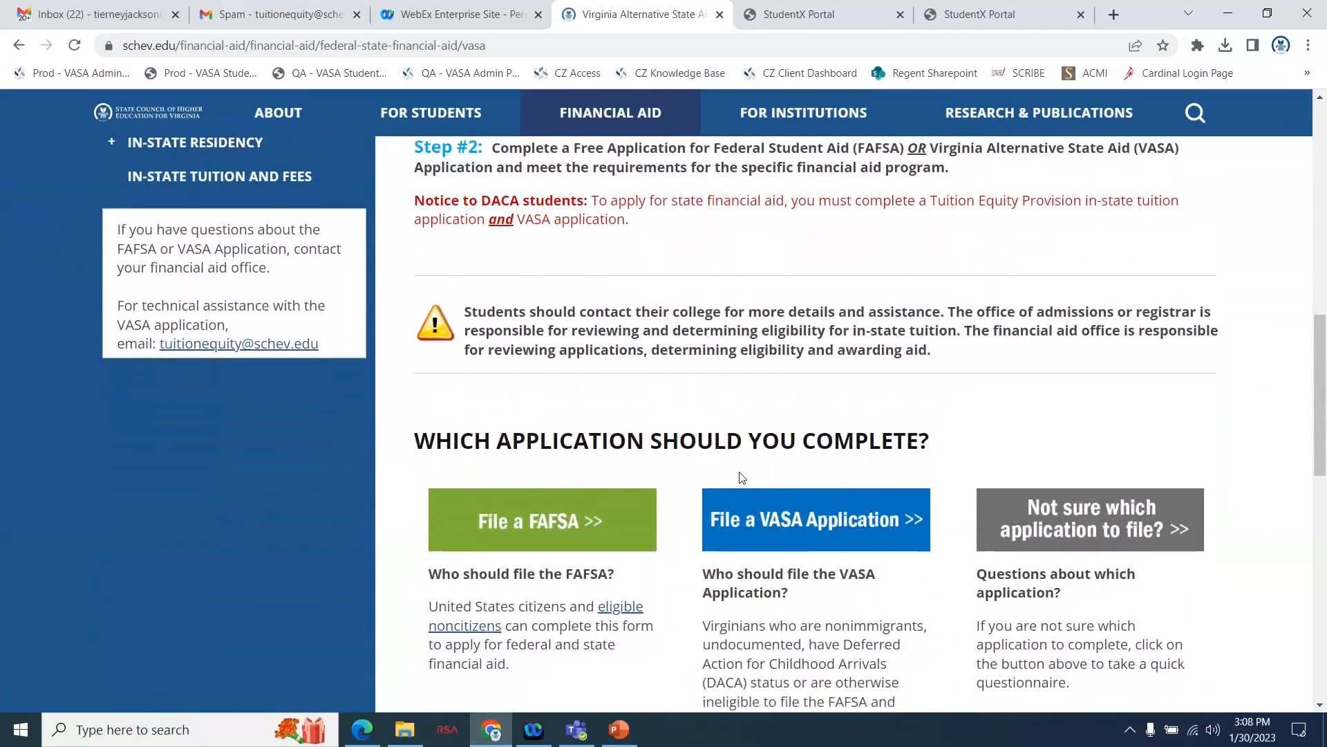
{"action": "scroll", "coordinate": [849, 557], "scroll_direction": "down", "scroll_amount": 5}
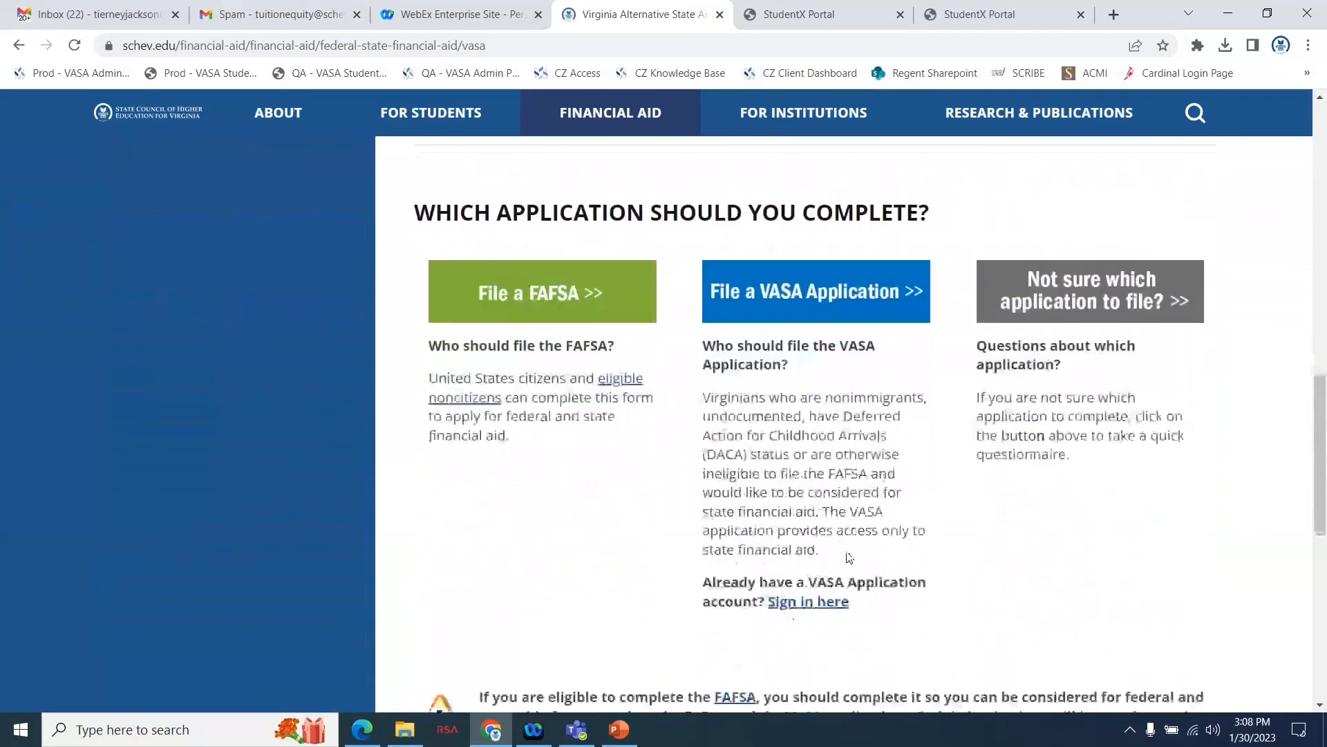
{"action": "scroll", "coordinate": [849, 557], "scroll_direction": "down", "scroll_amount": 2}
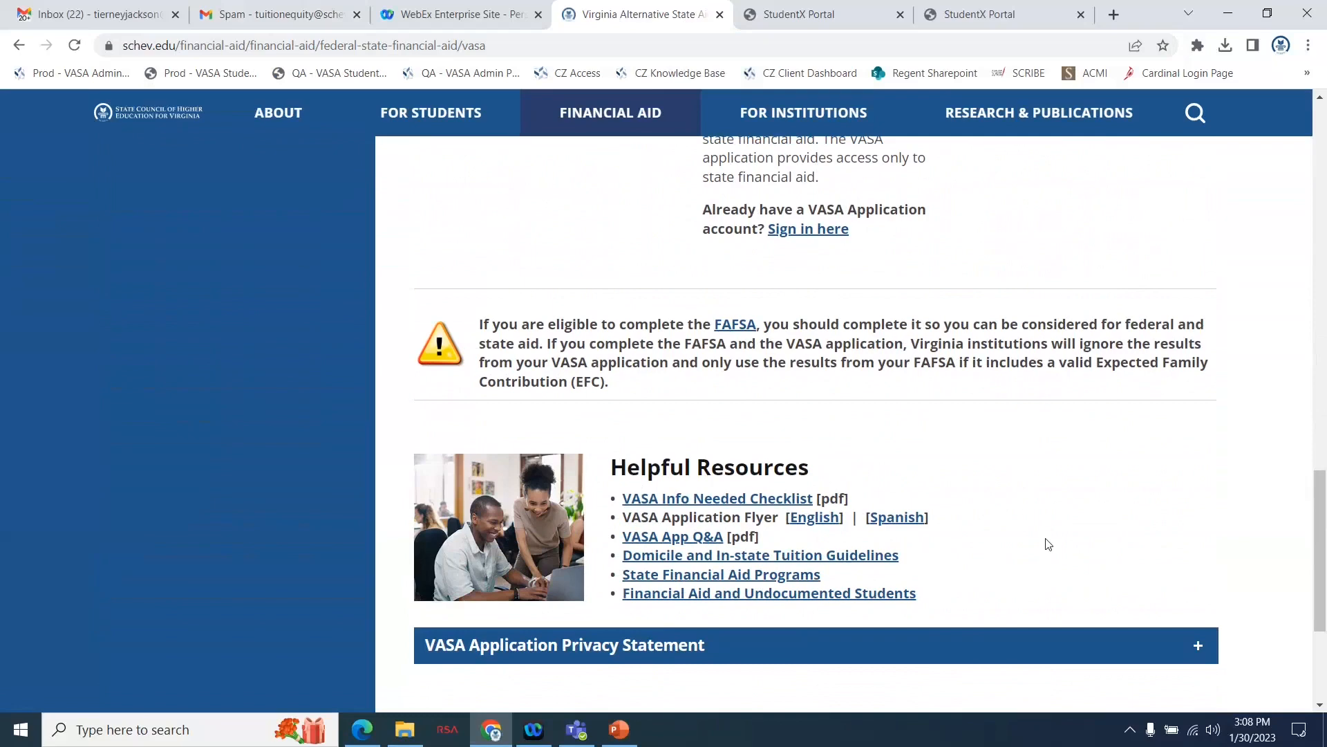
{"action": "scroll", "coordinate": [996, 456], "scroll_direction": "up", "scroll_amount": 5}
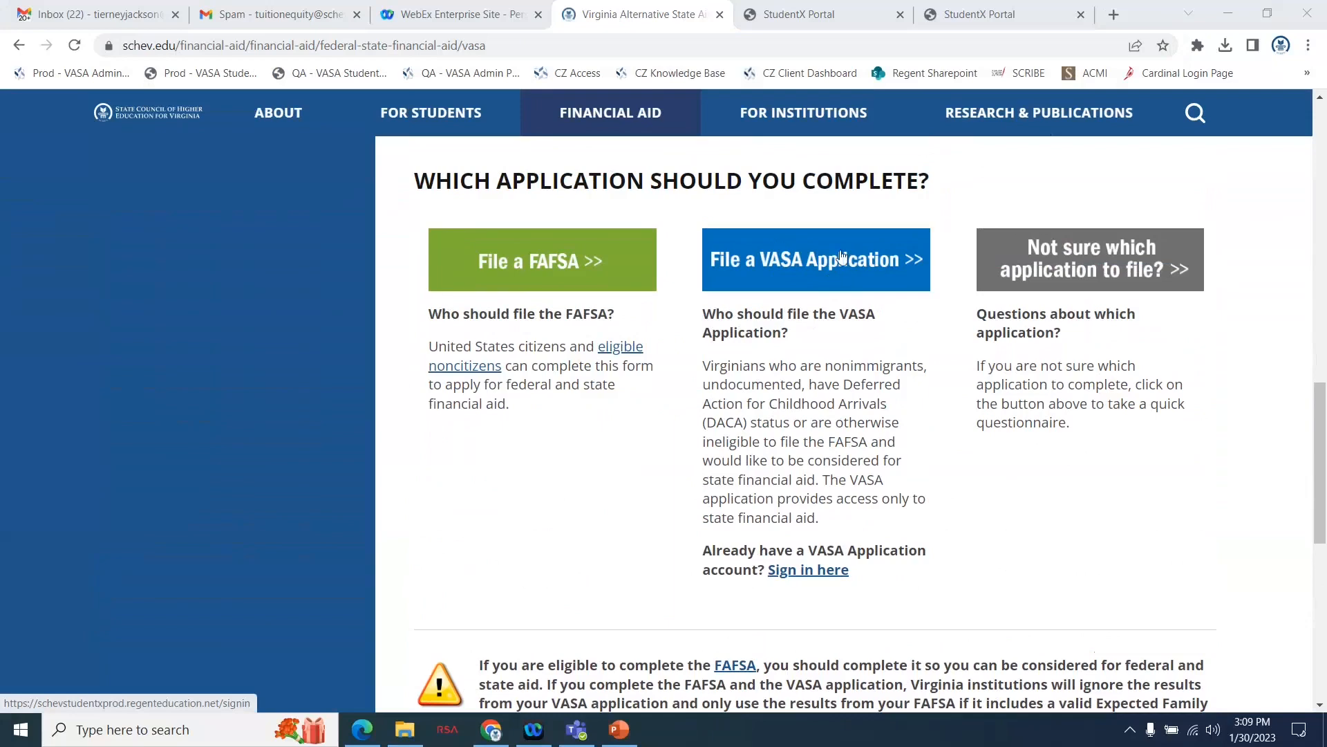
Switch to the VASA student portal's sign-in page and start signing up for a new account.
{"action": "left_click", "coordinate": [798, 18]}
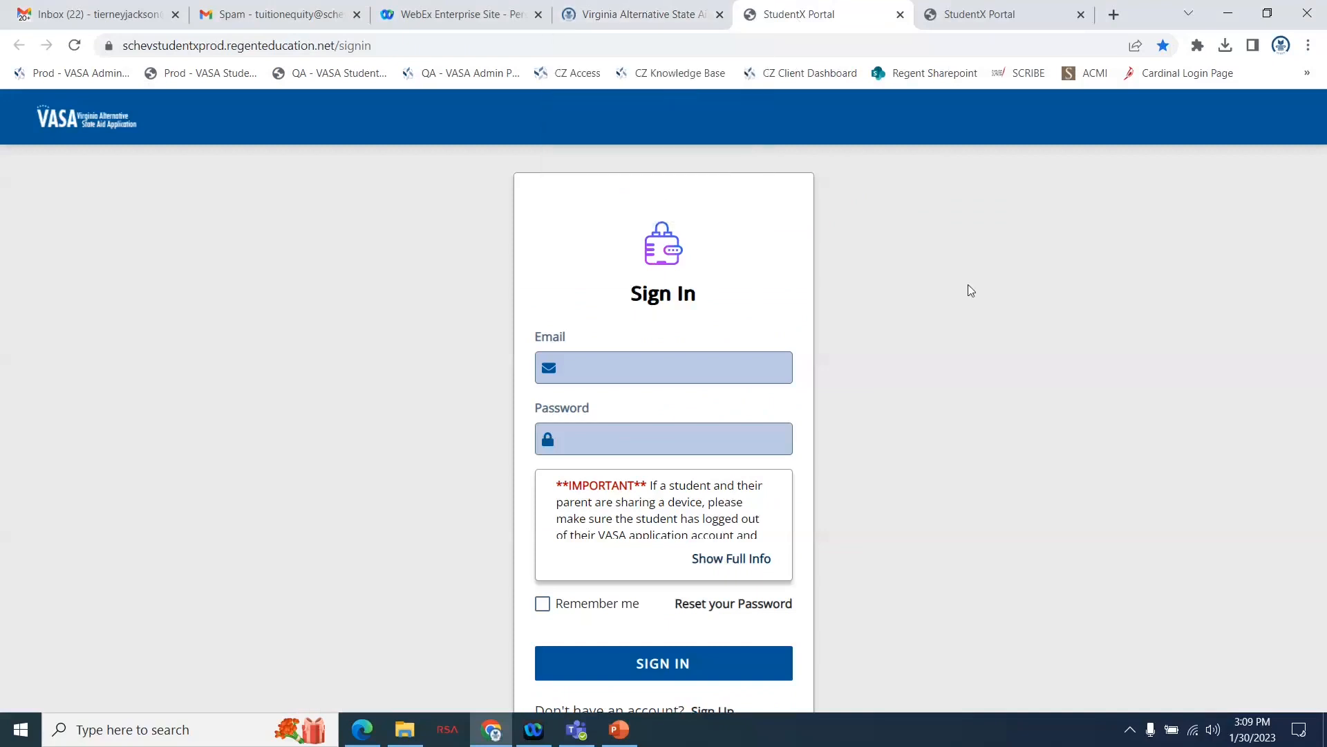
{"action": "scroll", "coordinate": [971, 289], "scroll_direction": "down", "scroll_amount": 1}
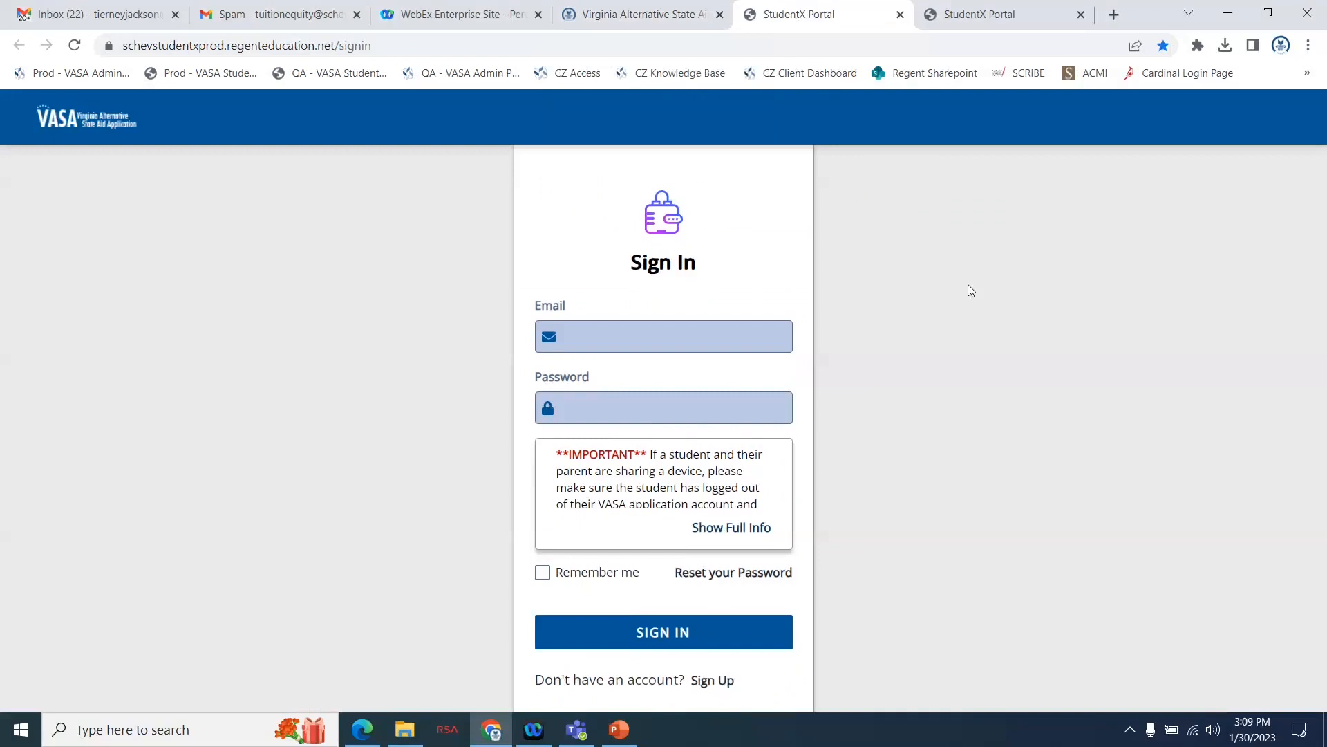
{"action": "left_click", "coordinate": [706, 681]}
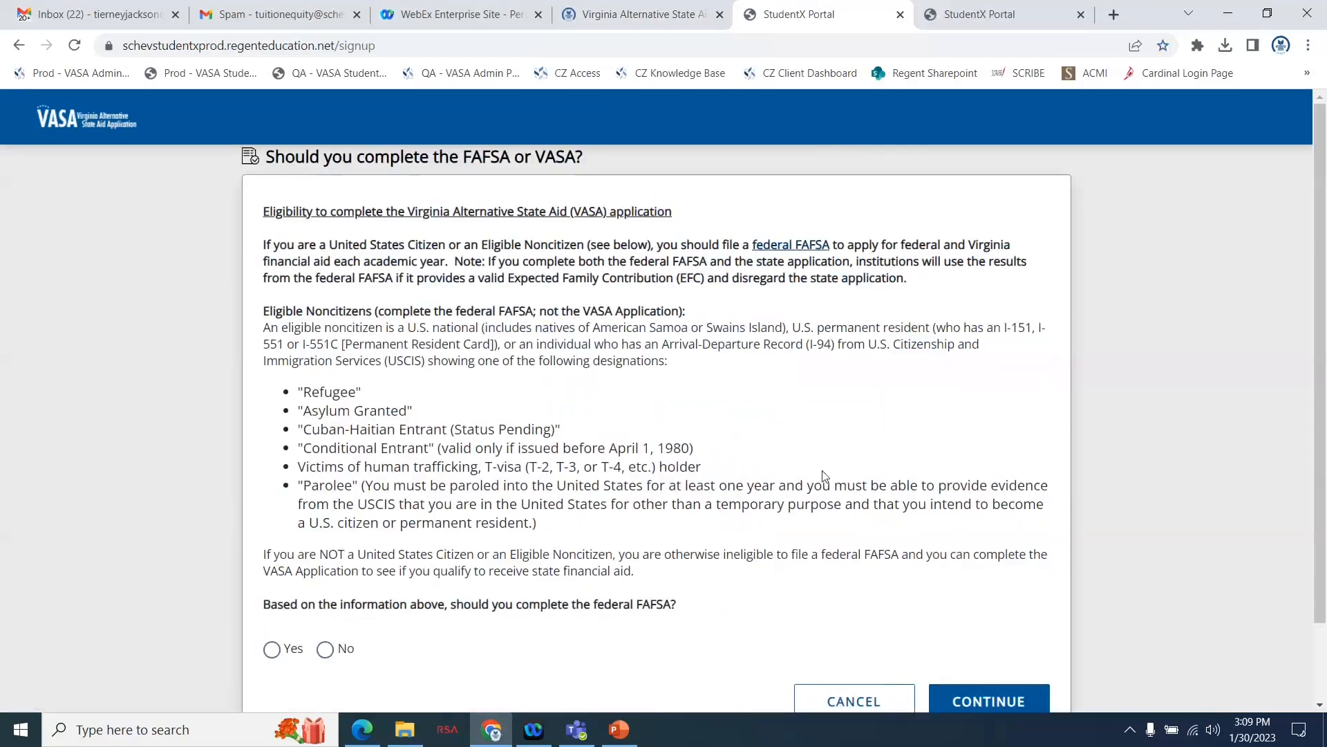
Answer No to whether the federal FAFSA should be completed and continue to the account form.
{"action": "scroll", "coordinate": [823, 476], "scroll_direction": "down", "scroll_amount": 1}
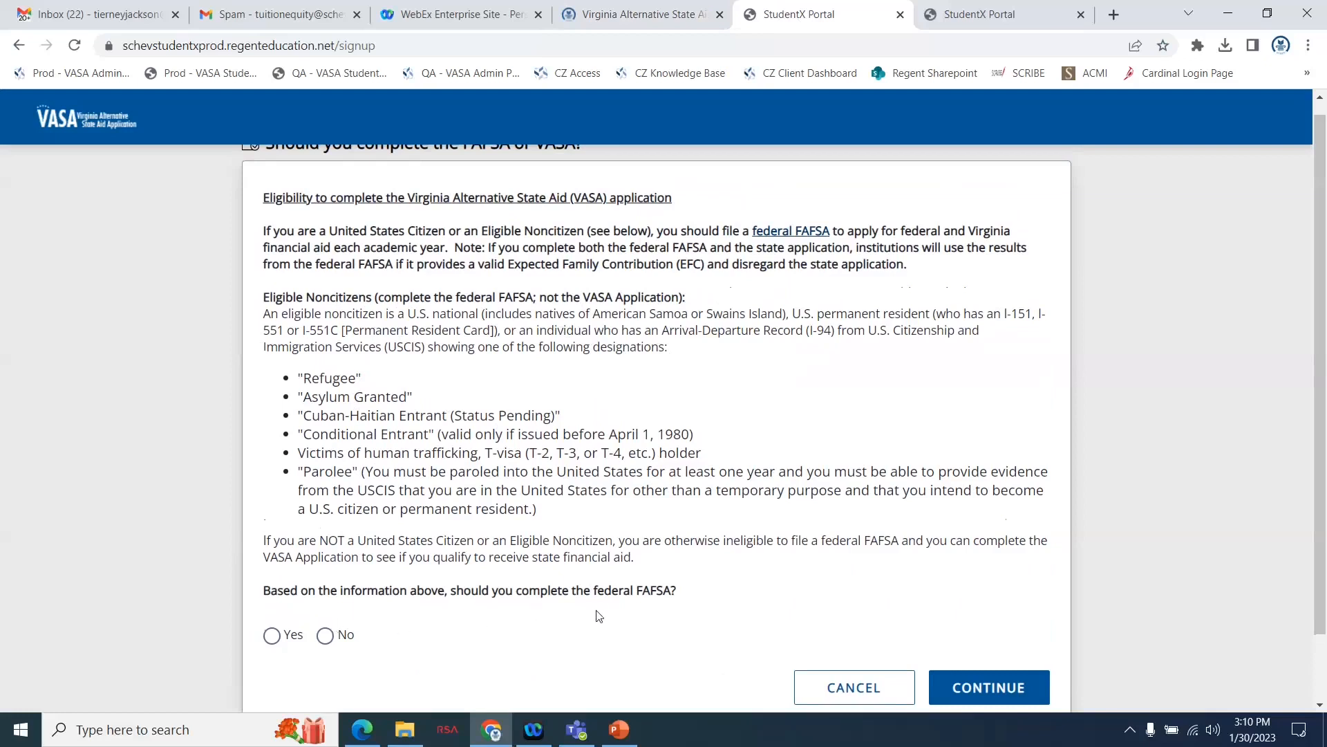
{"action": "left_click", "coordinate": [327, 639]}
{"action": "scroll", "coordinate": [882, 565], "scroll_direction": "down", "scroll_amount": 1}
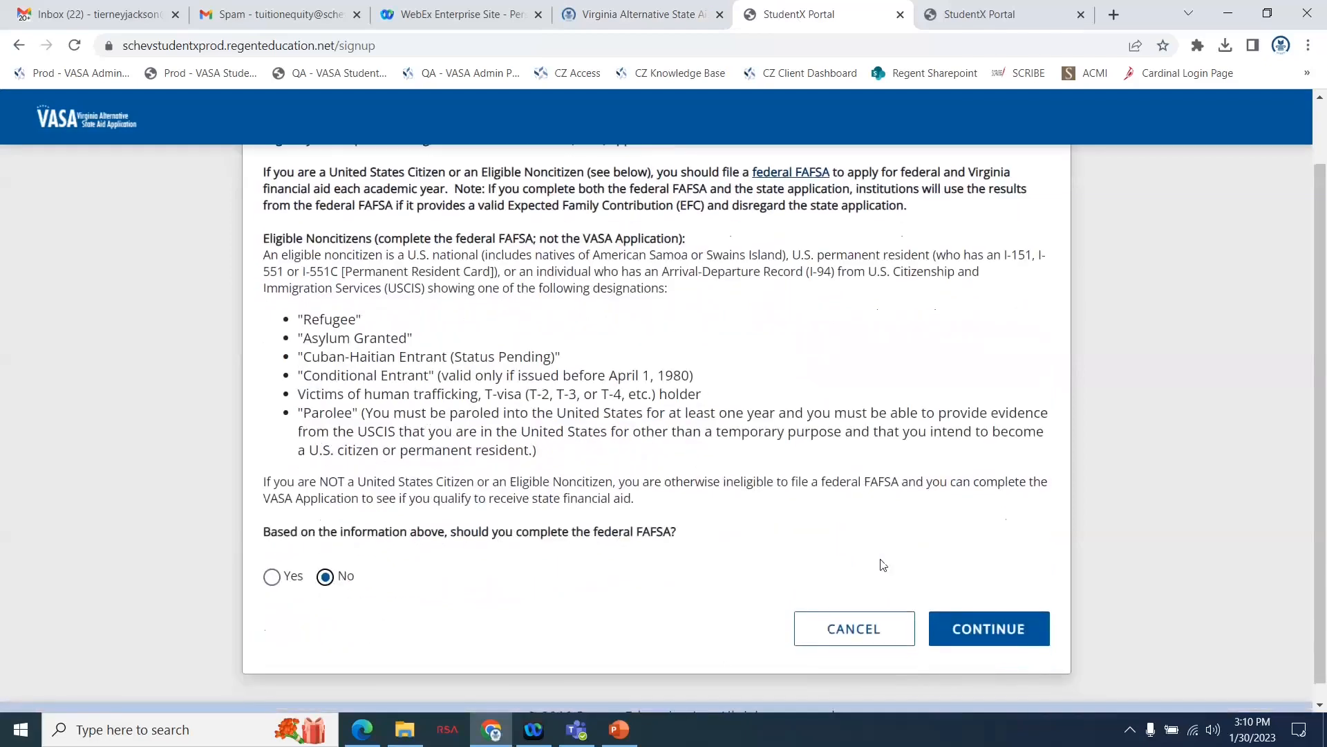
{"action": "left_click", "coordinate": [970, 630]}
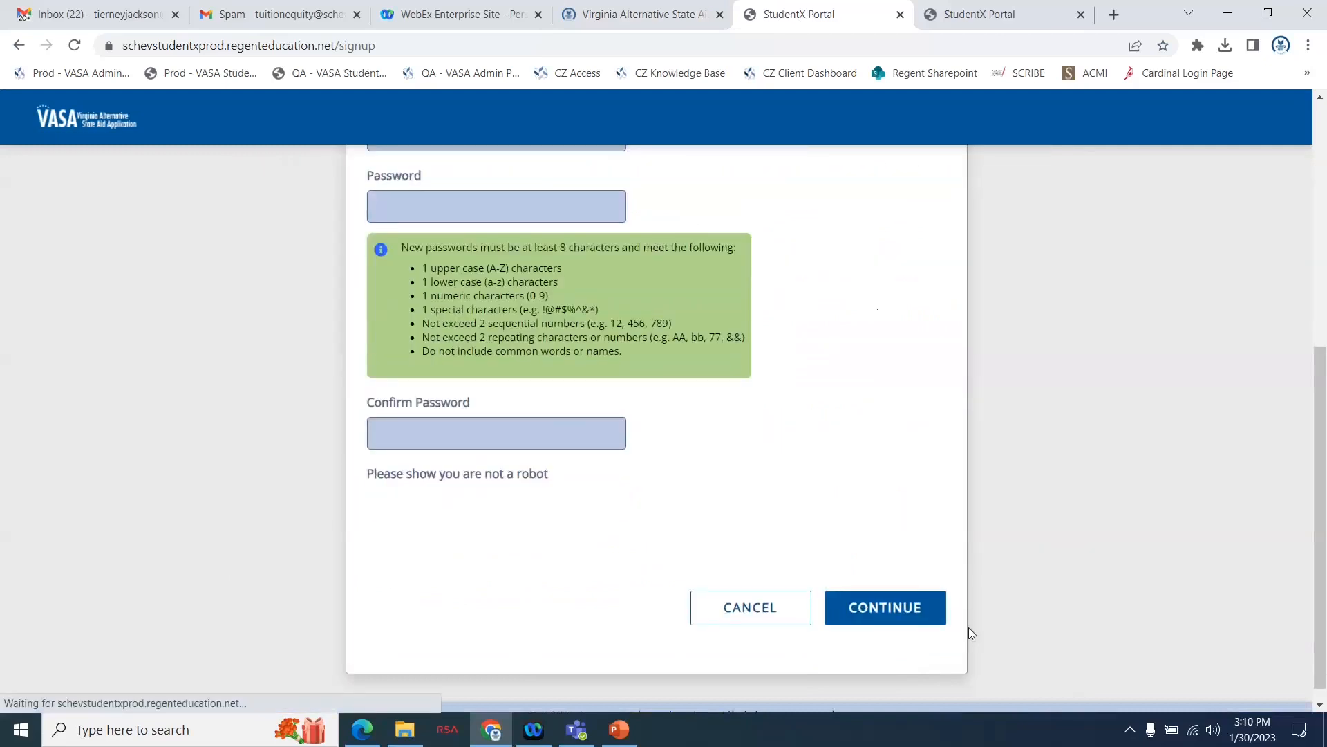
Enter the student's e-mail address in the sign-up form's Email field.
{"action": "scroll", "coordinate": [940, 462], "scroll_direction": "up", "scroll_amount": 5}
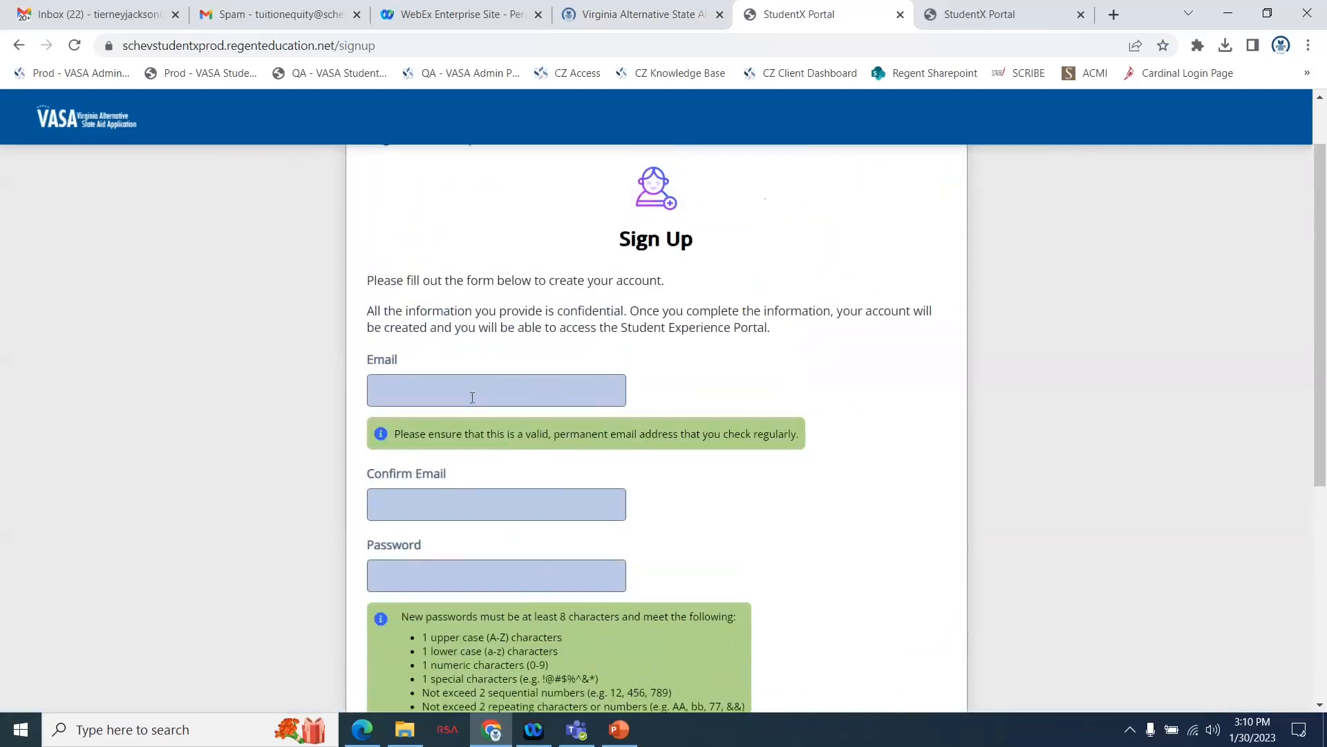
{"action": "left_click", "coordinate": [495, 390]}
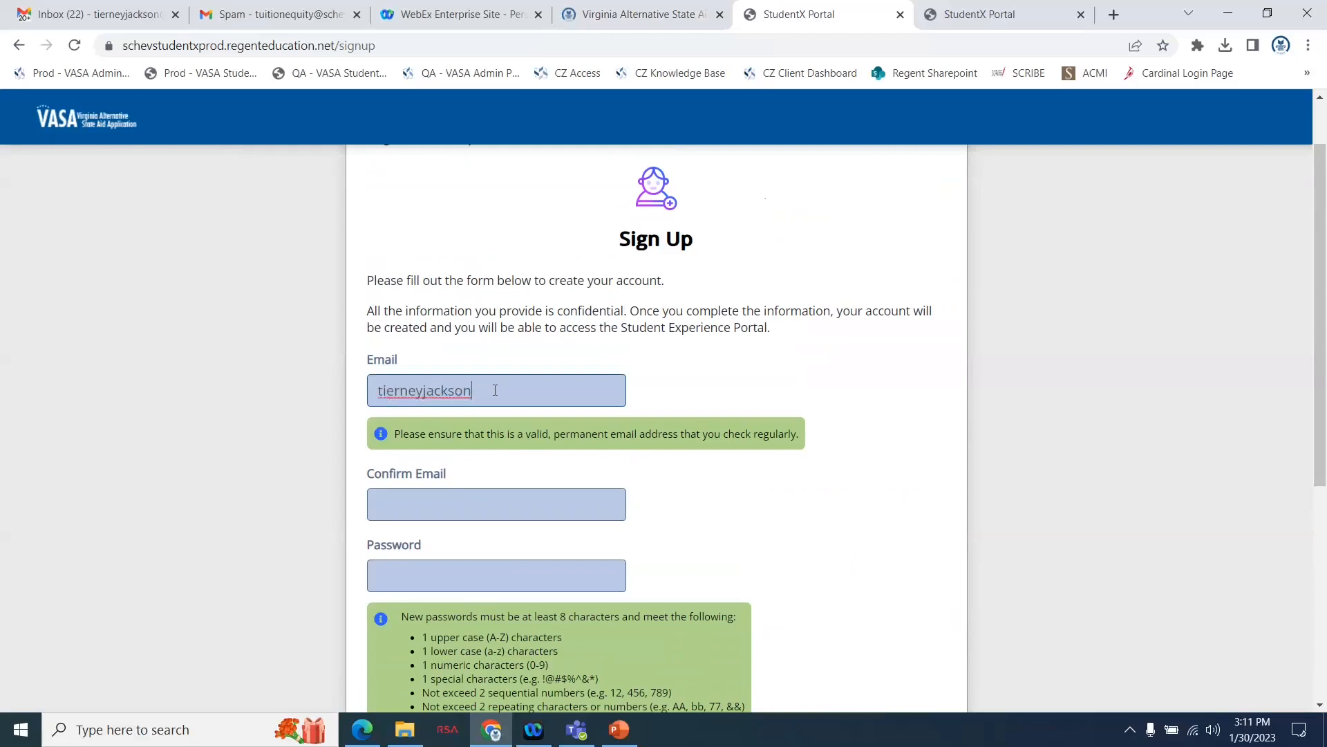
Repeat the student's e-mail address in the Confirm Email field.
{"action": "key", "text": "Tab"}
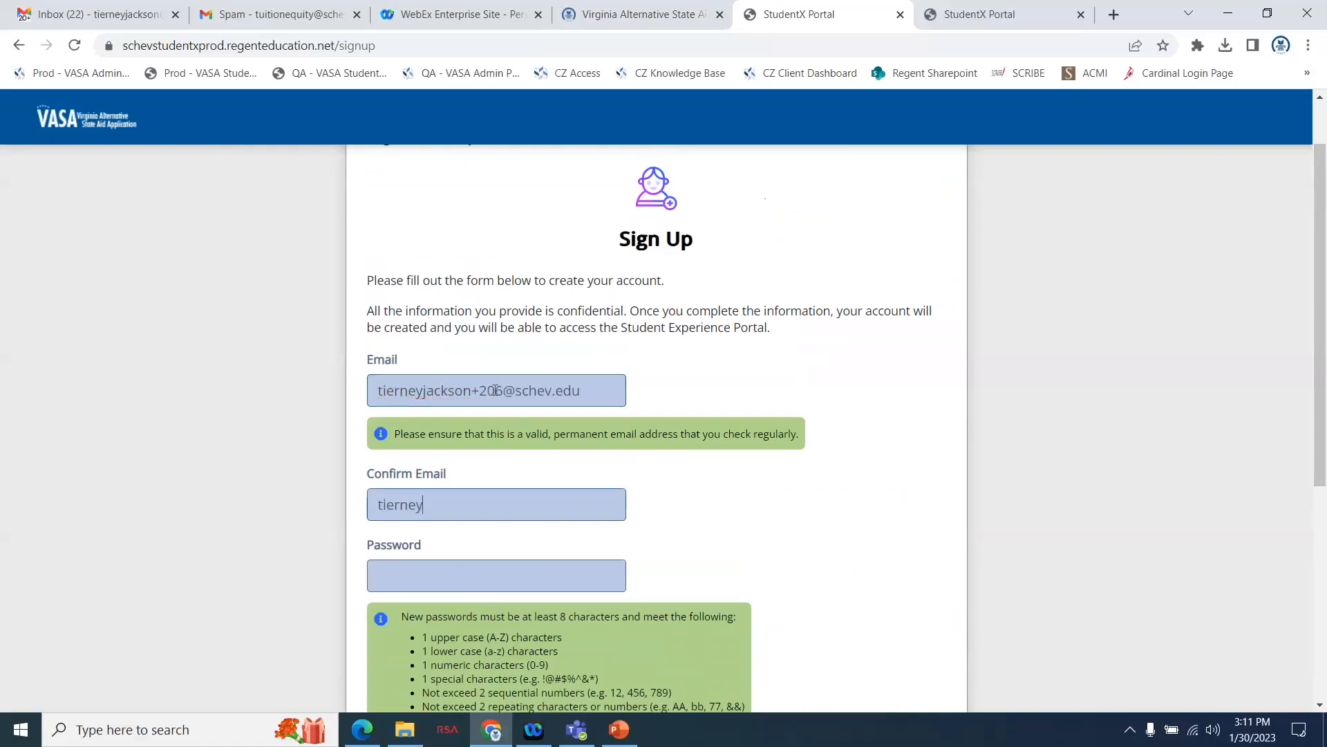
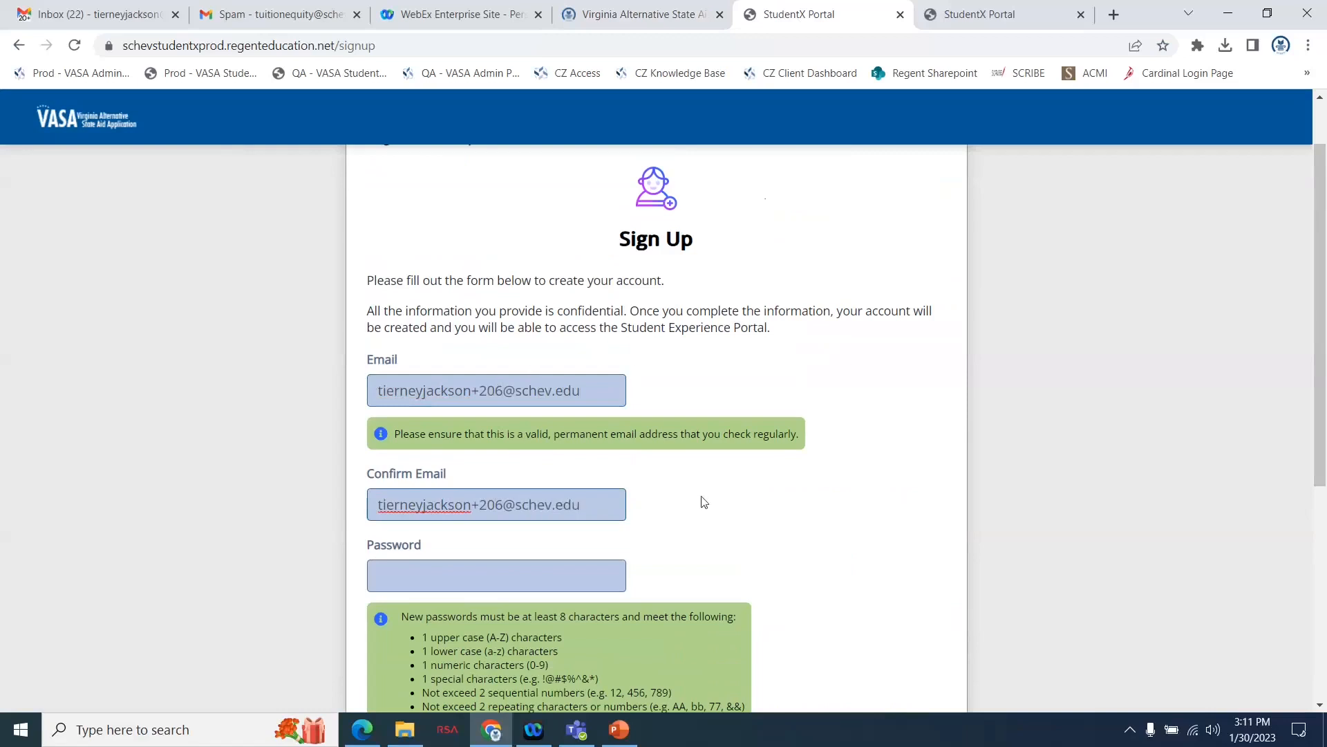
Enter the new account password and repeat it in the Confirm Password field.
{"action": "scroll", "coordinate": [793, 545], "scroll_direction": "down", "scroll_amount": 3}
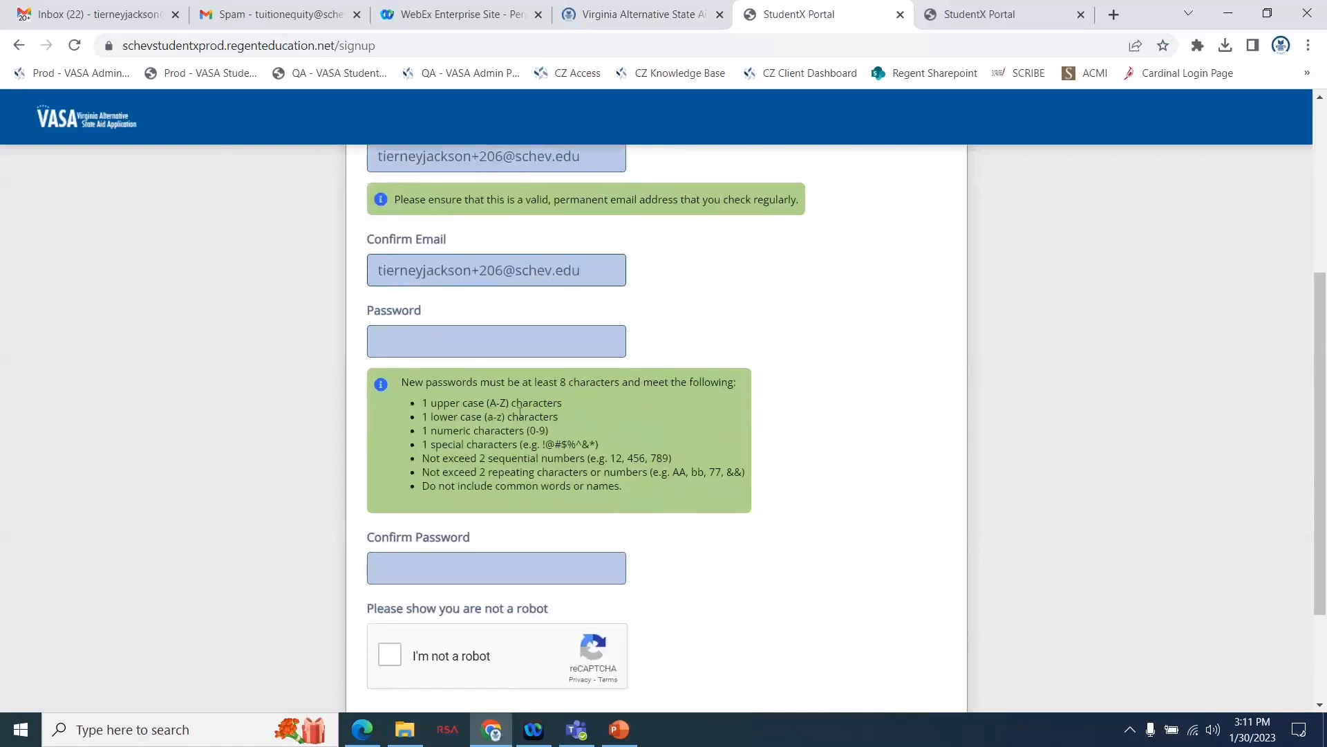
{"action": "left_click", "coordinate": [416, 339]}
{"action": "type", "text": "••••••••"}
{"action": "left_click", "coordinate": [411, 569]}
{"action": "type", "text": "••••••••"}
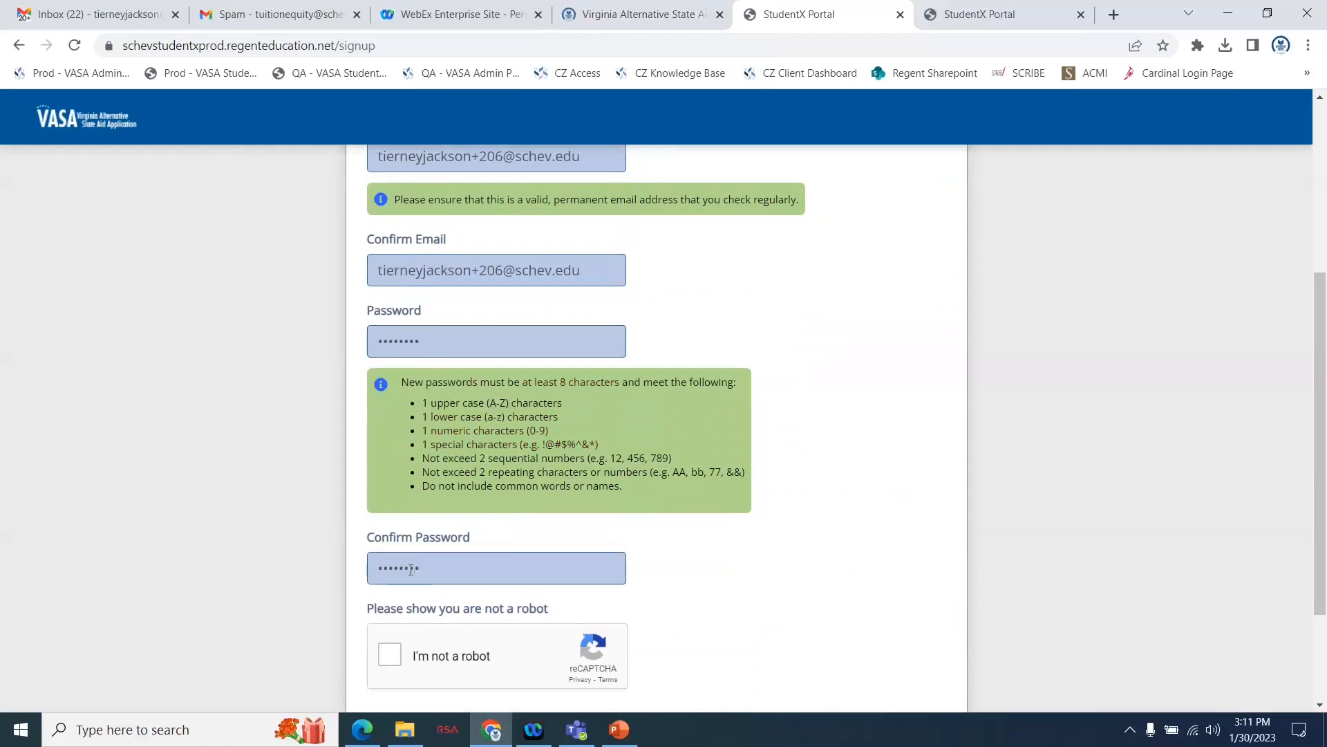
Complete the "I'm not a robot" check and submit the sign-up form.
{"action": "scroll", "coordinate": [712, 595], "scroll_direction": "down", "scroll_amount": 1}
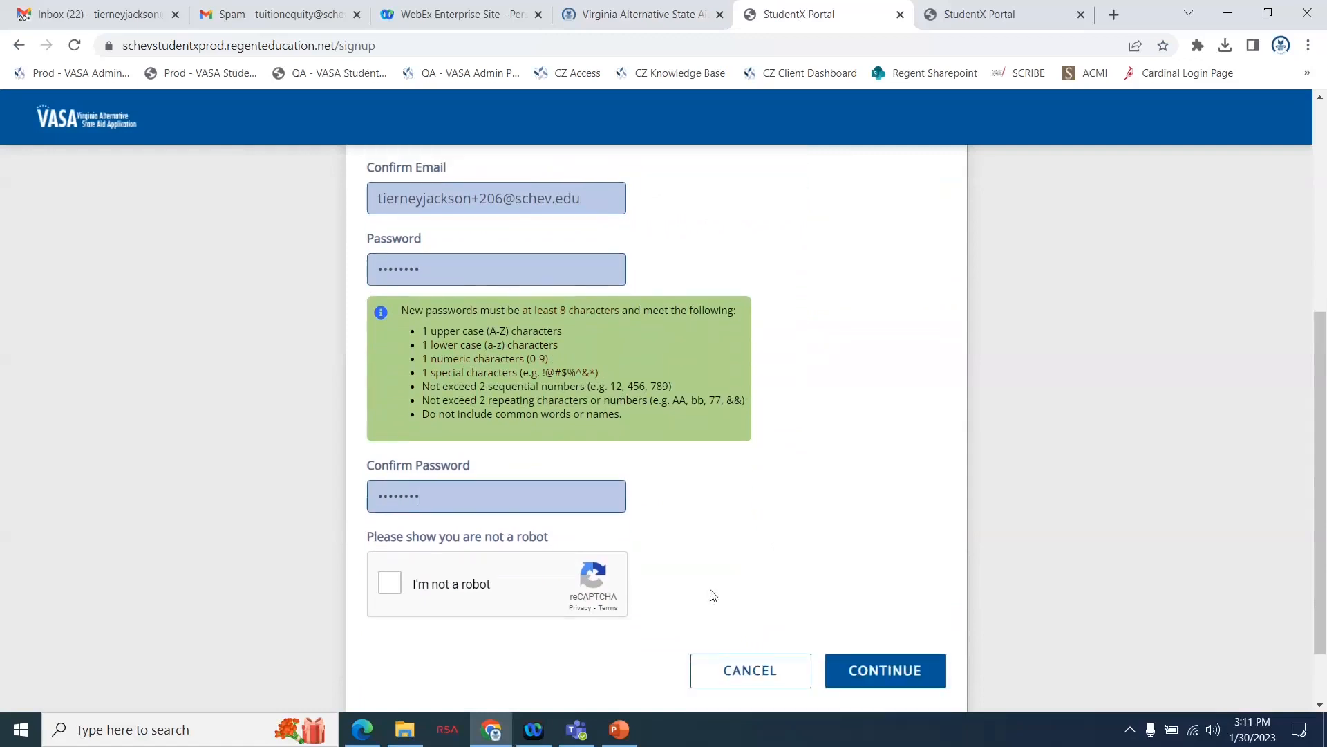
{"action": "left_click", "coordinate": [391, 580]}
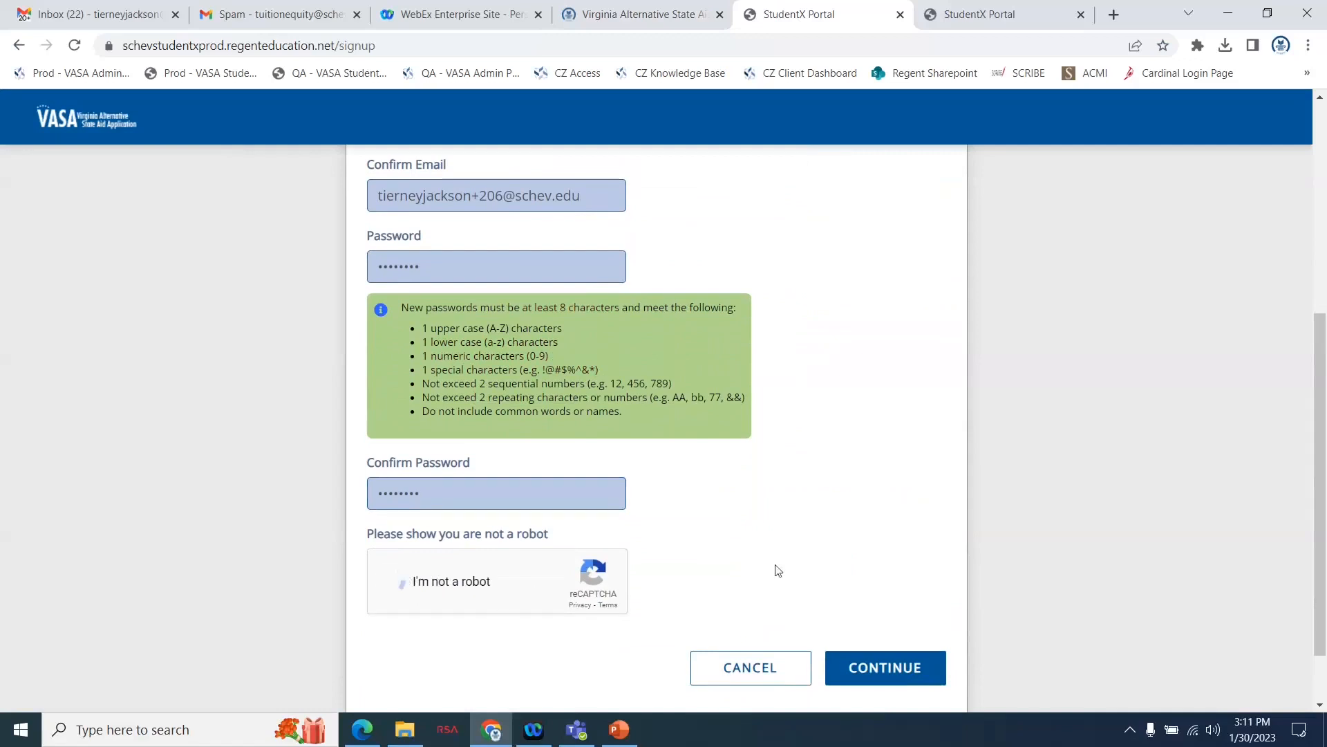
{"action": "left_click", "coordinate": [870, 677]}
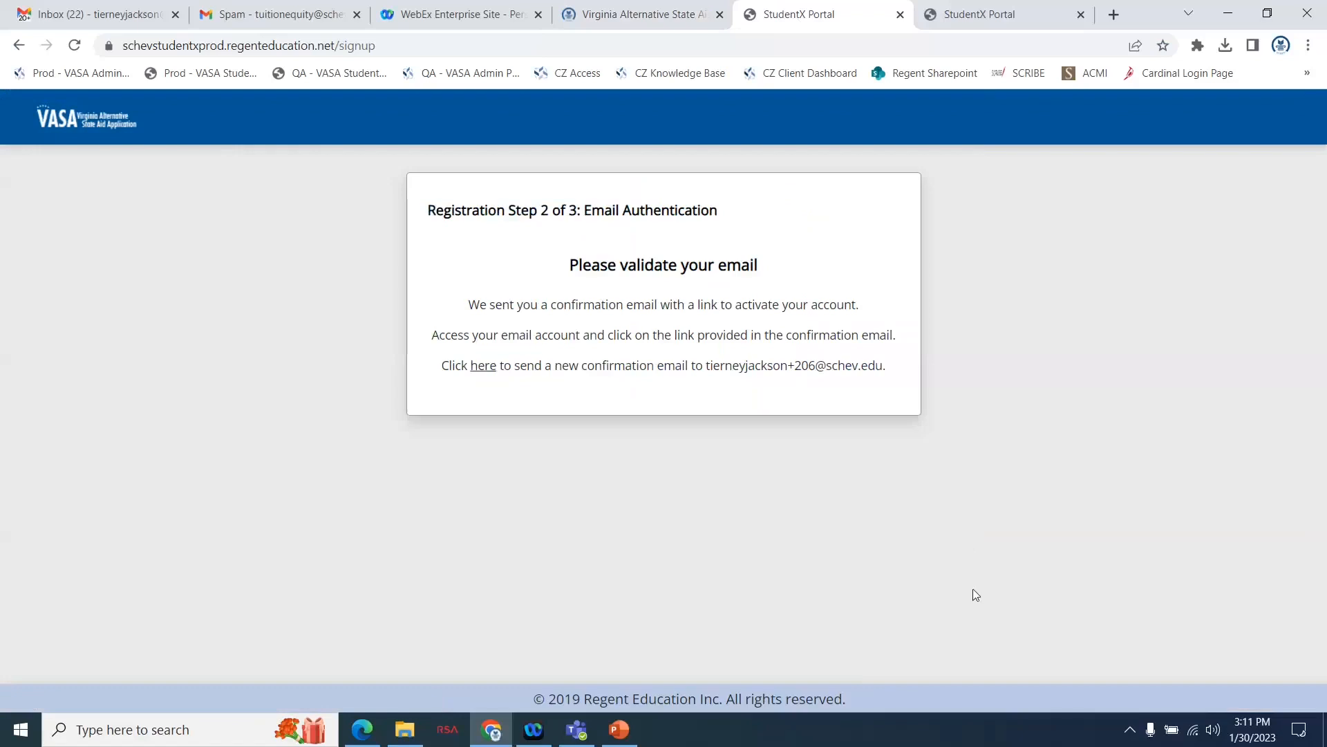
Follow the verification link in the Gmail message "Verify your email for VASA Application" and continue to the portal's sign-in page.
{"action": "left_click", "coordinate": [109, 10]}
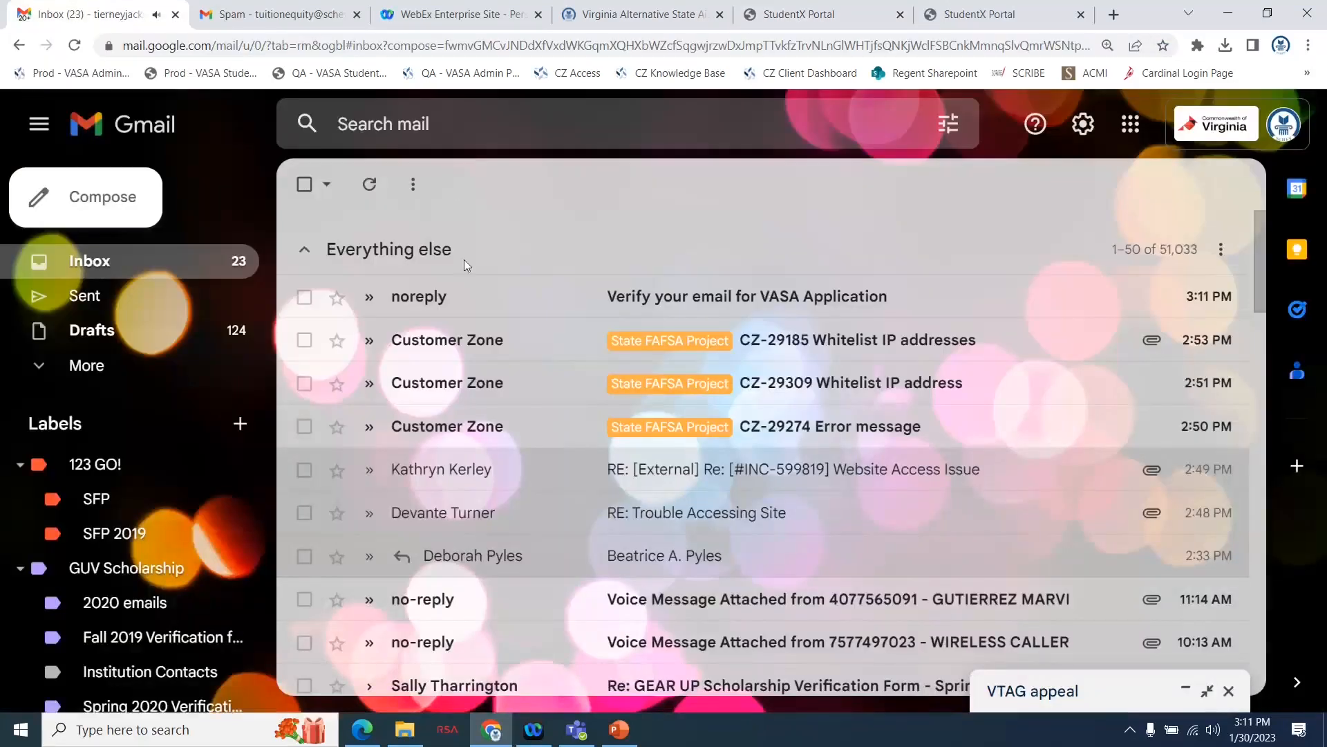
{"action": "left_click", "coordinate": [453, 304]}
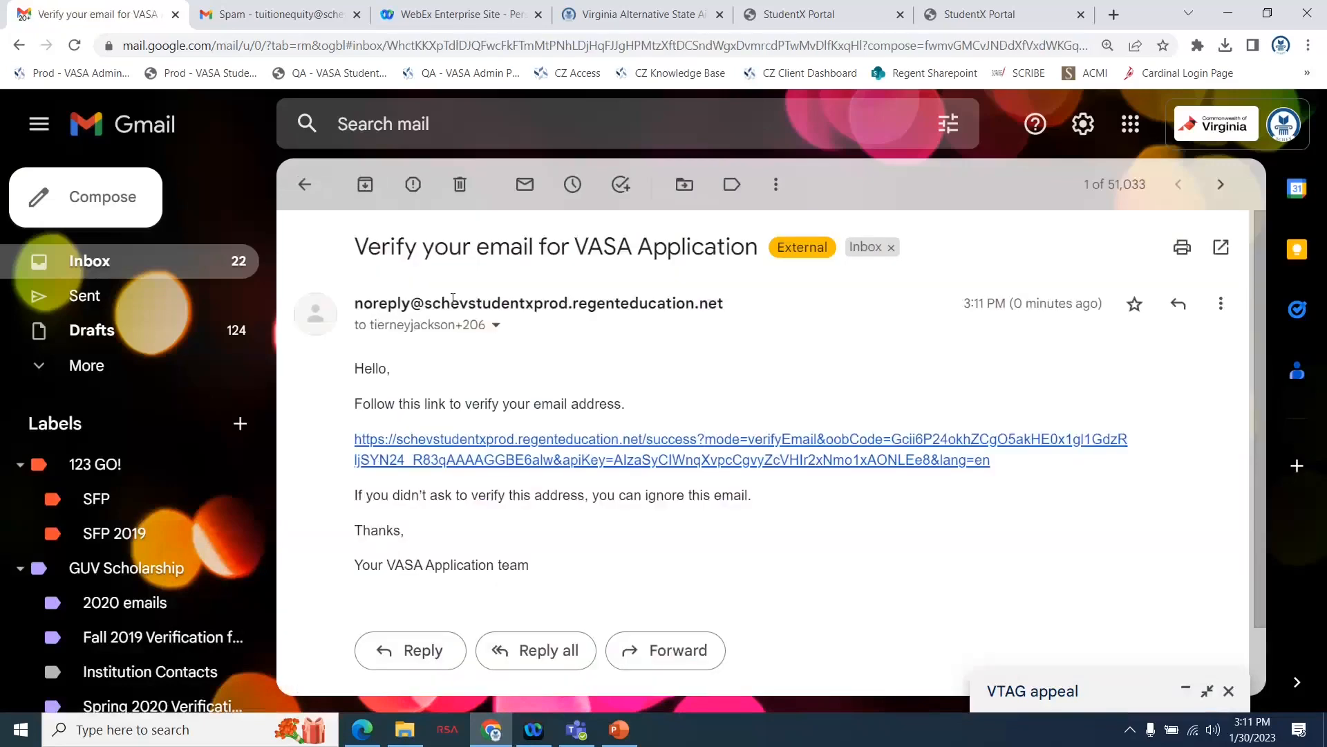
{"action": "mouse_move", "coordinate": [453, 305]}
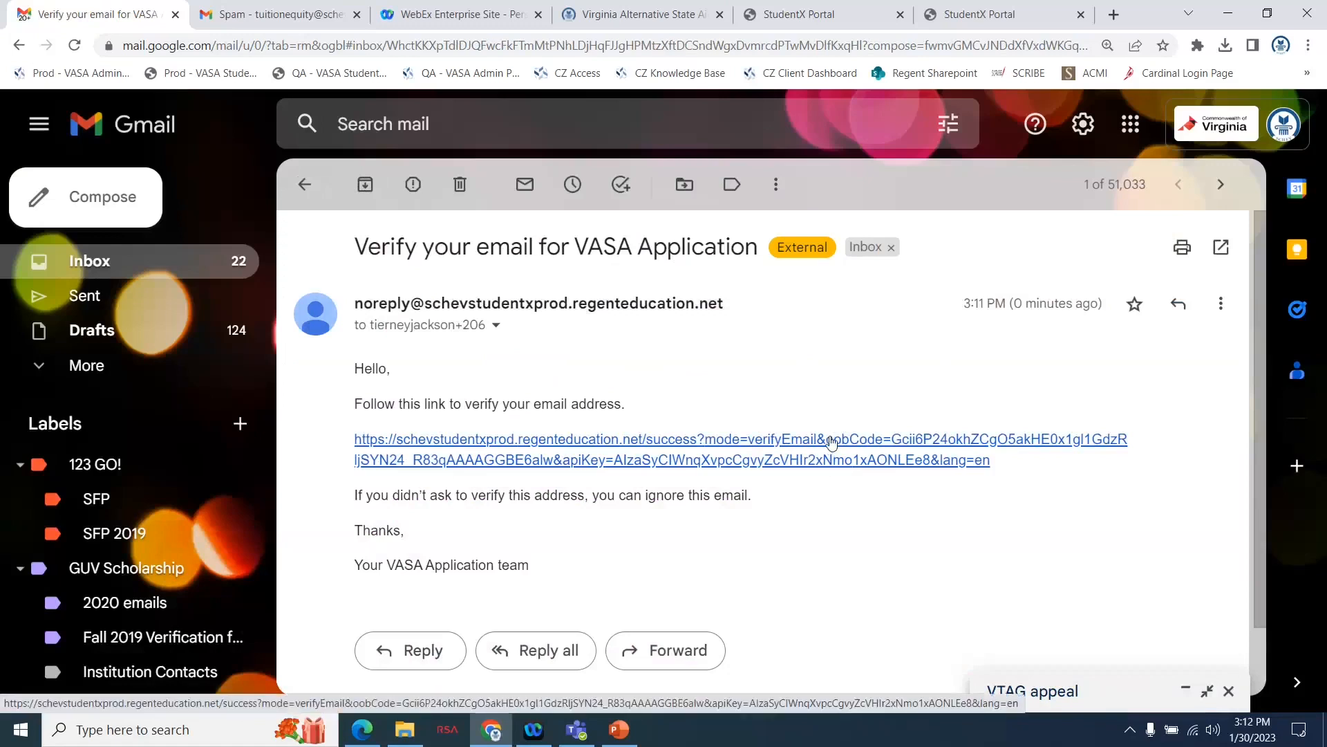
{"action": "left_click", "coordinate": [832, 442]}
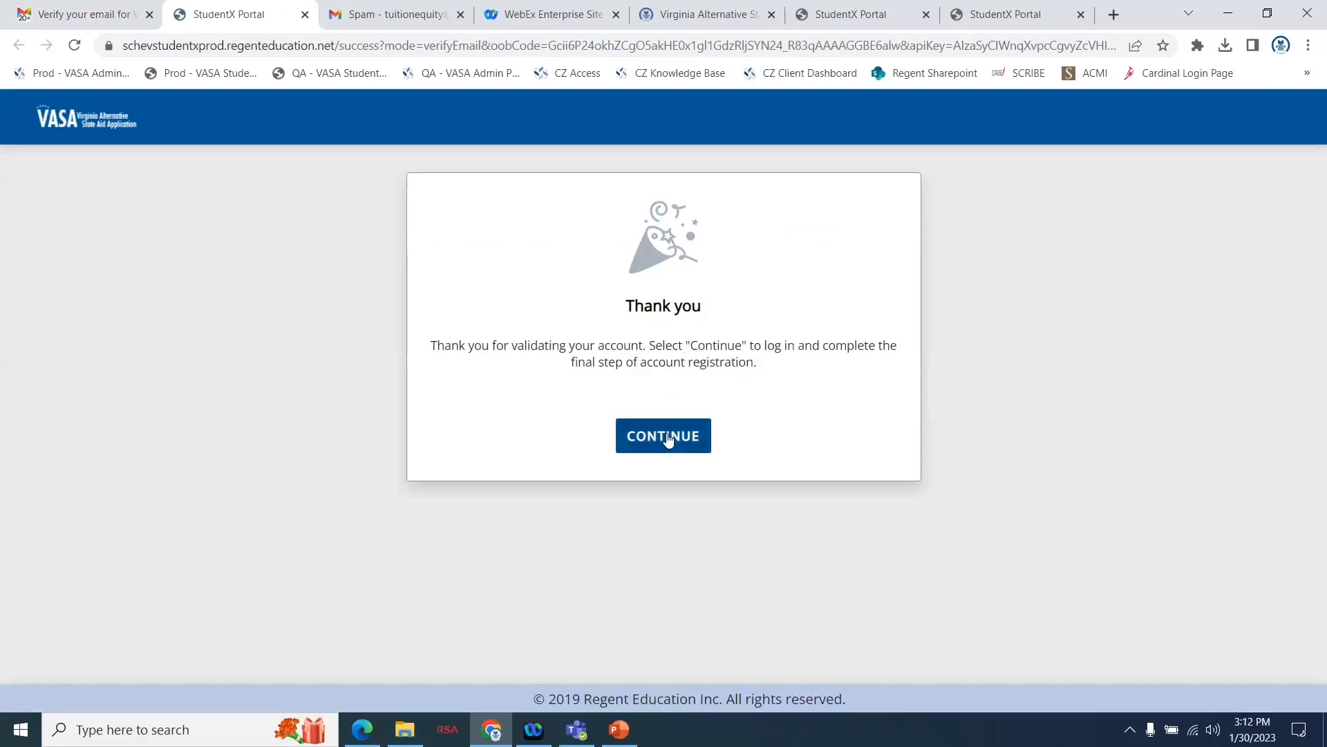
{"action": "left_click", "coordinate": [665, 437]}
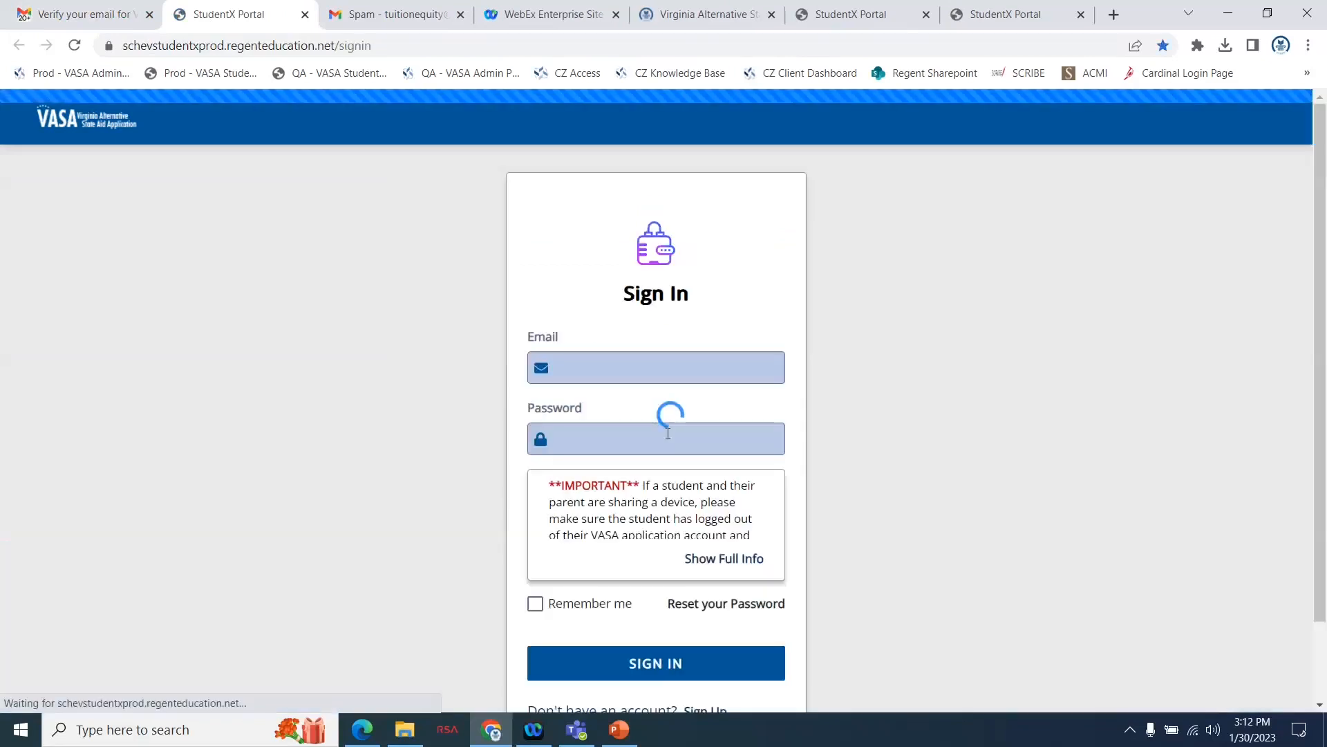
Sign in to the VASA portal with the student's e-mail address and account password.
{"action": "scroll", "coordinate": [816, 492], "scroll_direction": "down", "scroll_amount": 1}
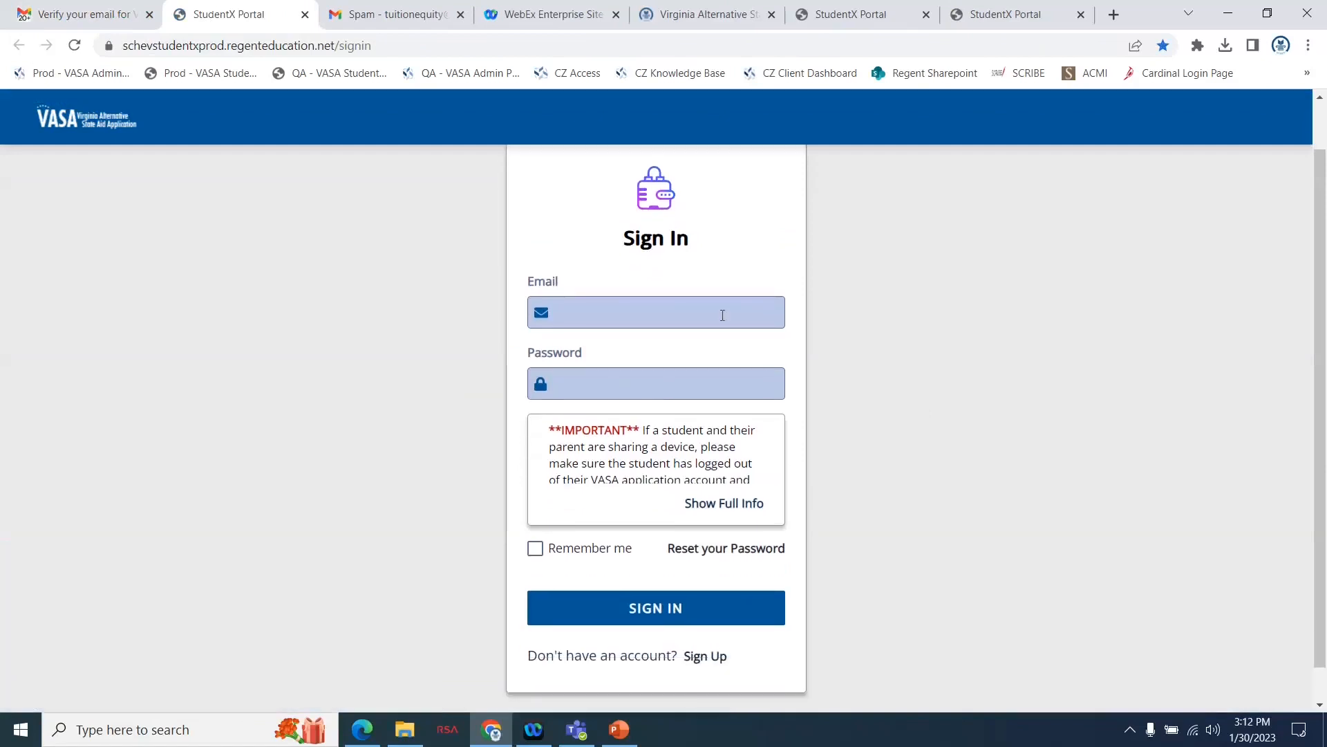
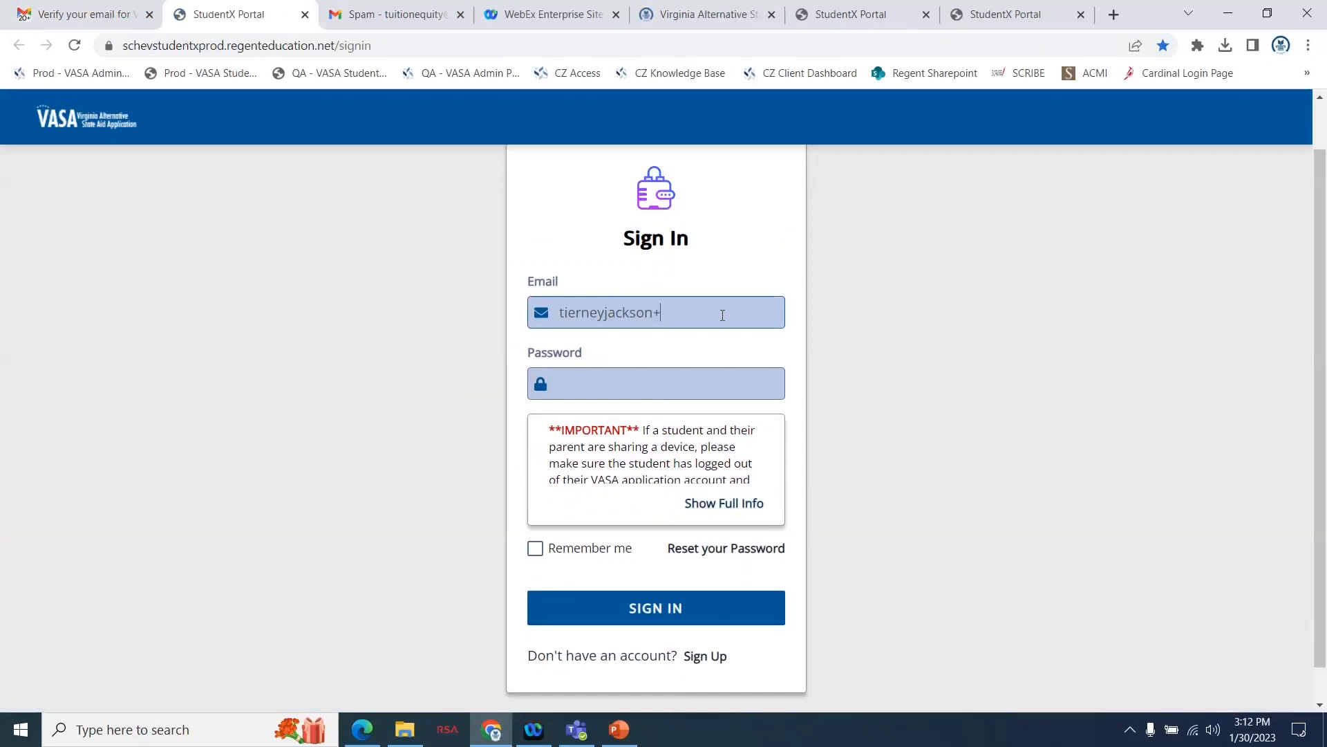
{"action": "key", "text": "Tab"}
{"action": "type", "text": "••••••••"}
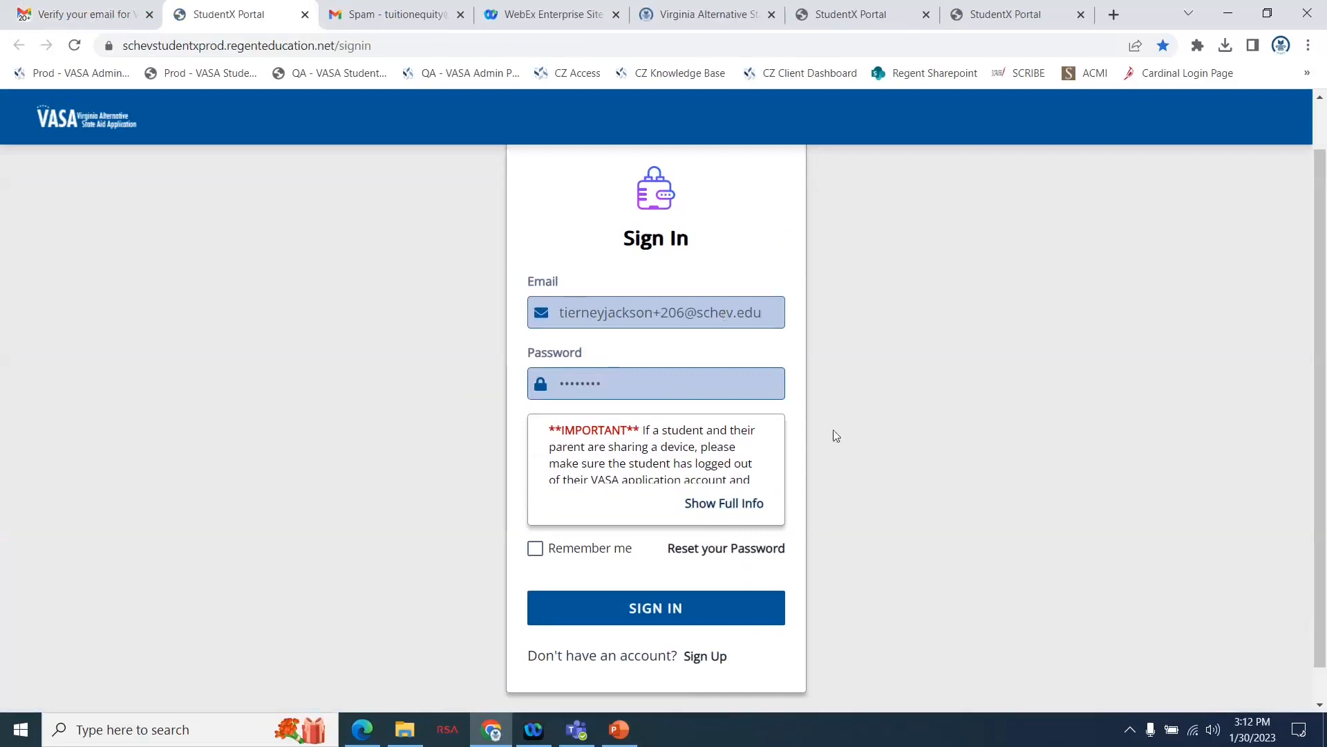
{"action": "scroll", "coordinate": [954, 477], "scroll_direction": "down", "scroll_amount": 1}
{"action": "left_click", "coordinate": [654, 585]}
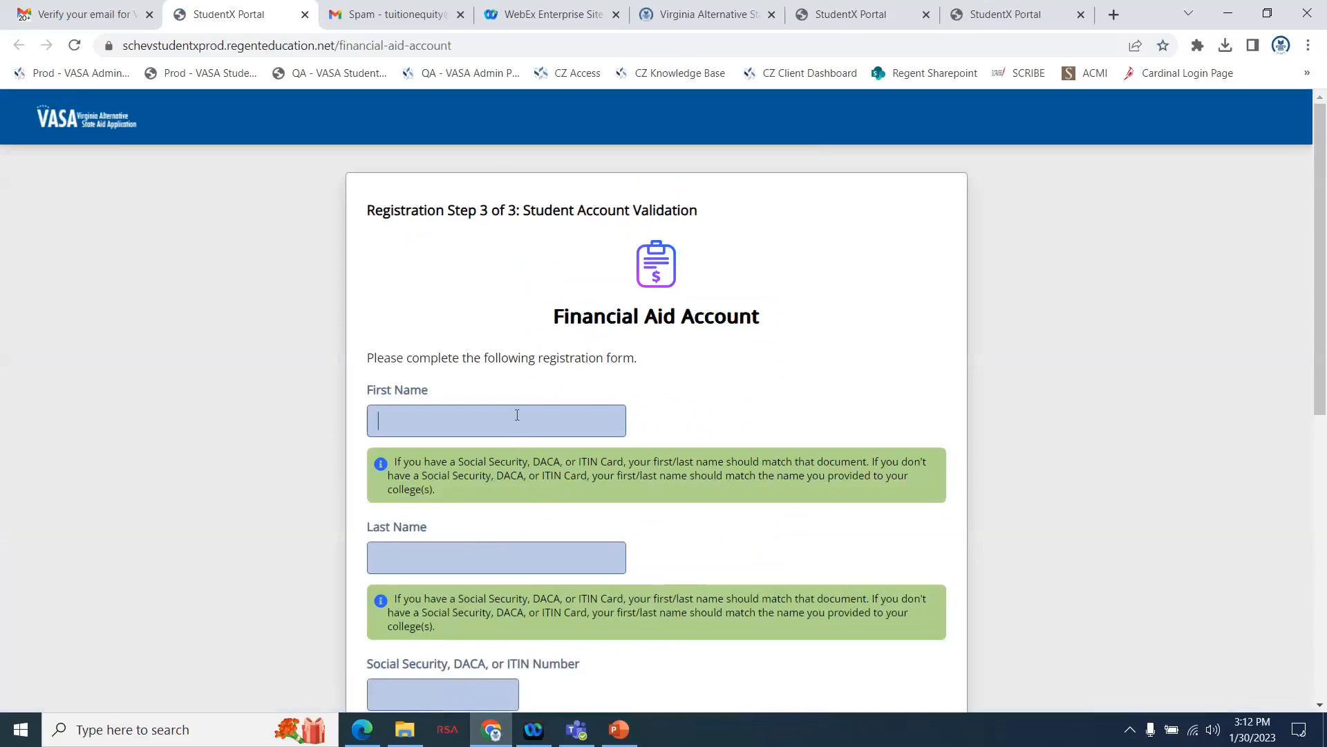
Enter the student's first name and last name in the Financial Aid Account registration form.
{"action": "scroll", "coordinate": [690, 450], "scroll_direction": "down", "scroll_amount": 1}
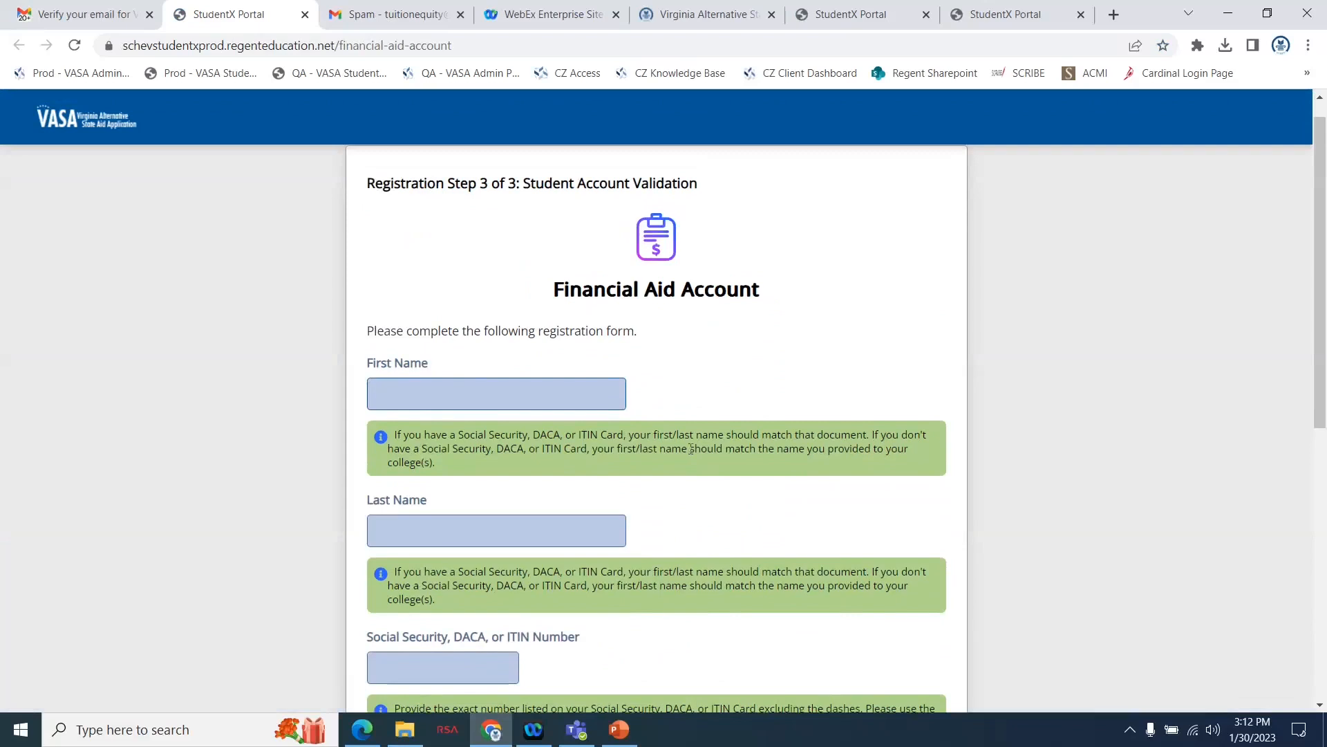
{"action": "type", "text": "Santana"}
{"action": "left_click", "coordinate": [551, 539]}
{"action": "type", "text": "Test"}
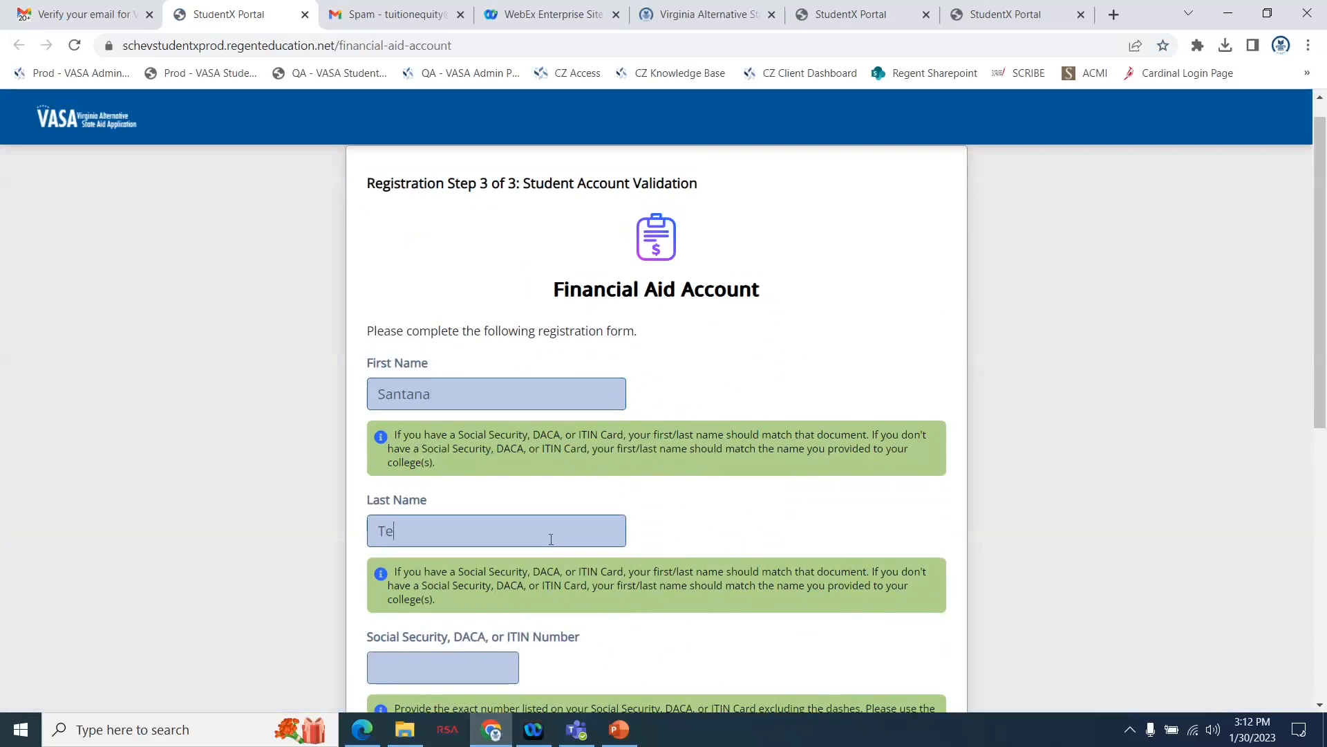
Leave the Social Security, DACA, or ITIN Number and its confirmation field blank.
{"action": "scroll", "coordinate": [551, 539], "scroll_direction": "down", "scroll_amount": 3}
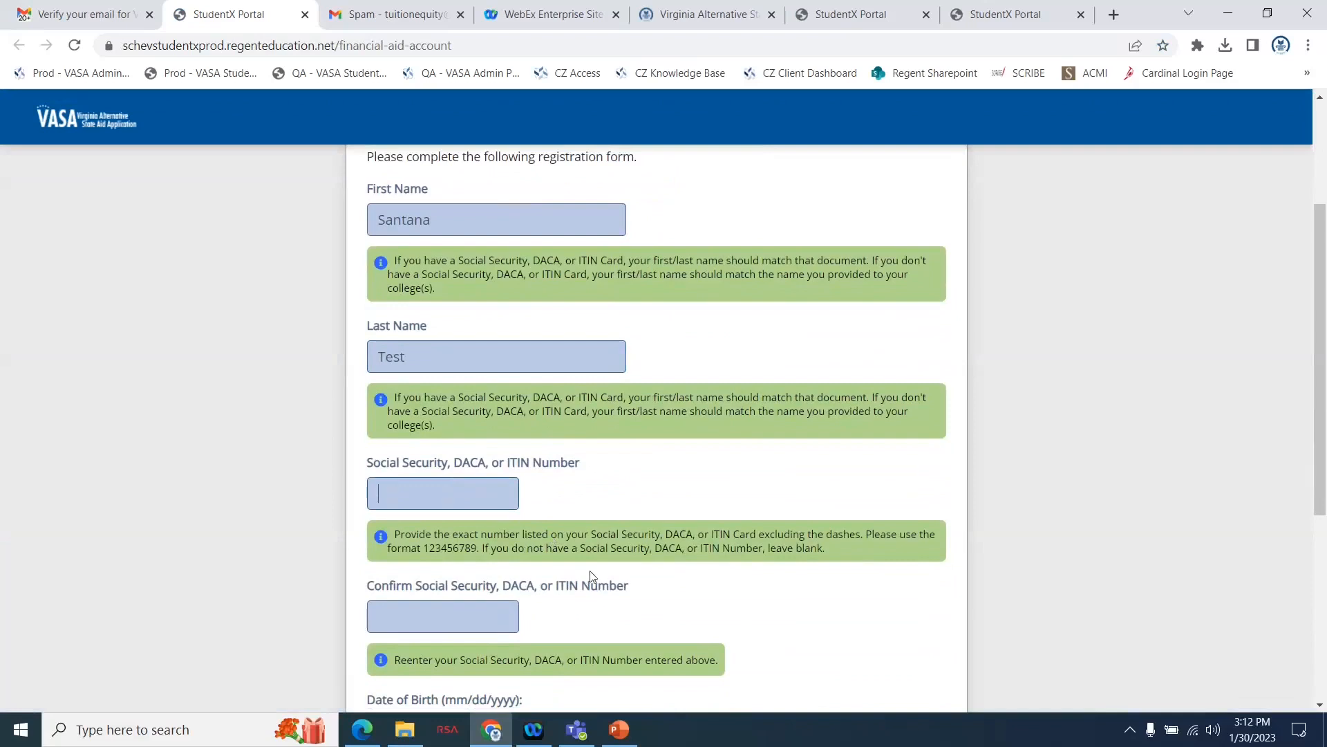
{"action": "scroll", "coordinate": [592, 574], "scroll_direction": "down", "scroll_amount": 2}
{"action": "left_click", "coordinate": [452, 372]}
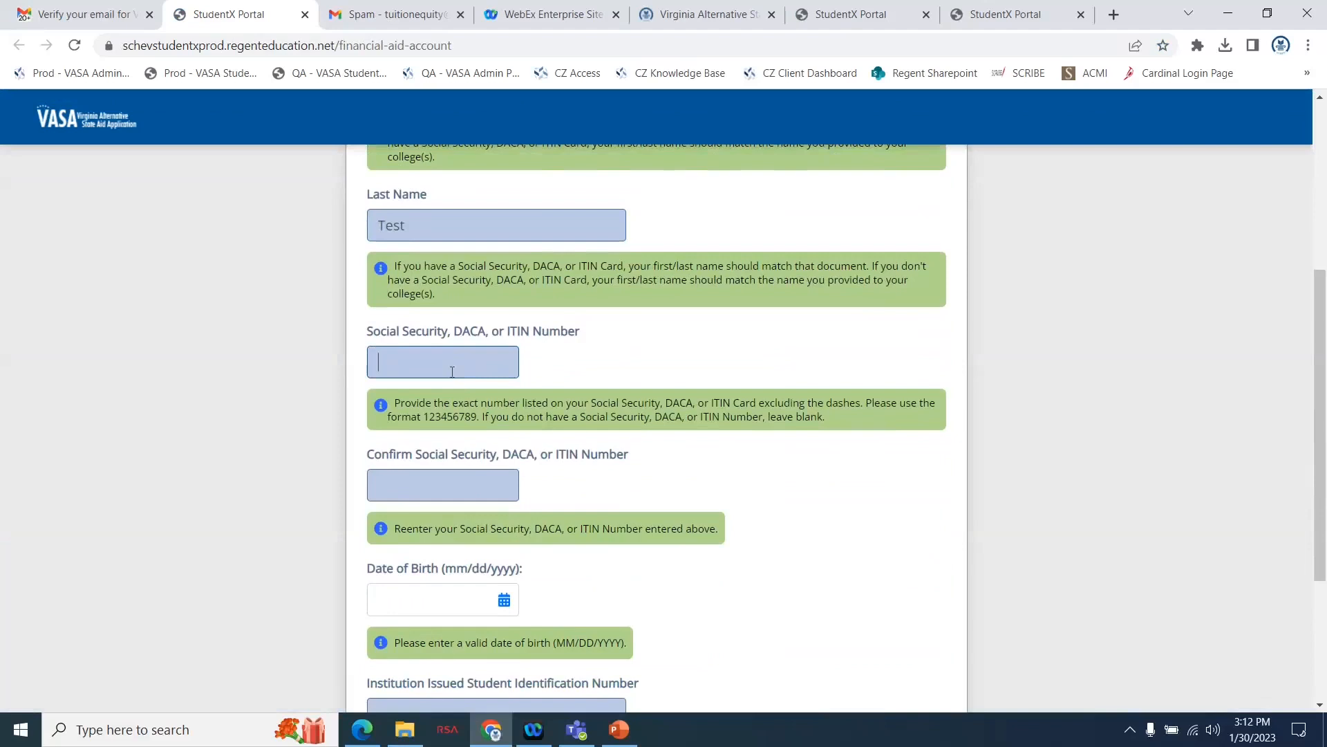
{"action": "left_click", "coordinate": [422, 491]}
{"action": "scroll", "coordinate": [779, 583], "scroll_direction": "down", "scroll_amount": 1}
{"action": "scroll", "coordinate": [779, 585], "scroll_direction": "down", "scroll_amount": 2}
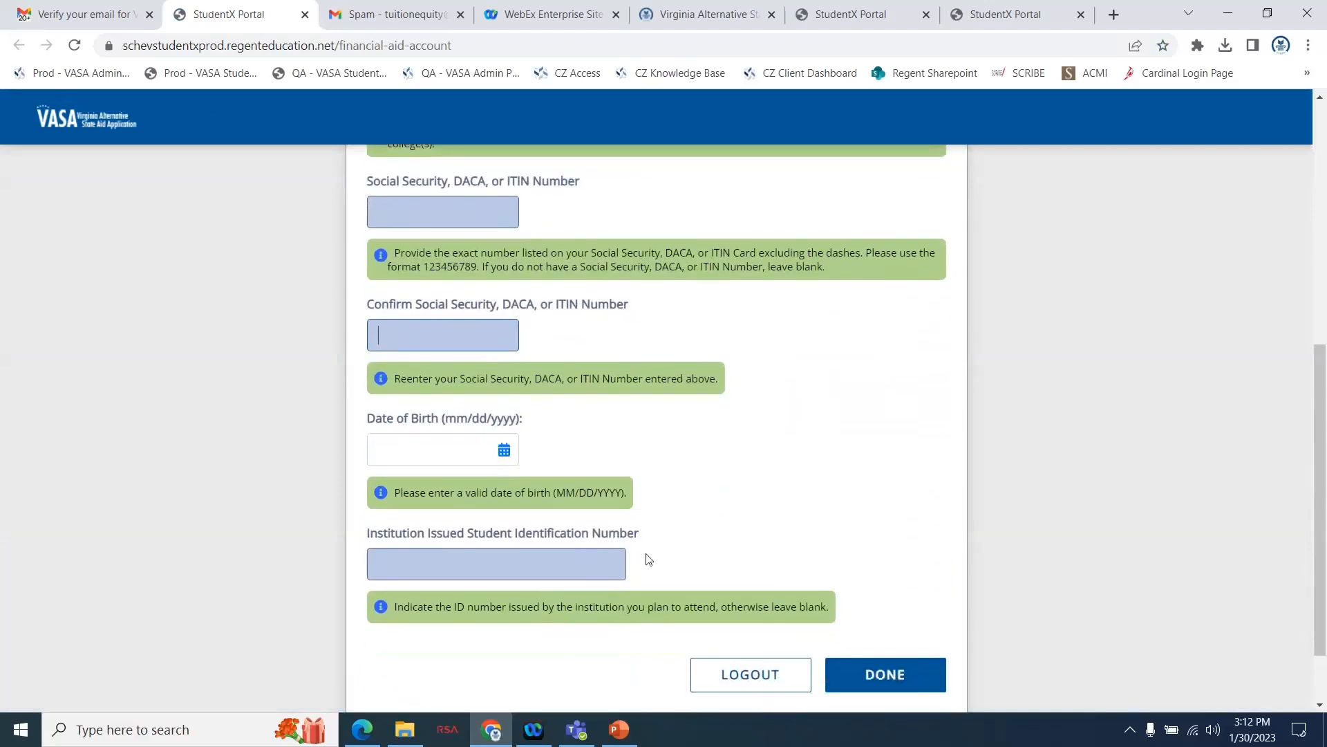
Enter the student's date of birth, leave the institution-issued student identification number blank, and submit the registration form.
{"action": "left_click", "coordinate": [377, 449]}
{"action": "type", "text": "02/02/202"}
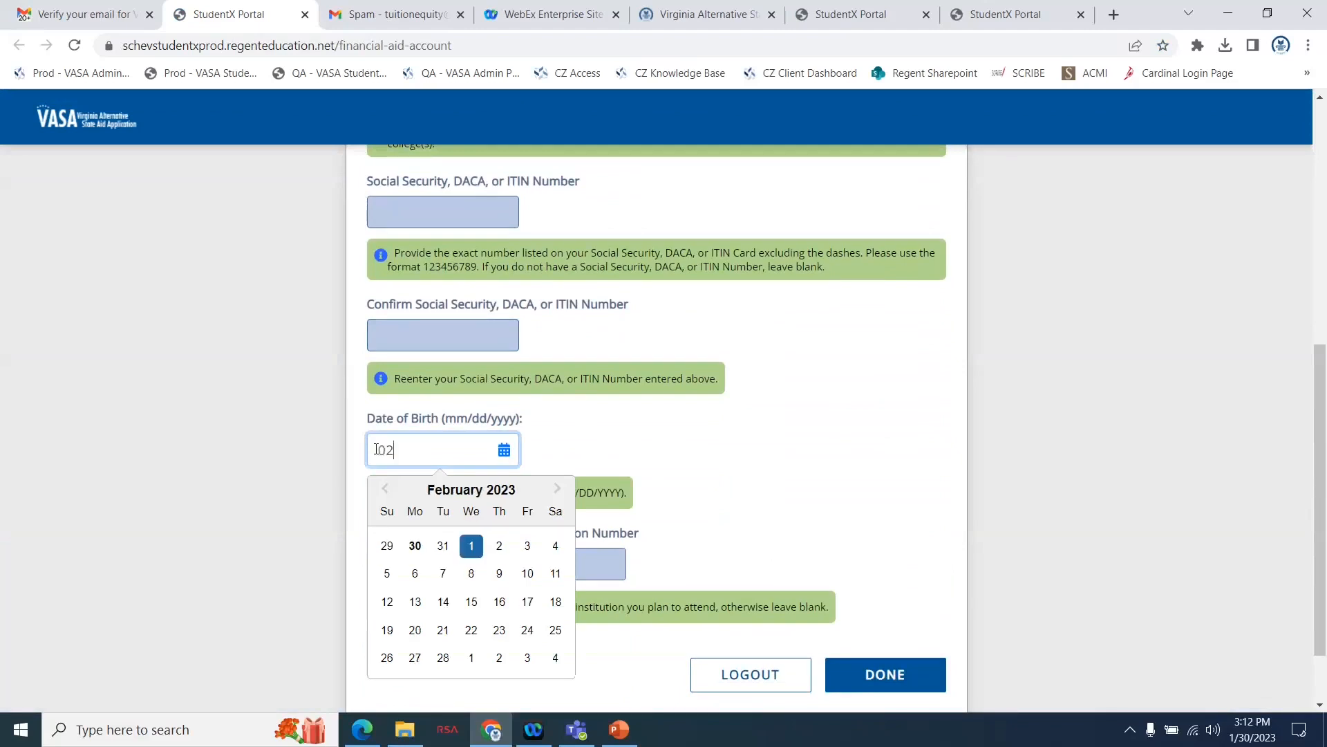
{"action": "key", "text": "BackSpace"}
{"action": "type", "text": "02/2002"}
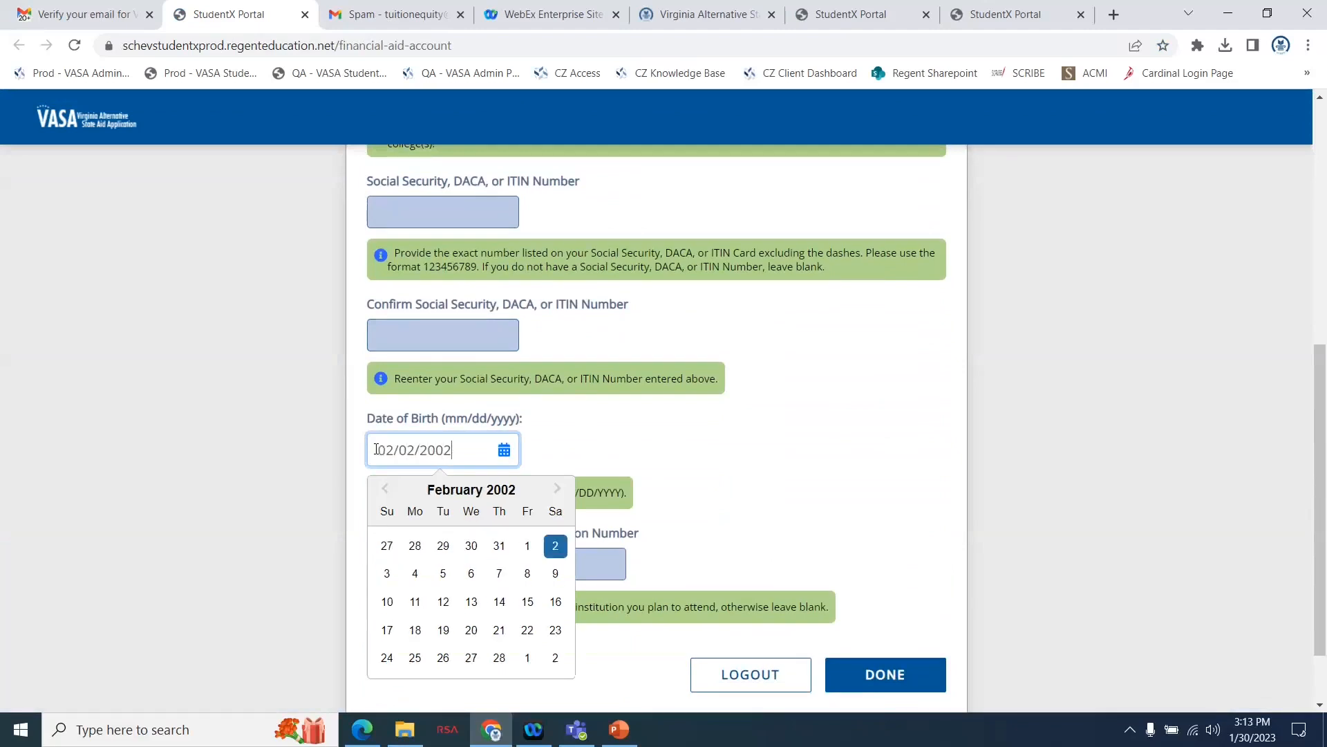
{"action": "left_click", "coordinate": [787, 467]}
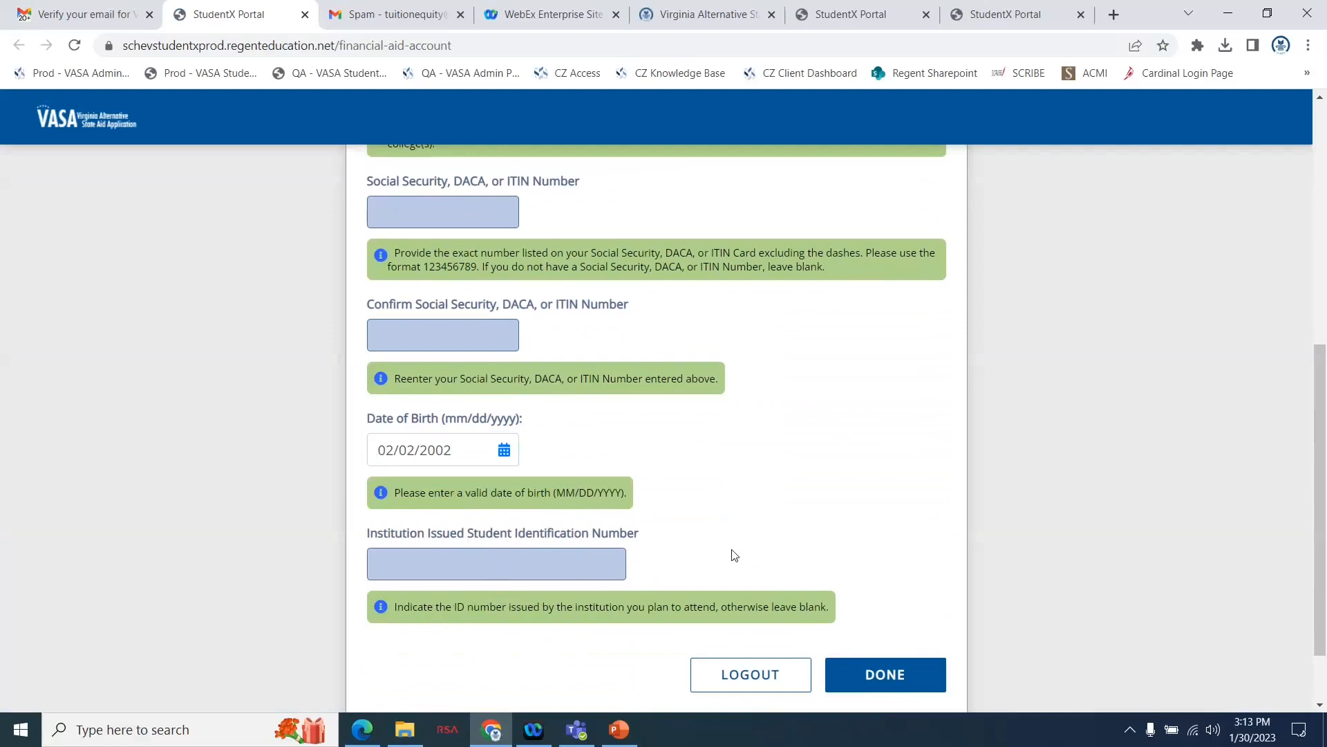
{"action": "left_click", "coordinate": [593, 569]}
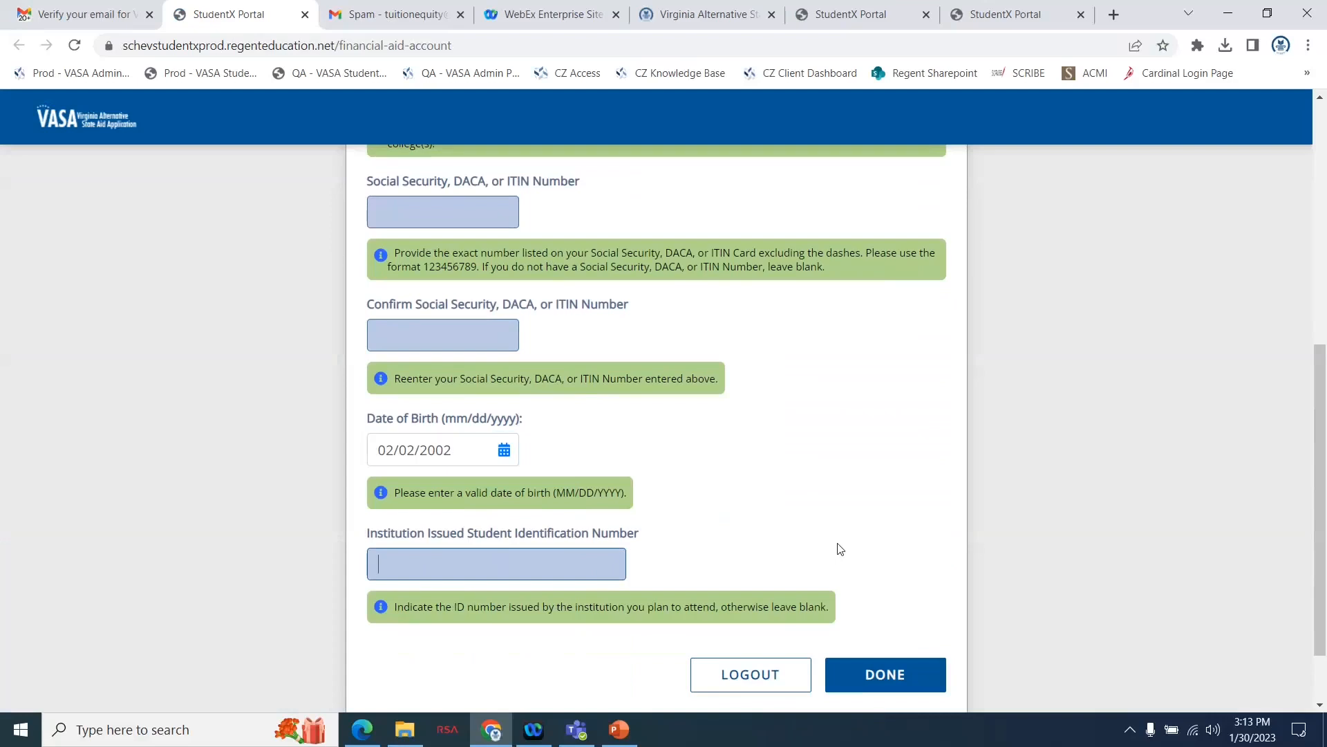
{"action": "left_click", "coordinate": [864, 683]}
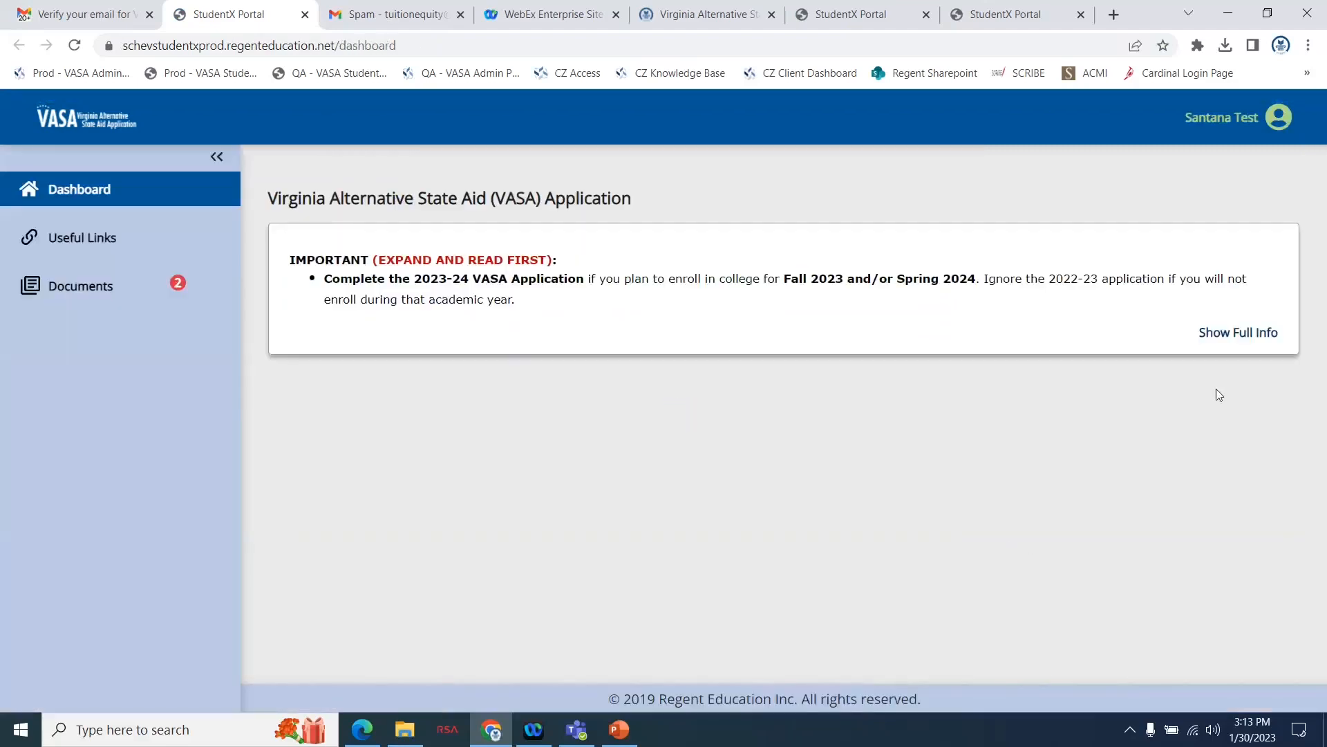
Expand the dashboard's important notice, and start the Virginia Alternative State Aid Application 2023-2024 form from the required documents.
{"action": "left_click", "coordinate": [1255, 335]}
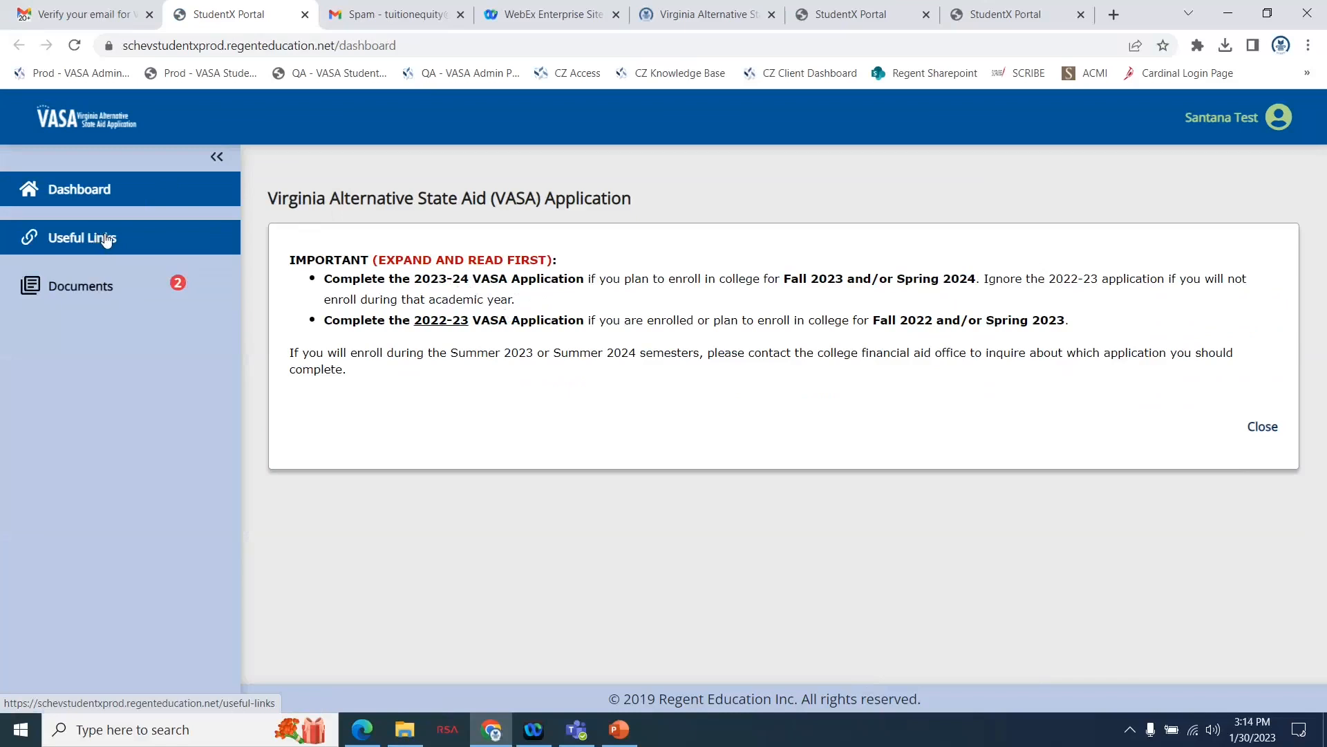
{"action": "left_click", "coordinate": [108, 287]}
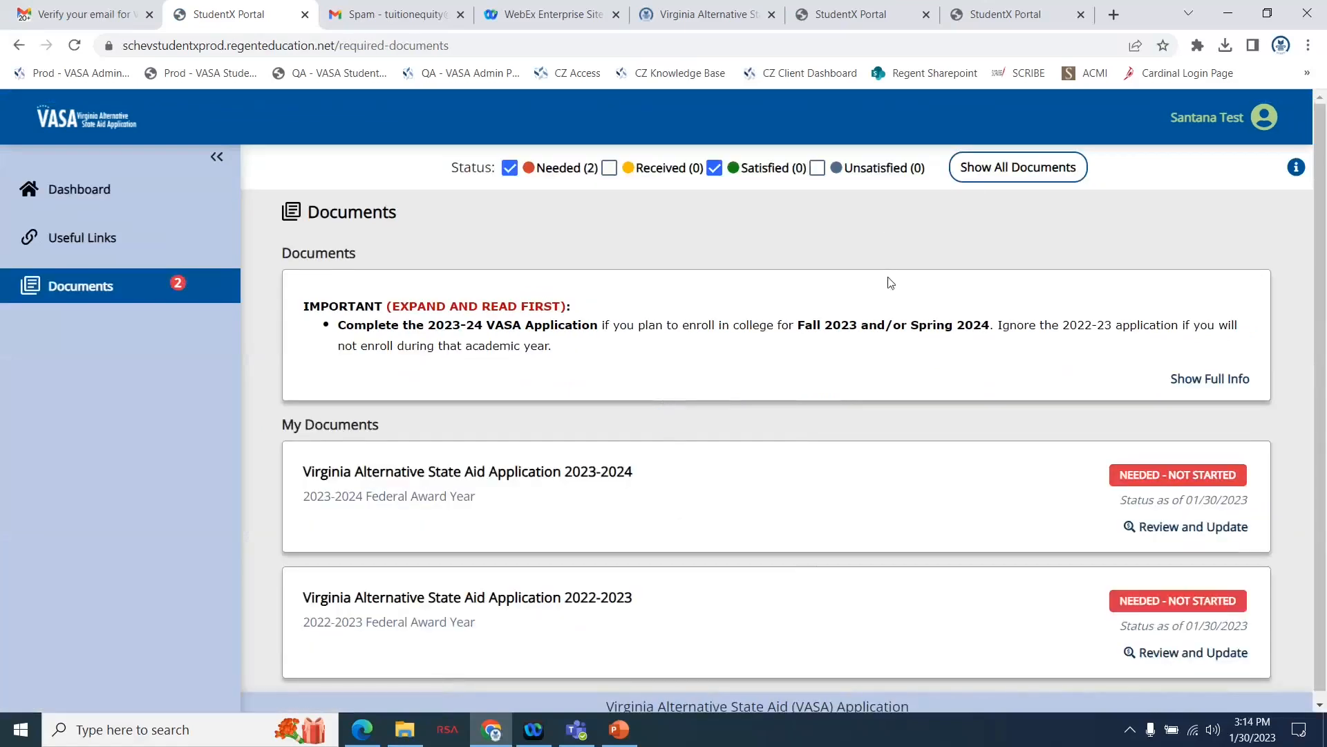
{"action": "scroll", "coordinate": [957, 478], "scroll_direction": "down", "scroll_amount": 1}
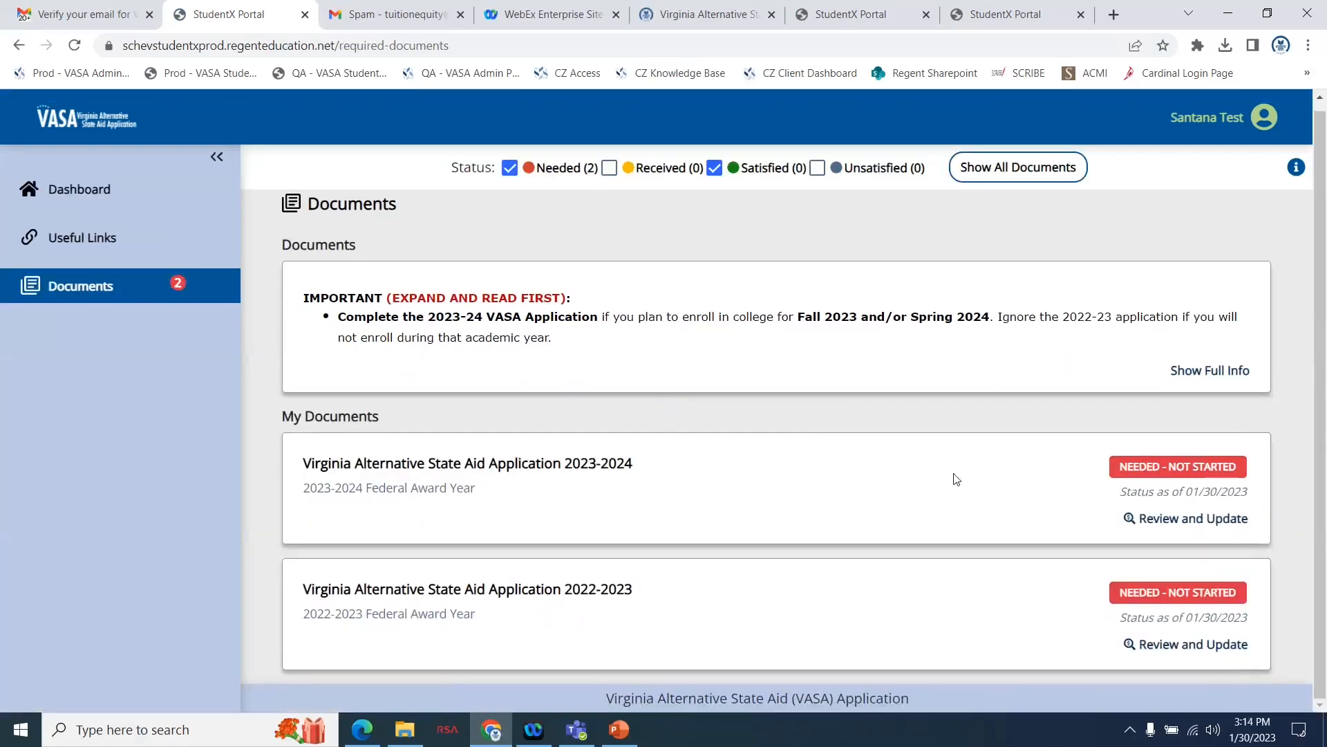
{"action": "left_click", "coordinate": [1157, 520]}
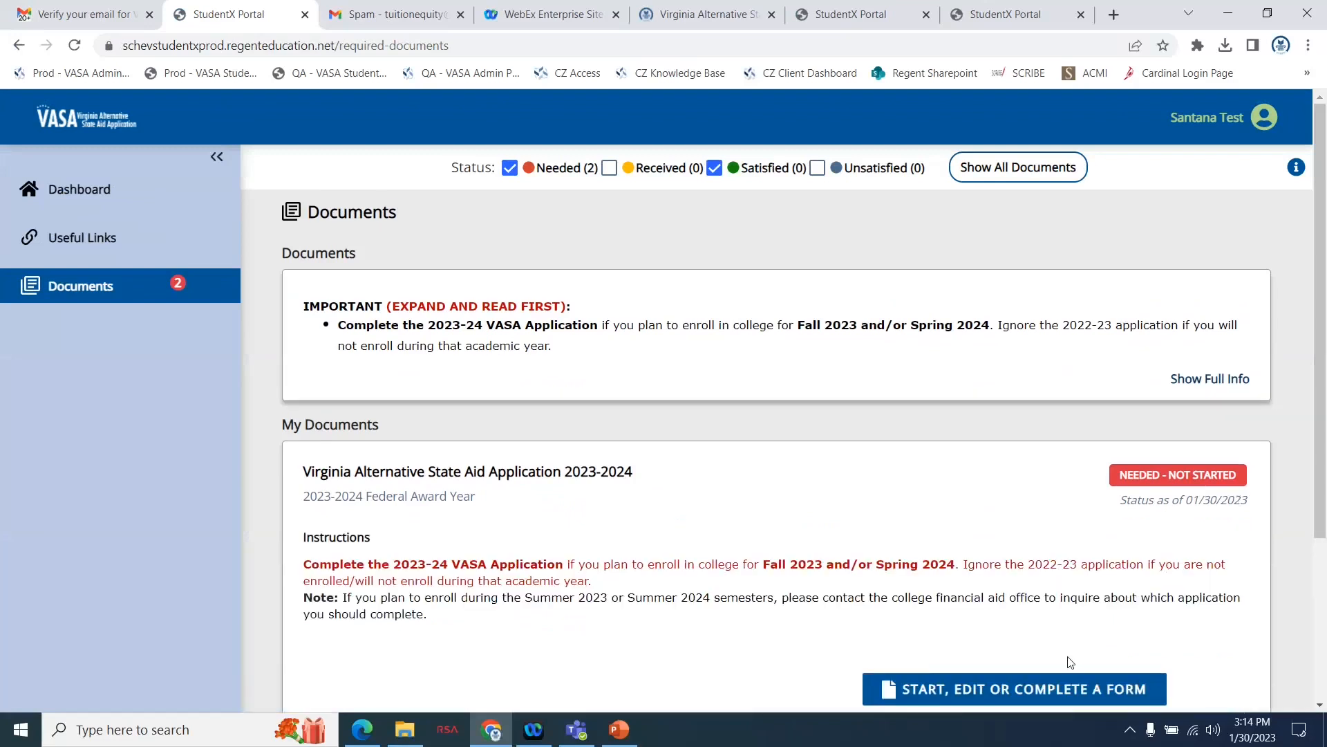
{"action": "scroll", "coordinate": [1071, 662], "scroll_direction": "down", "scroll_amount": 1}
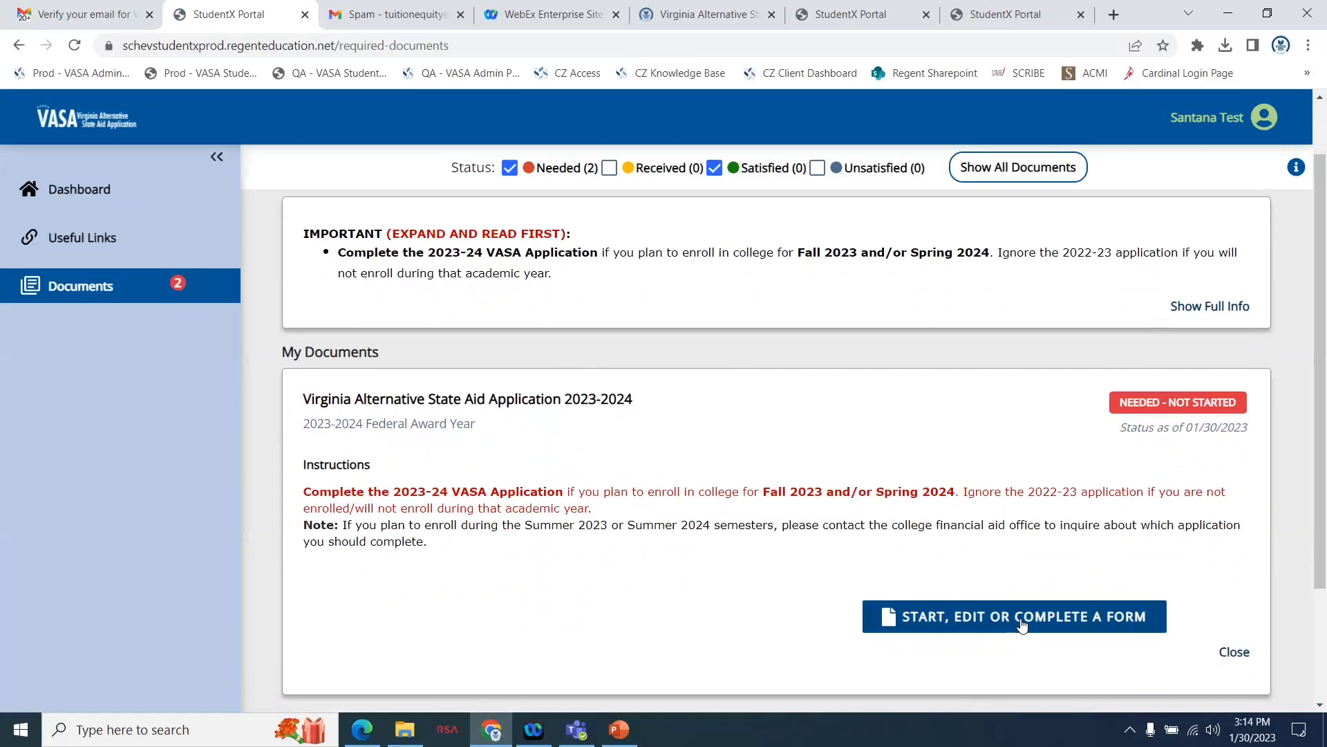
{"action": "left_click", "coordinate": [1022, 622]}
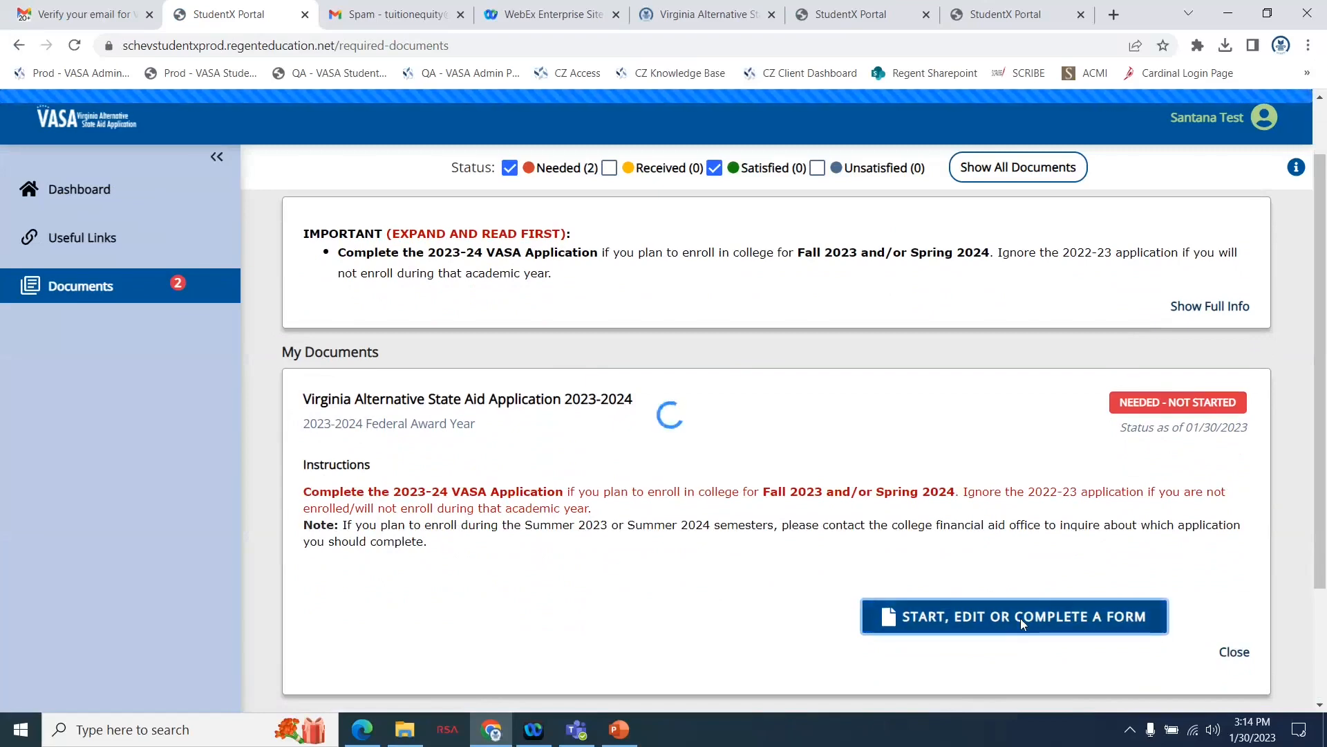
In Personal Information, answer the male or female question with Male and set the student's marital status to Single.
{"action": "scroll", "coordinate": [933, 560], "scroll_direction": "down", "scroll_amount": 1}
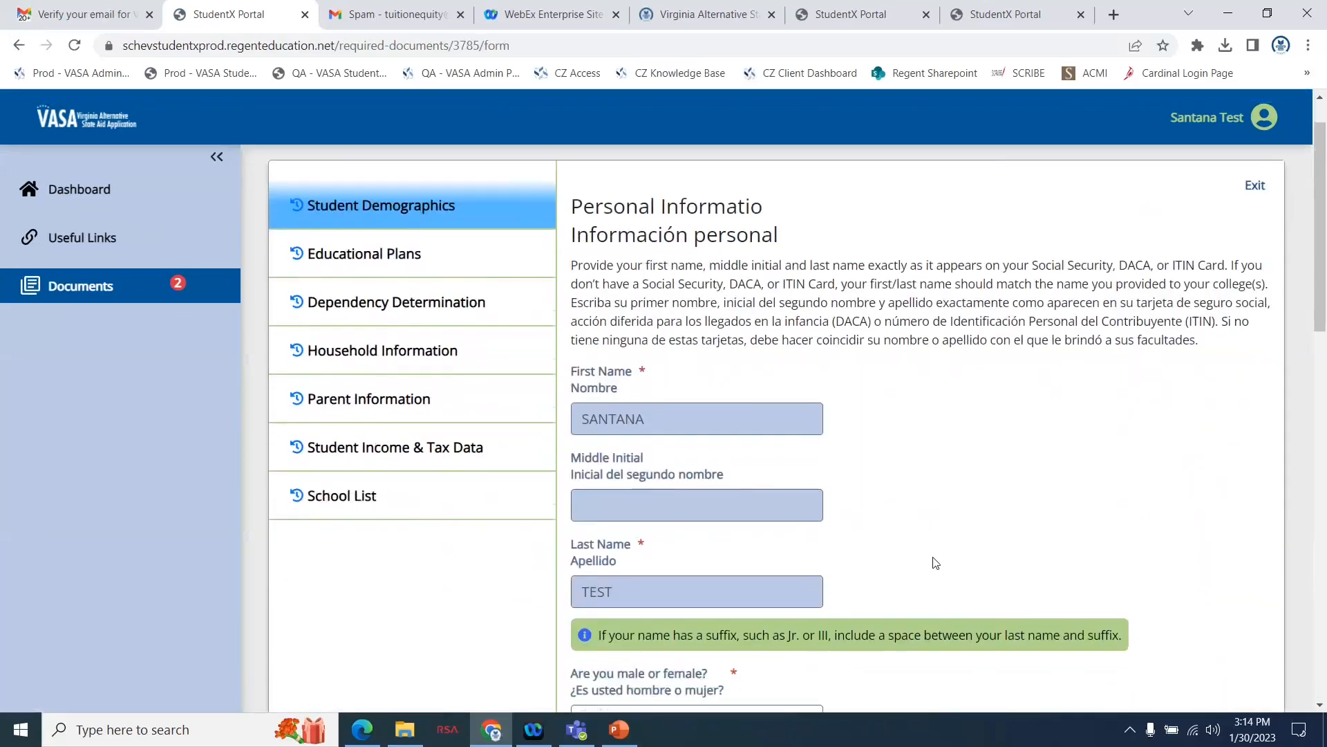
{"action": "scroll", "coordinate": [936, 562], "scroll_direction": "down", "scroll_amount": 1}
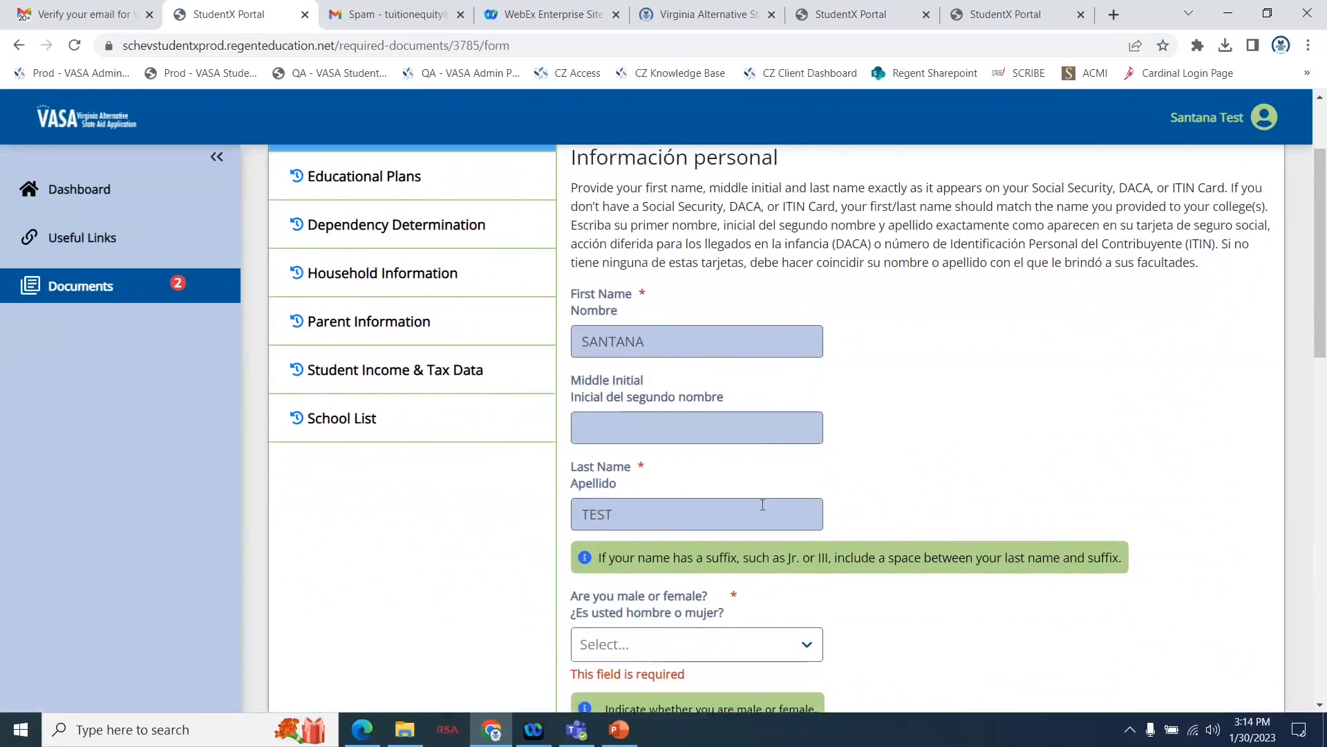
{"action": "scroll", "coordinate": [726, 456], "scroll_direction": "down", "scroll_amount": 4}
{"action": "left_click", "coordinate": [690, 401]}
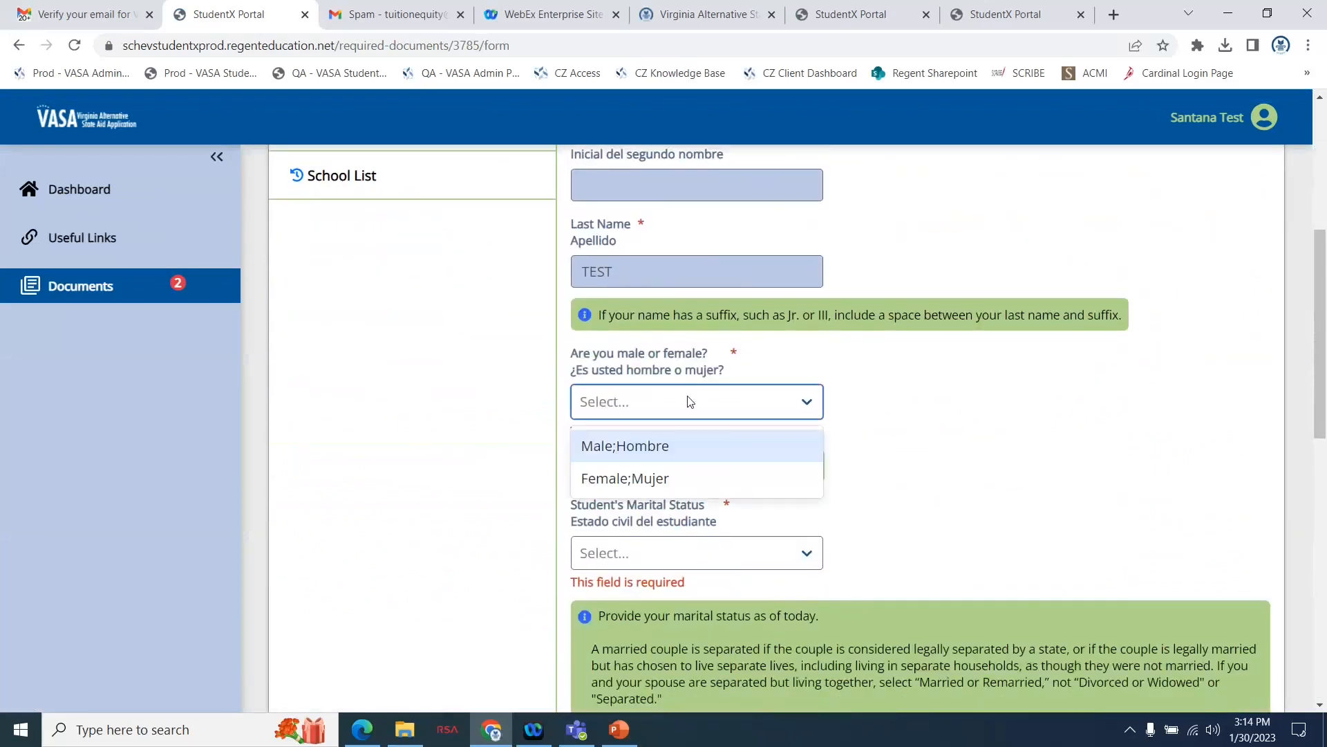
{"action": "left_click", "coordinate": [640, 445]}
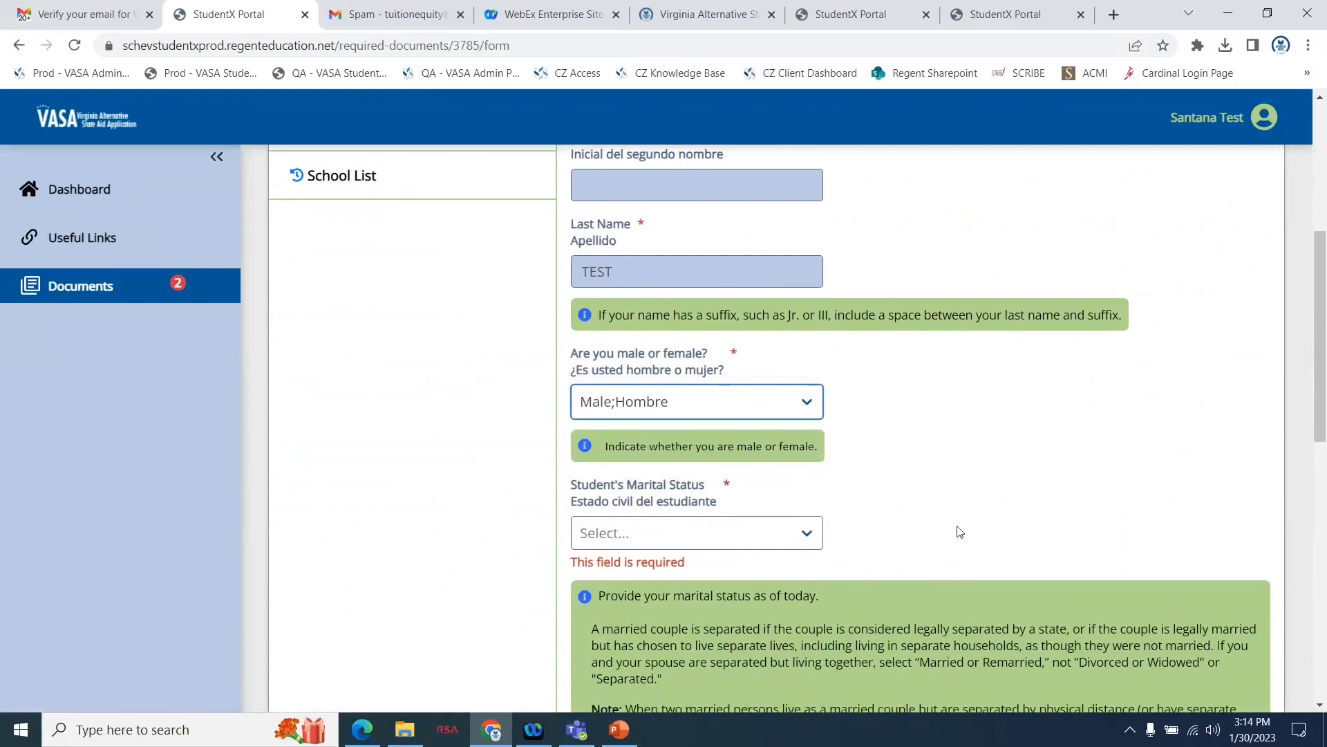
{"action": "scroll", "coordinate": [957, 532], "scroll_direction": "down", "scroll_amount": 2}
{"action": "left_click", "coordinate": [784, 402]}
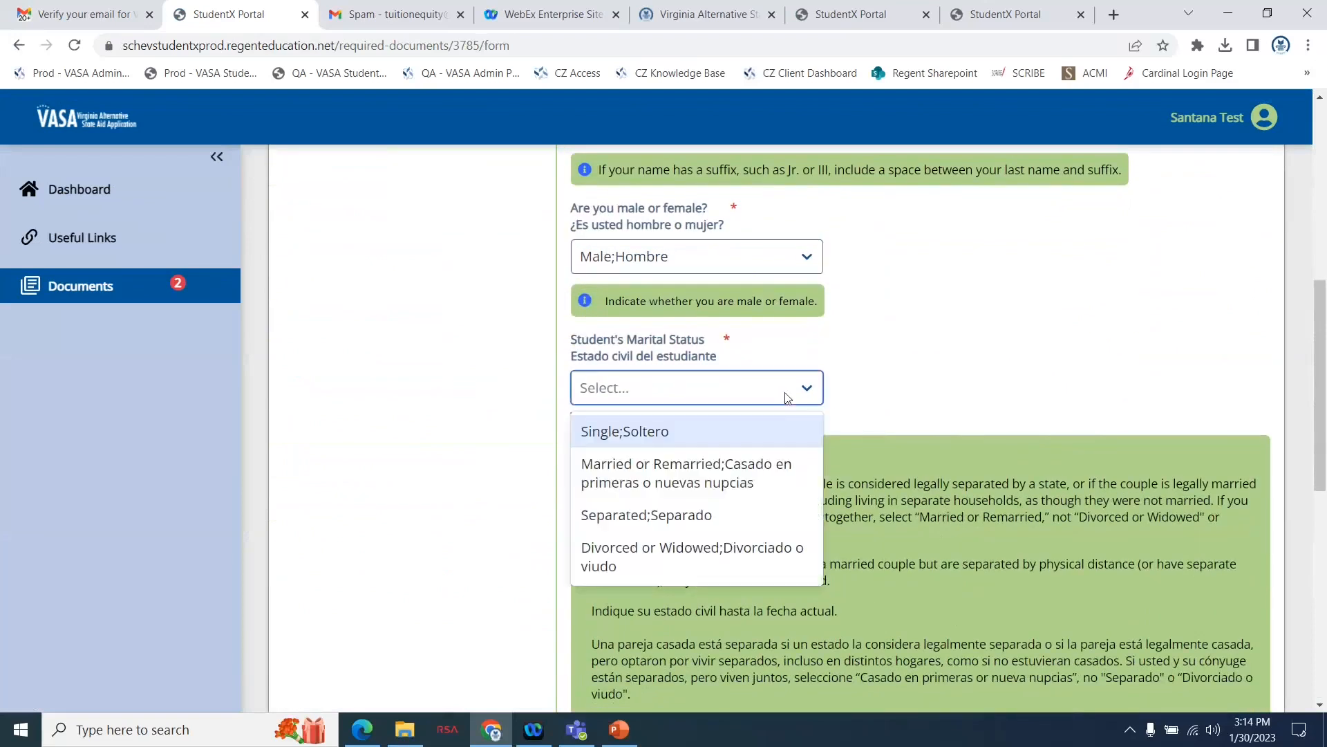
{"action": "left_click", "coordinate": [720, 433]}
Check the prefilled date of birth and continue to the Driver's License Information page.
{"action": "scroll", "coordinate": [956, 447], "scroll_direction": "down", "scroll_amount": 2}
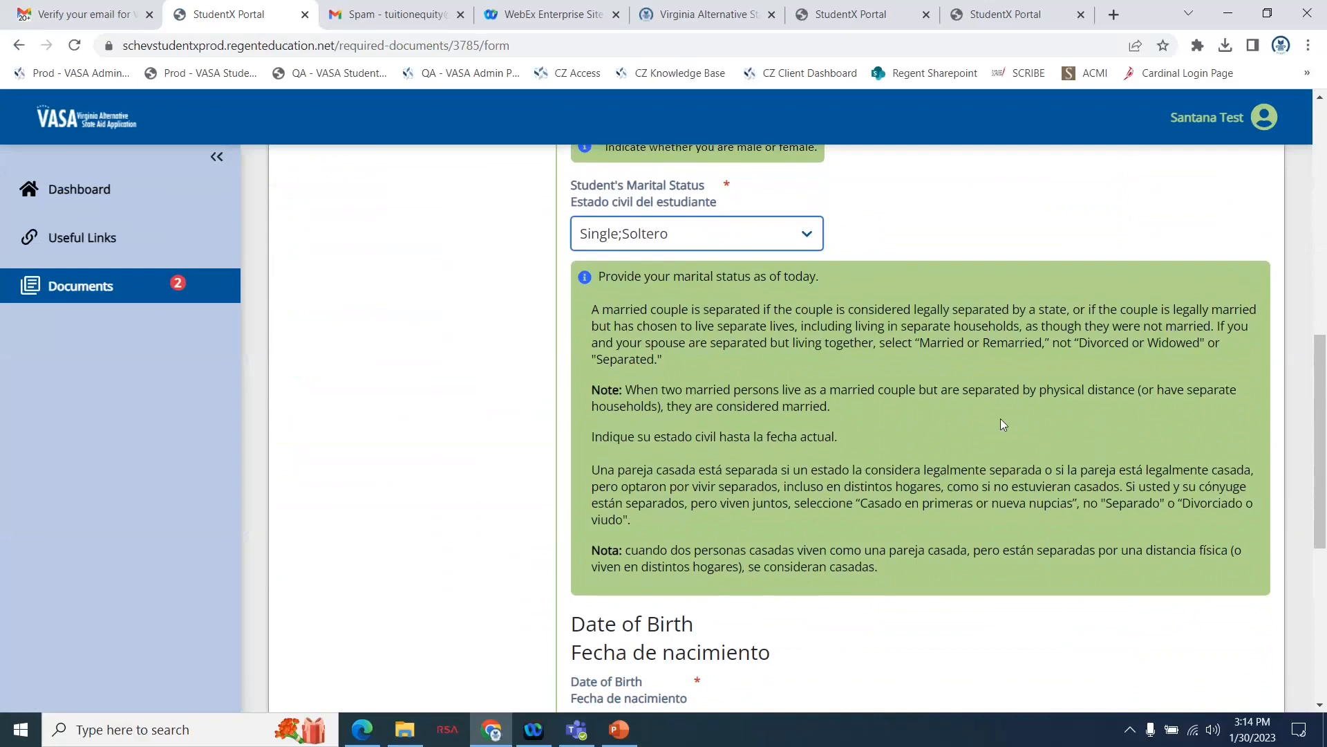
{"action": "scroll", "coordinate": [1001, 422], "scroll_direction": "down", "scroll_amount": 3}
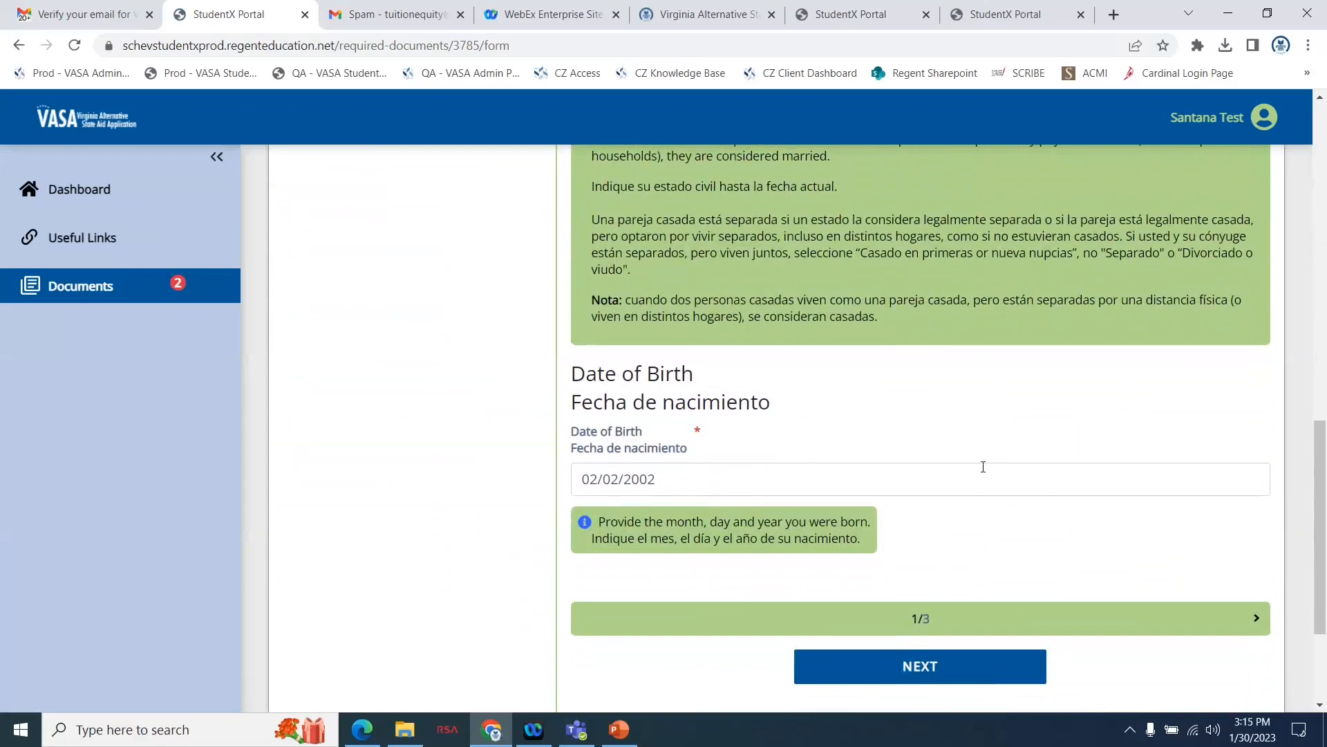
{"action": "scroll", "coordinate": [914, 548], "scroll_direction": "down", "scroll_amount": 2}
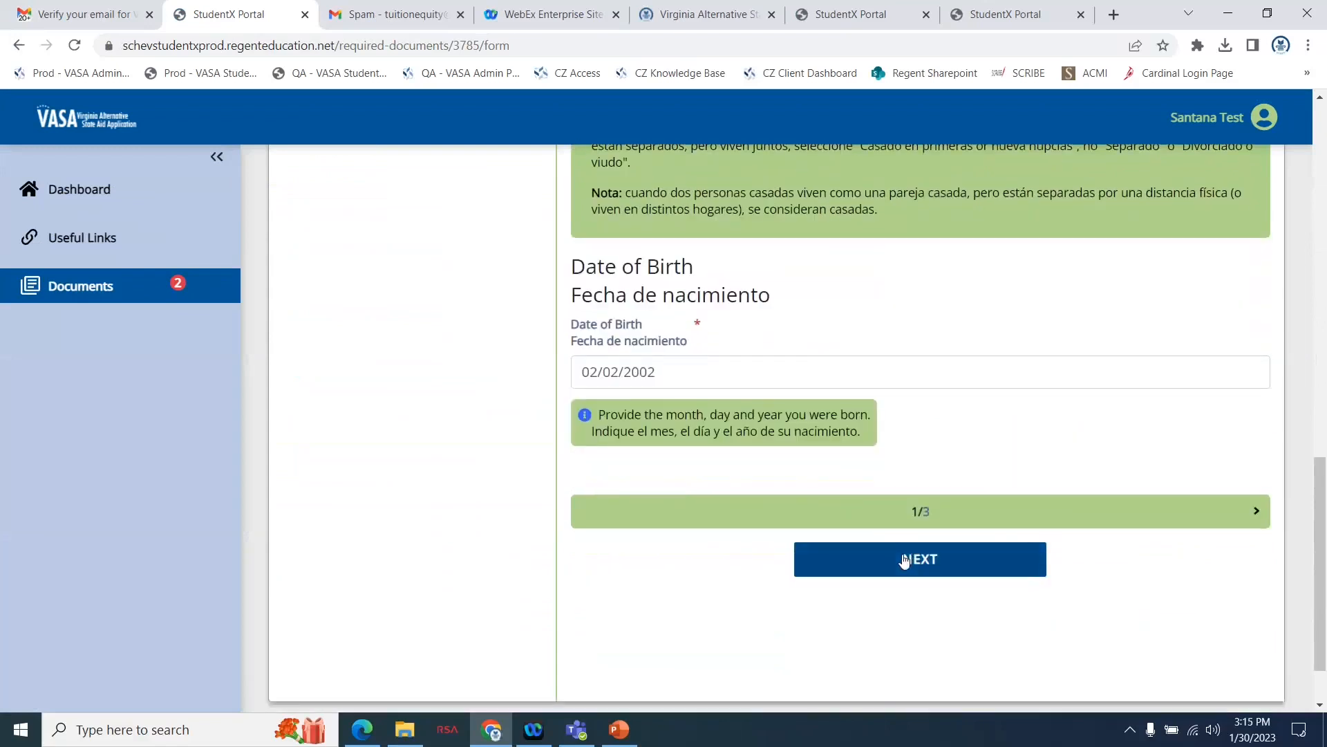
{"action": "left_click", "coordinate": [904, 560]}
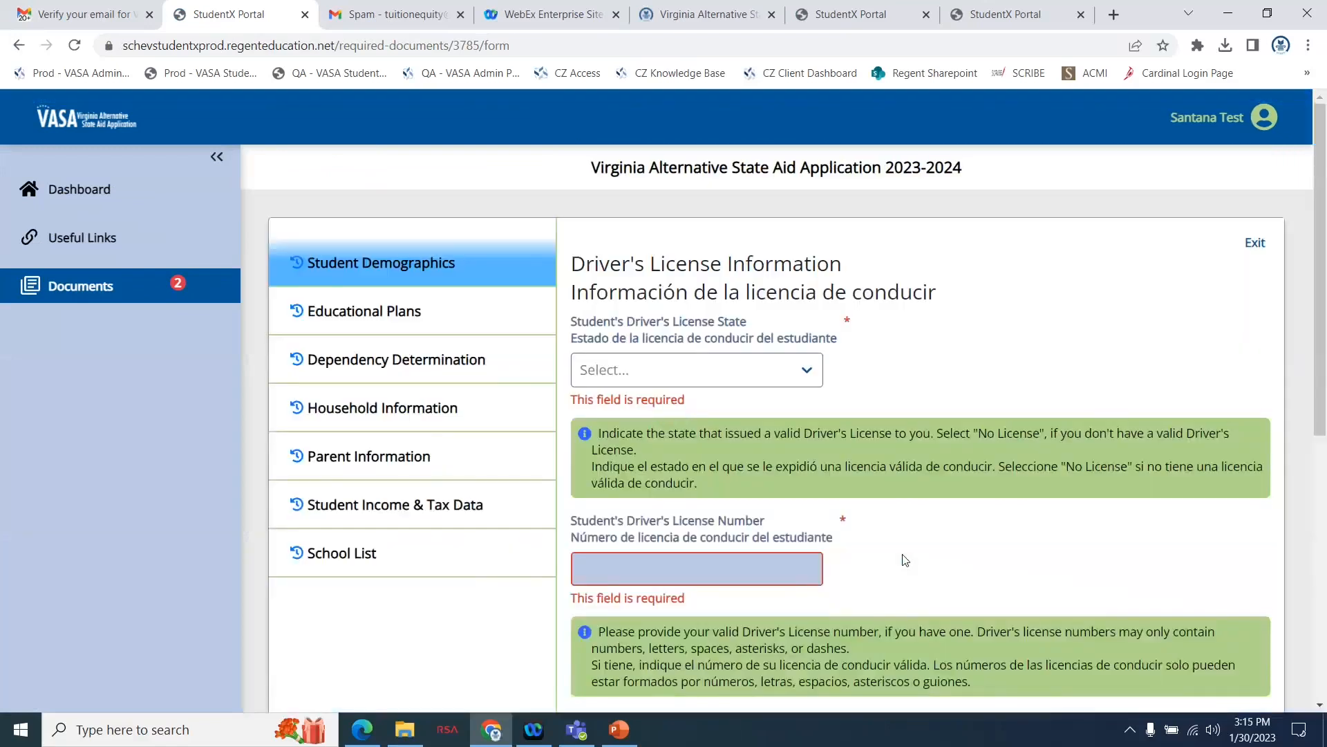
Try Alabama as the student's driver's license state and change the selection to NO LICENSE.
{"action": "left_click", "coordinate": [792, 368]}
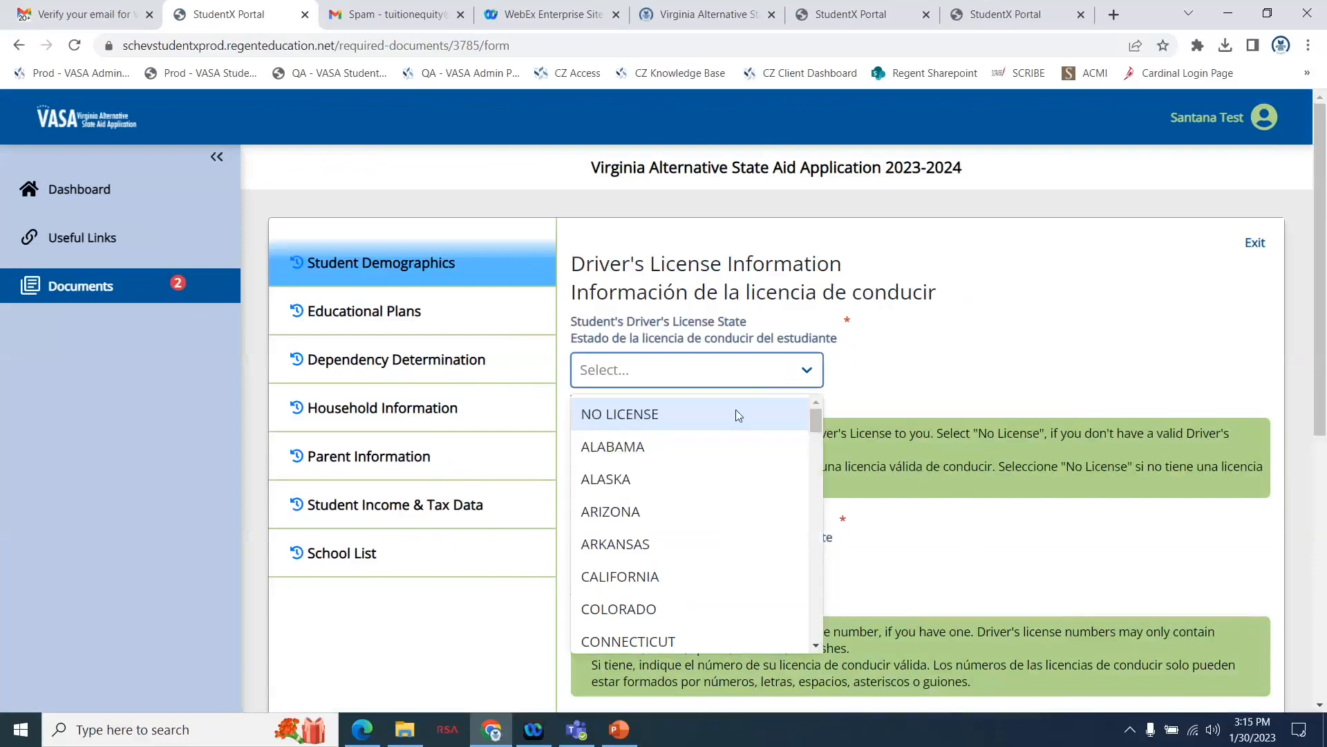
{"action": "left_click", "coordinate": [683, 446]}
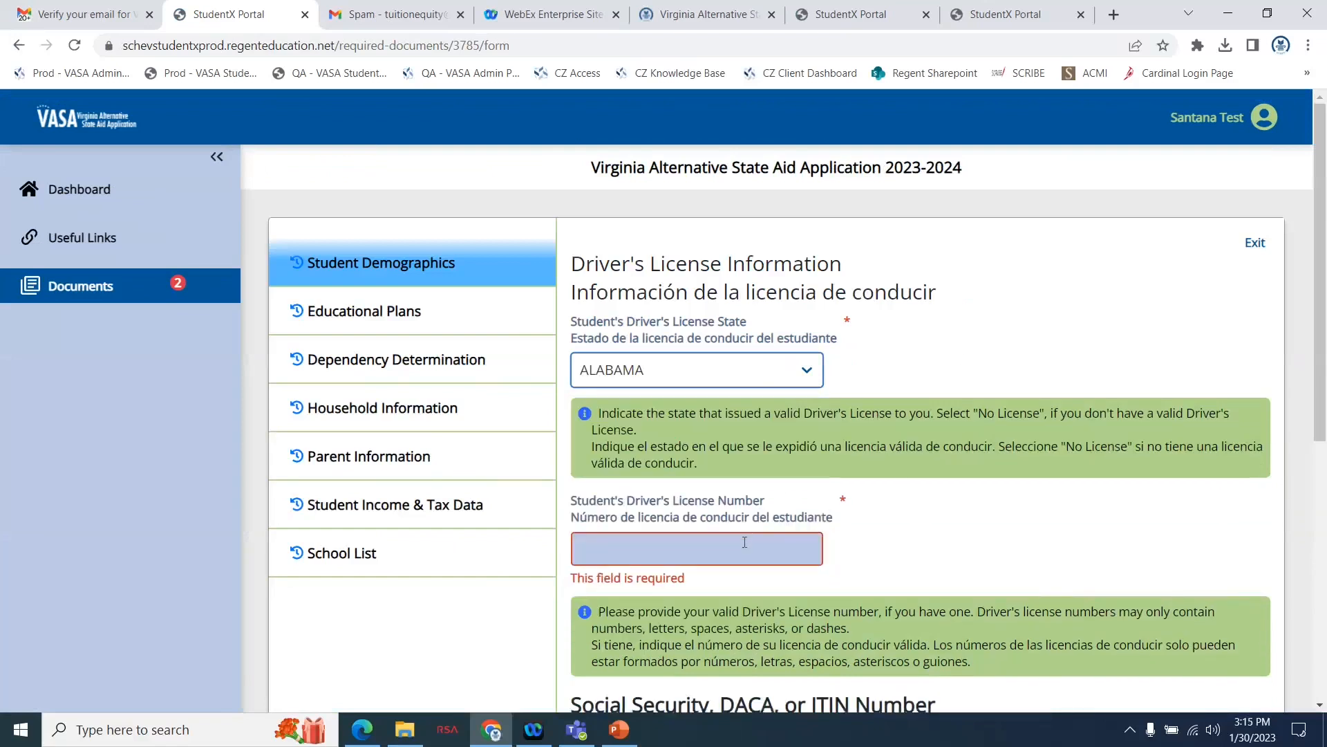
{"action": "left_click", "coordinate": [723, 381]}
{"action": "left_click", "coordinate": [679, 413]}
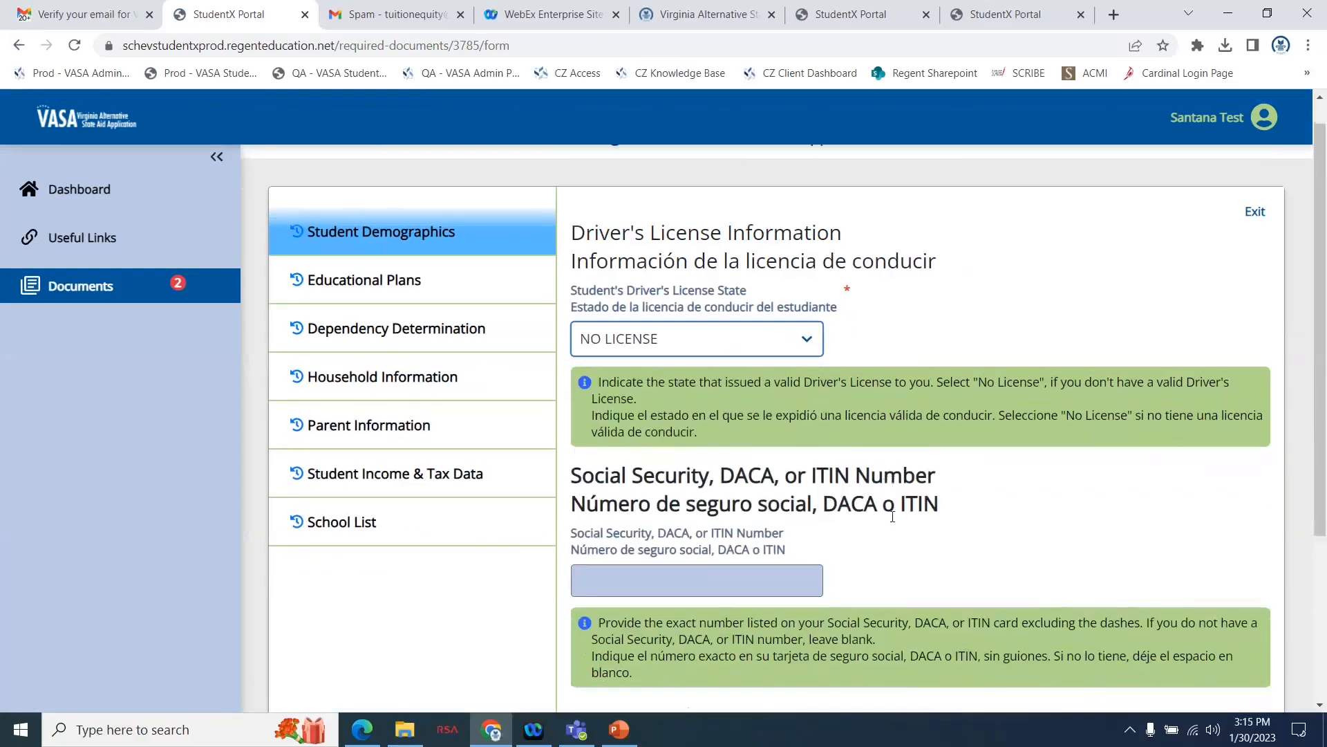
Leave the application's Social Security, DACA, or ITIN Number blank and continue to the Address Information page.
{"action": "scroll", "coordinate": [893, 517], "scroll_direction": "down", "scroll_amount": 3}
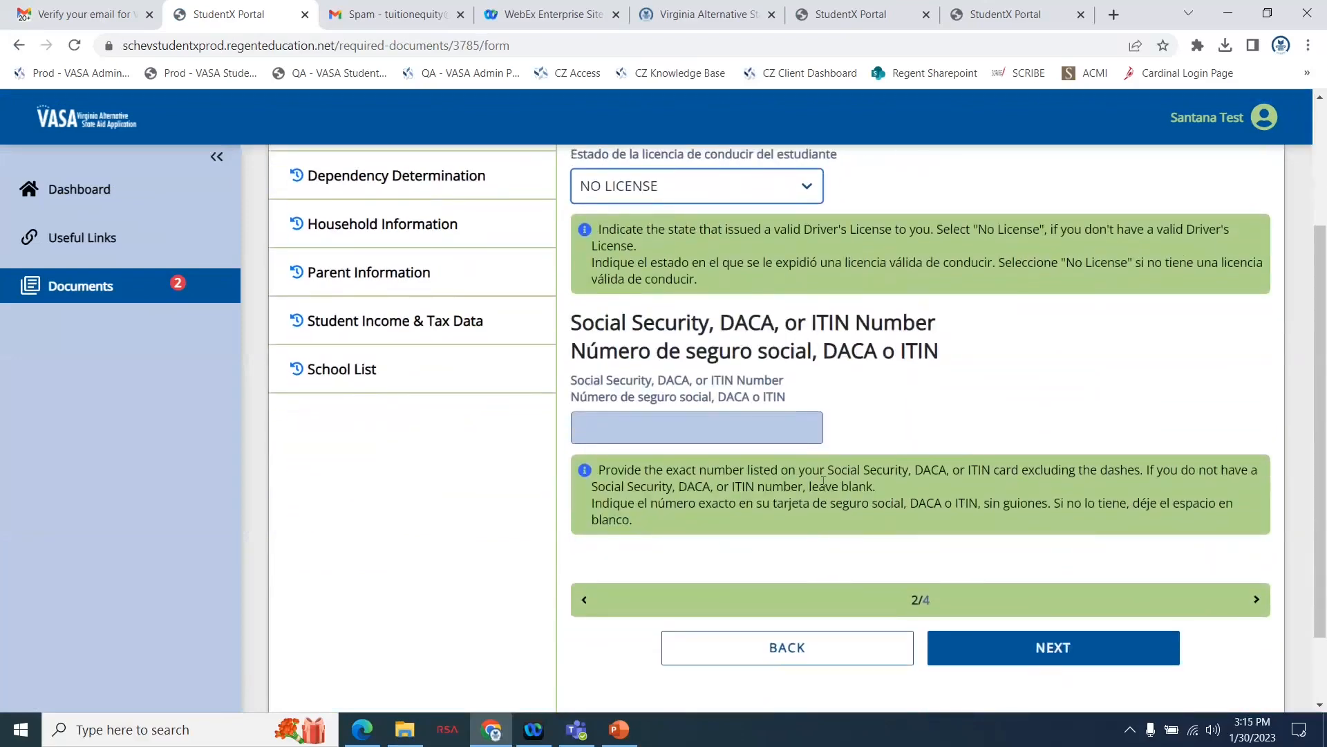
{"action": "left_click", "coordinate": [736, 422]}
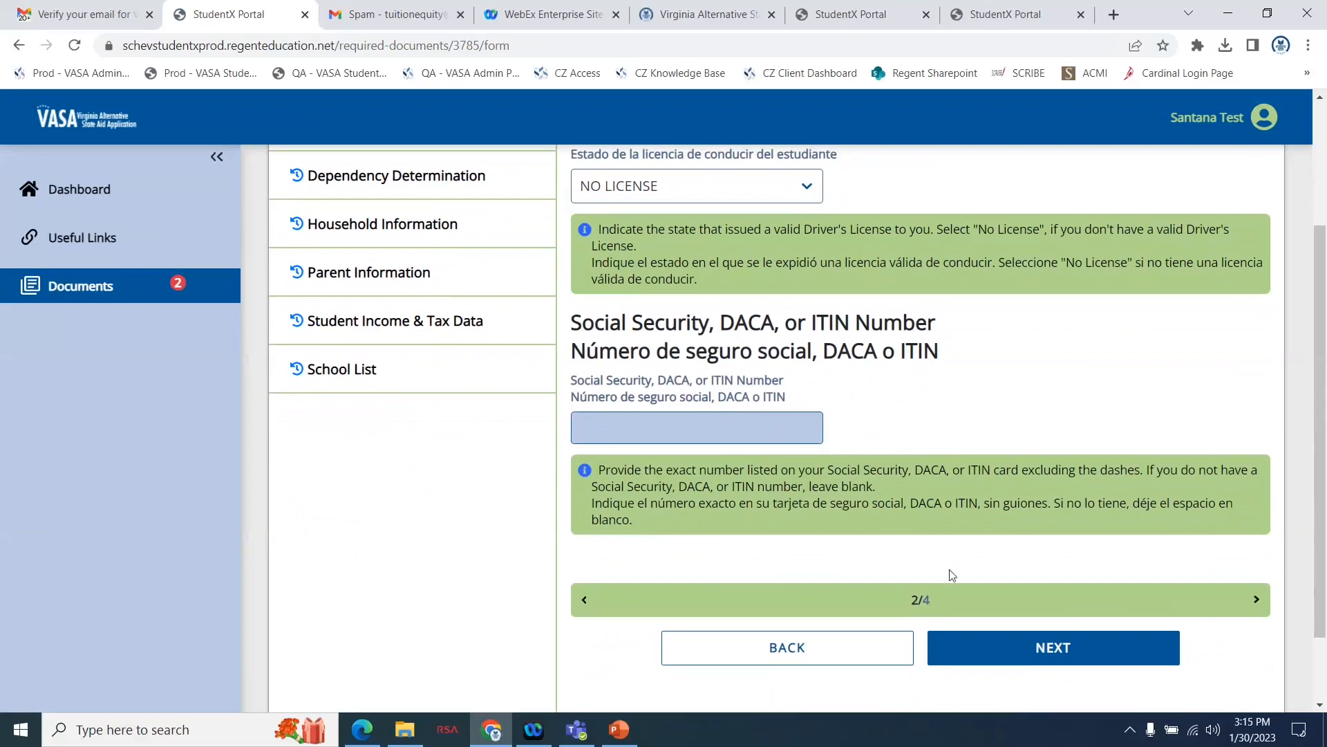
{"action": "left_click", "coordinate": [987, 648]}
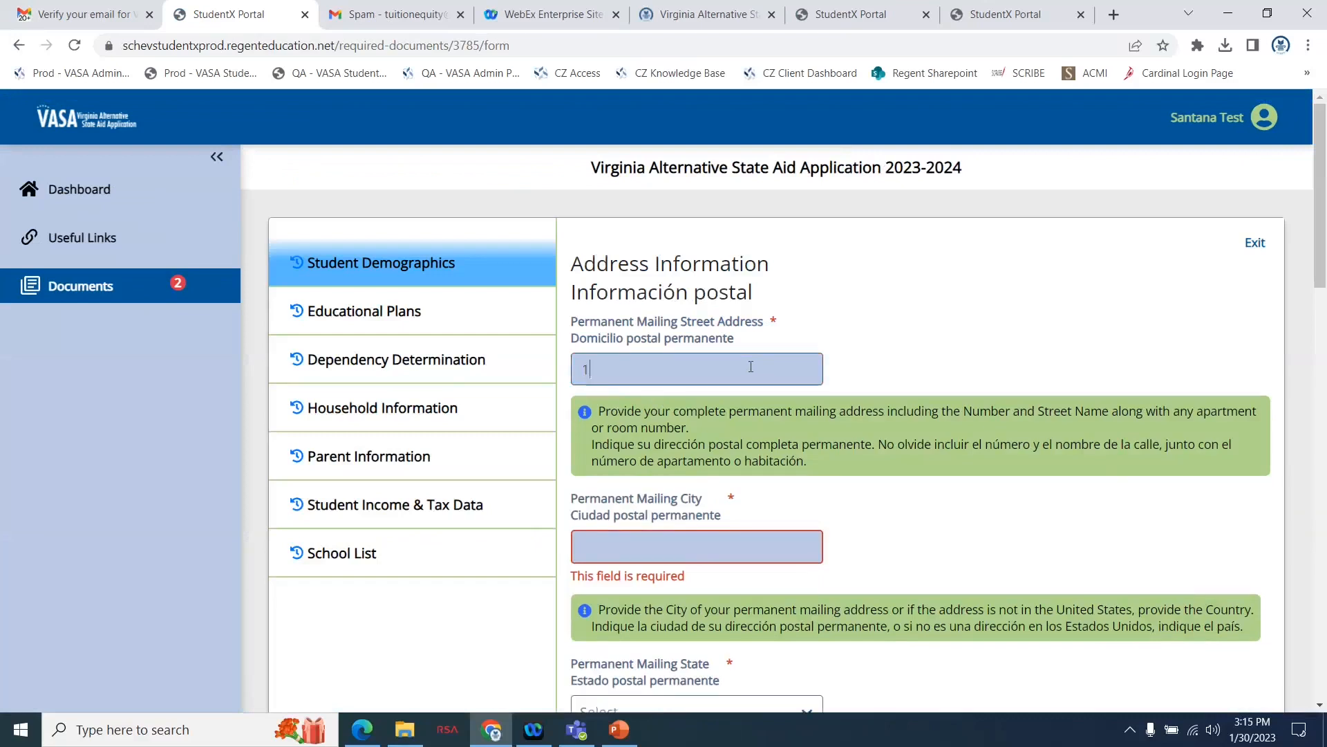
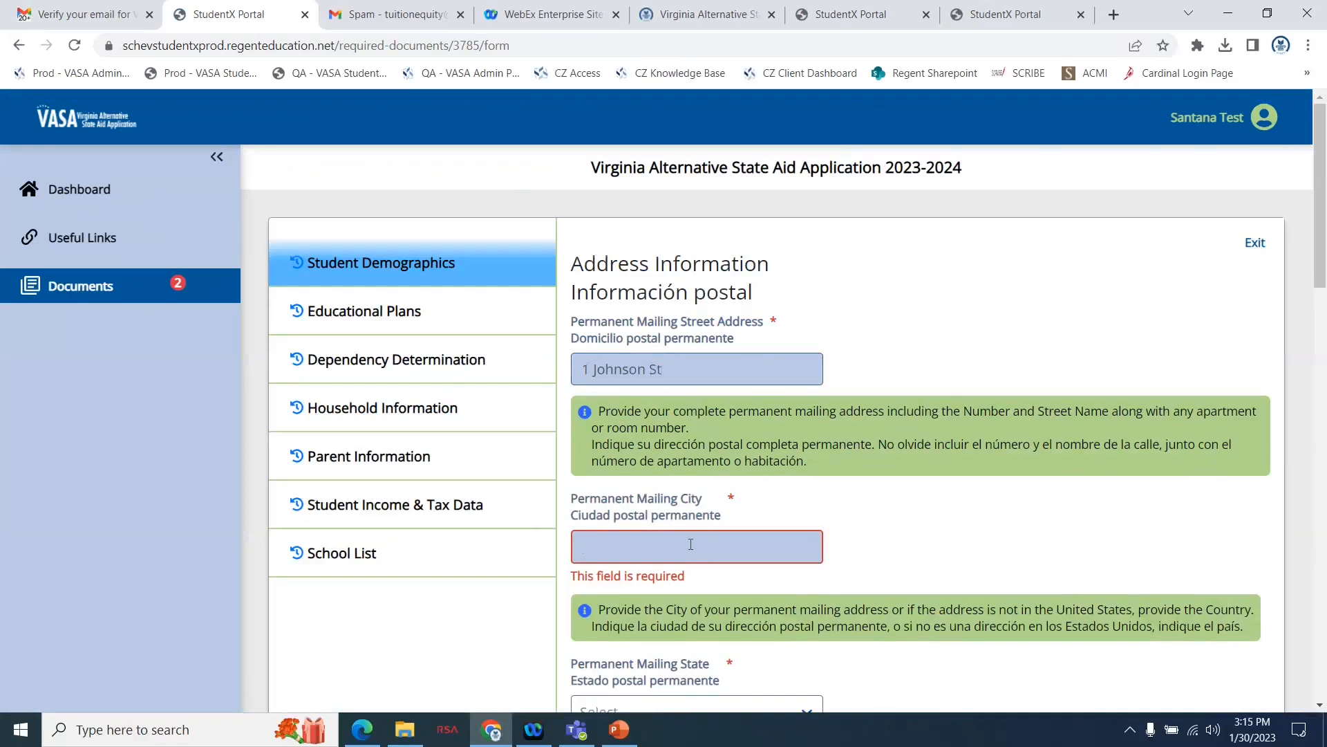
Set the Permanent Mailing State to Virginia.
{"action": "scroll", "coordinate": [691, 544], "scroll_direction": "down", "scroll_amount": 3}
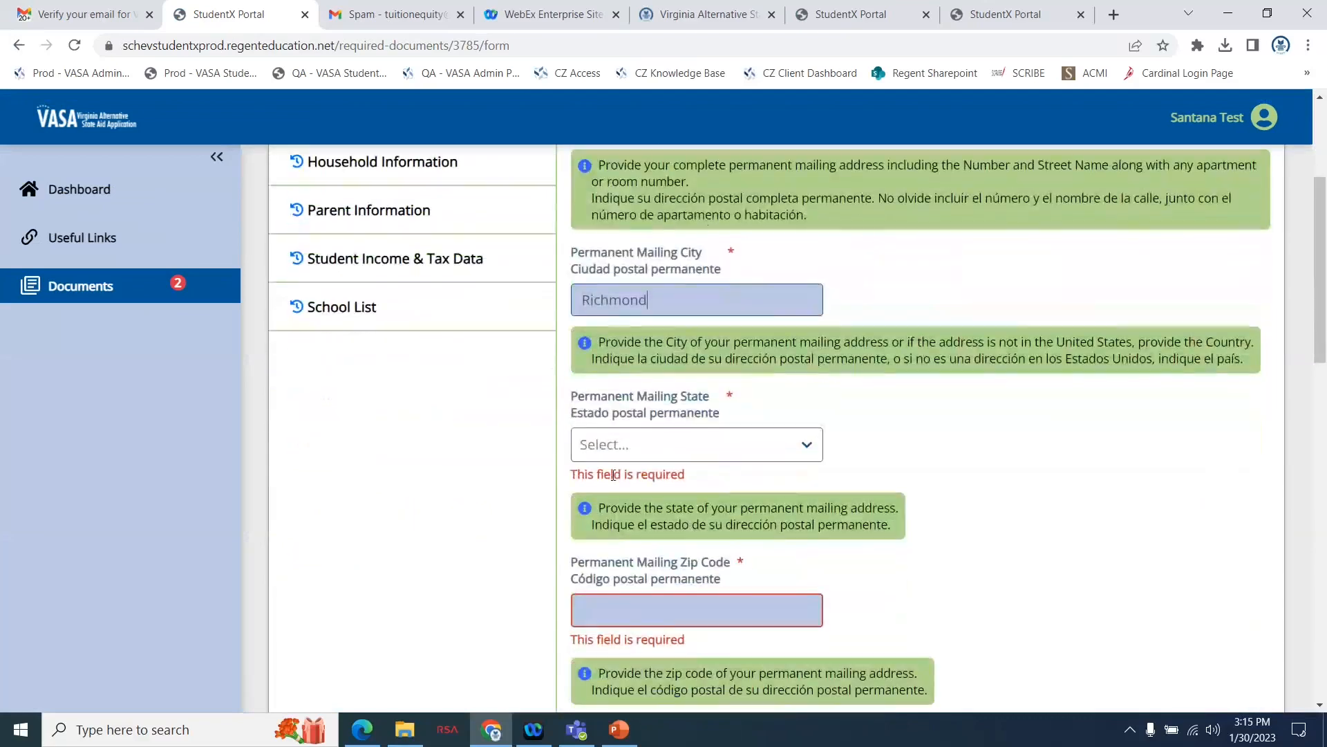
{"action": "left_click", "coordinate": [629, 451]}
{"action": "scroll", "coordinate": [643, 608], "scroll_direction": "down", "scroll_amount": 12}
{"action": "scroll", "coordinate": [643, 611], "scroll_direction": "down", "scroll_amount": 7}
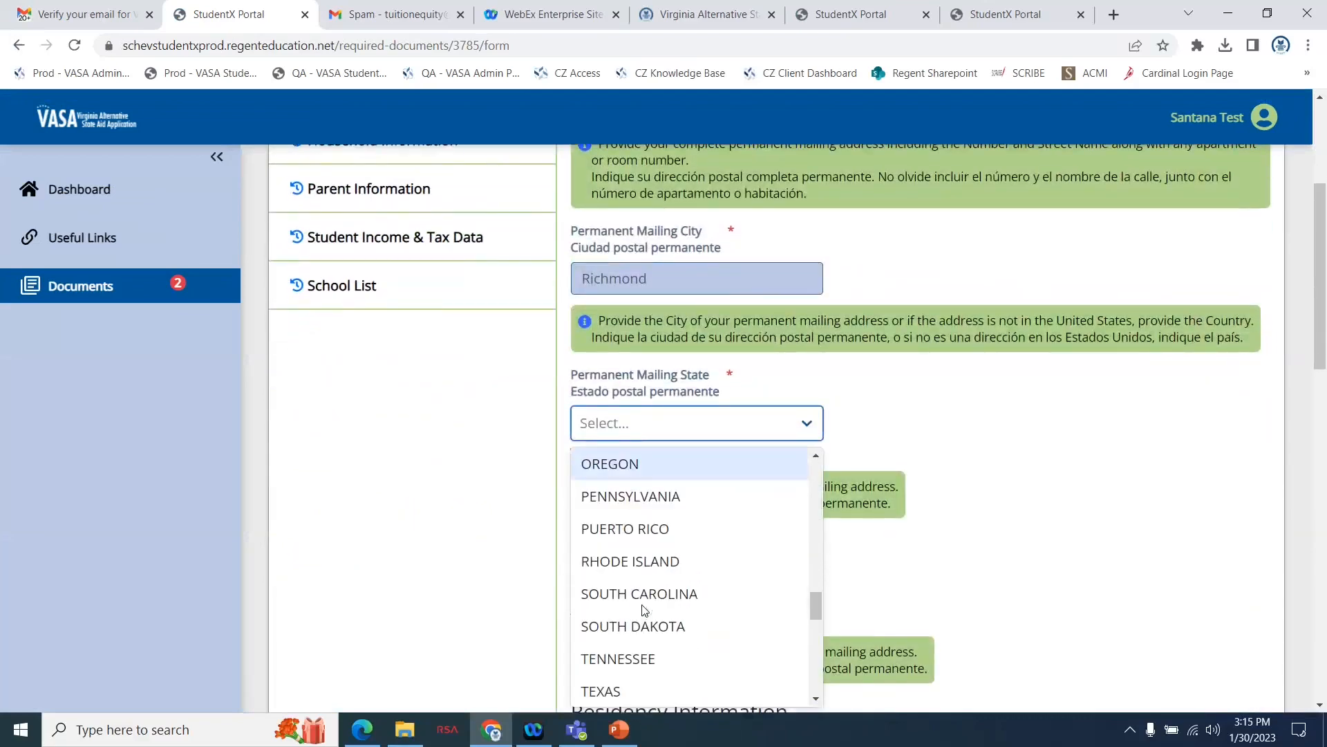
{"action": "left_click", "coordinate": [632, 628]}
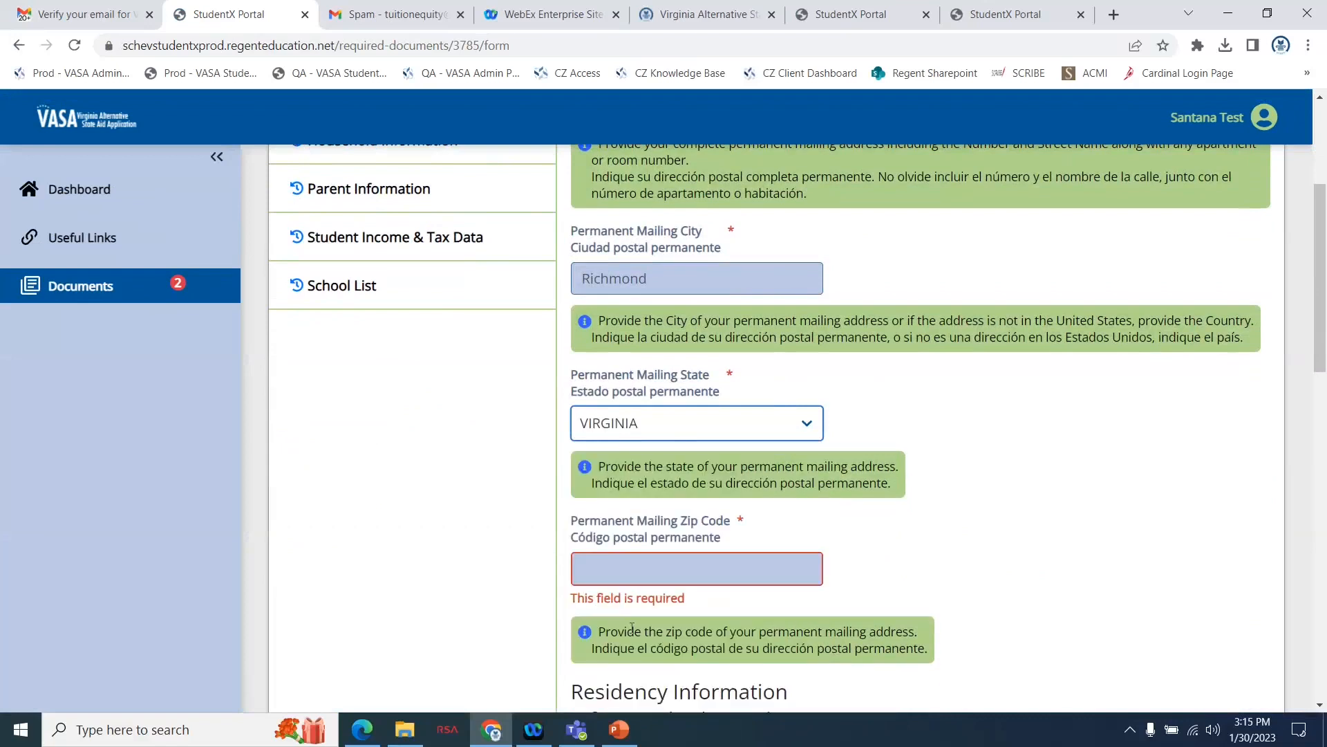
Fill in the student's Permanent Mailing Zip Code.
{"action": "left_click", "coordinate": [655, 573]}
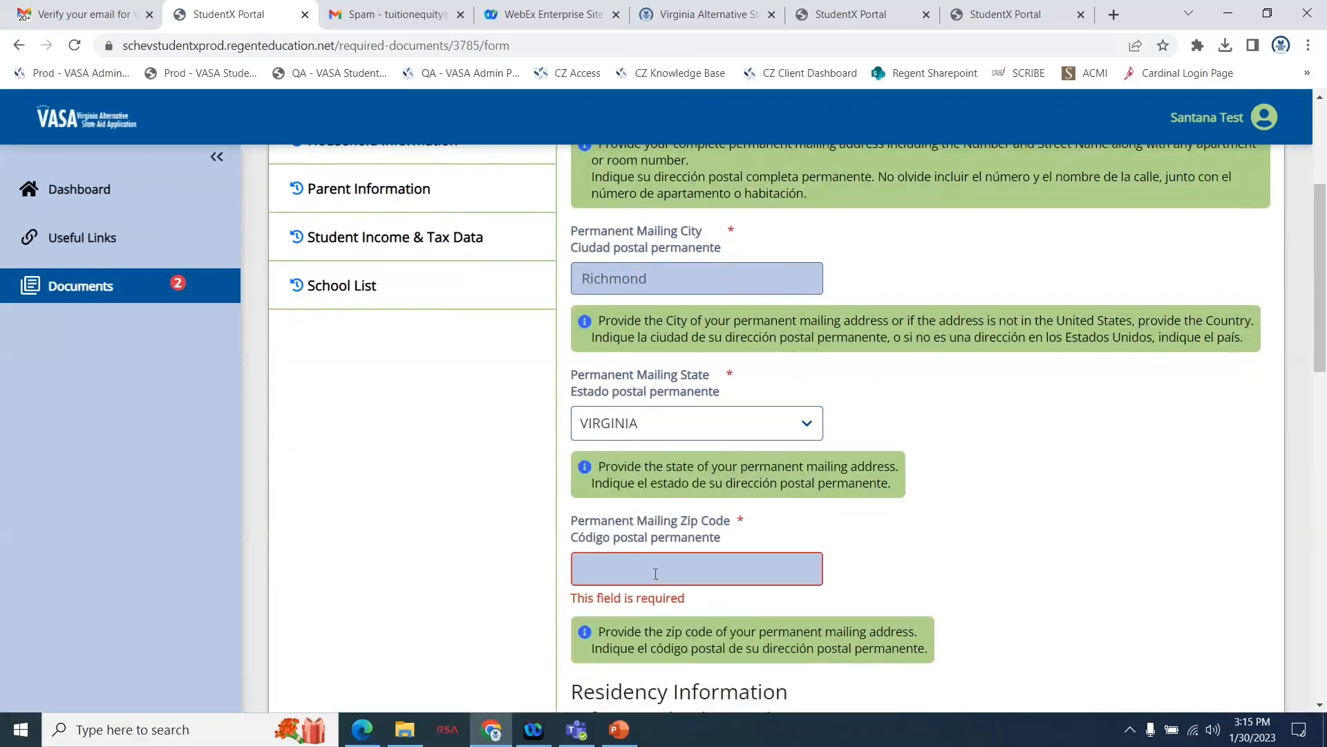
{"action": "type", "text": "2"}
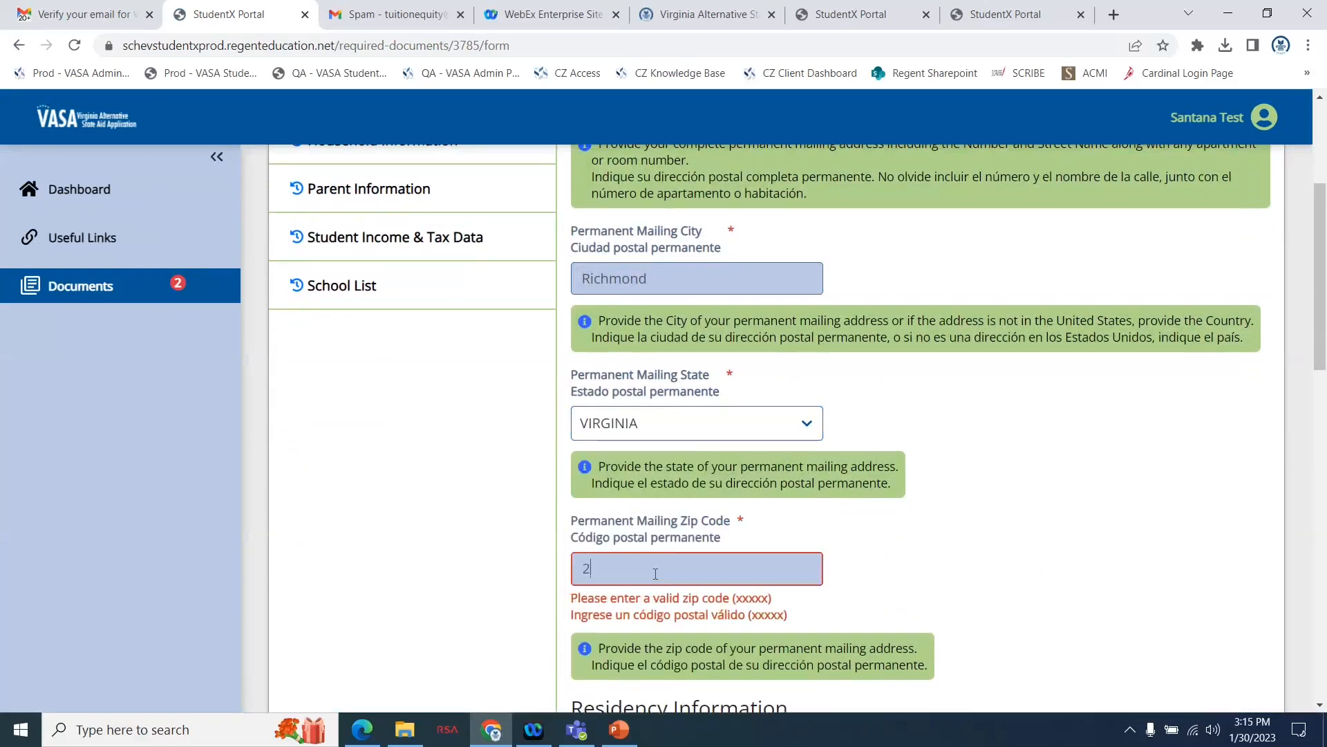
{"action": "type", "text": "3219"}
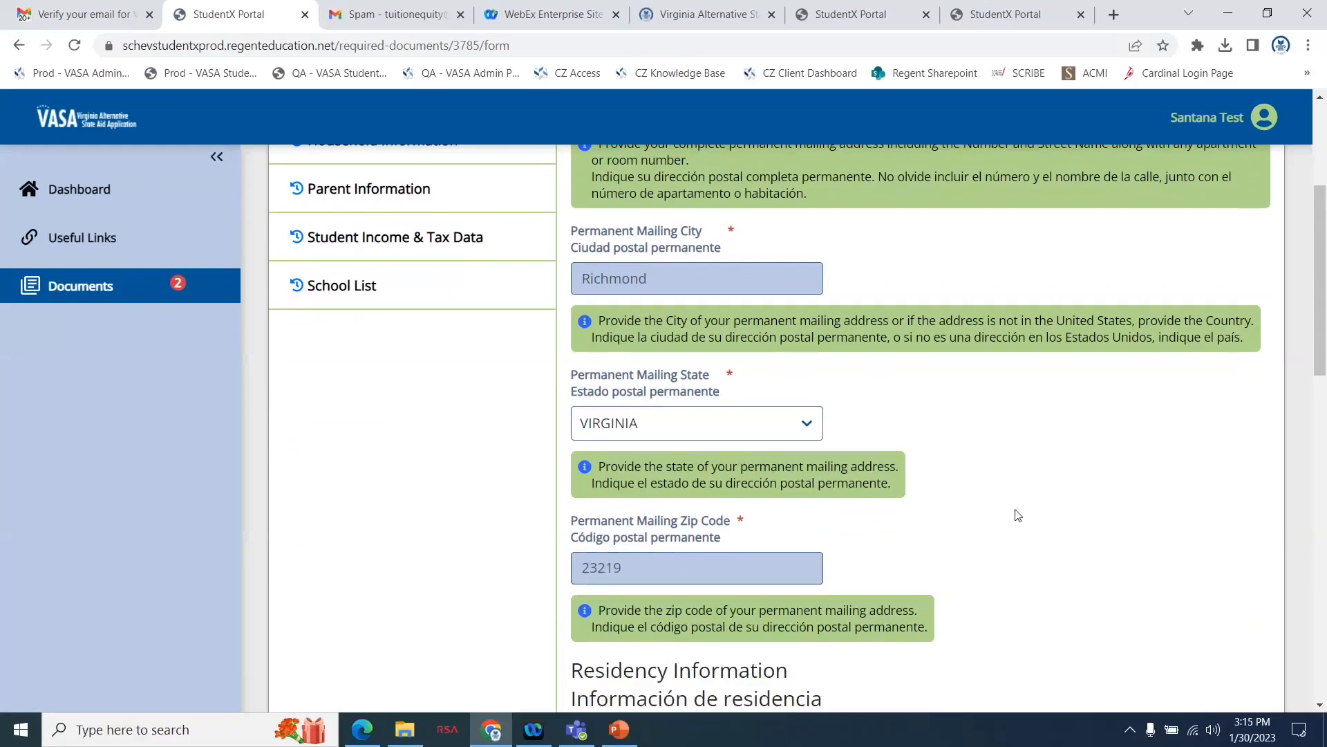
Set the Student's State/Country of Residence to Virginia and answer Yes to full-time residency before January 1, 2018.
{"action": "scroll", "coordinate": [1018, 515], "scroll_direction": "down", "scroll_amount": 1}
{"action": "scroll", "coordinate": [1018, 515], "scroll_direction": "down", "scroll_amount": 4}
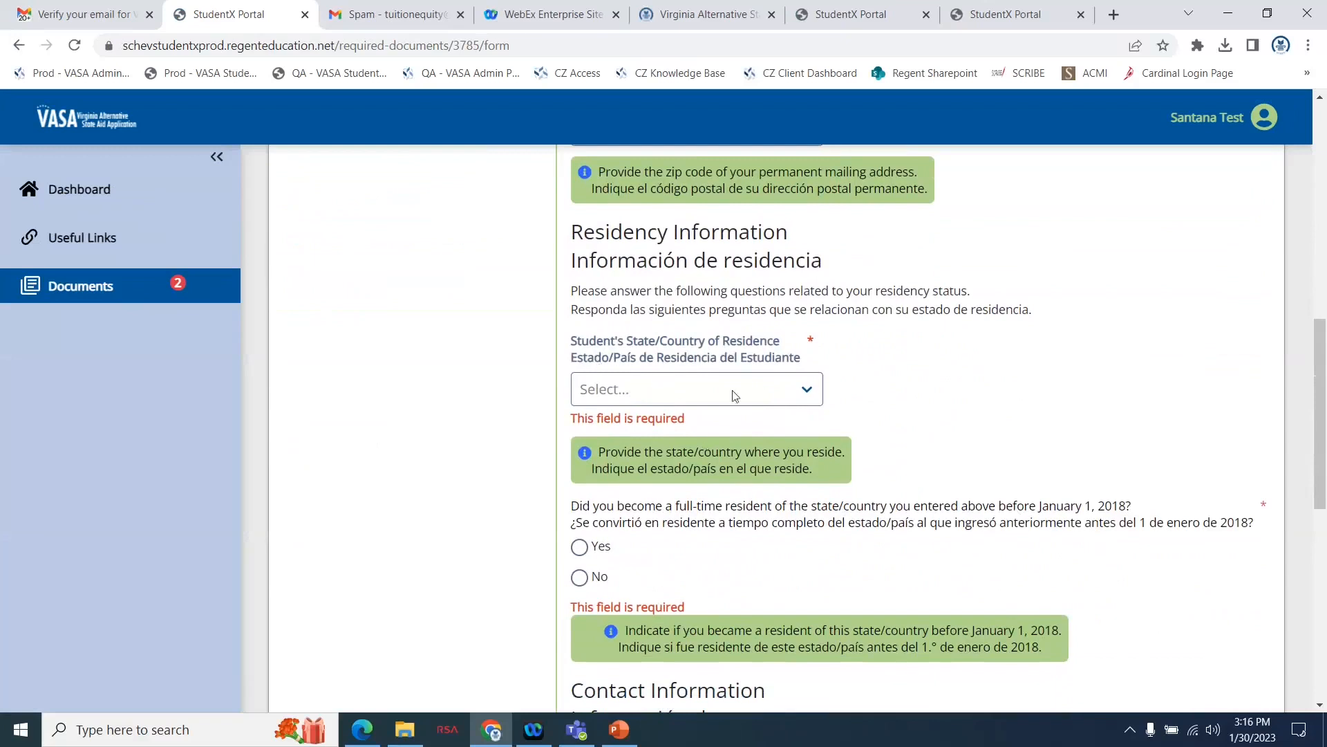
{"action": "left_click", "coordinate": [706, 401]}
{"action": "scroll", "coordinate": [704, 555], "scroll_direction": "down", "scroll_amount": 4}
{"action": "scroll", "coordinate": [705, 558], "scroll_direction": "down", "scroll_amount": 14}
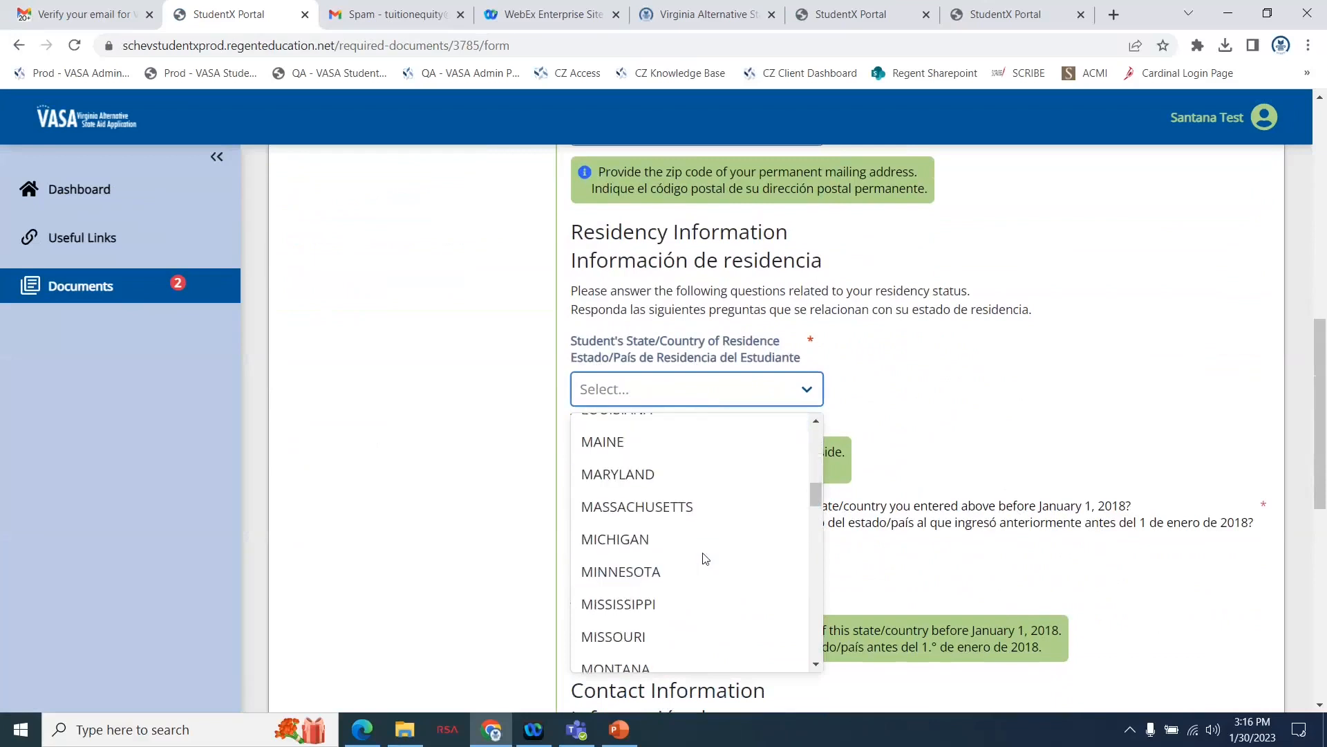
{"action": "scroll", "coordinate": [705, 559], "scroll_direction": "down", "scroll_amount": 3}
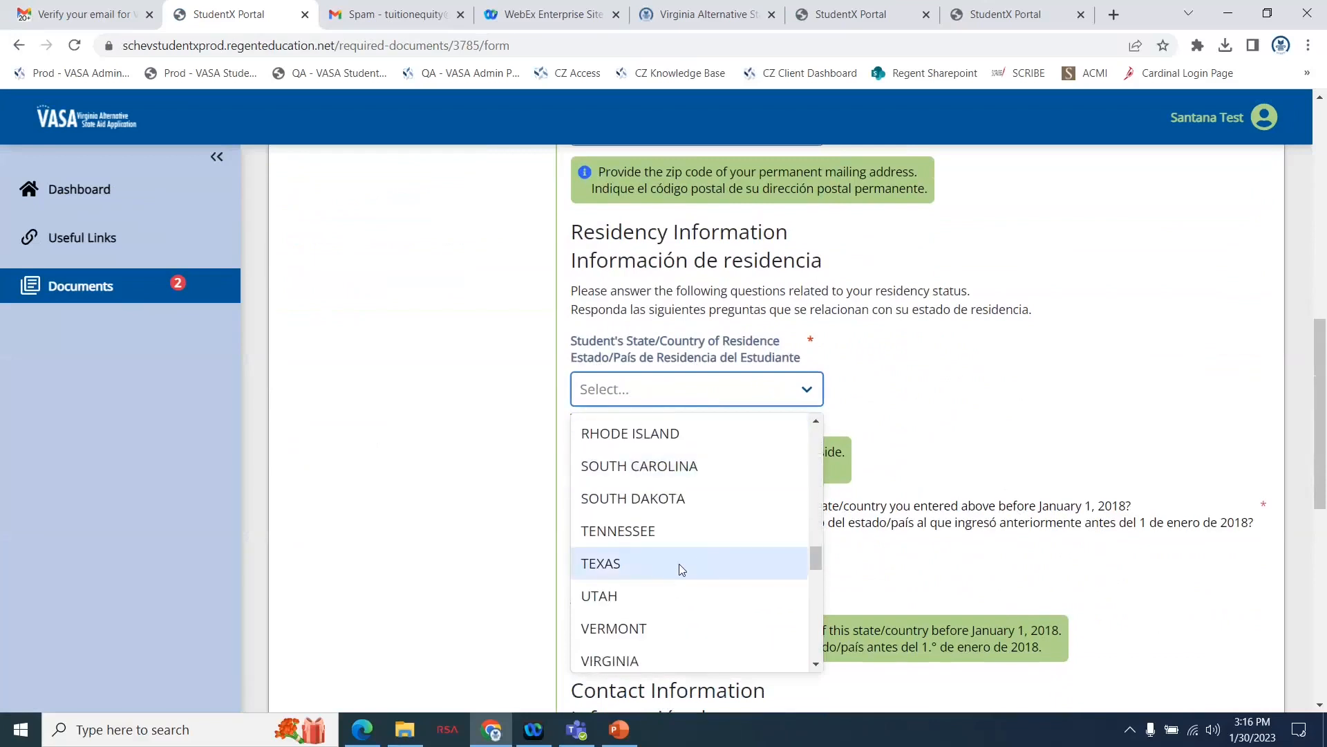
{"action": "left_click", "coordinate": [670, 659]}
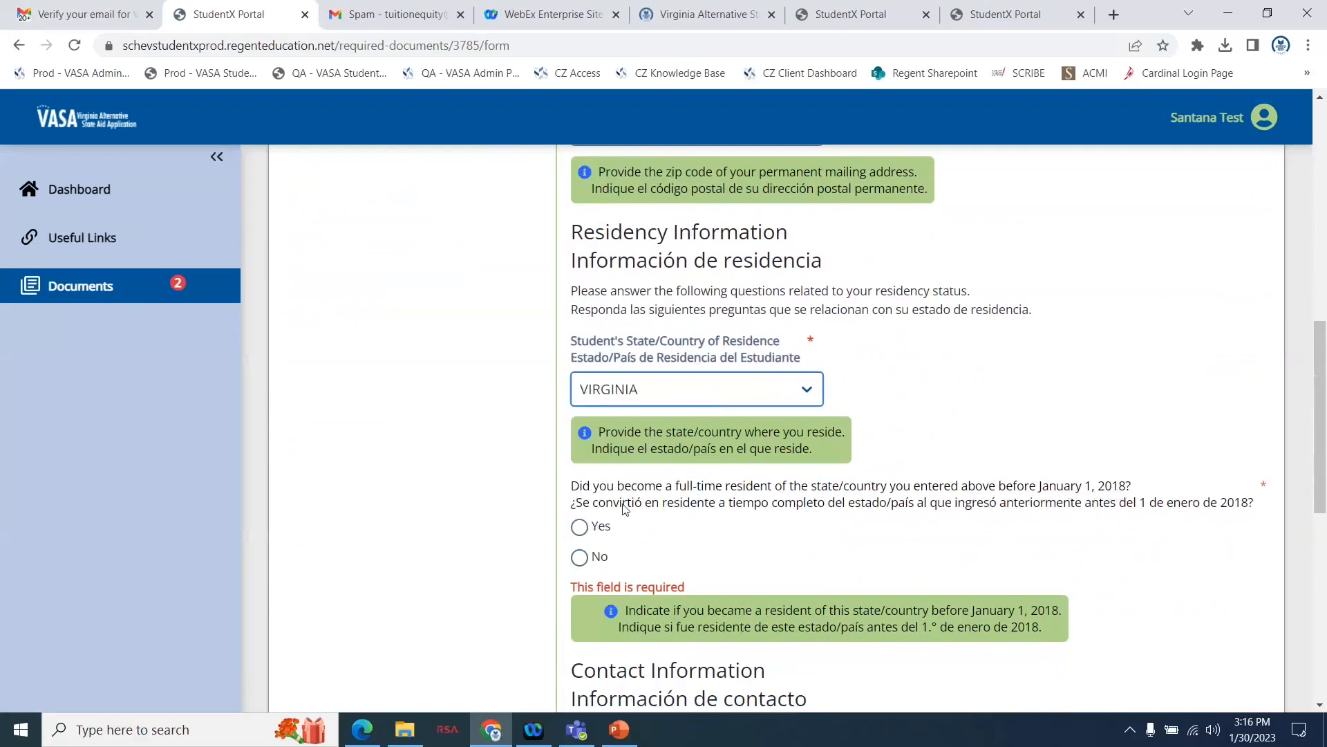
{"action": "left_click", "coordinate": [581, 528]}
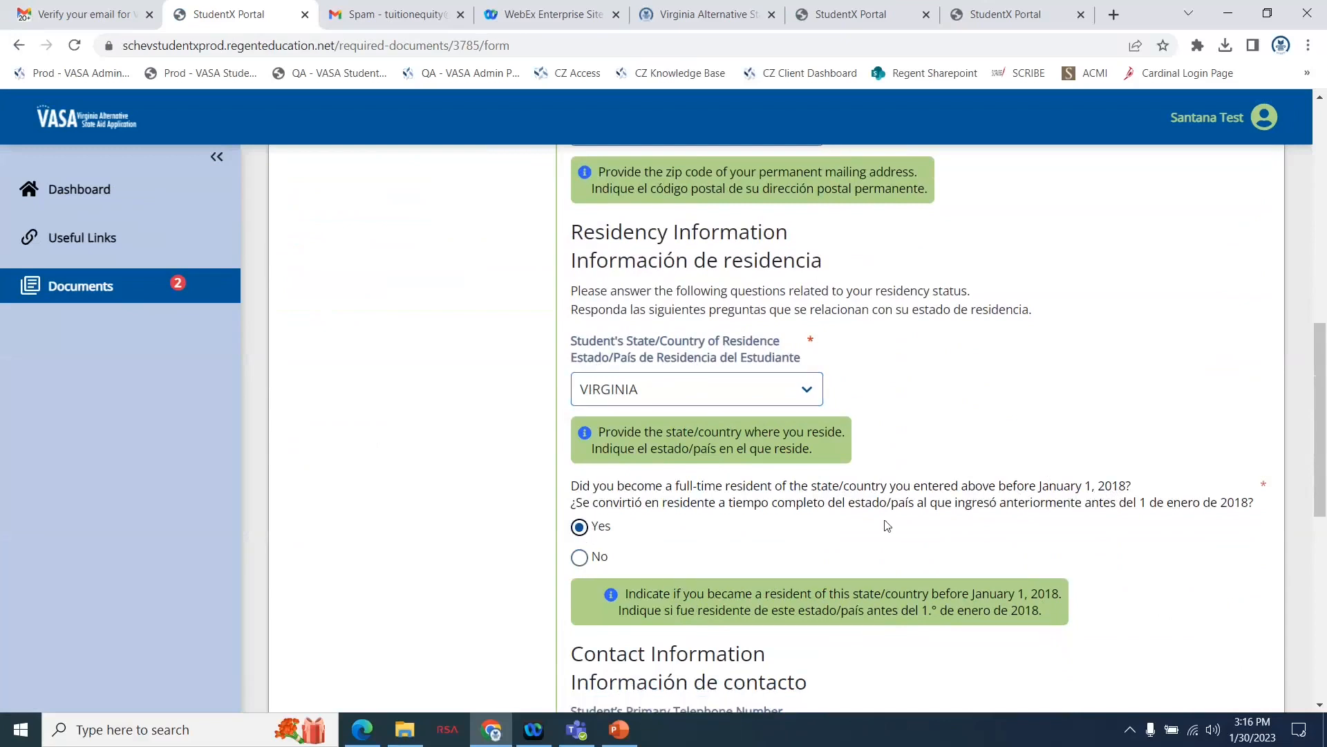
Enter the student's primary telephone number under Contact Information and continue to the Selective Service page.
{"action": "scroll", "coordinate": [883, 525], "scroll_direction": "down", "scroll_amount": 2}
{"action": "scroll", "coordinate": [887, 526], "scroll_direction": "down", "scroll_amount": 2}
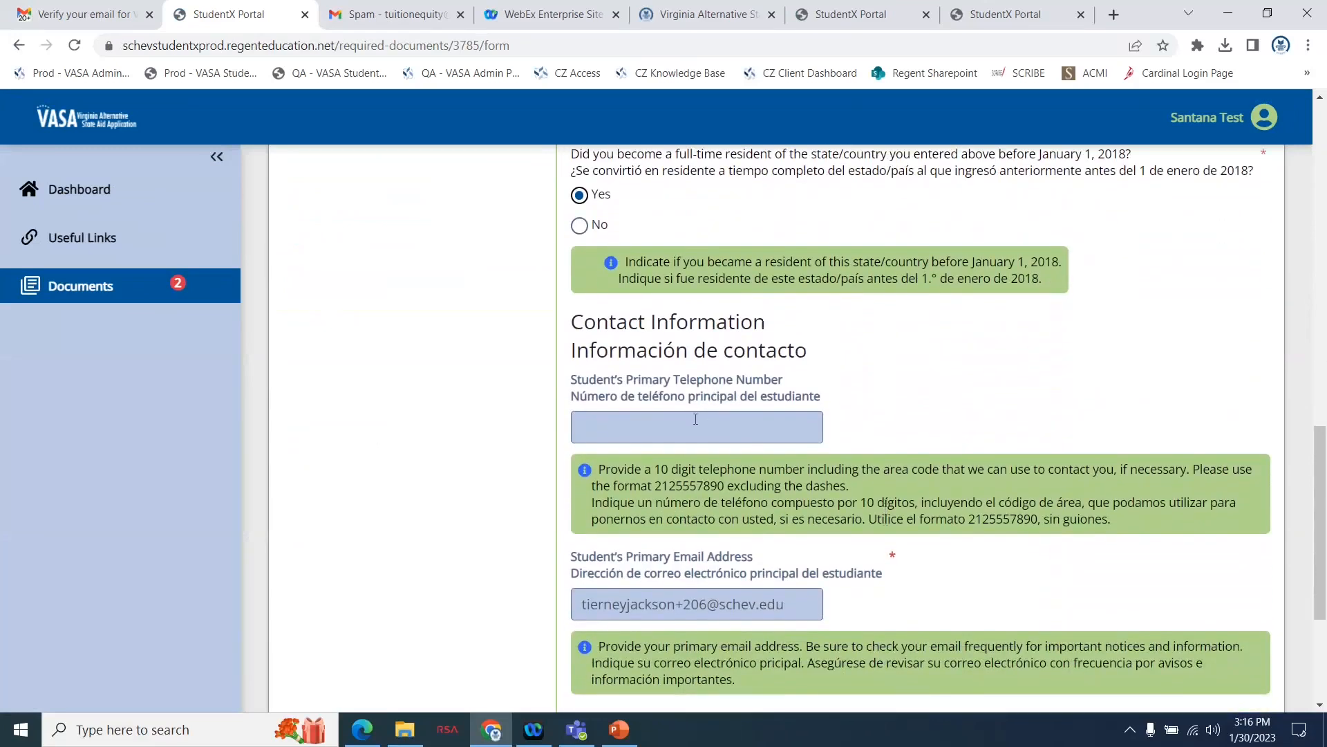
{"action": "left_click", "coordinate": [691, 429]}
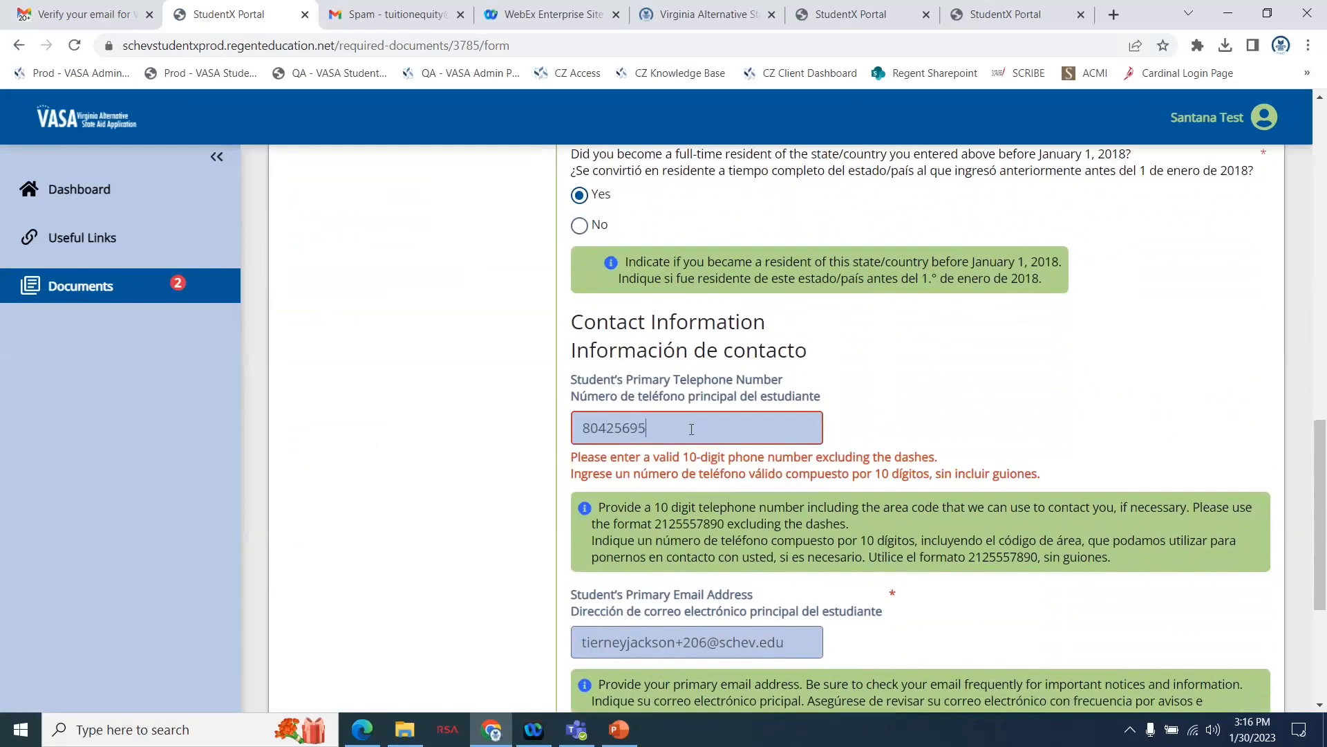
{"action": "scroll", "coordinate": [943, 447], "scroll_direction": "down", "scroll_amount": 2}
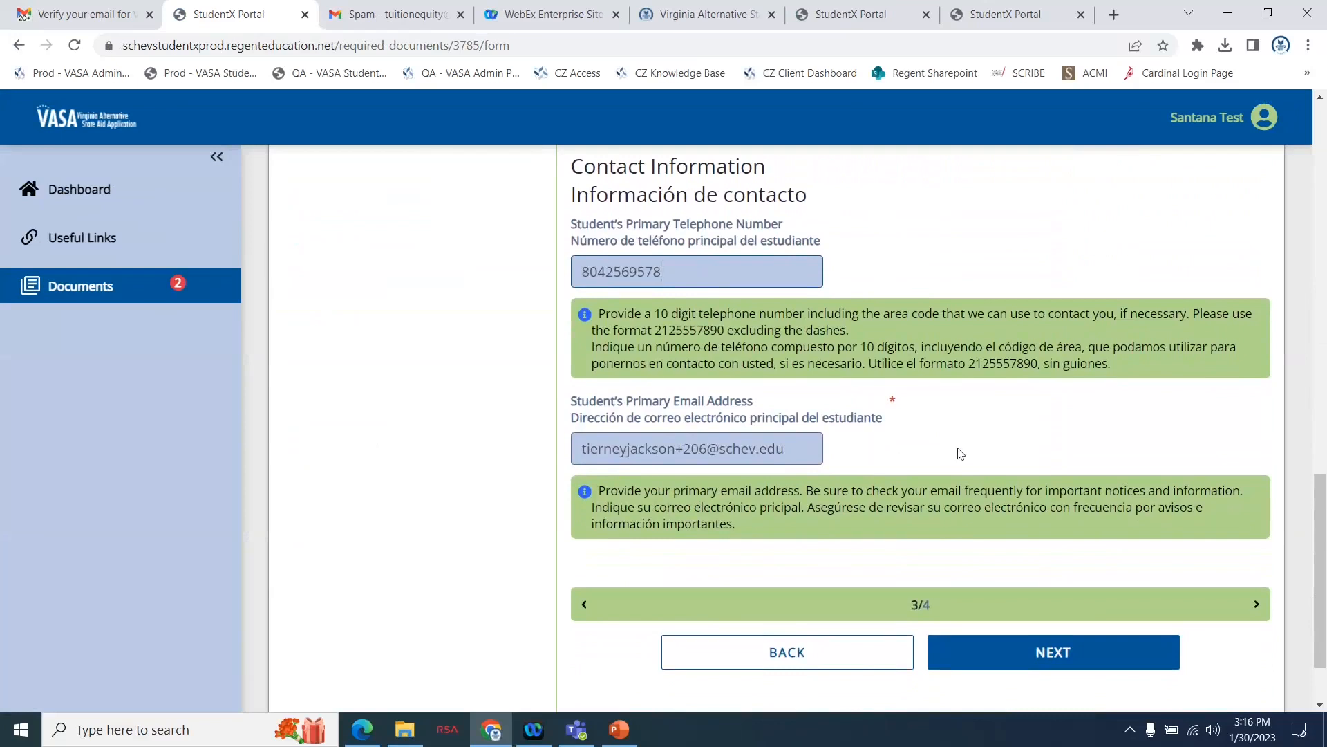
{"action": "left_click", "coordinate": [990, 652]}
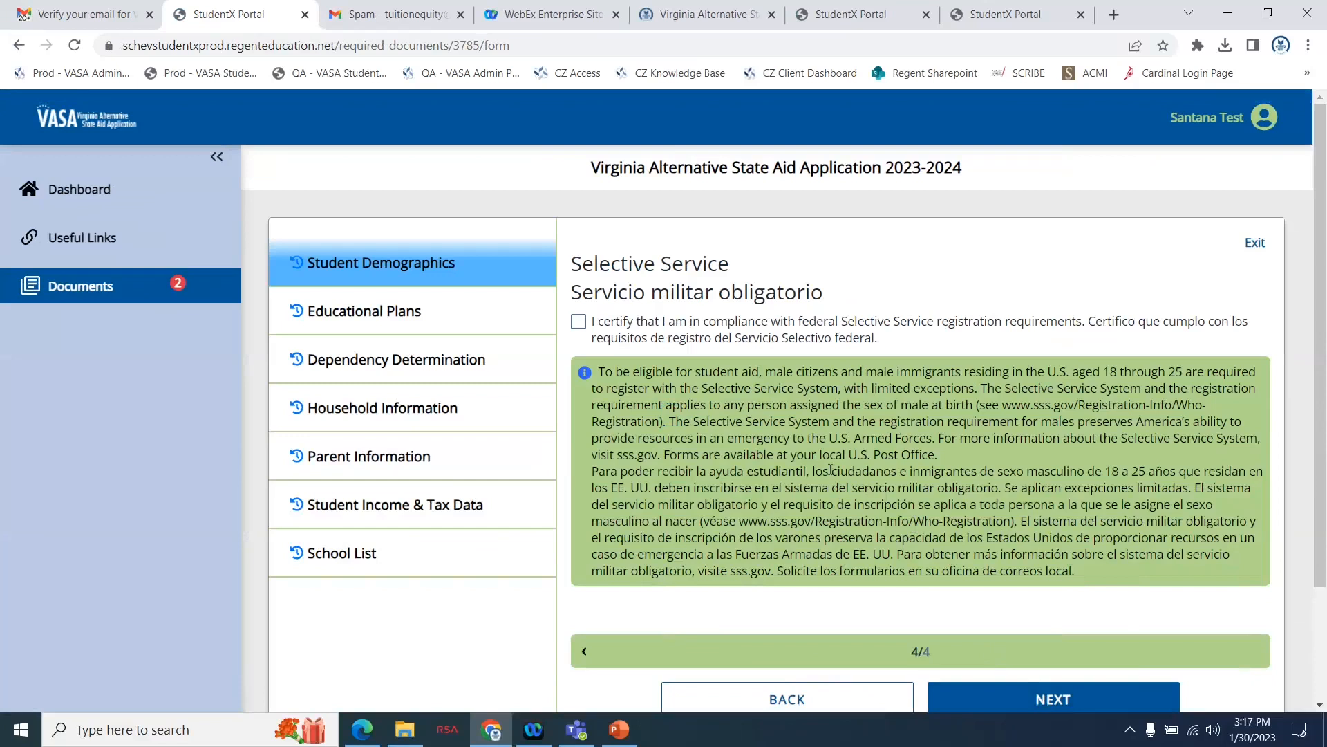
Certify compliance with the federal Selective Service registration requirements, highlight the registration web address, and continue to the Educational Plans section.
{"action": "left_click", "coordinate": [580, 324]}
{"action": "left_click_drag", "start_coordinate": [1004, 406], "coordinate": [663, 425]}
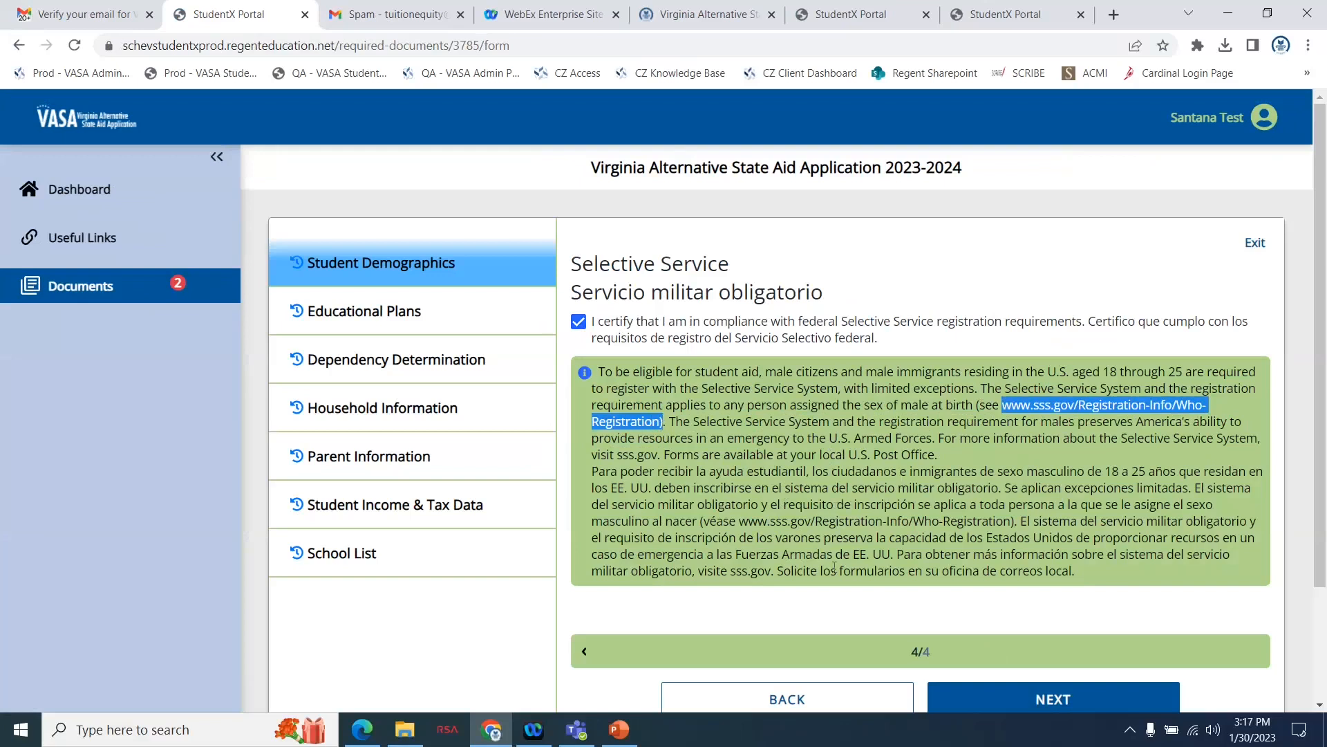
{"action": "left_click", "coordinate": [1003, 622]}
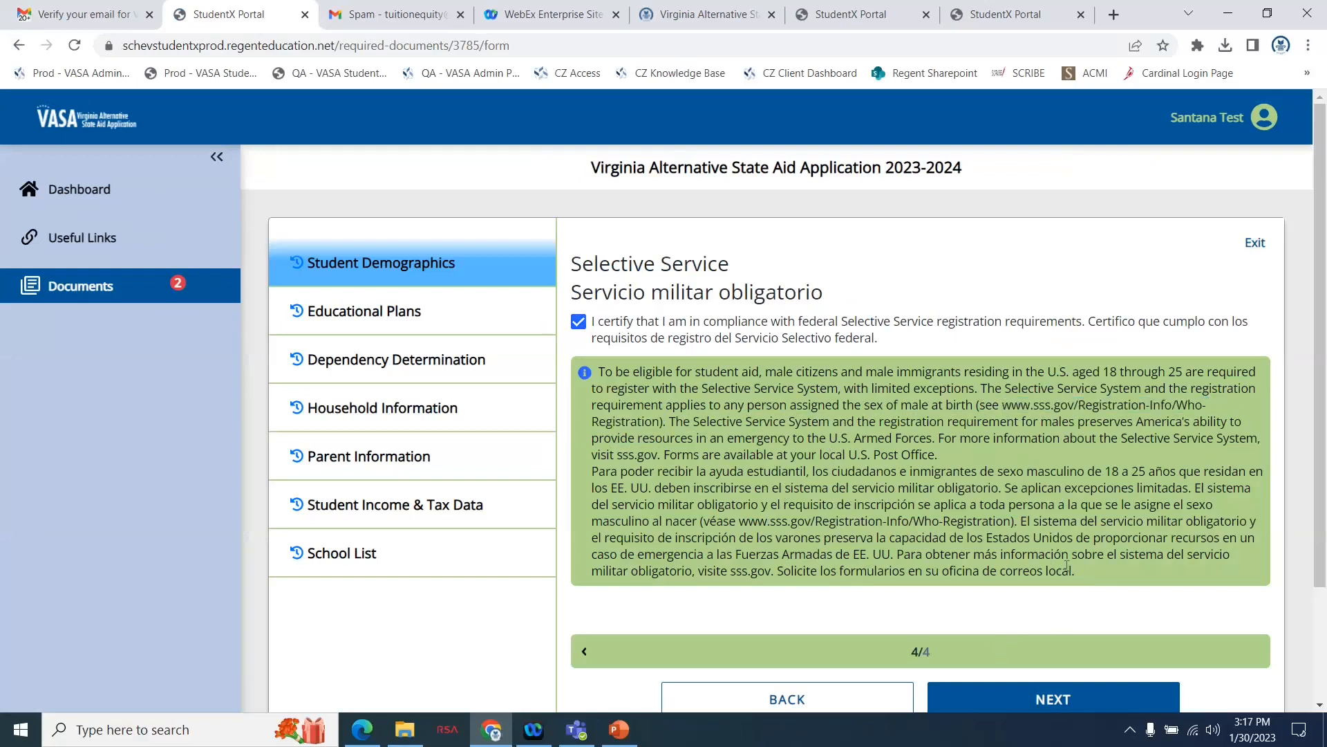
{"action": "scroll", "coordinate": [1067, 566], "scroll_direction": "down", "scroll_amount": 2}
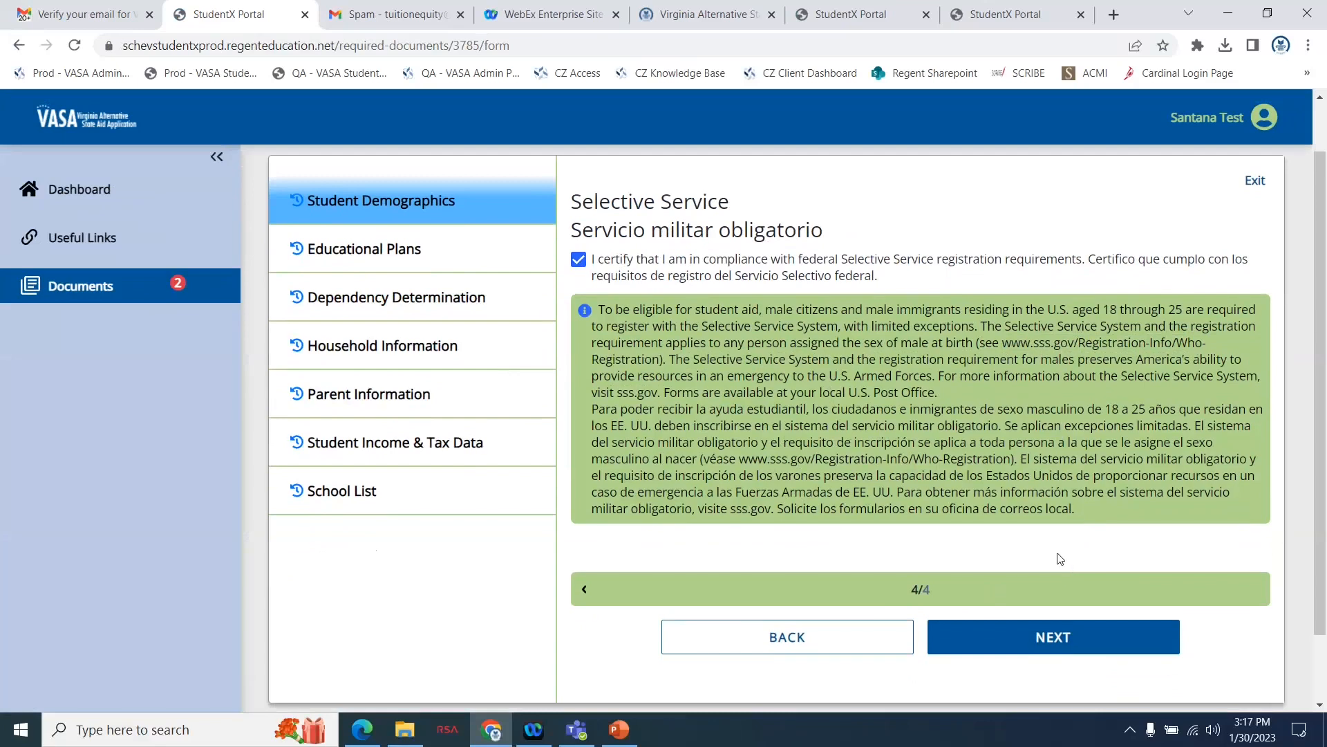
{"action": "left_click", "coordinate": [1024, 642]}
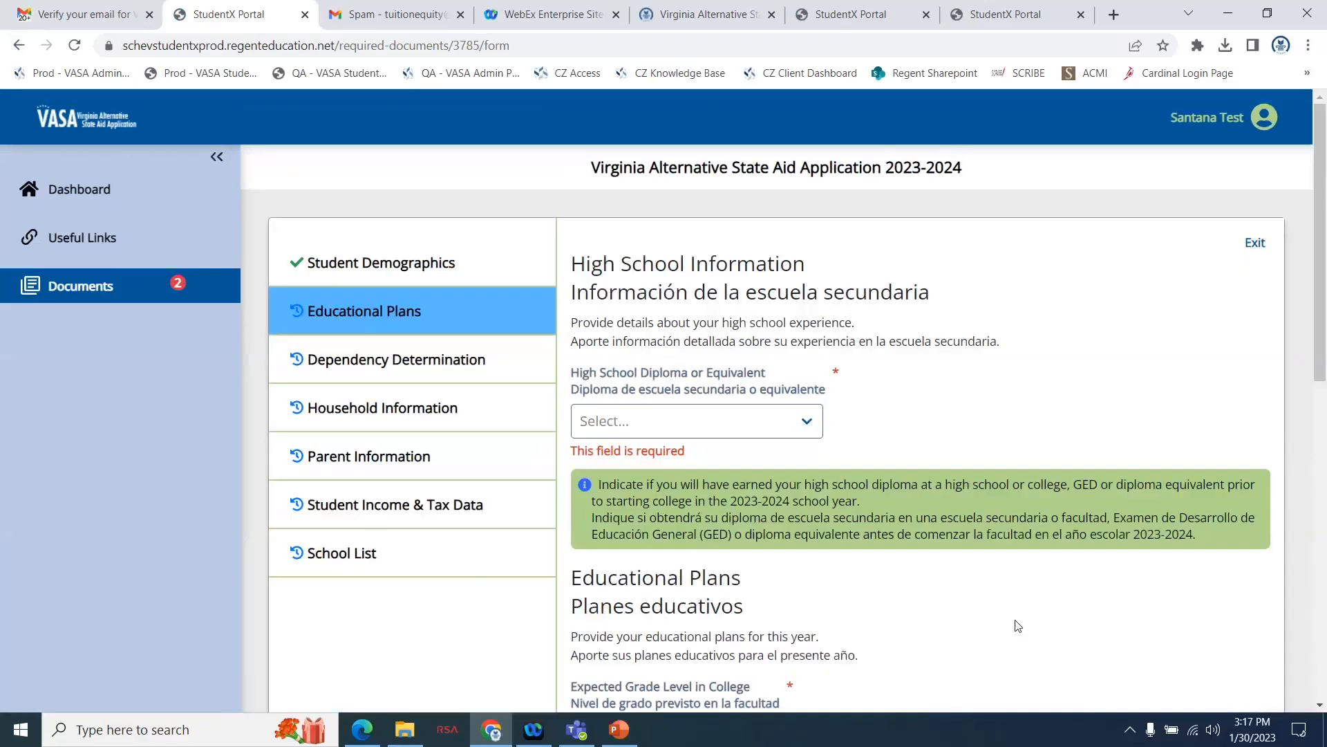
Set High School Diploma or Equivalent to High School Diploma from a high school.
{"action": "scroll", "coordinate": [993, 453], "scroll_direction": "down", "scroll_amount": 1}
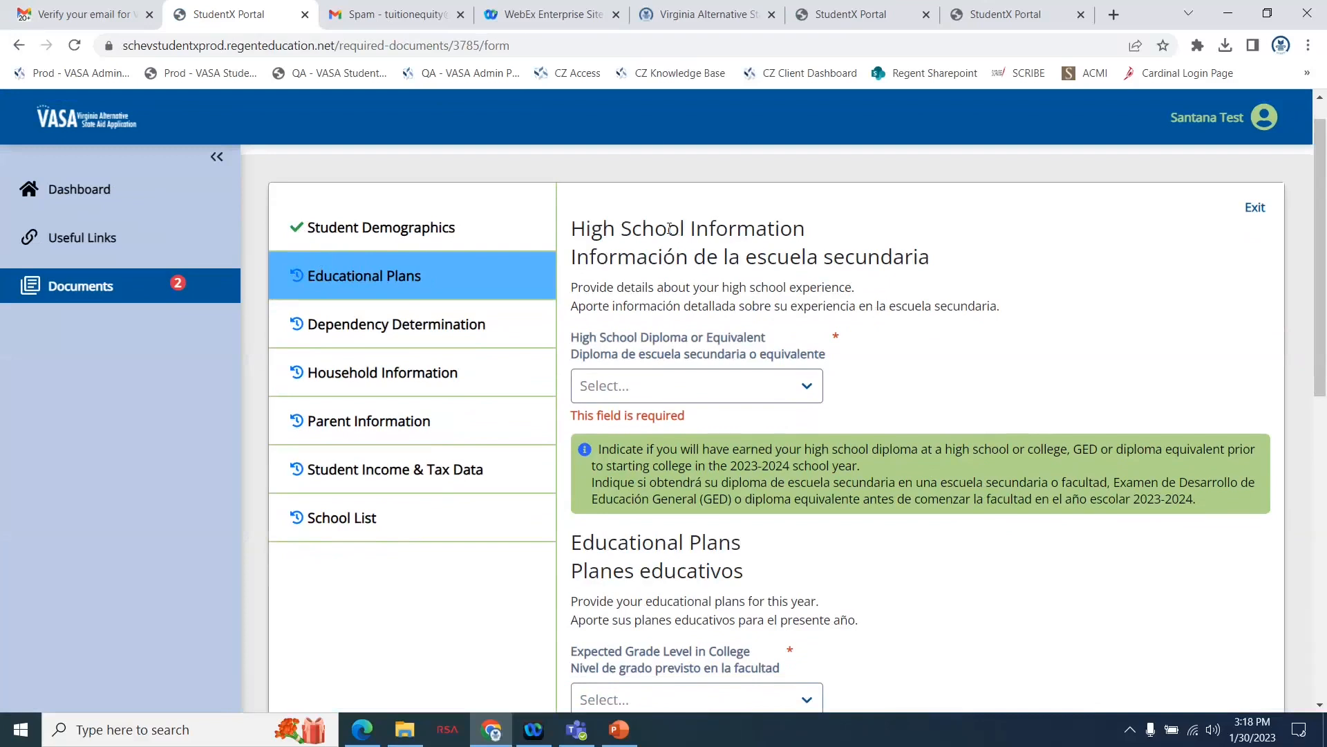
{"action": "left_click", "coordinate": [694, 385]}
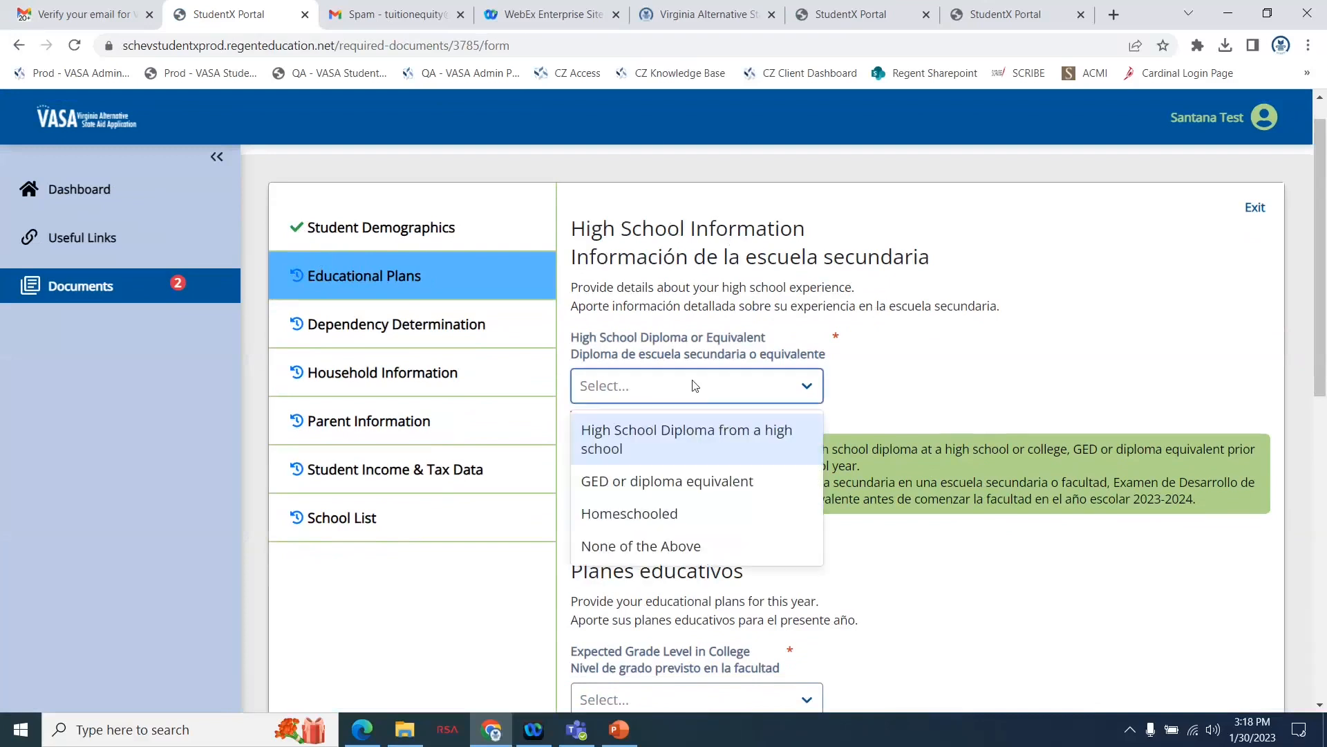
{"action": "left_click", "coordinate": [650, 434]}
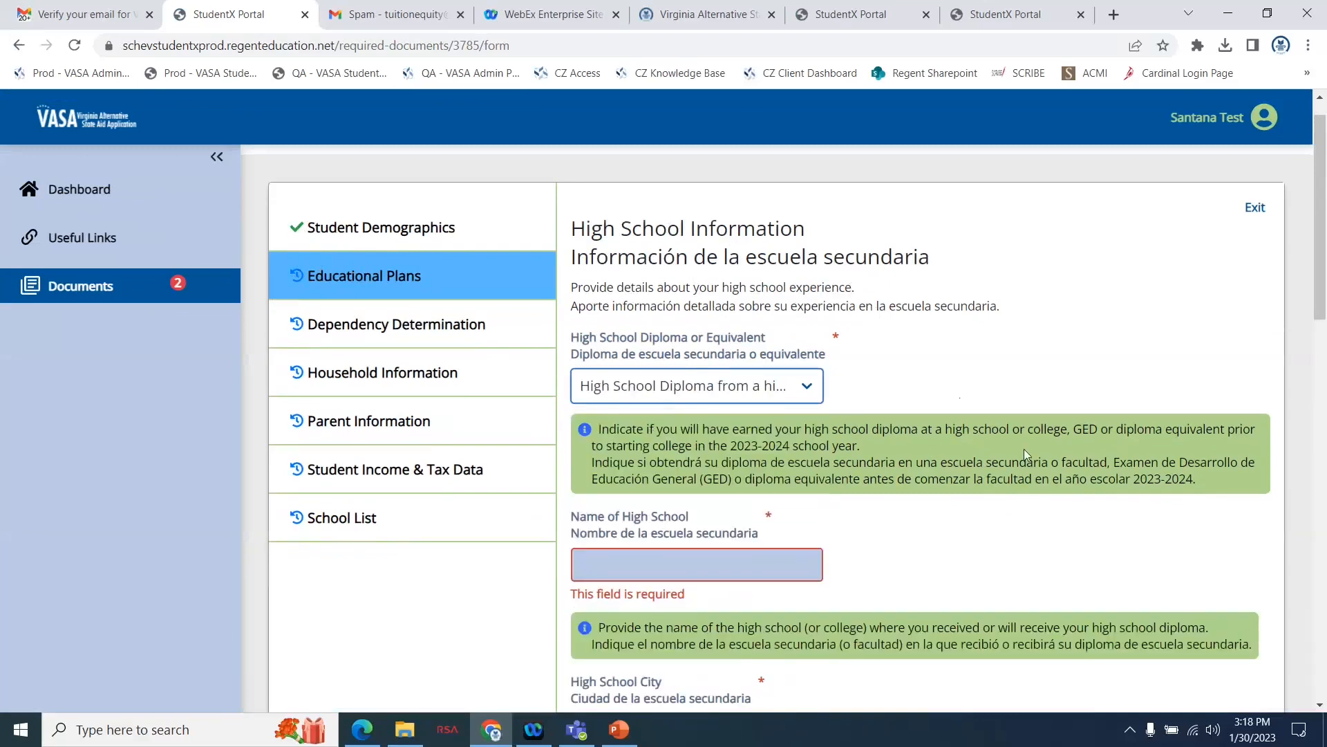
Enter Johnson High School as the name of the high school and Richmond as its city.
{"action": "scroll", "coordinate": [1023, 450], "scroll_direction": "down", "scroll_amount": 3}
{"action": "left_click", "coordinate": [777, 359]}
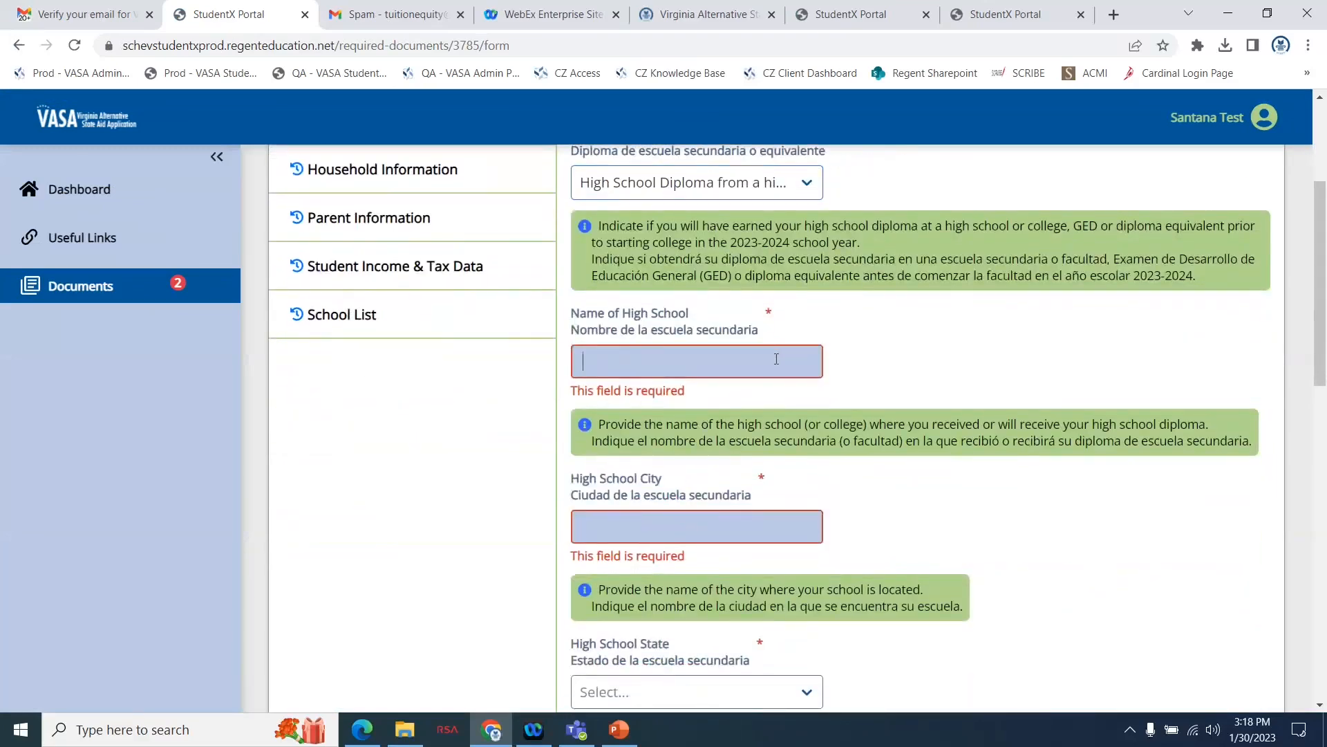
{"action": "type", "text": "Johns"}
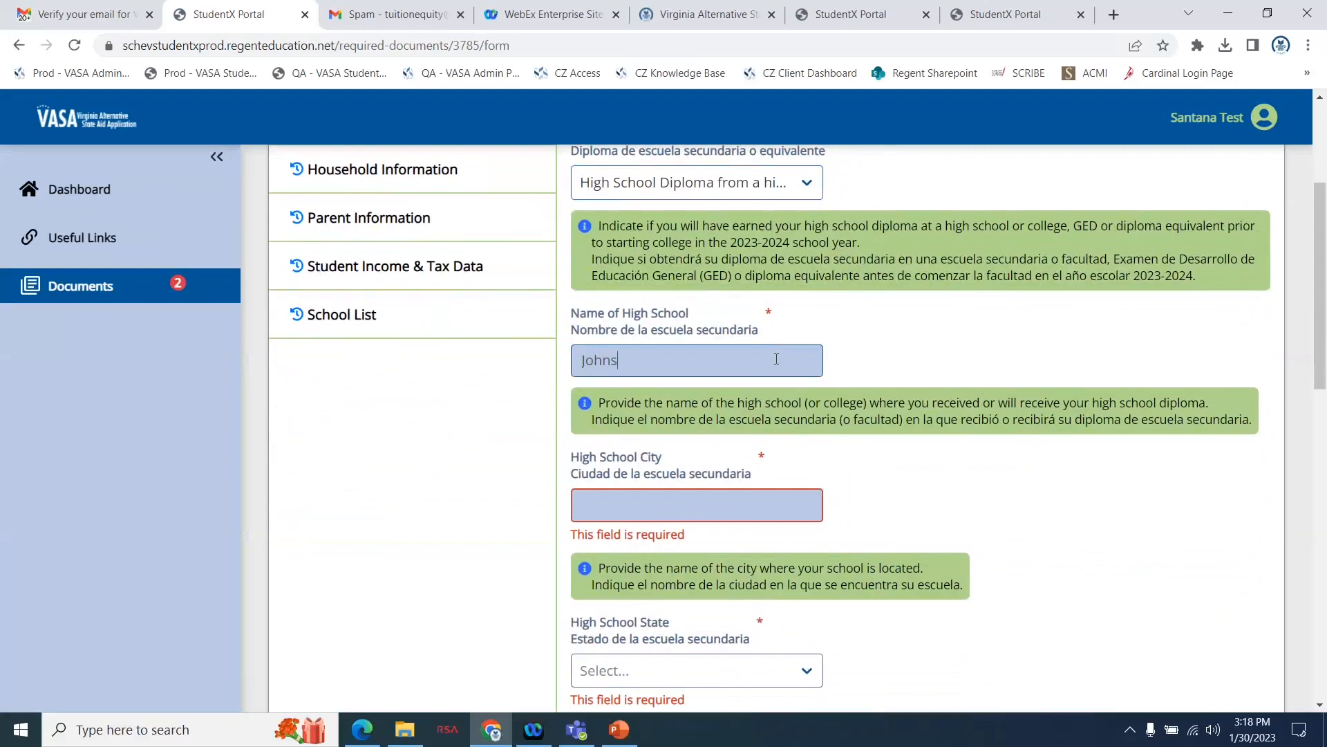
{"action": "type", "text": "on High School"}
{"action": "scroll", "coordinate": [905, 442], "scroll_direction": "down", "scroll_amount": 2}
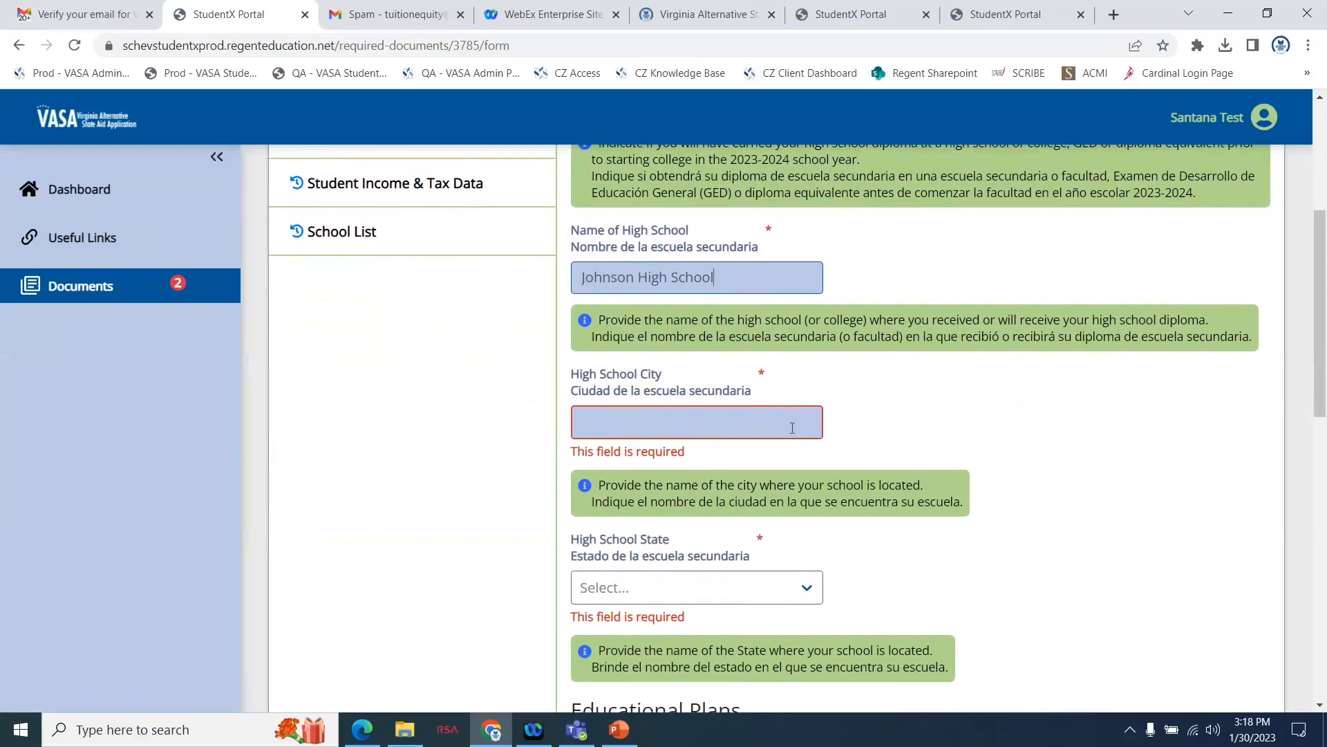
{"action": "type", "text": "Richmond"}
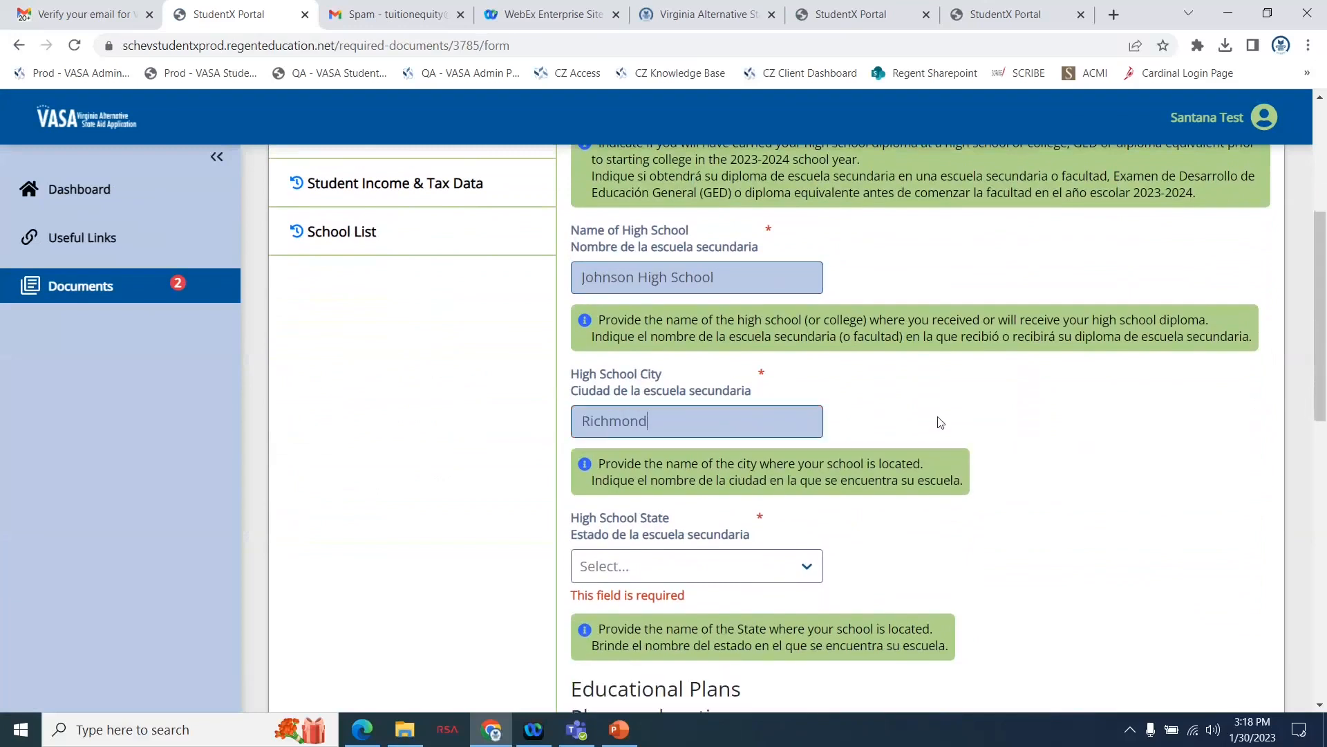
Set the High School State to Virginia.
{"action": "scroll", "coordinate": [944, 441], "scroll_direction": "down", "scroll_amount": 1}
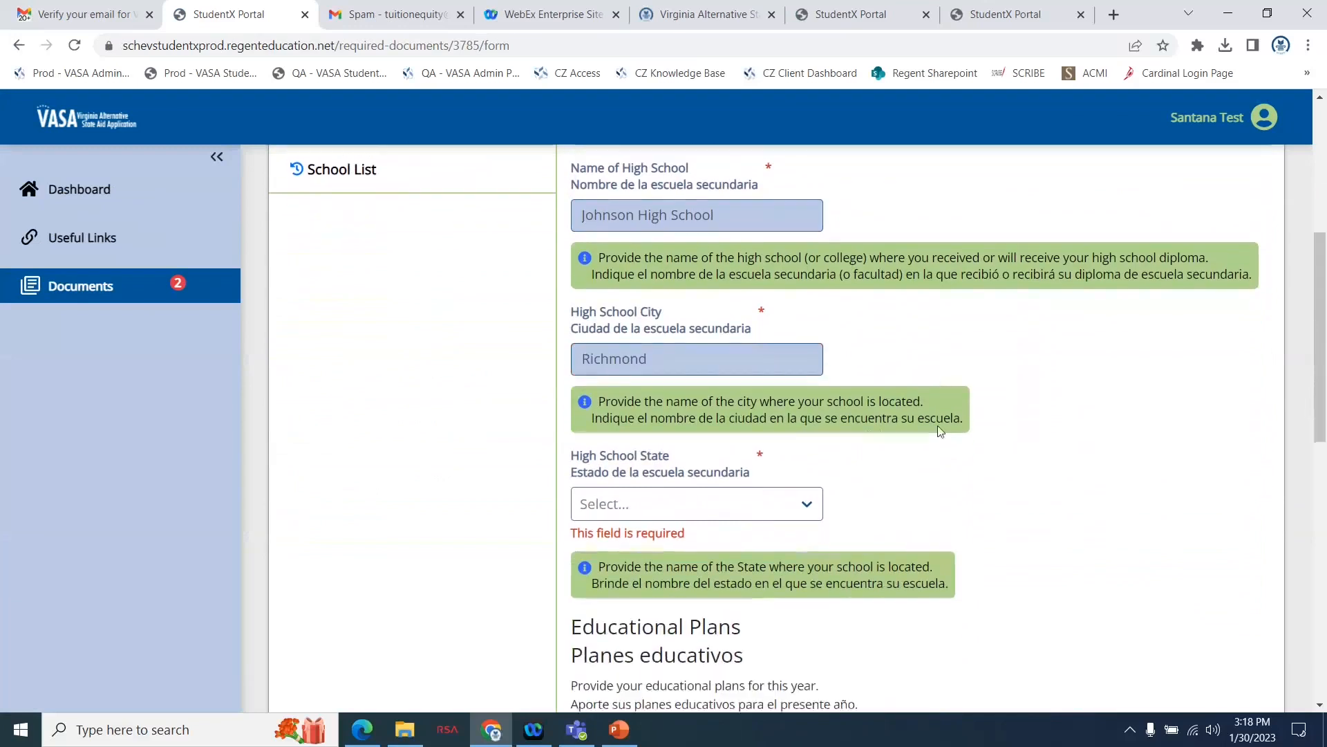
{"action": "left_click", "coordinate": [753, 486]}
{"action": "scroll", "coordinate": [681, 622], "scroll_direction": "down", "scroll_amount": 15}
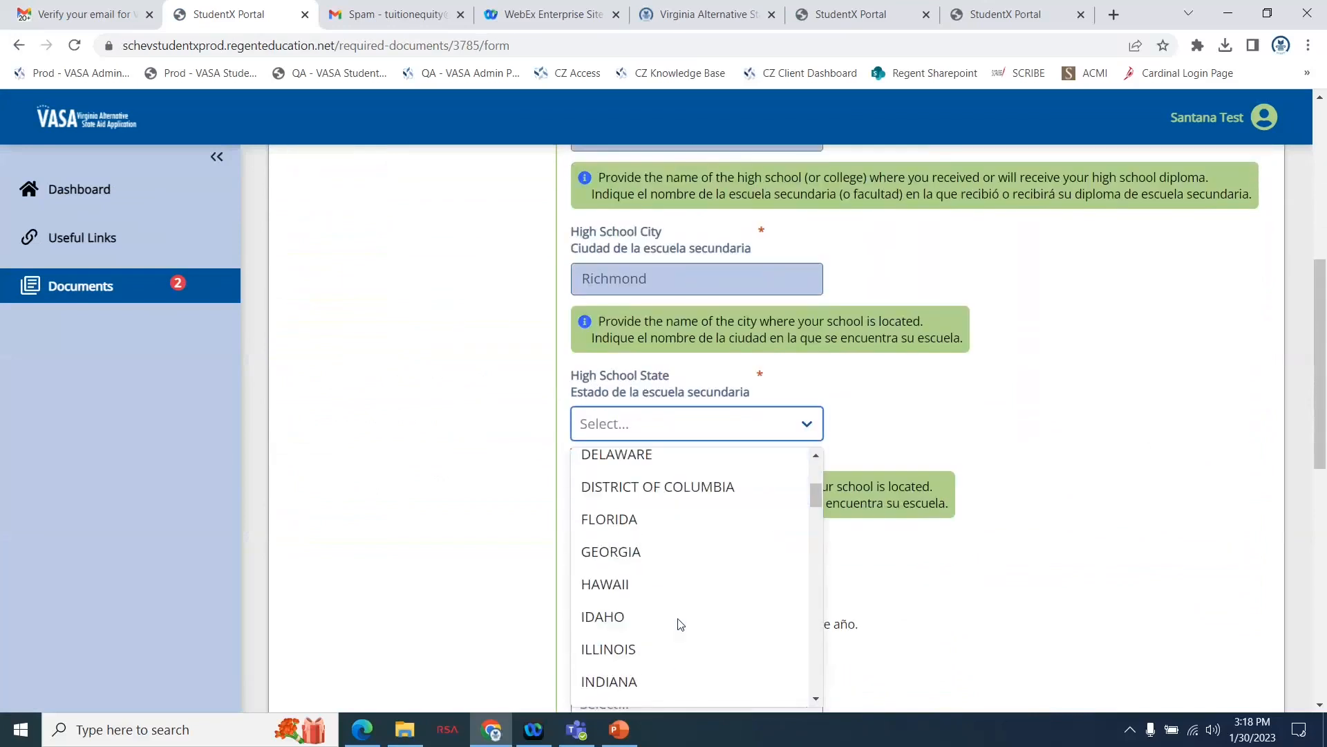
{"action": "scroll", "coordinate": [677, 623], "scroll_direction": "down", "scroll_amount": 3}
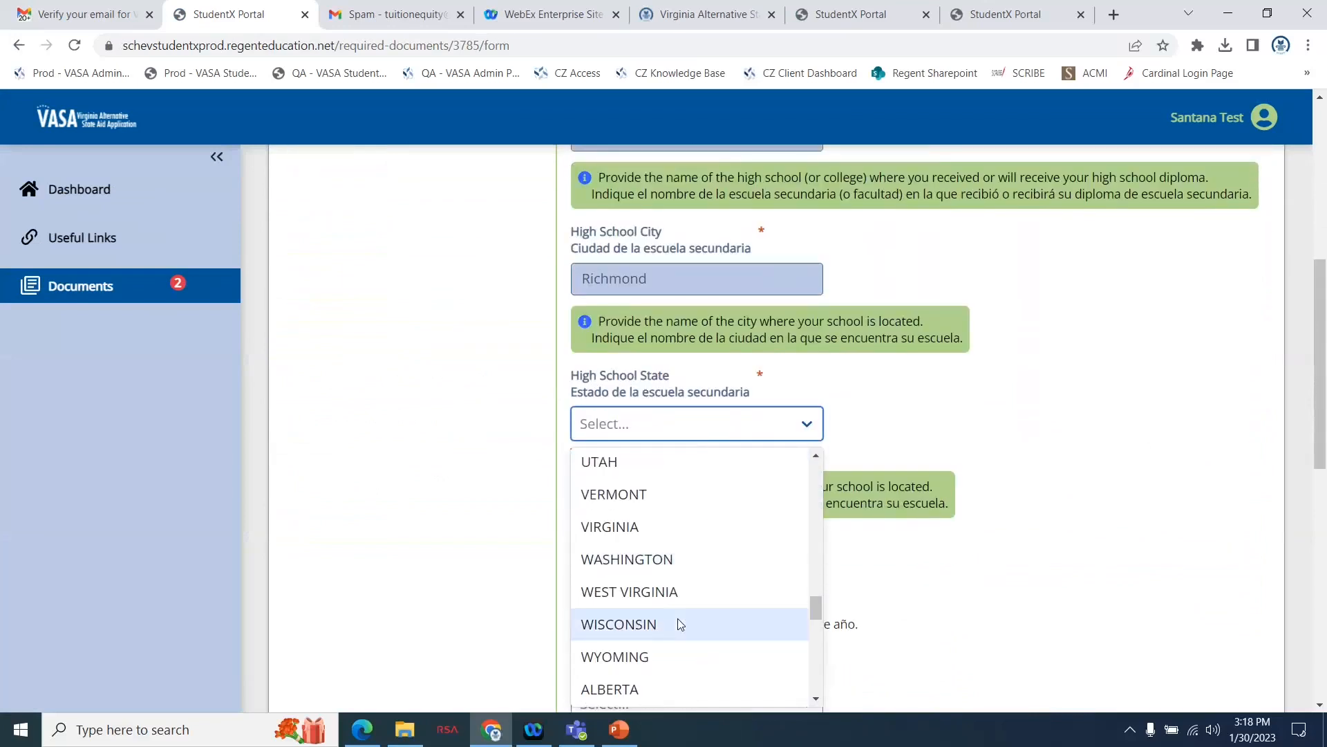
{"action": "left_click", "coordinate": [632, 520]}
Set the Expected Grade Level in College to 1st Year or Freshman, Never Attended.
{"action": "scroll", "coordinate": [912, 412], "scroll_direction": "down", "scroll_amount": 5}
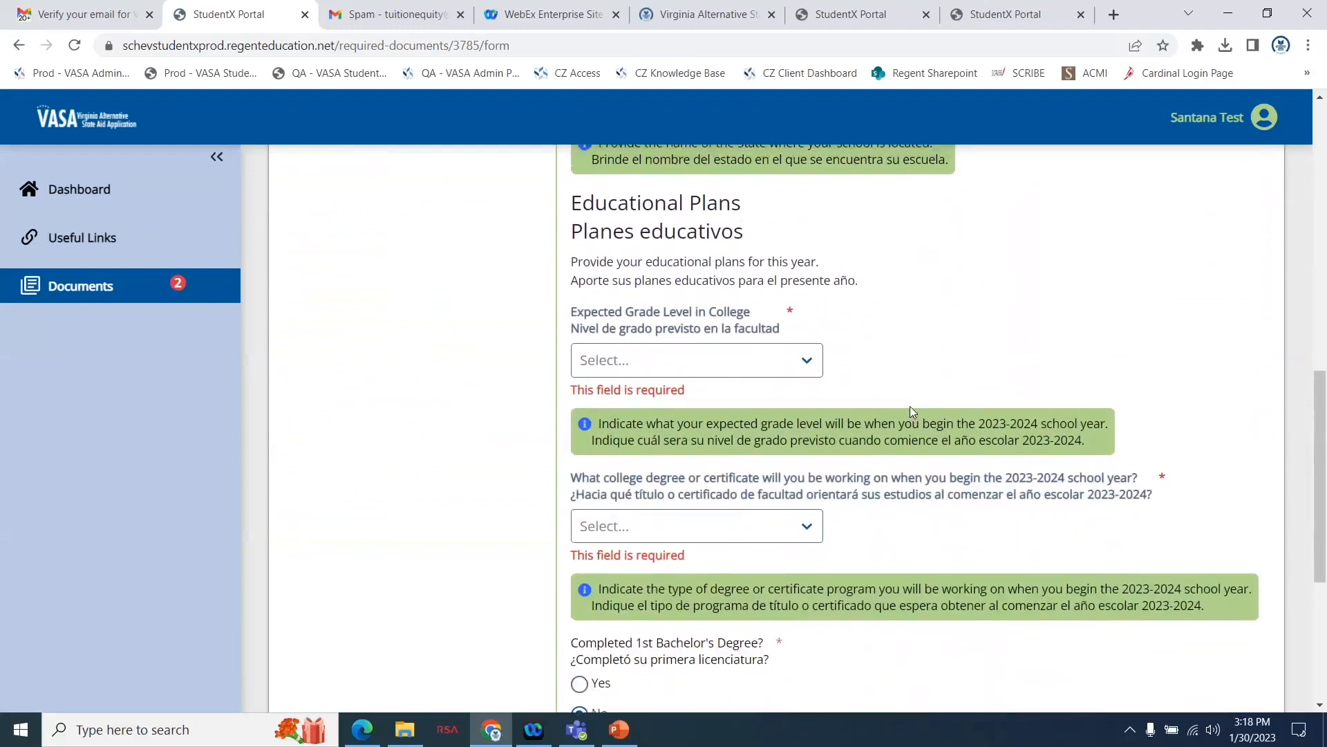
{"action": "left_click", "coordinate": [688, 366]}
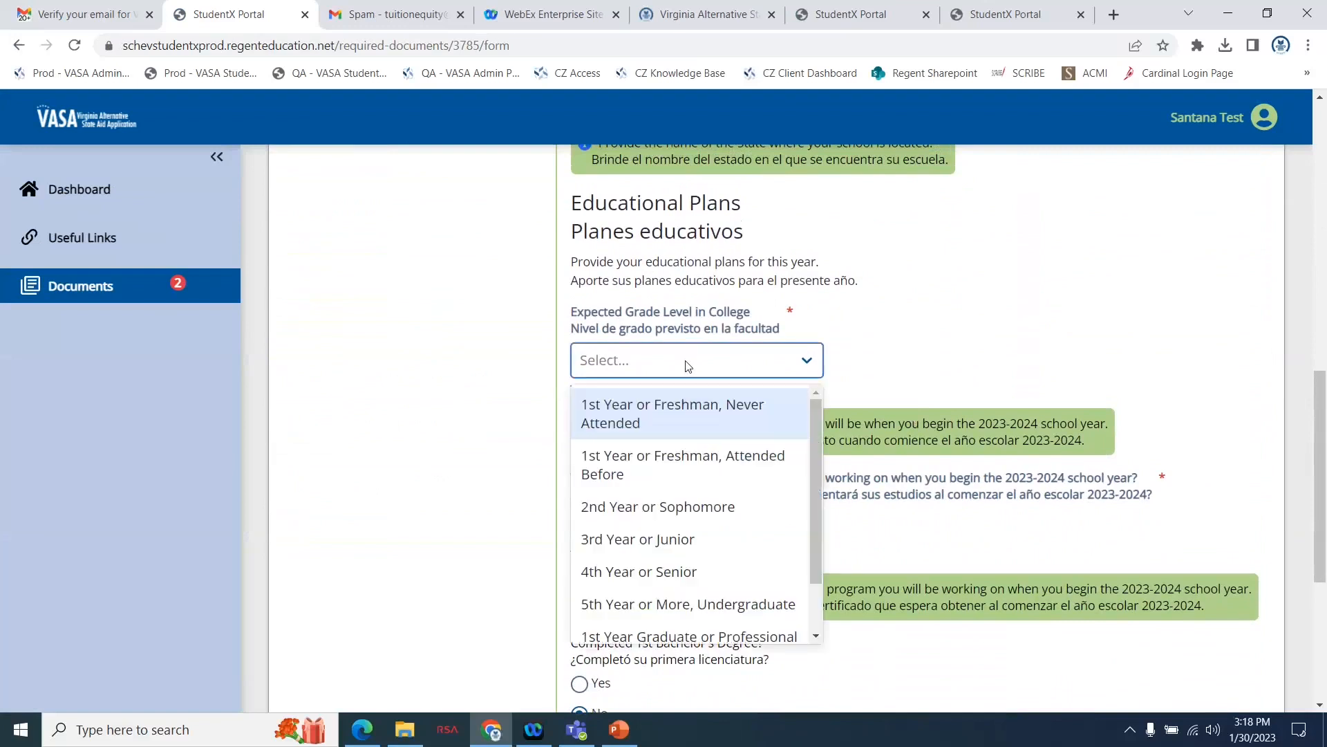
{"action": "left_click", "coordinate": [645, 415]}
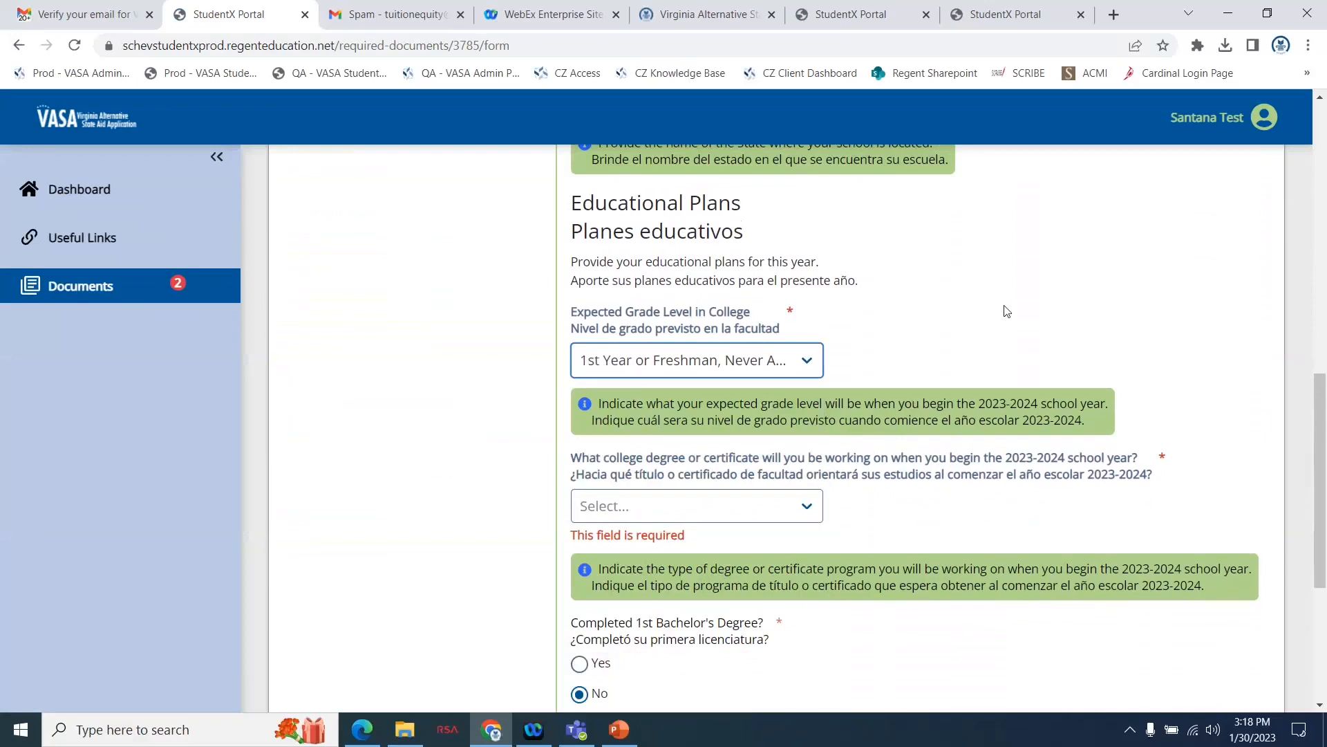
Choose General Associates Degree as the college degree being pursued at the beginning of the 2023-2024 school year.
{"action": "scroll", "coordinate": [975, 492], "scroll_direction": "down", "scroll_amount": 1}
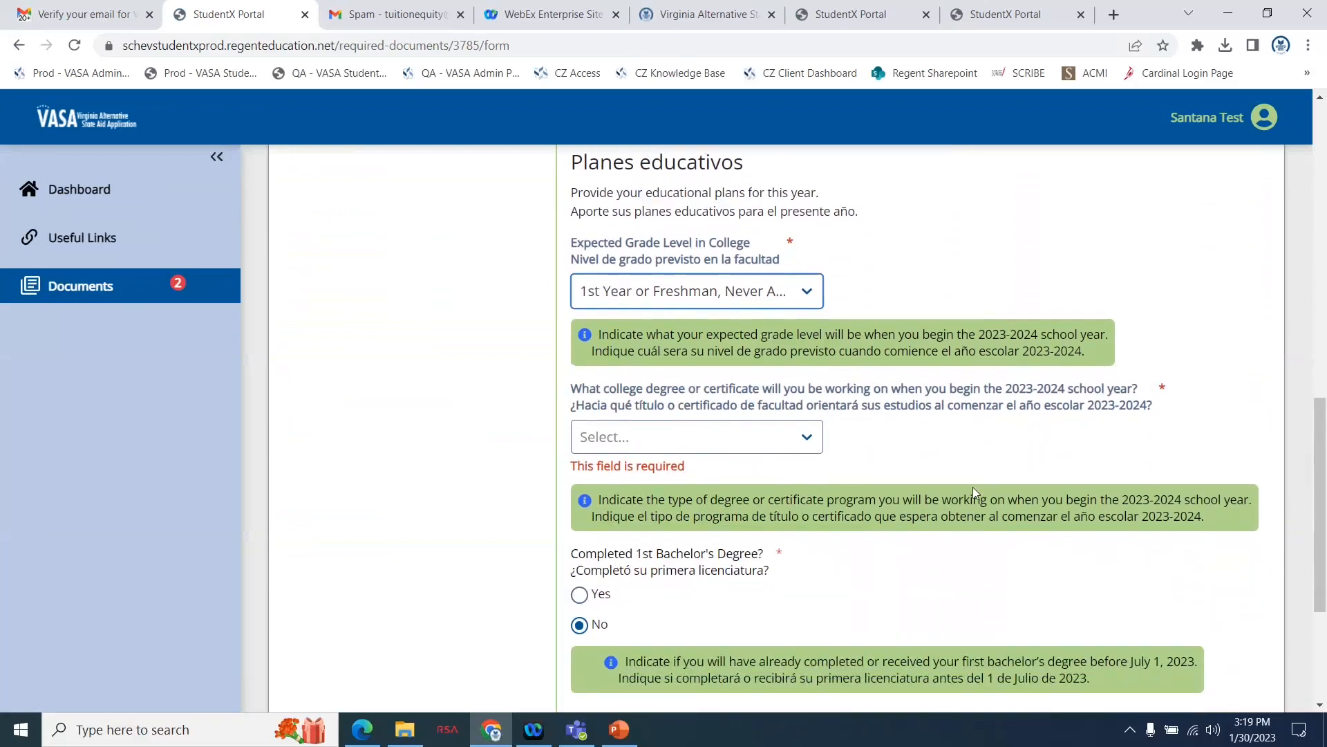
{"action": "left_click", "coordinate": [814, 437]}
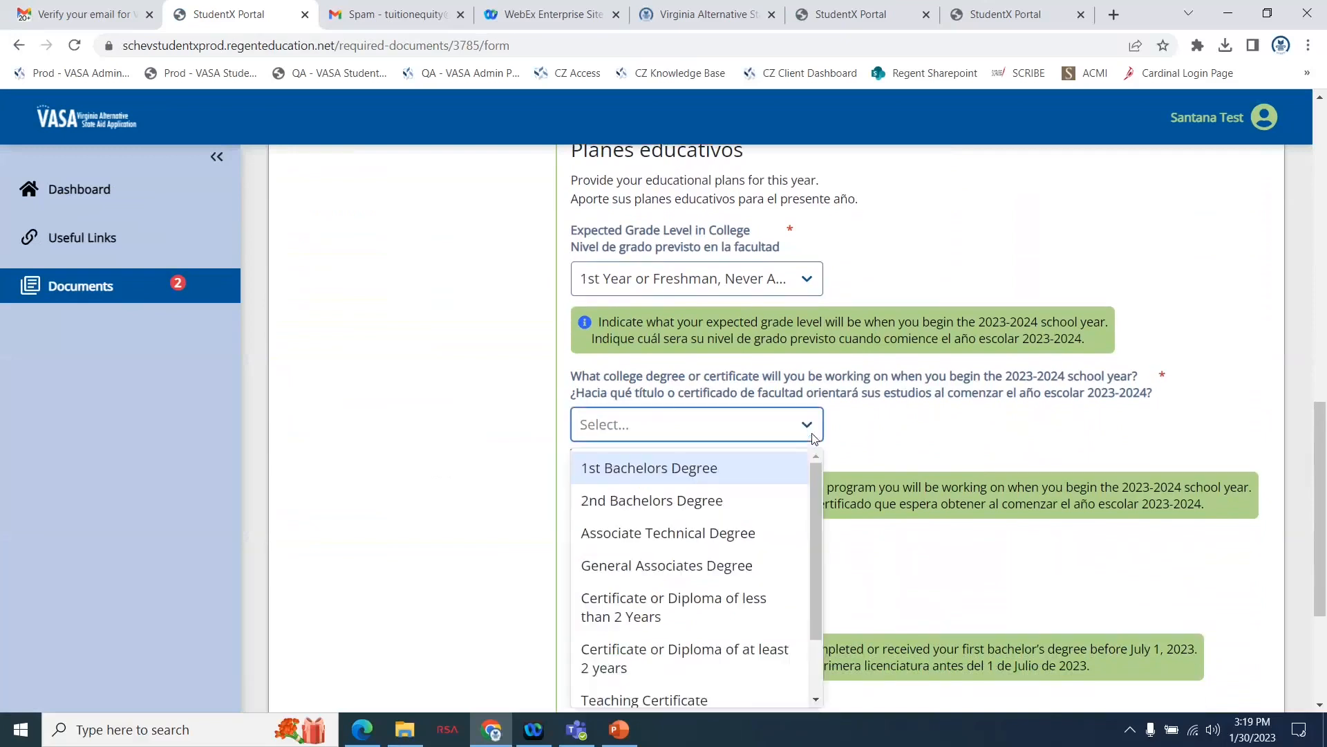
{"action": "scroll", "coordinate": [679, 595], "scroll_direction": "down", "scroll_amount": 2}
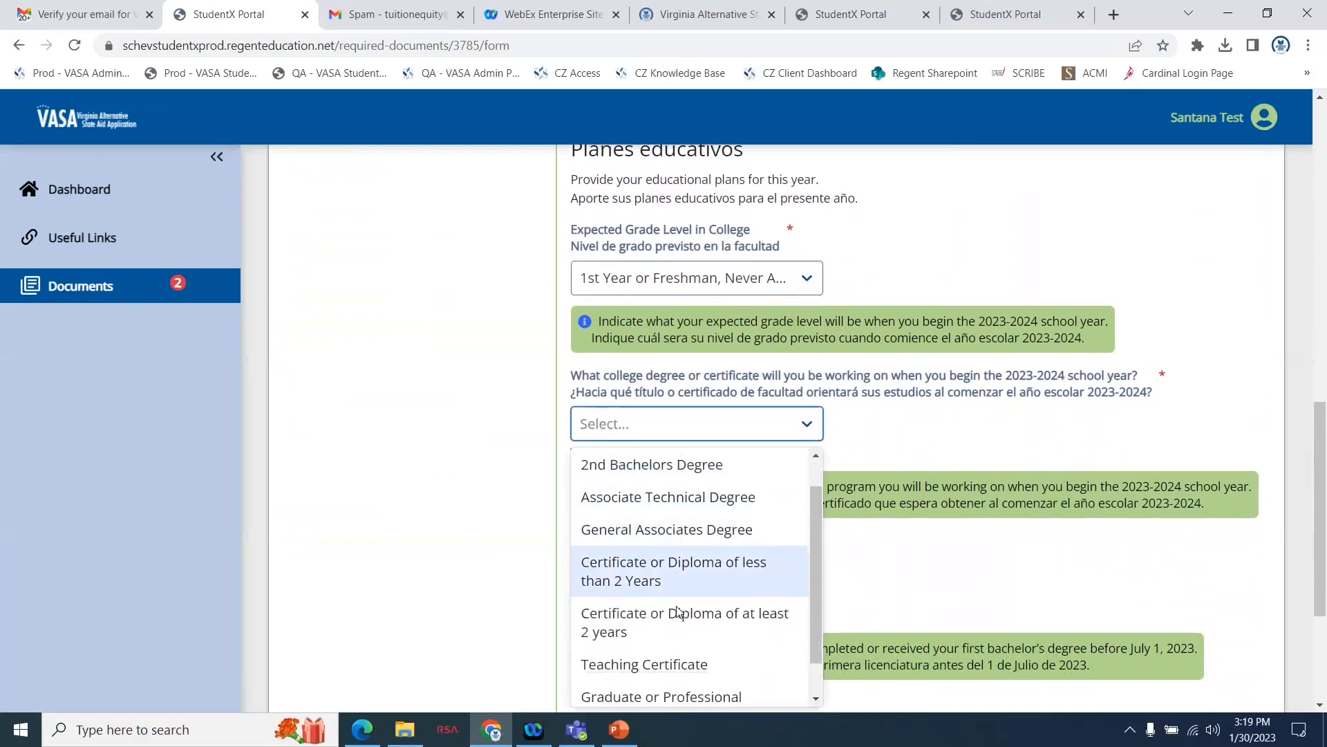
{"action": "scroll", "coordinate": [677, 609], "scroll_direction": "up", "scroll_amount": 1}
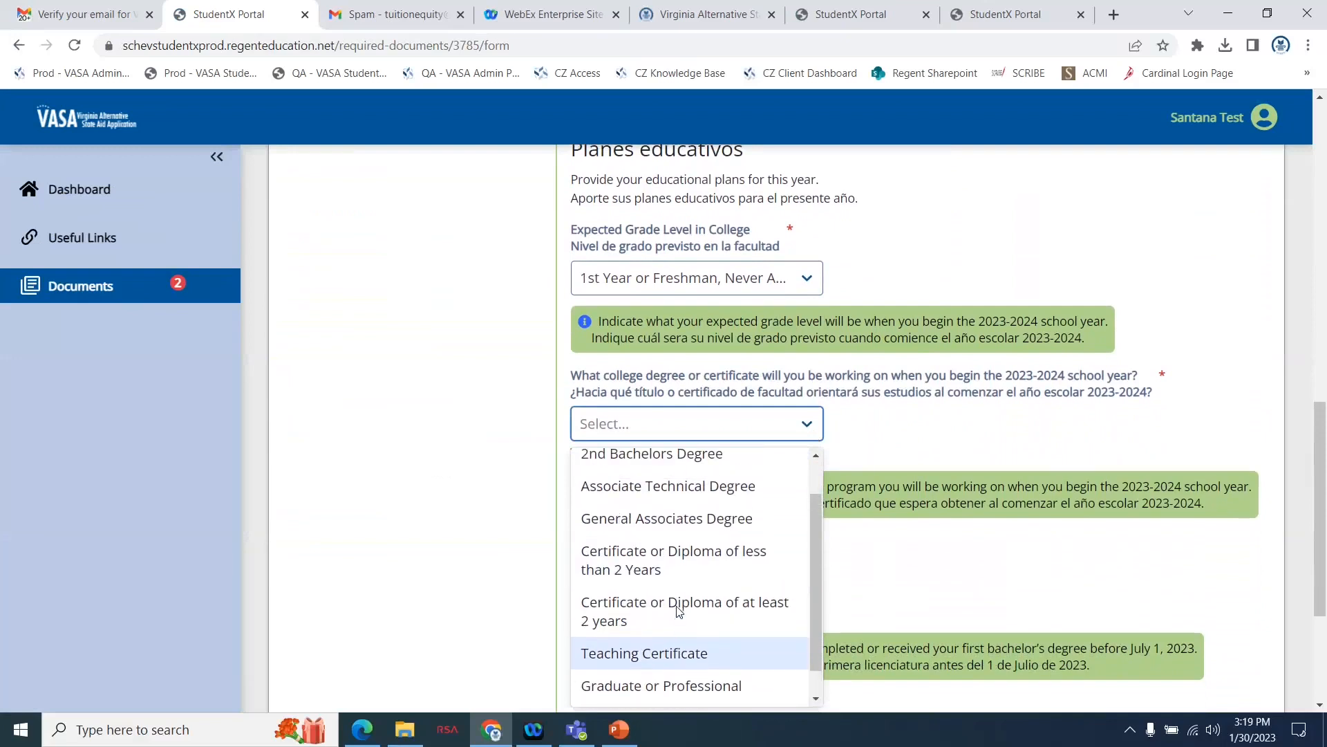
{"action": "left_click", "coordinate": [686, 530]}
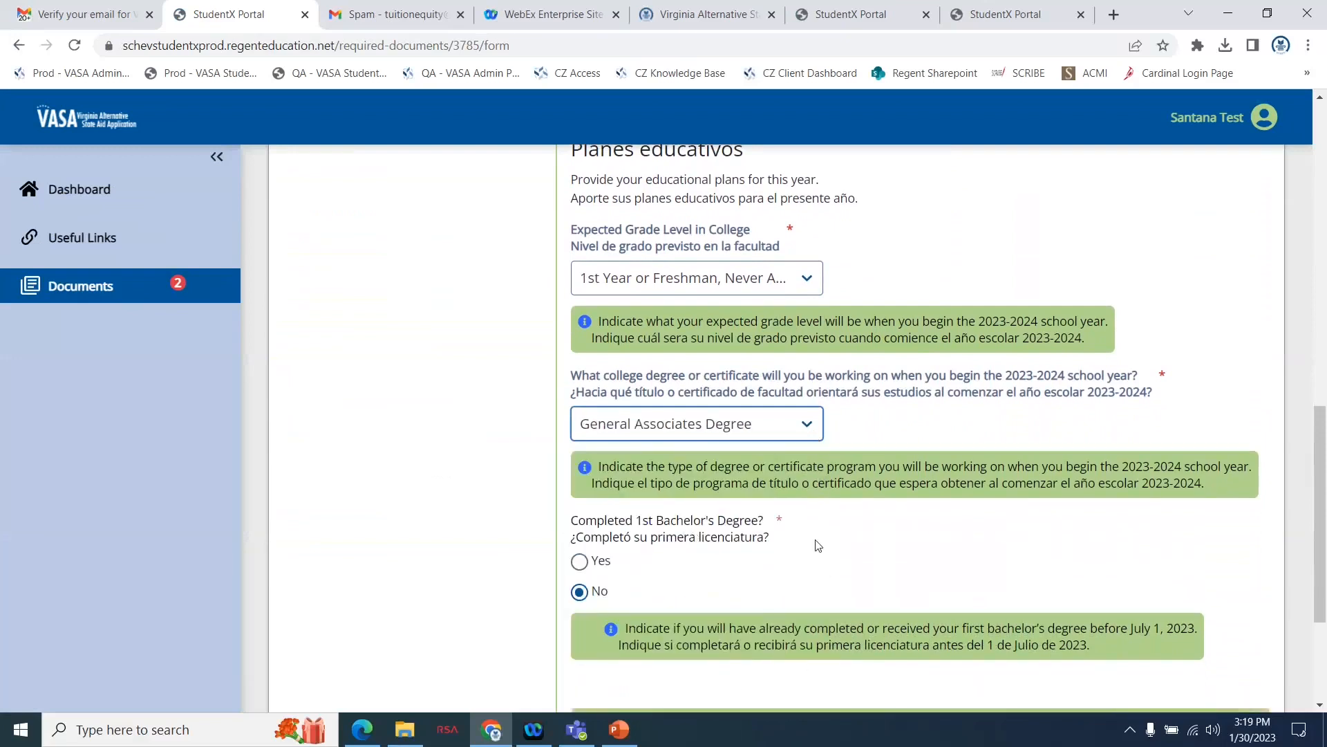
{"action": "scroll", "coordinate": [818, 546], "scroll_direction": "down", "scroll_amount": 1}
{"action": "scroll", "coordinate": [817, 540], "scroll_direction": "down", "scroll_amount": 1}
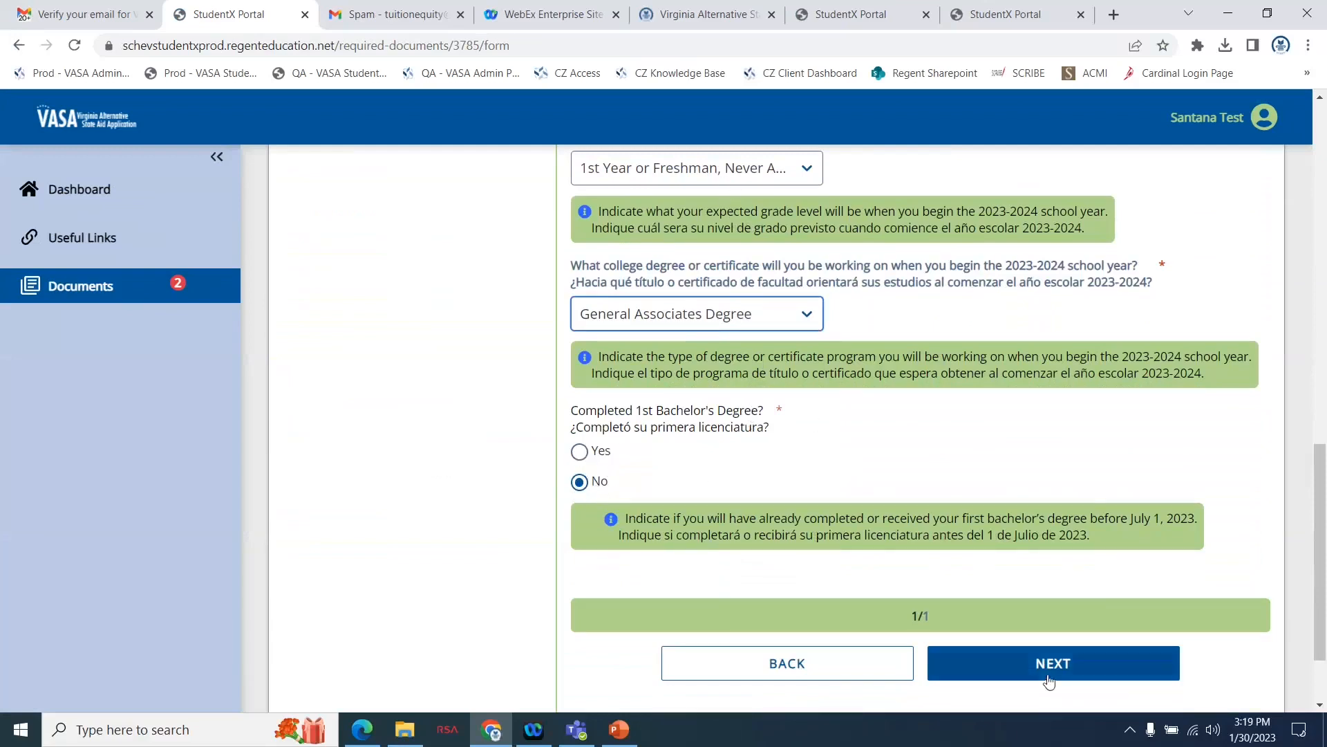
Continue to Dependency Determination and answer No to supporting children and No to supporting other dependents.
{"action": "left_click", "coordinate": [1052, 677]}
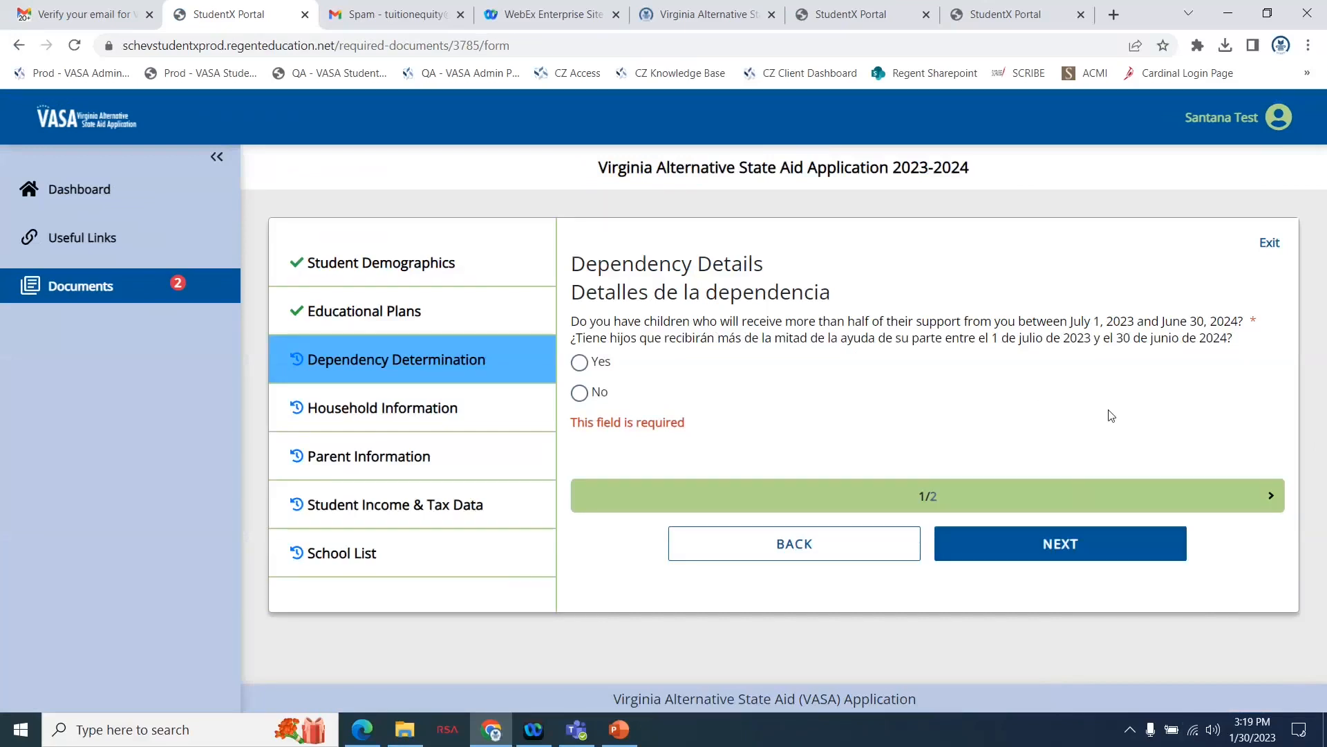
{"action": "left_click", "coordinate": [580, 395]}
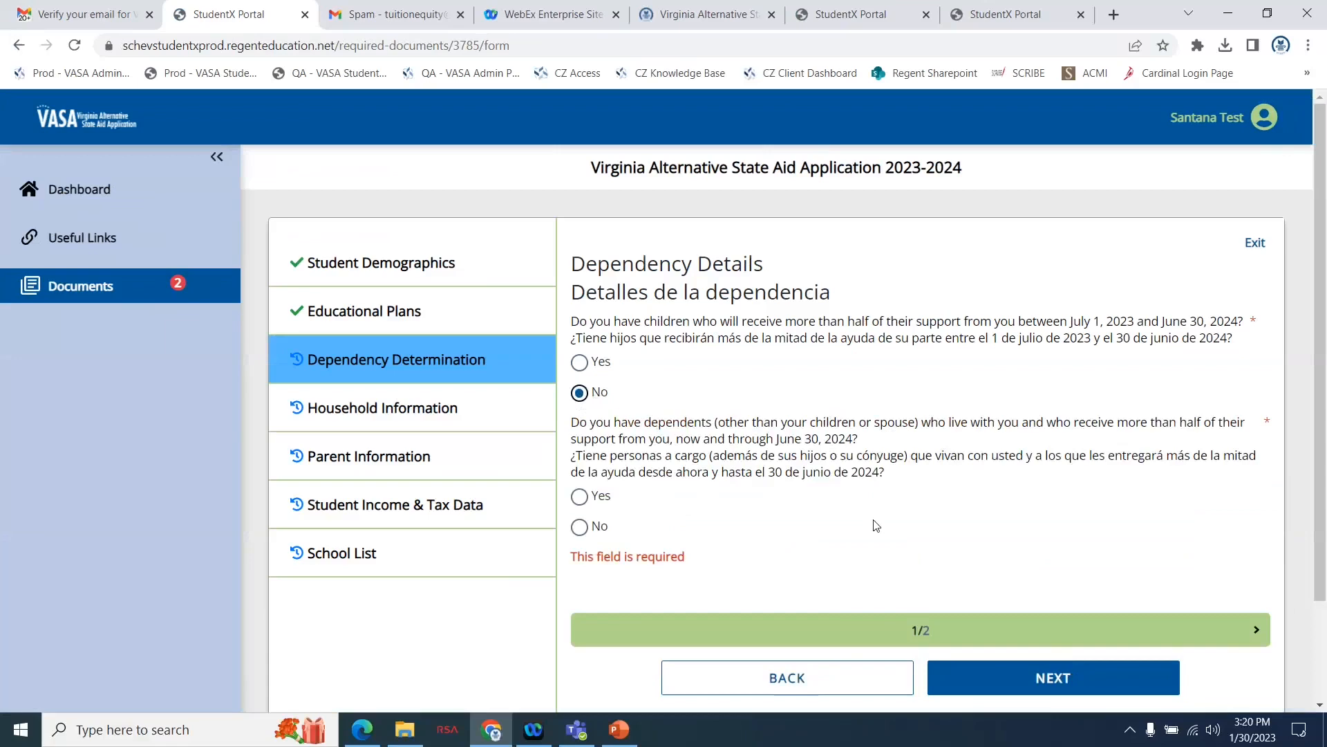
{"action": "left_click", "coordinate": [580, 530]}
Answer No to currently serving on active duty and No to being a veteran of the U.S. Armed Forces.
{"action": "scroll", "coordinate": [839, 530], "scroll_direction": "down", "scroll_amount": 3}
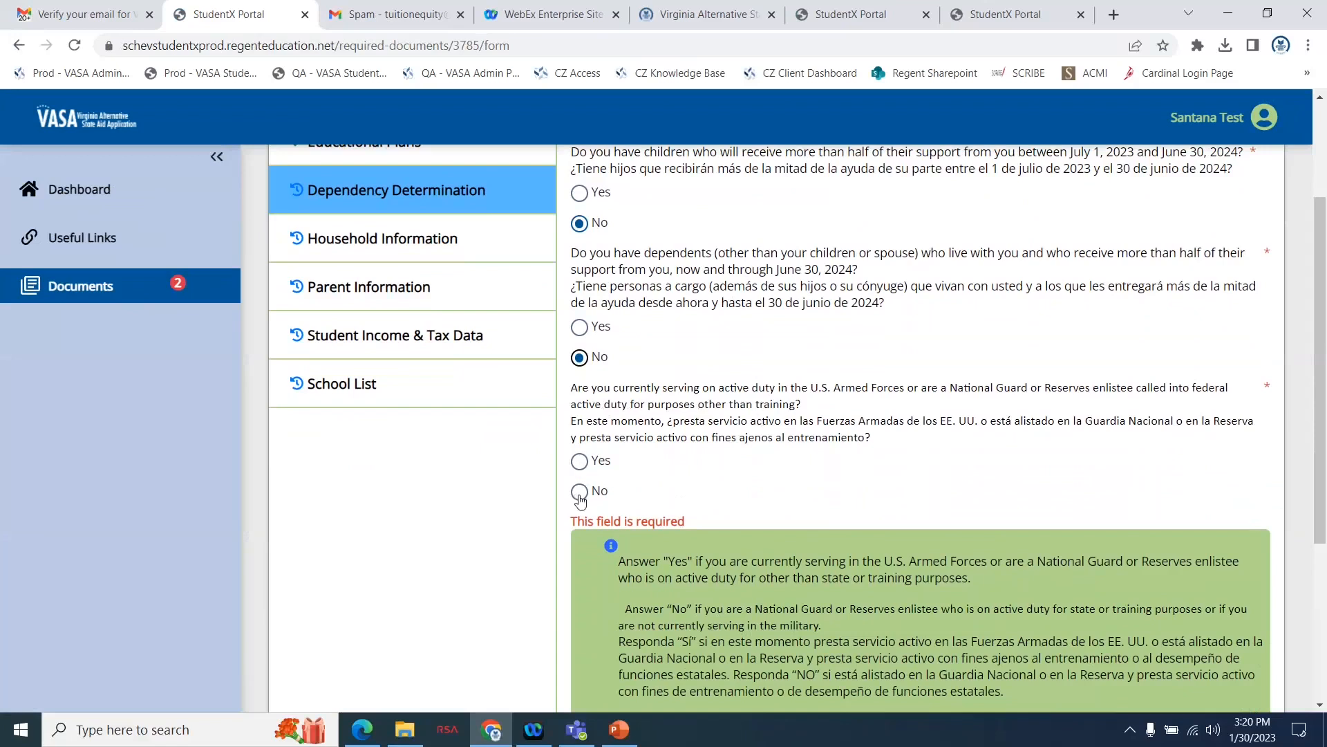
{"action": "left_click", "coordinate": [579, 495]}
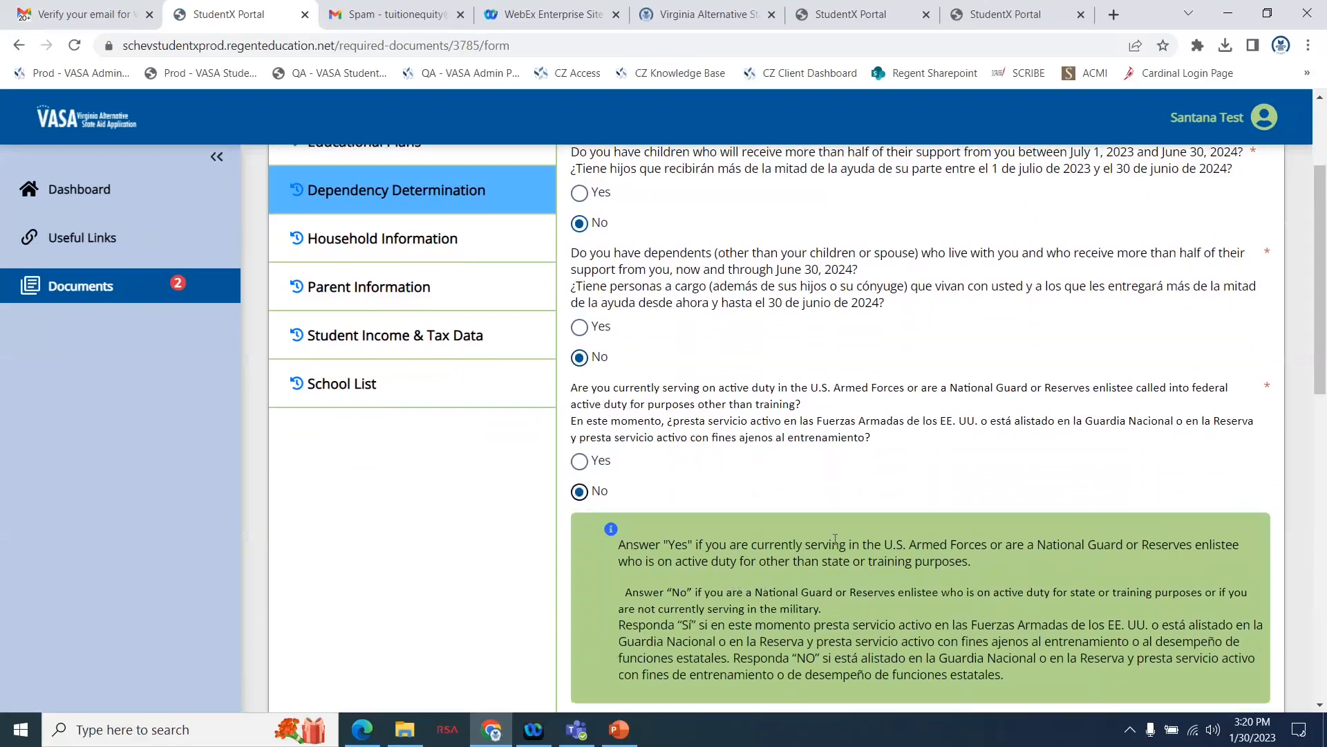
{"action": "scroll", "coordinate": [930, 581], "scroll_direction": "down", "scroll_amount": 2}
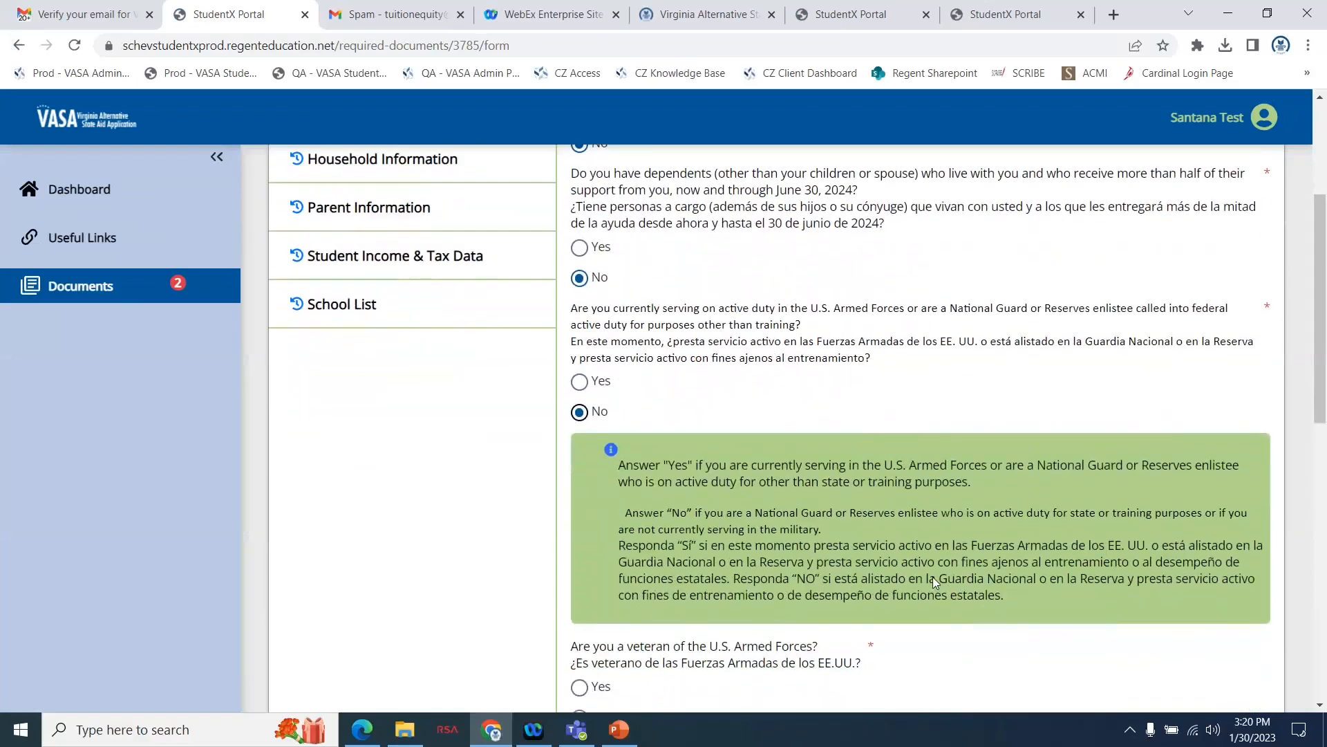
{"action": "scroll", "coordinate": [935, 583], "scroll_direction": "down", "scroll_amount": 2}
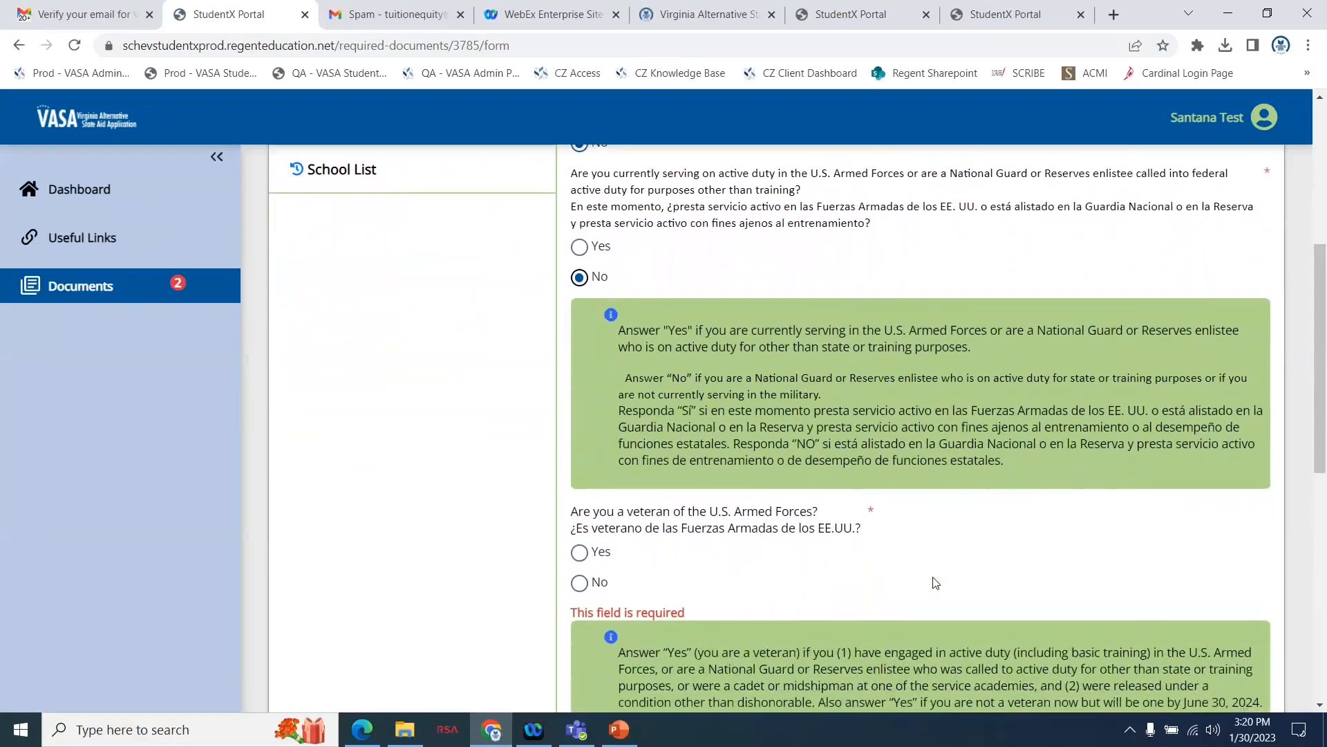
{"action": "scroll", "coordinate": [934, 582], "scroll_direction": "down", "scroll_amount": 3}
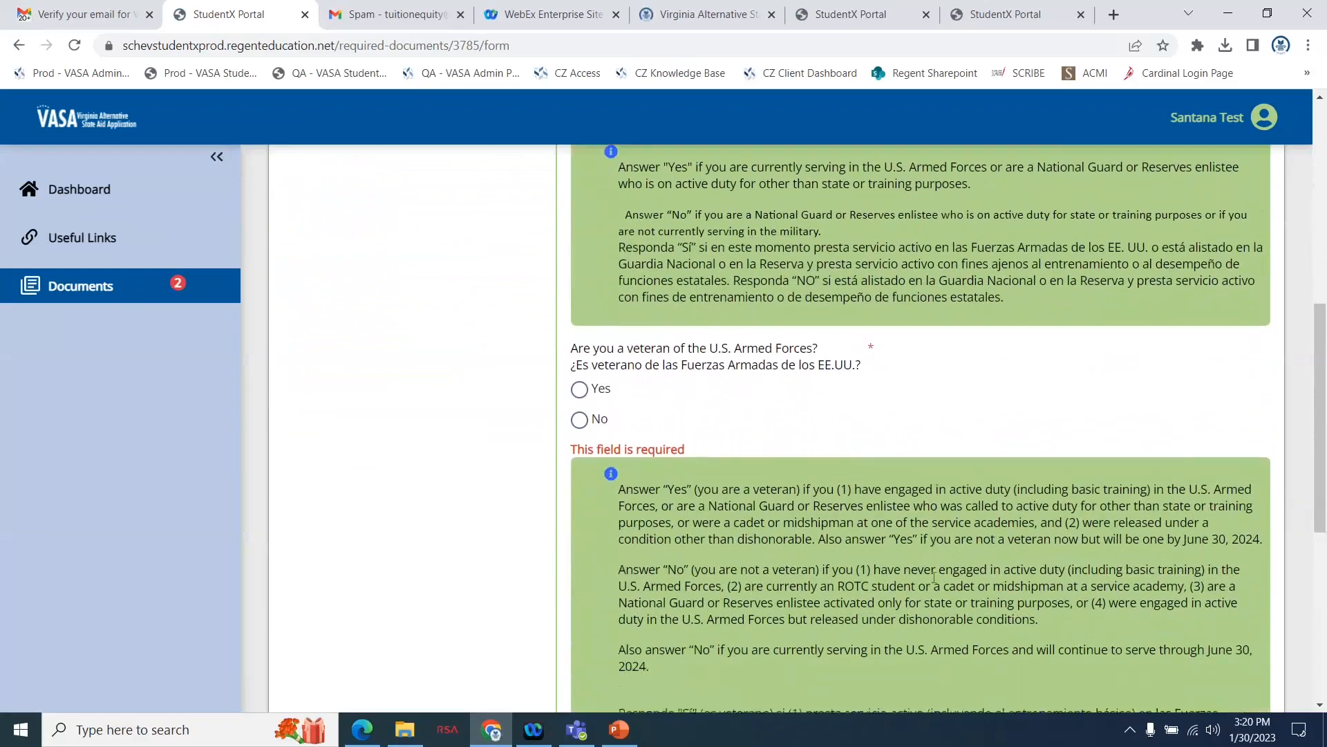
{"action": "scroll", "coordinate": [934, 577], "scroll_direction": "down", "scroll_amount": 1}
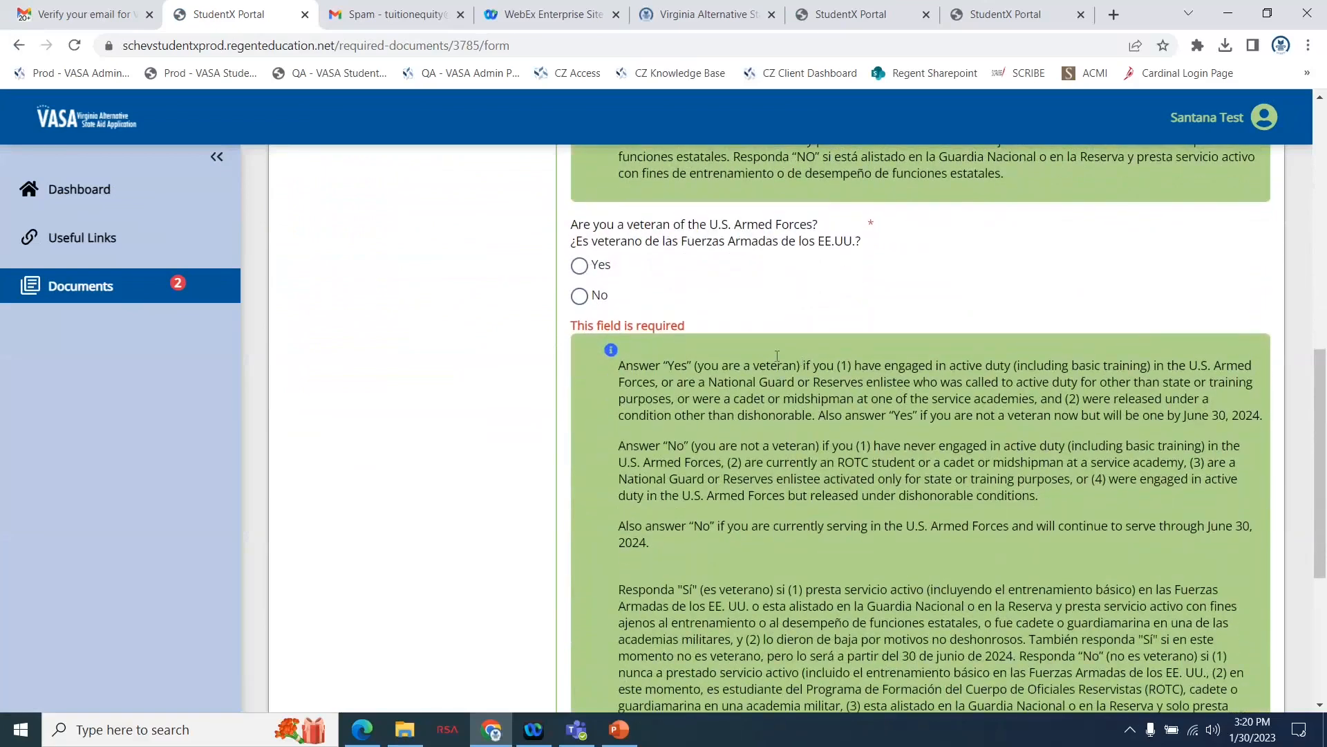
{"action": "left_click", "coordinate": [580, 297]}
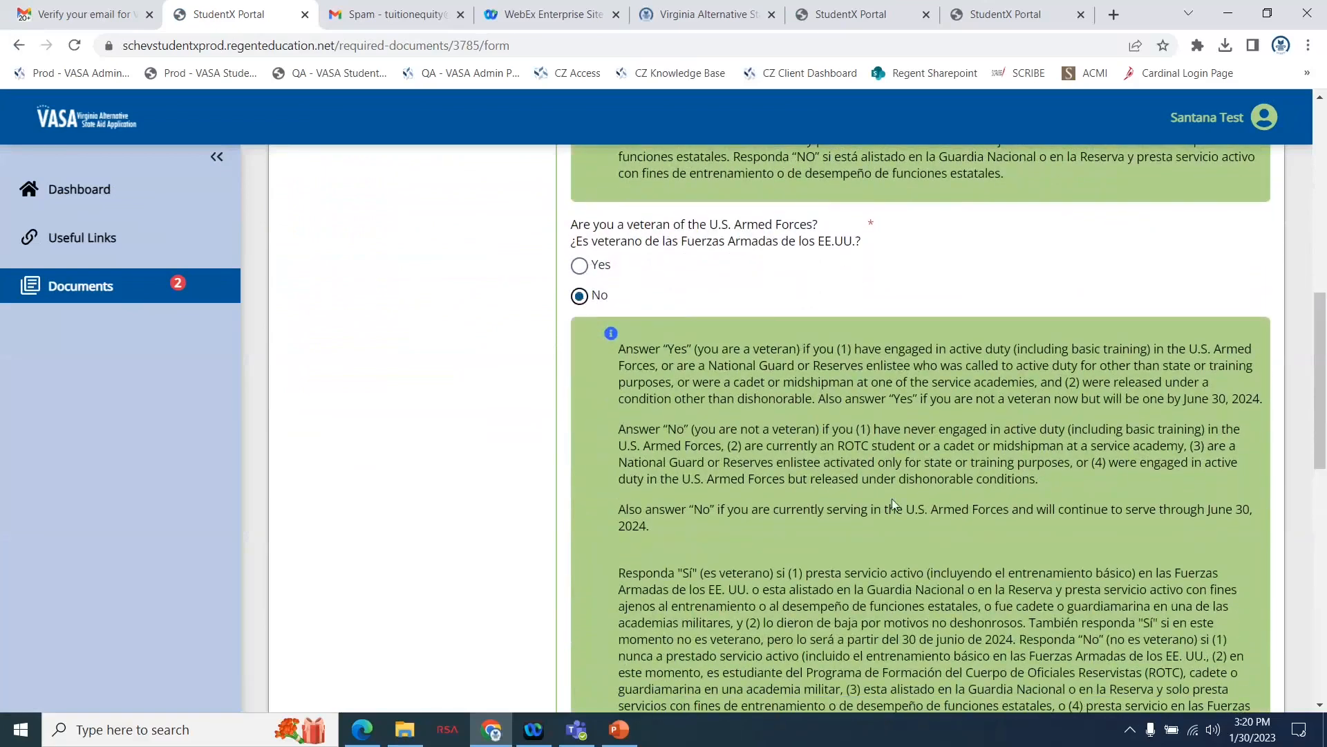
Answer No to the deceased parents, foster care or ward of the court question and No to being an emancipated minor.
{"action": "scroll", "coordinate": [891, 499], "scroll_direction": "down", "scroll_amount": 5}
{"action": "scroll", "coordinate": [895, 504], "scroll_direction": "down", "scroll_amount": 2}
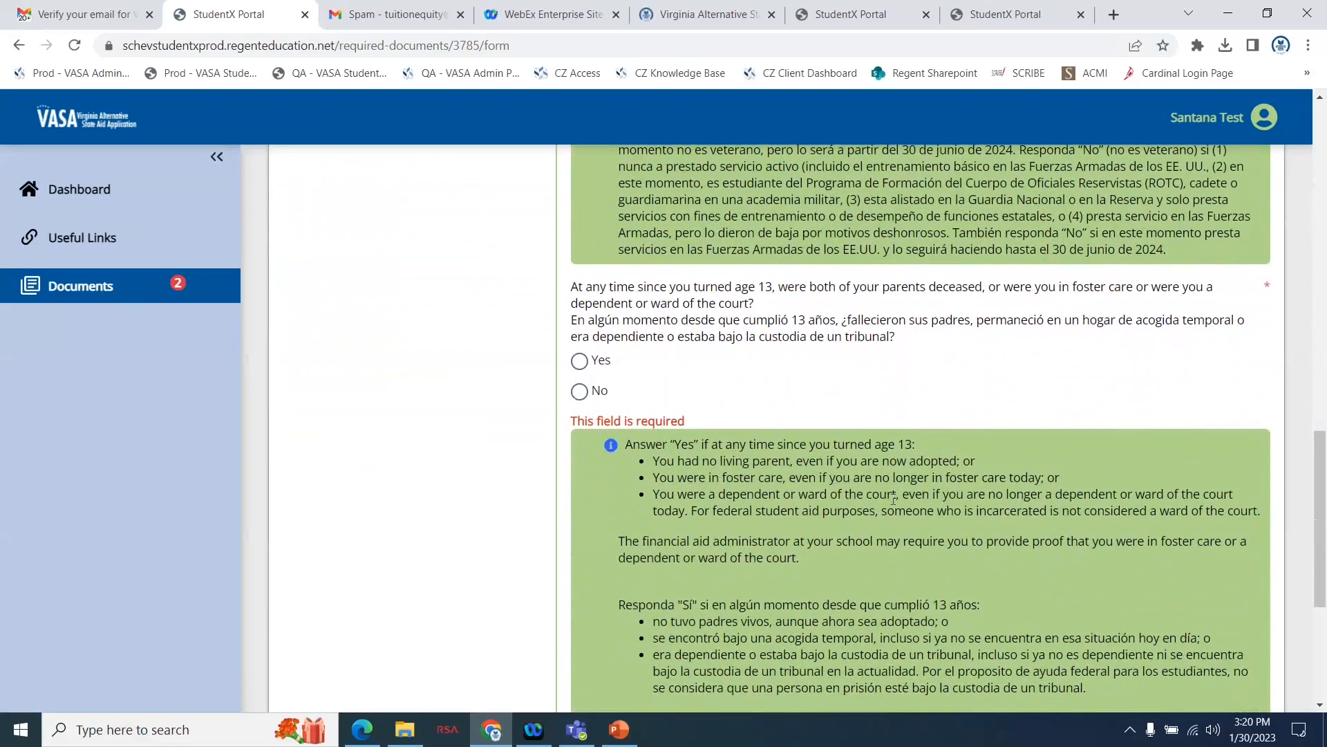
{"action": "left_click", "coordinate": [579, 391]}
{"action": "scroll", "coordinate": [912, 509], "scroll_direction": "down", "scroll_amount": 7}
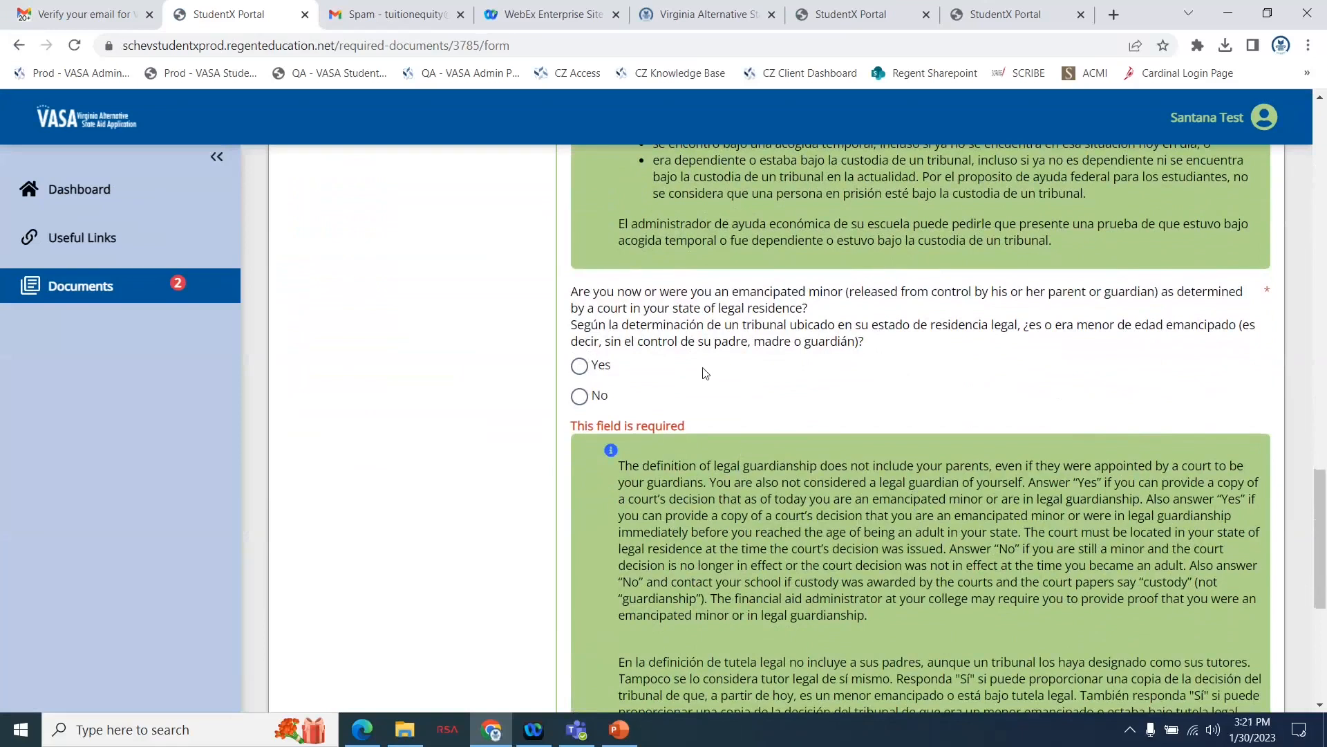
{"action": "left_click", "coordinate": [579, 397]}
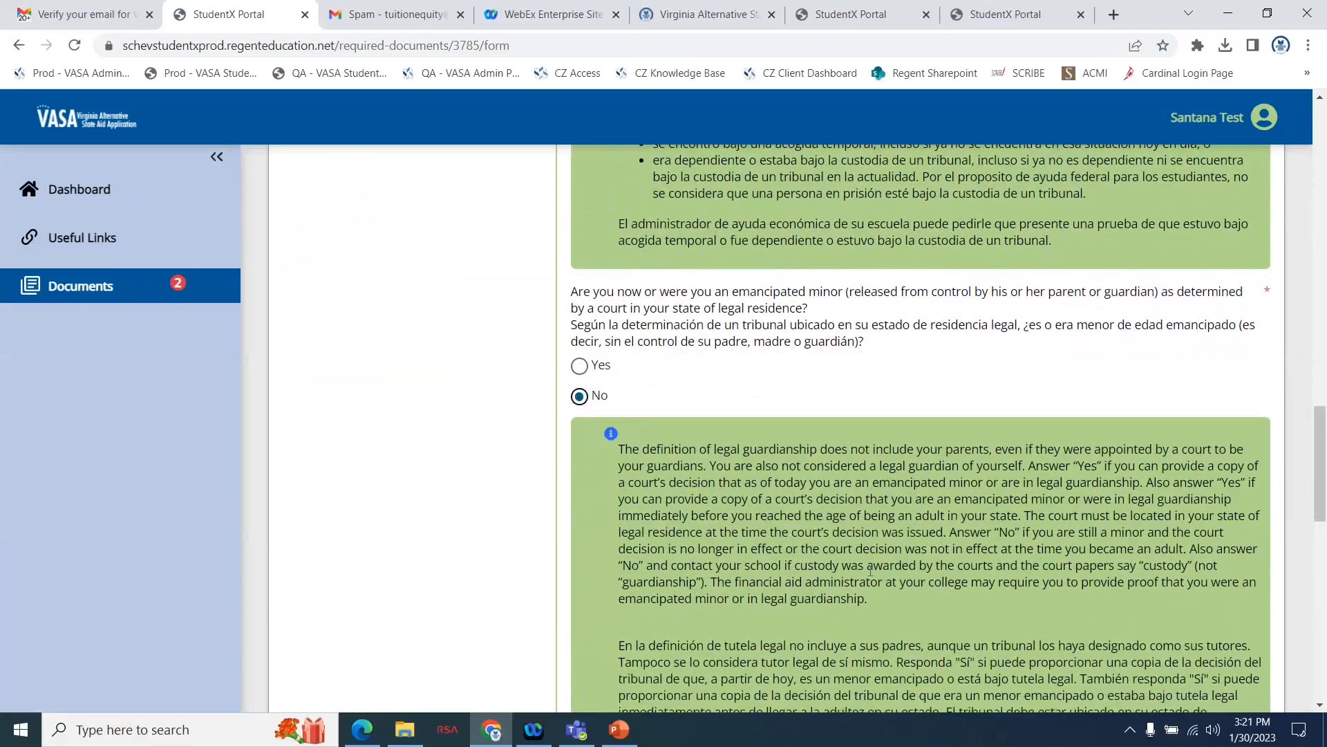
Answer No to legal guardianship by someone other than a parent and No to a school homeless liaison determination.
{"action": "scroll", "coordinate": [869, 570], "scroll_direction": "down", "scroll_amount": 6}
{"action": "scroll", "coordinate": [869, 570], "scroll_direction": "down", "scroll_amount": 3}
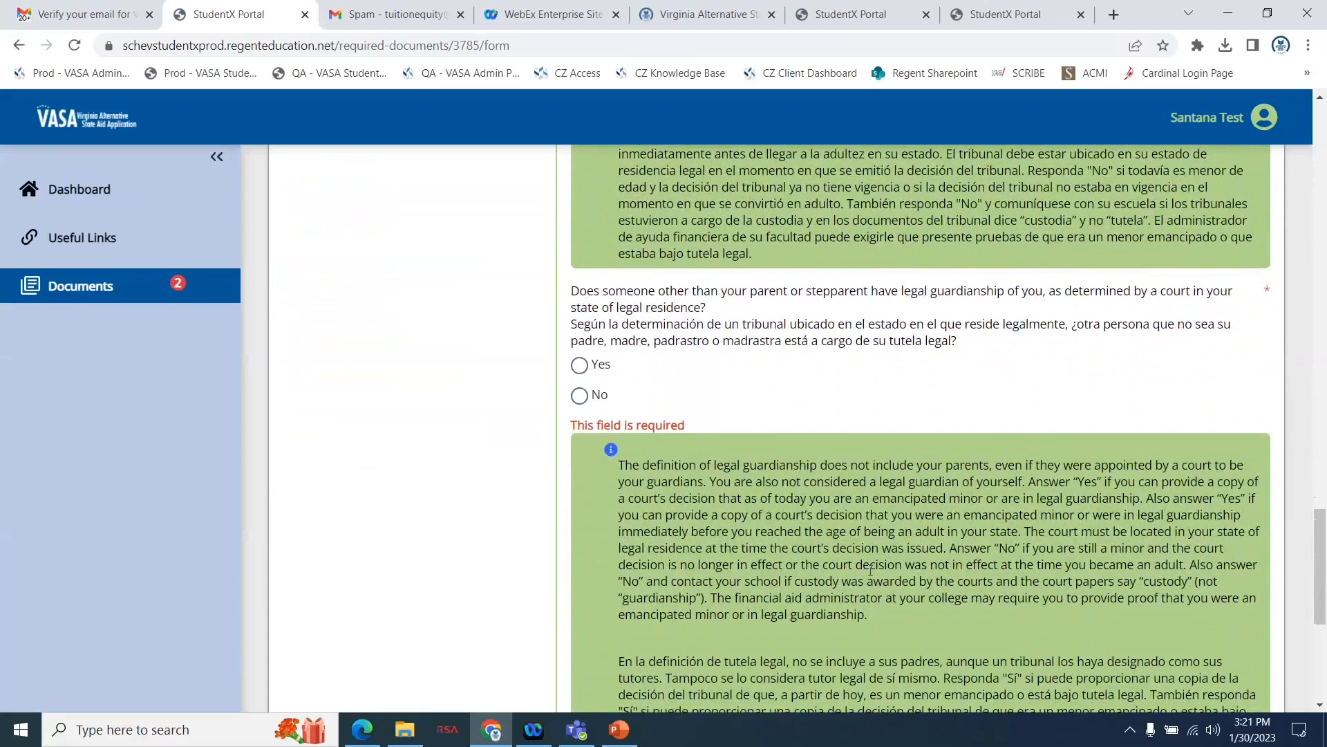
{"action": "left_click", "coordinate": [579, 396]}
{"action": "scroll", "coordinate": [796, 498], "scroll_direction": "down", "scroll_amount": 10}
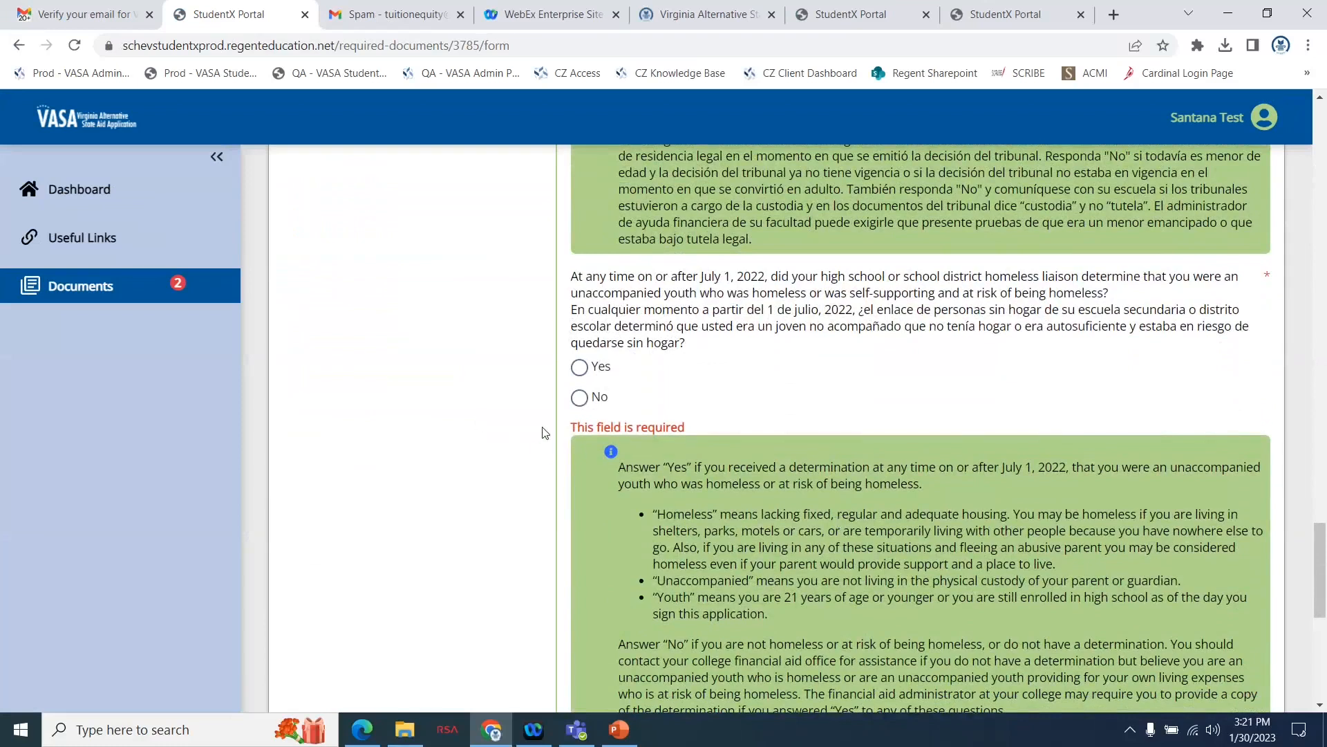
{"action": "left_click", "coordinate": [580, 399]}
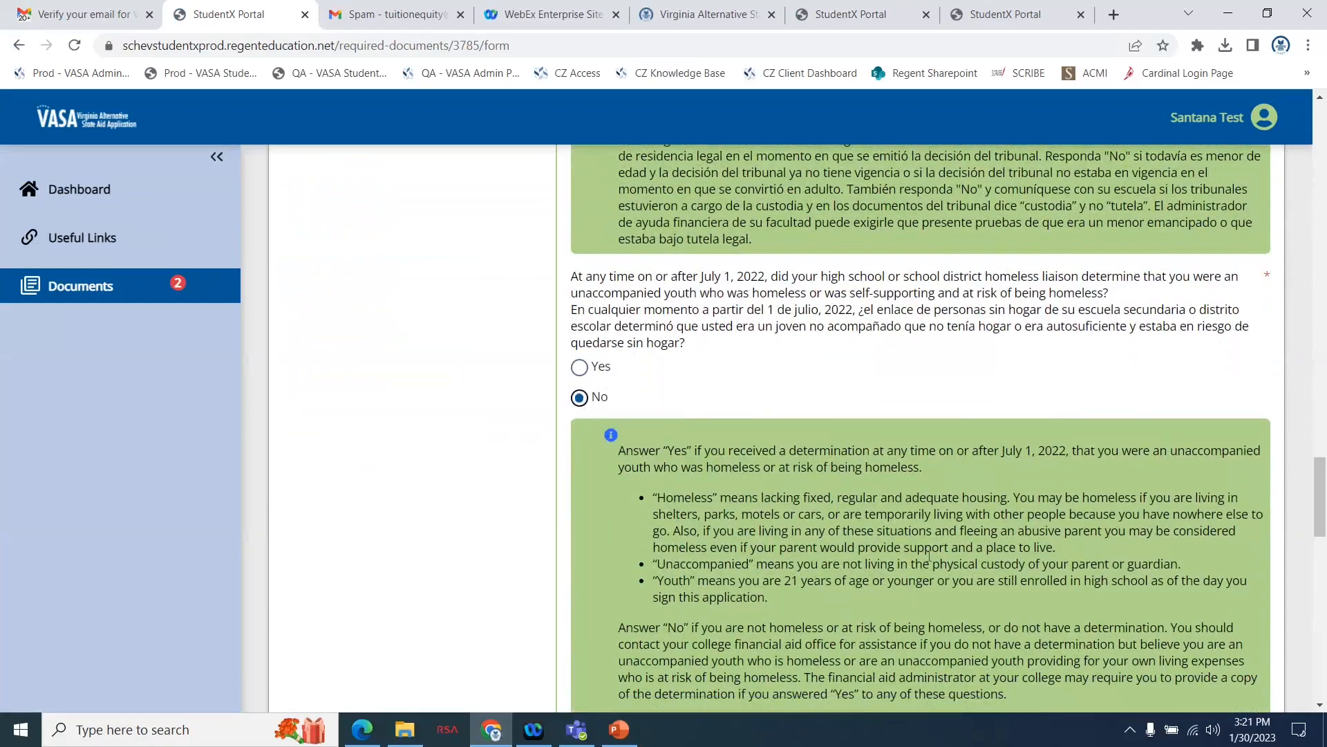
Answer No to the homelessness determination by an emergency shelter or transitional housing program director.
{"action": "scroll", "coordinate": [930, 560], "scroll_direction": "down", "scroll_amount": 6}
{"action": "scroll", "coordinate": [928, 559], "scroll_direction": "down", "scroll_amount": 3}
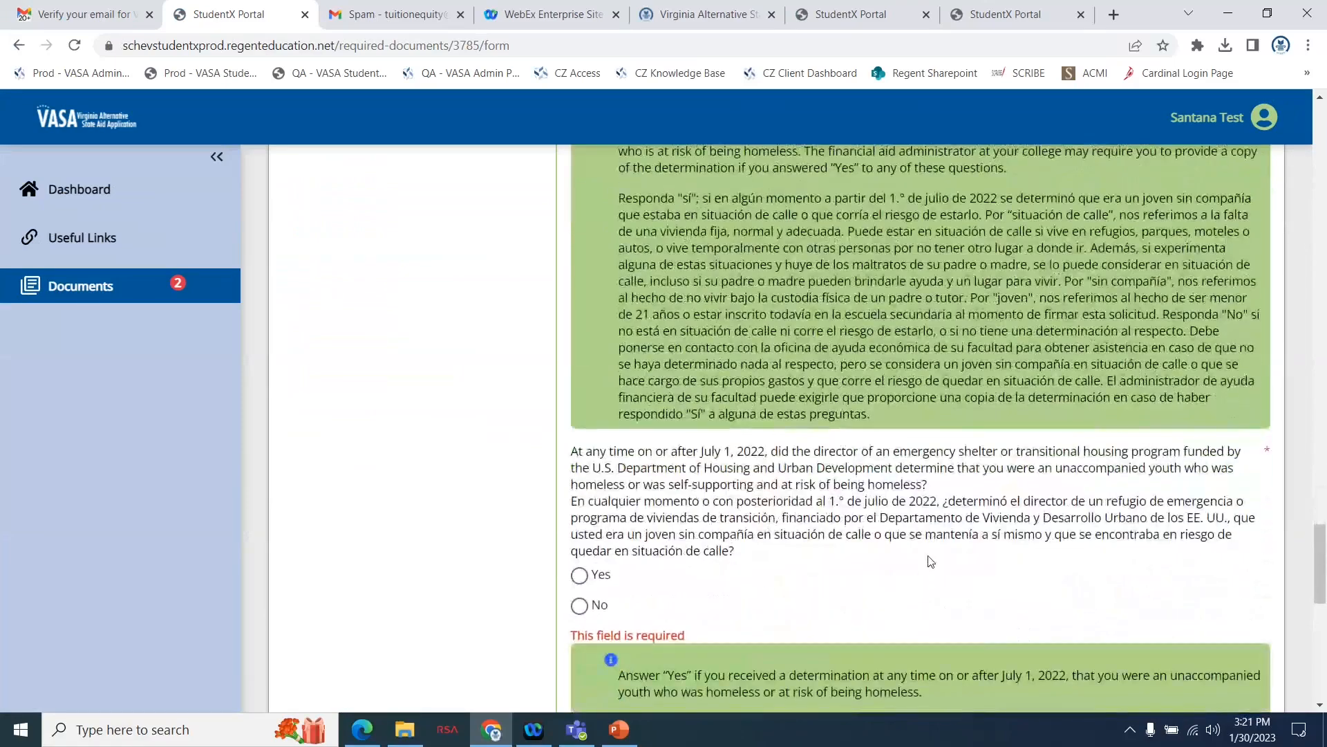
{"action": "scroll", "coordinate": [928, 554], "scroll_direction": "down", "scroll_amount": 1}
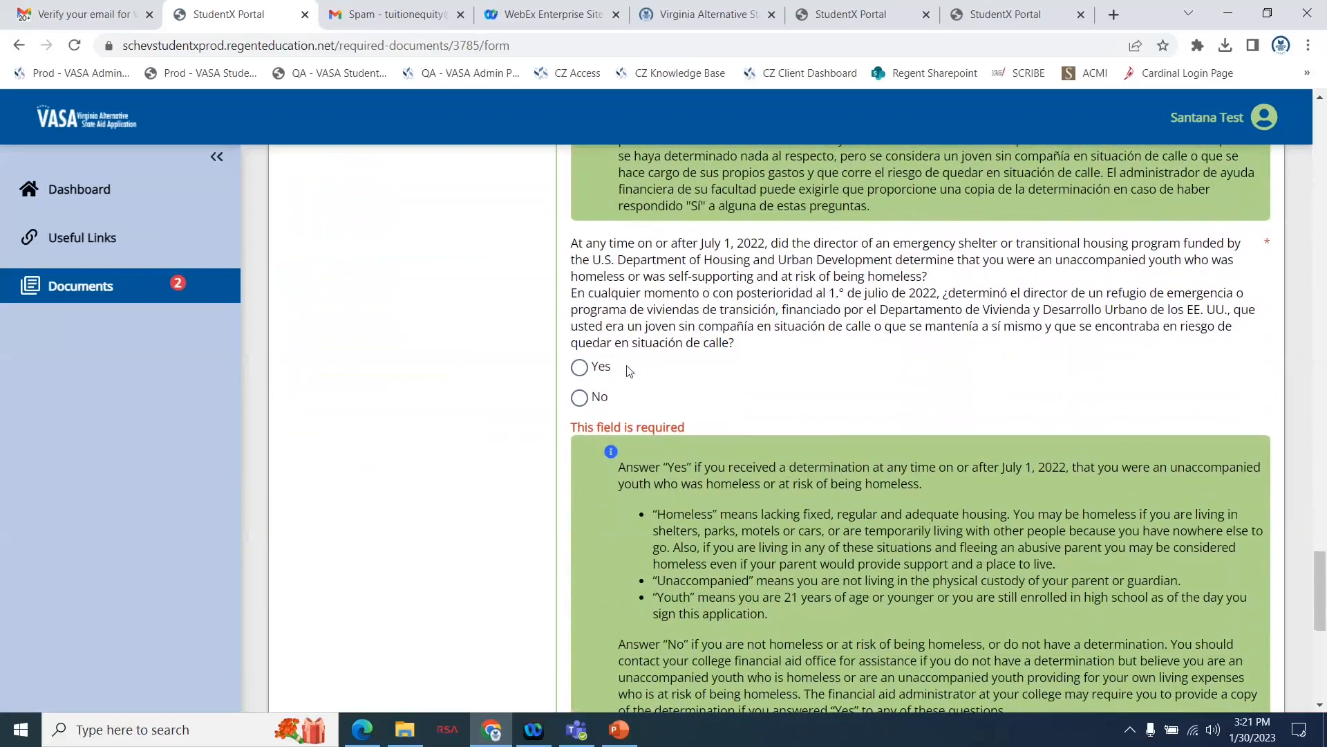
{"action": "left_click", "coordinate": [579, 397]}
Answer No to the runaway or homeless youth center determination and continue to the Special Circumstances page.
{"action": "scroll", "coordinate": [820, 484], "scroll_direction": "down", "scroll_amount": 8}
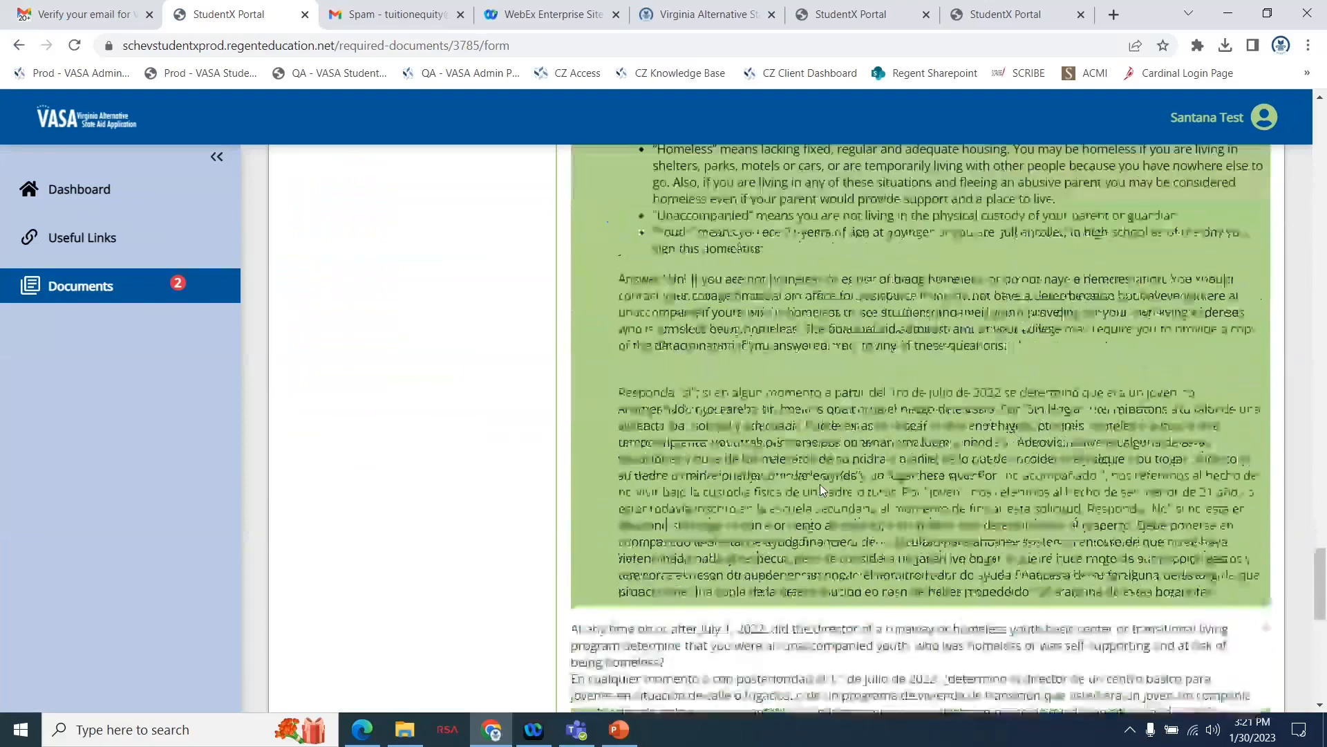
{"action": "scroll", "coordinate": [822, 490], "scroll_direction": "down", "scroll_amount": 1}
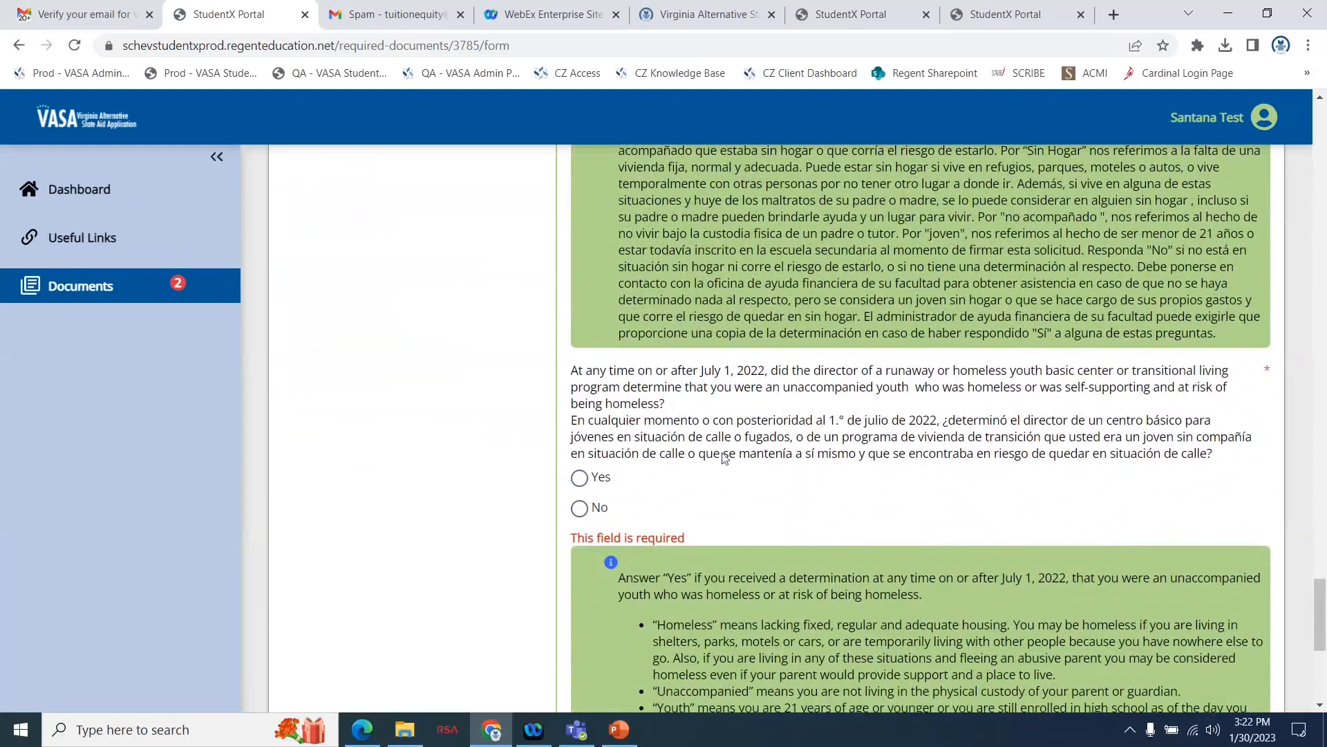
{"action": "scroll", "coordinate": [724, 459], "scroll_direction": "down", "scroll_amount": 2}
{"action": "left_click", "coordinate": [579, 428]}
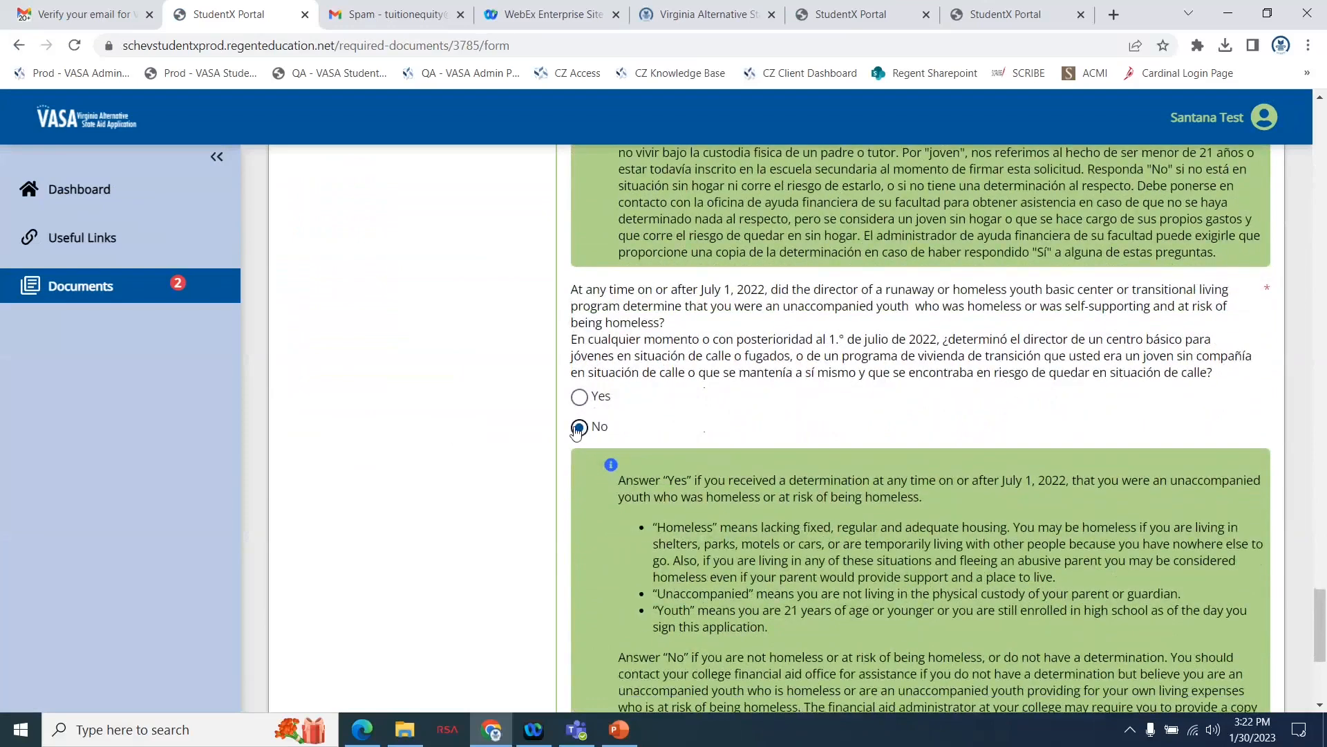
{"action": "scroll", "coordinate": [885, 563], "scroll_direction": "down", "scroll_amount": 5}
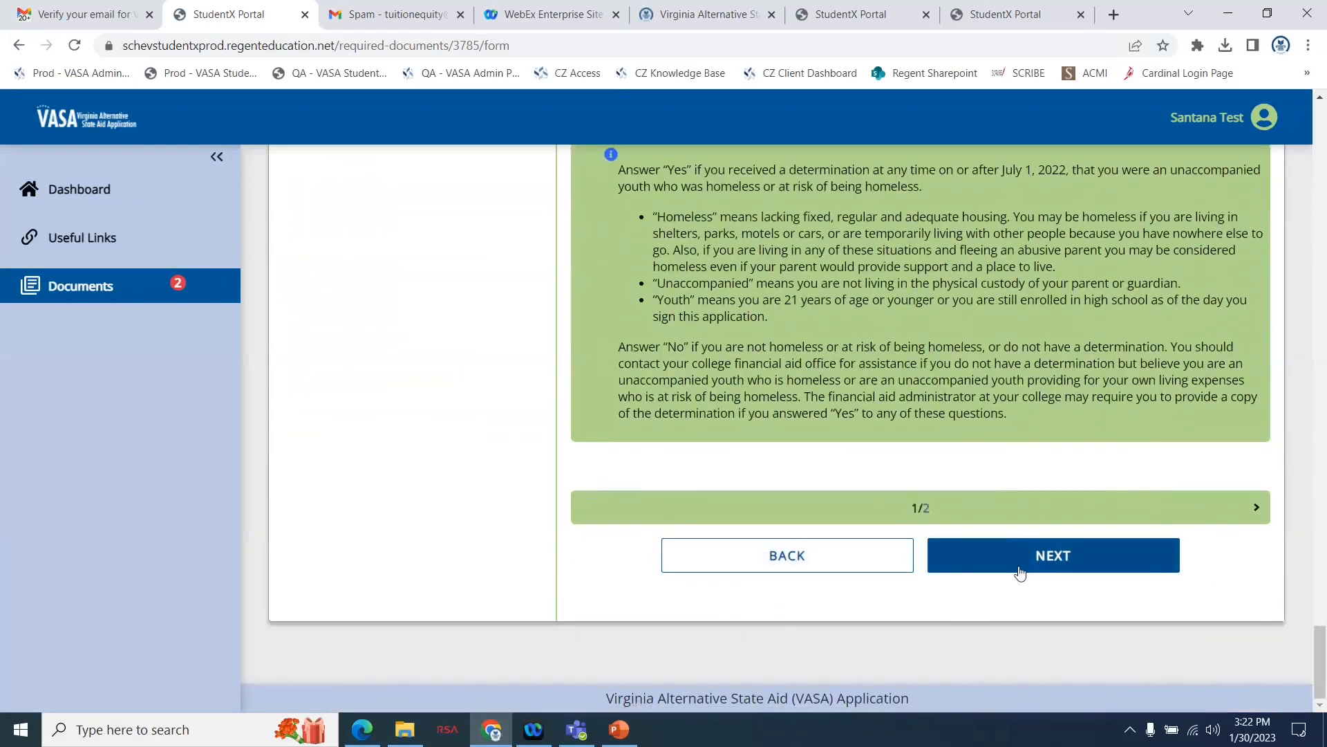
{"action": "left_click", "coordinate": [1021, 571]}
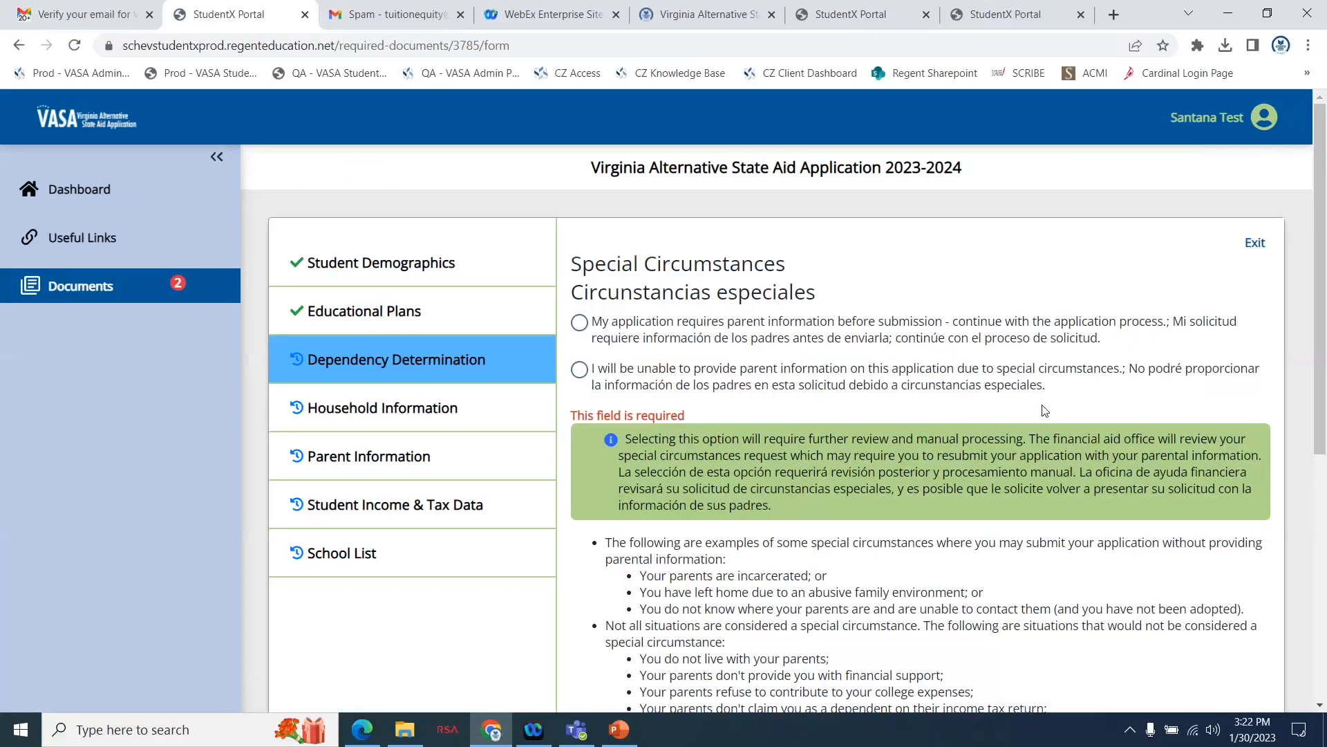
Review the Special Circumstances options and the examples of what does and does not qualify for omitting parent information.
{"action": "scroll", "coordinate": [1010, 630], "scroll_direction": "down", "scroll_amount": 1}
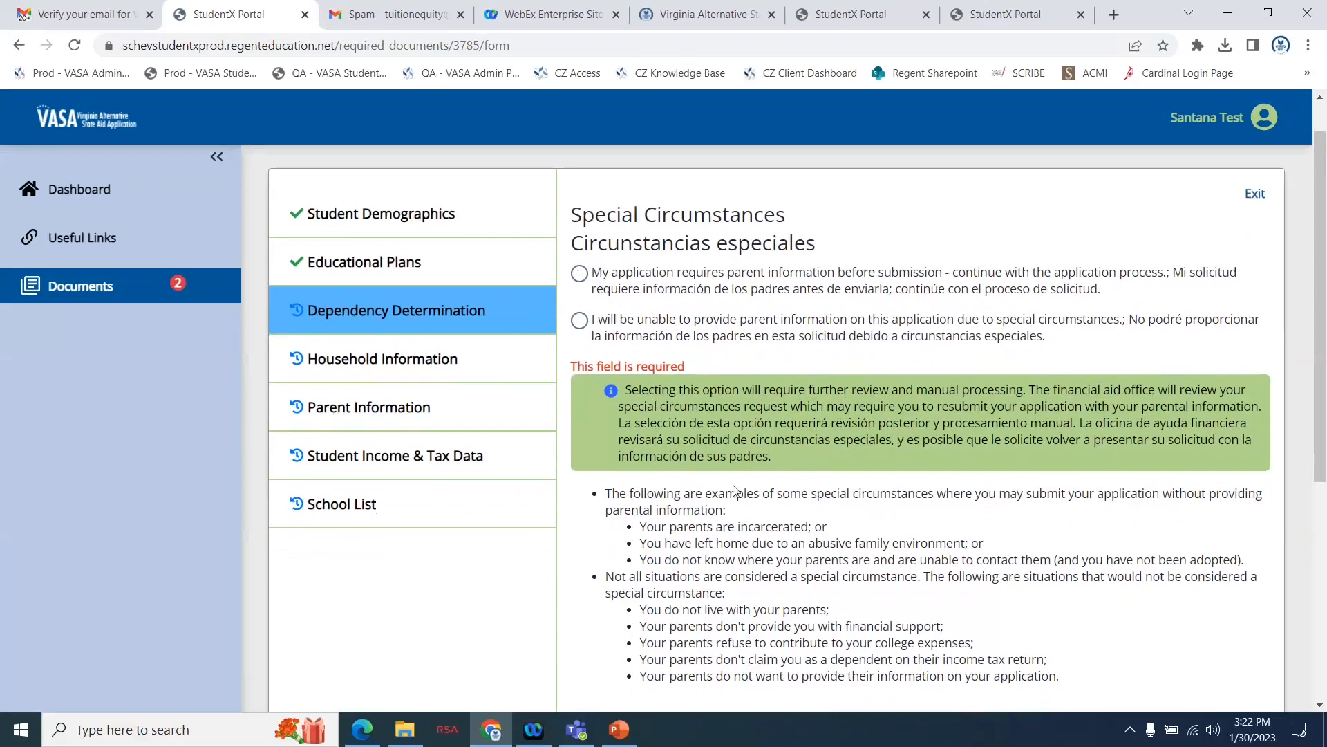
{"action": "scroll", "coordinate": [821, 603], "scroll_direction": "down", "scroll_amount": 1}
{"action": "scroll", "coordinate": [822, 603], "scroll_direction": "down", "scroll_amount": 1}
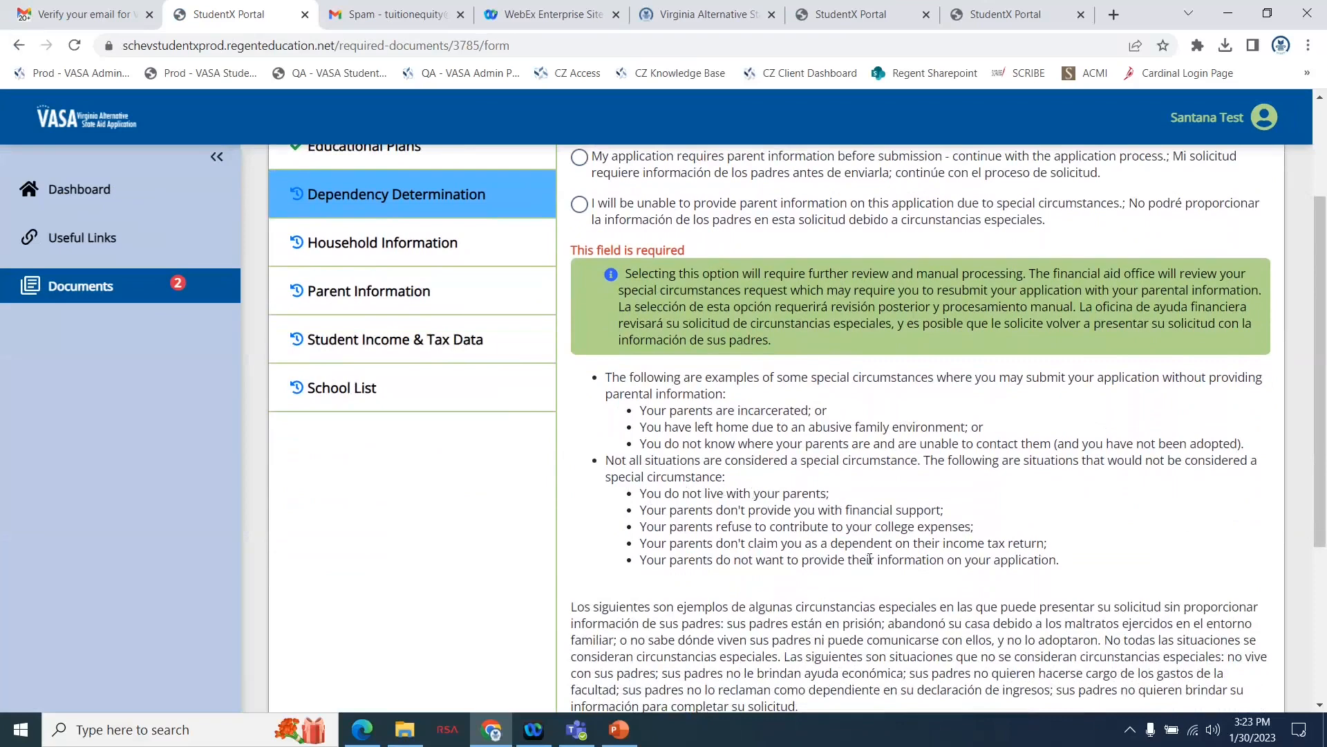
{"action": "scroll", "coordinate": [974, 538], "scroll_direction": "down", "scroll_amount": 1}
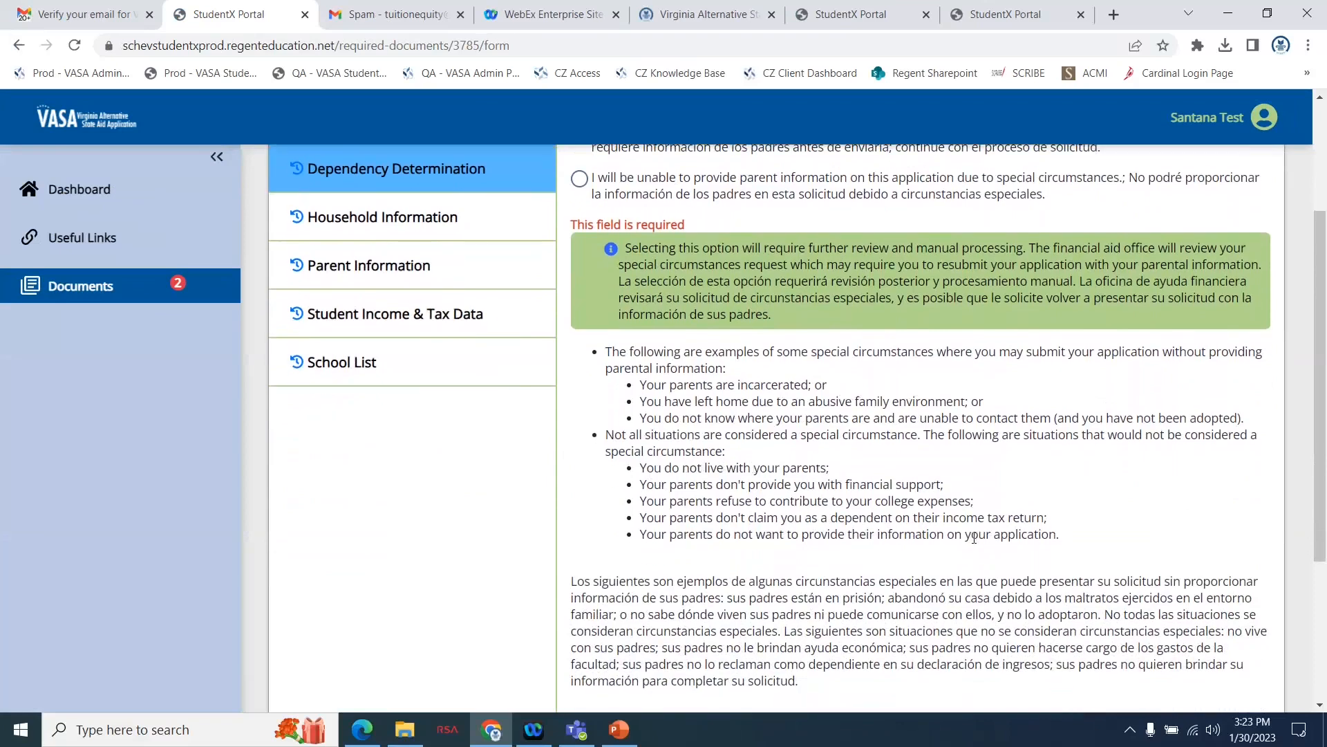
{"action": "scroll", "coordinate": [974, 537], "scroll_direction": "up", "scroll_amount": 2}
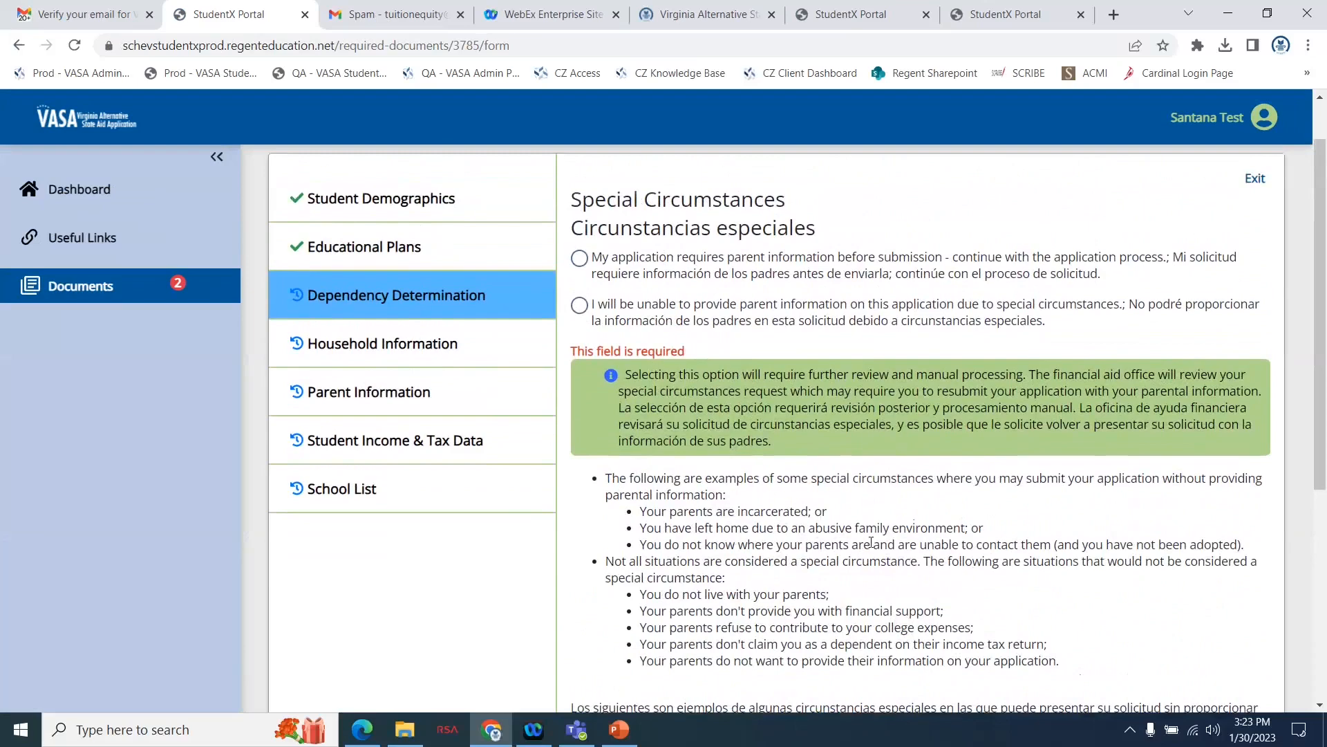
{"action": "scroll", "coordinate": [871, 541], "scroll_direction": "down", "scroll_amount": 2}
{"action": "scroll", "coordinate": [873, 548], "scroll_direction": "up", "scroll_amount": 1}
{"action": "scroll", "coordinate": [871, 546], "scroll_direction": "up", "scroll_amount": 1}
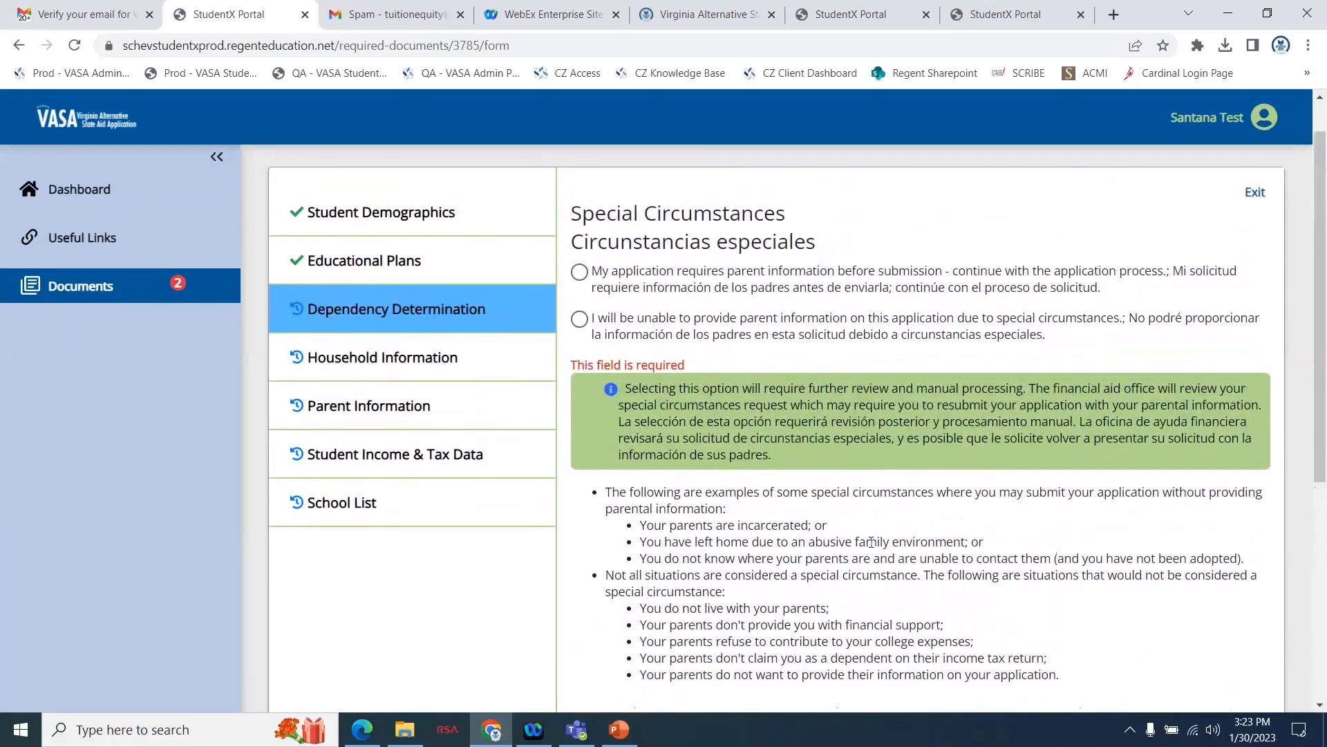
{"action": "scroll", "coordinate": [872, 542], "scroll_direction": "up", "scroll_amount": 1}
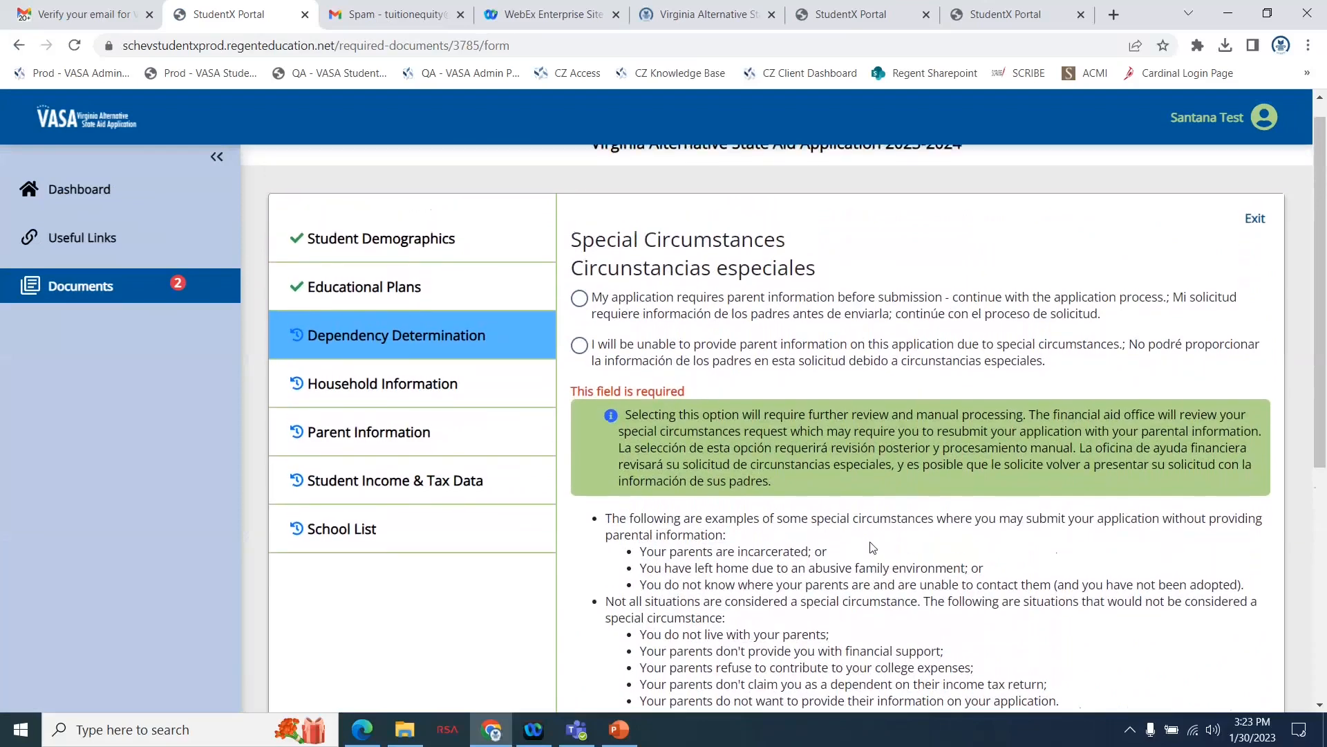
{"action": "scroll", "coordinate": [876, 608], "scroll_direction": "down", "scroll_amount": 1}
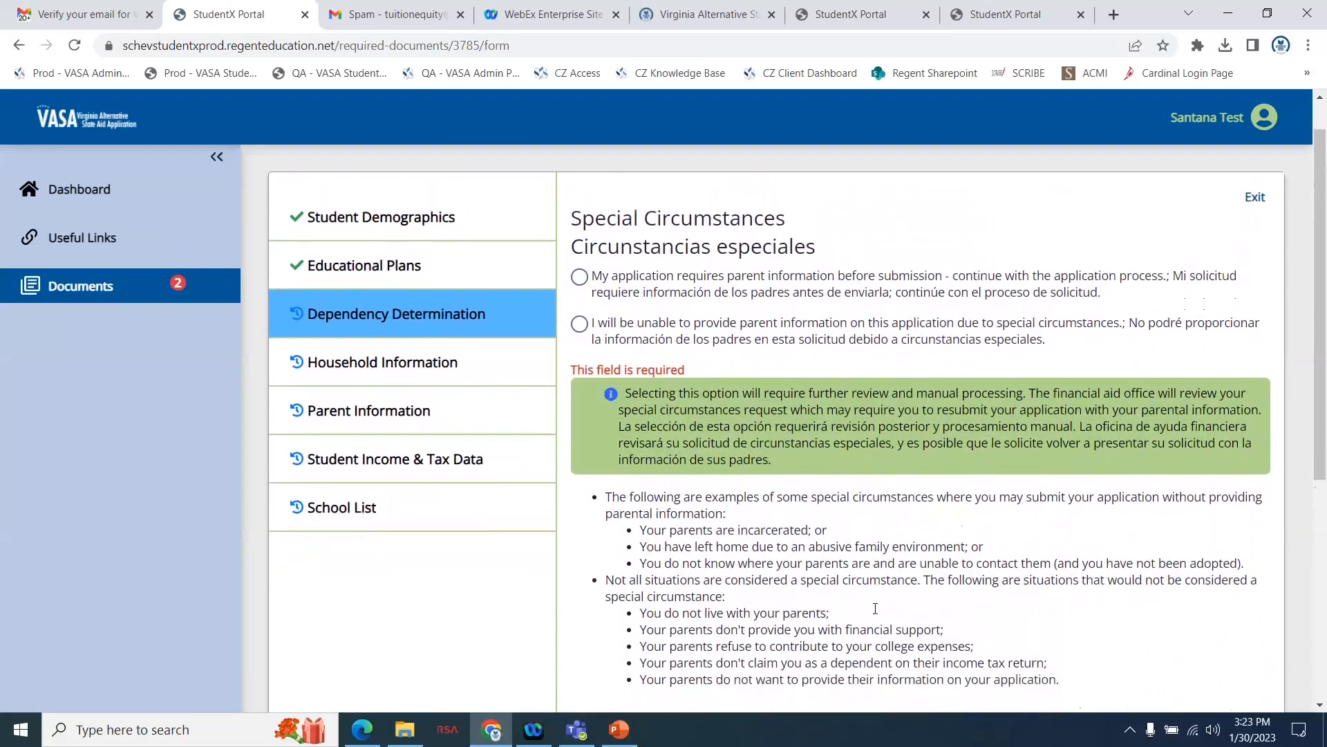
{"action": "scroll", "coordinate": [876, 613], "scroll_direction": "up", "scroll_amount": 1}
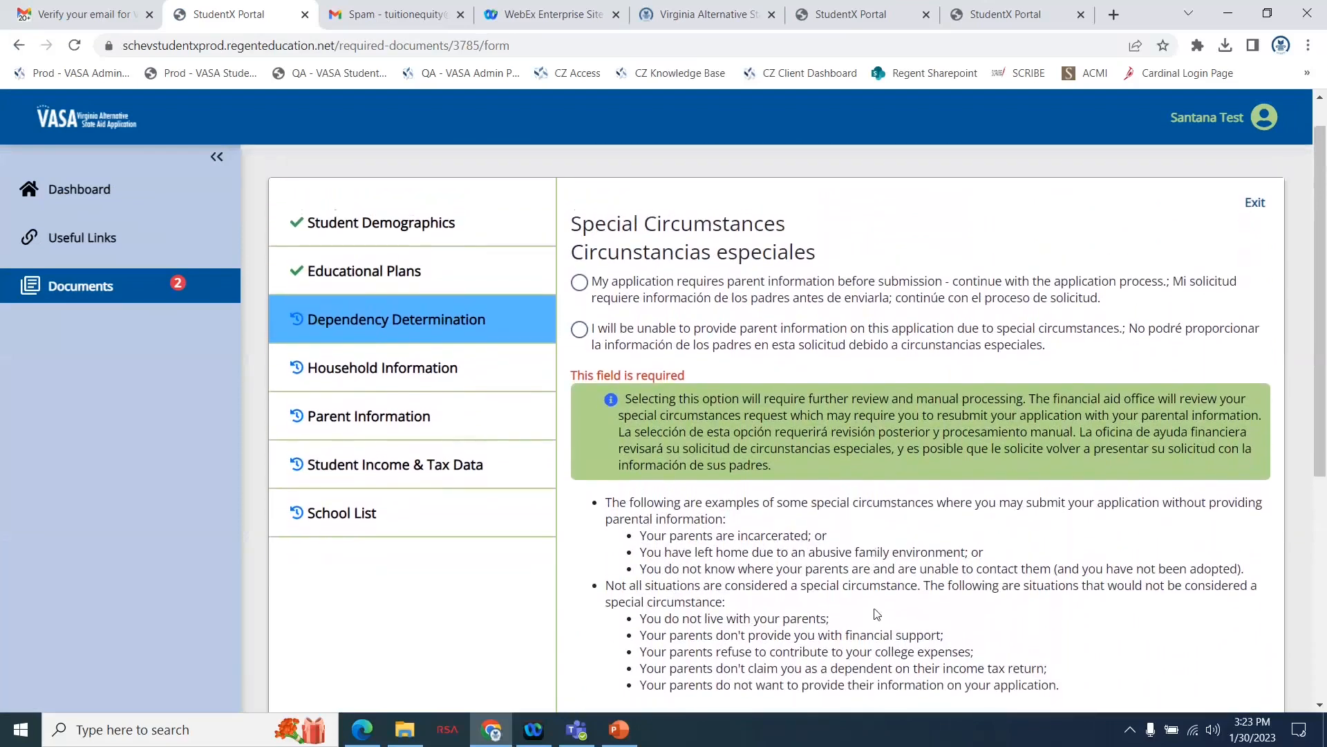
Select that the application requires parent information before submission and continue to the Parent Information section.
{"action": "left_click", "coordinate": [580, 291]}
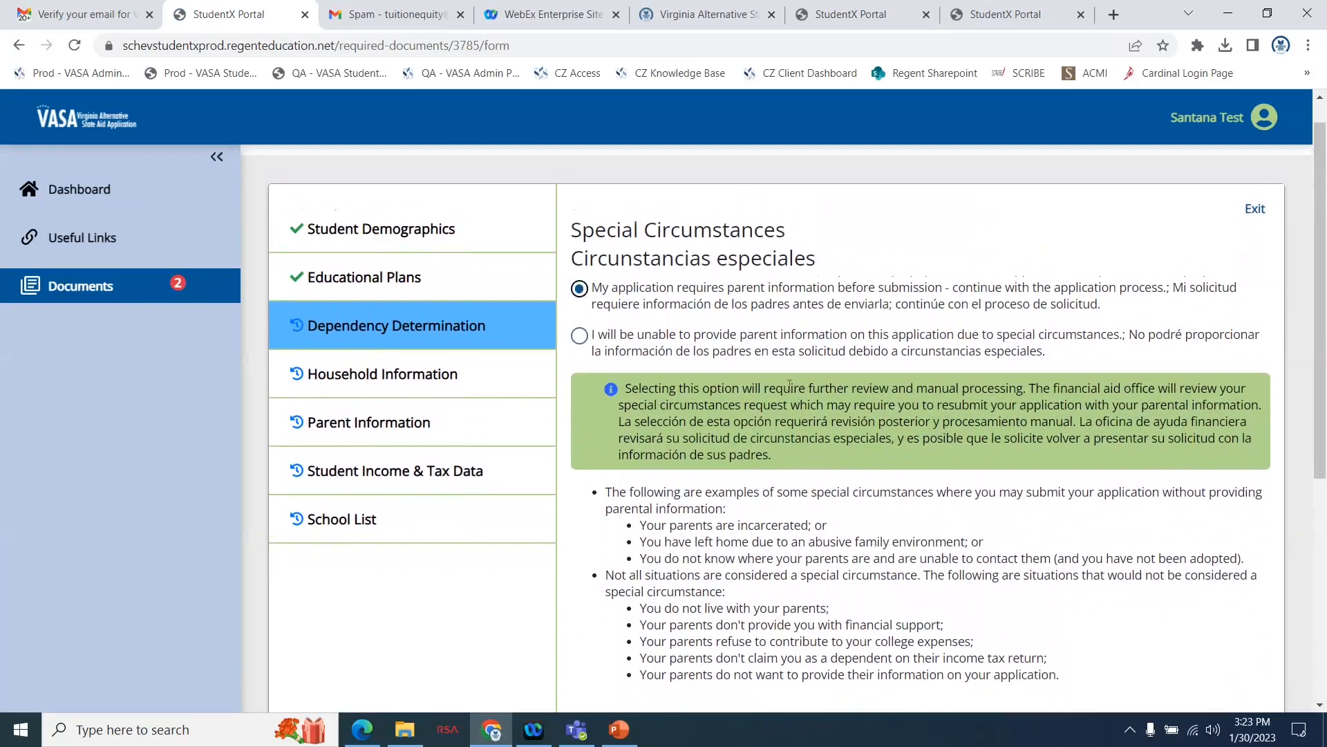
{"action": "scroll", "coordinate": [873, 494], "scroll_direction": "down", "scroll_amount": 5}
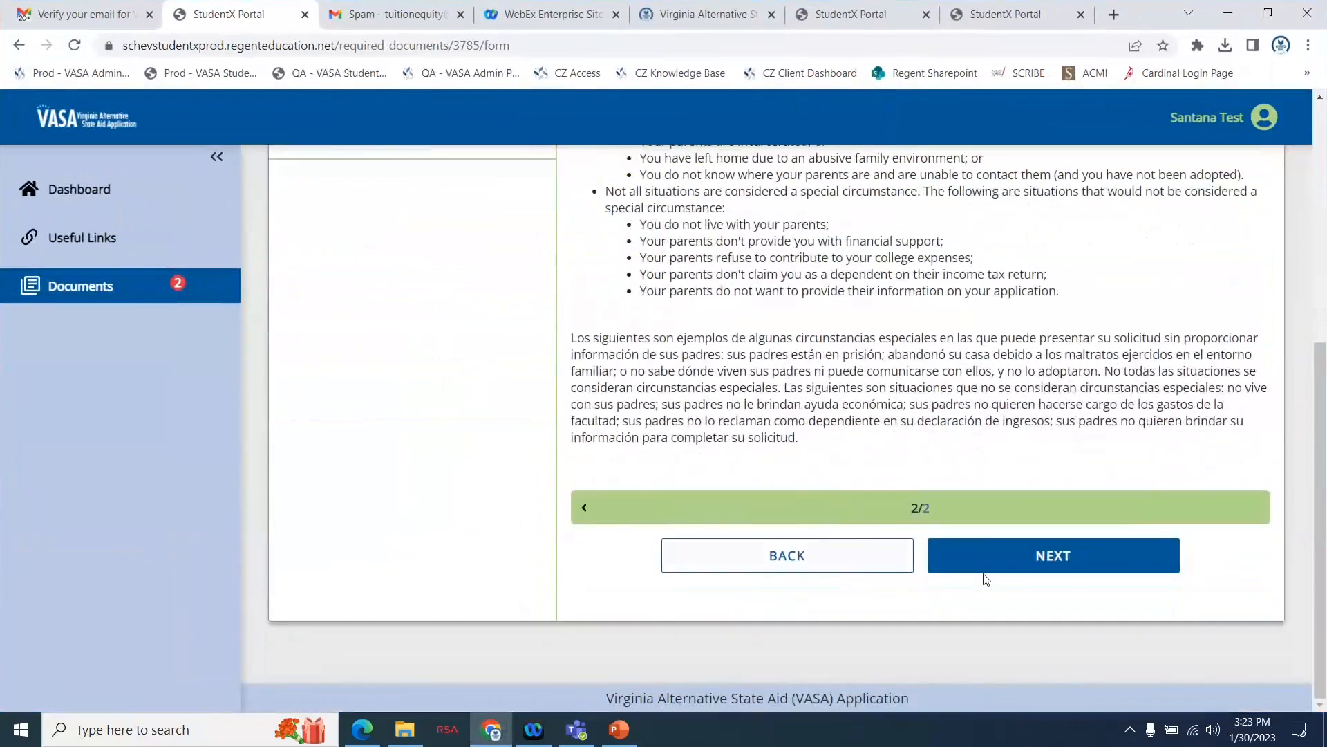
{"action": "left_click", "coordinate": [996, 570]}
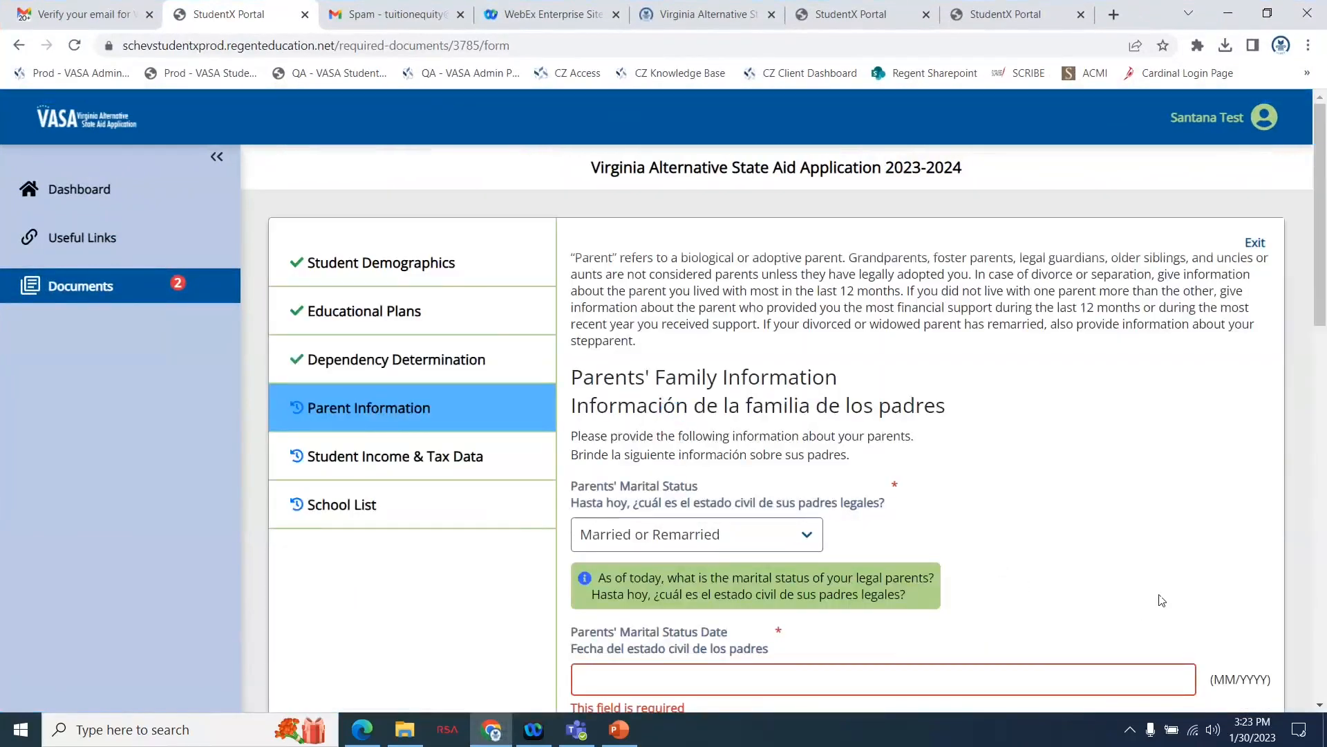
Set the Parents' Marital Status to Married or Remarried in the Parents' Family Information.
{"action": "scroll", "coordinate": [1129, 470], "scroll_direction": "down", "scroll_amount": 3}
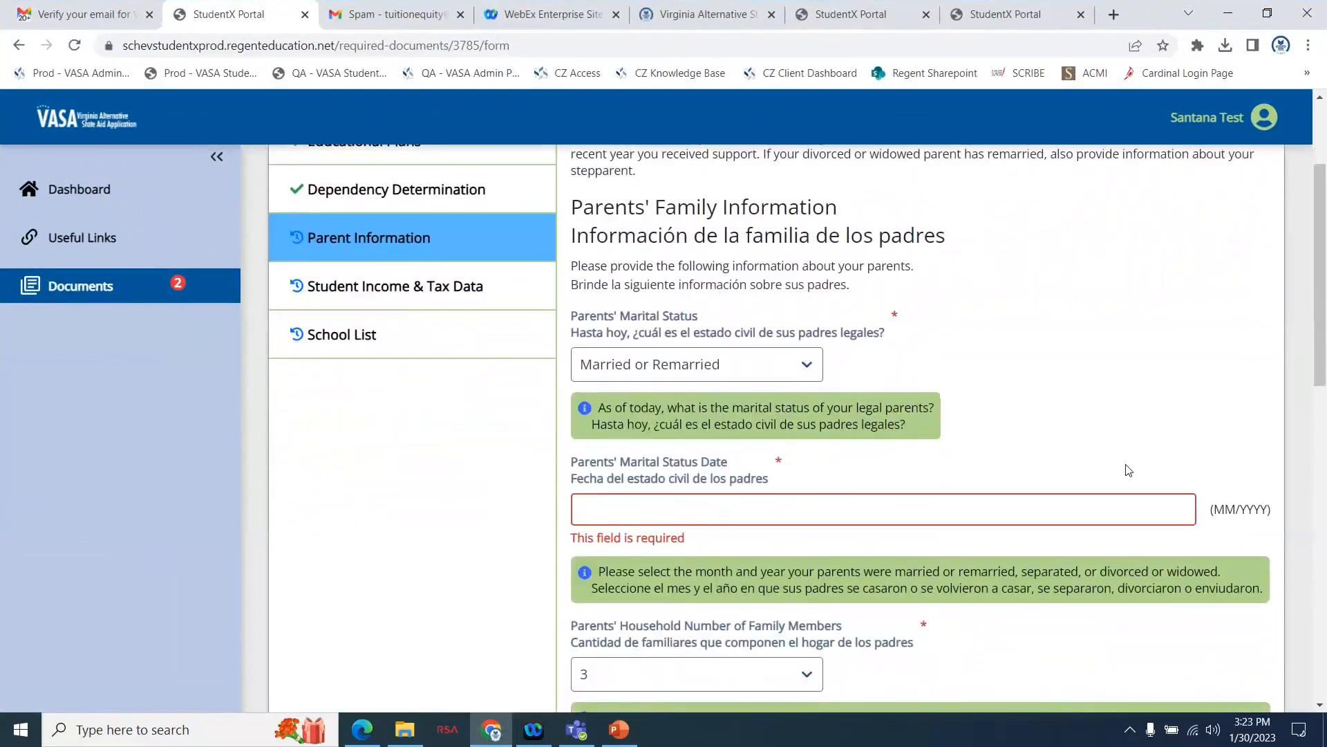
{"action": "left_click", "coordinate": [817, 320]}
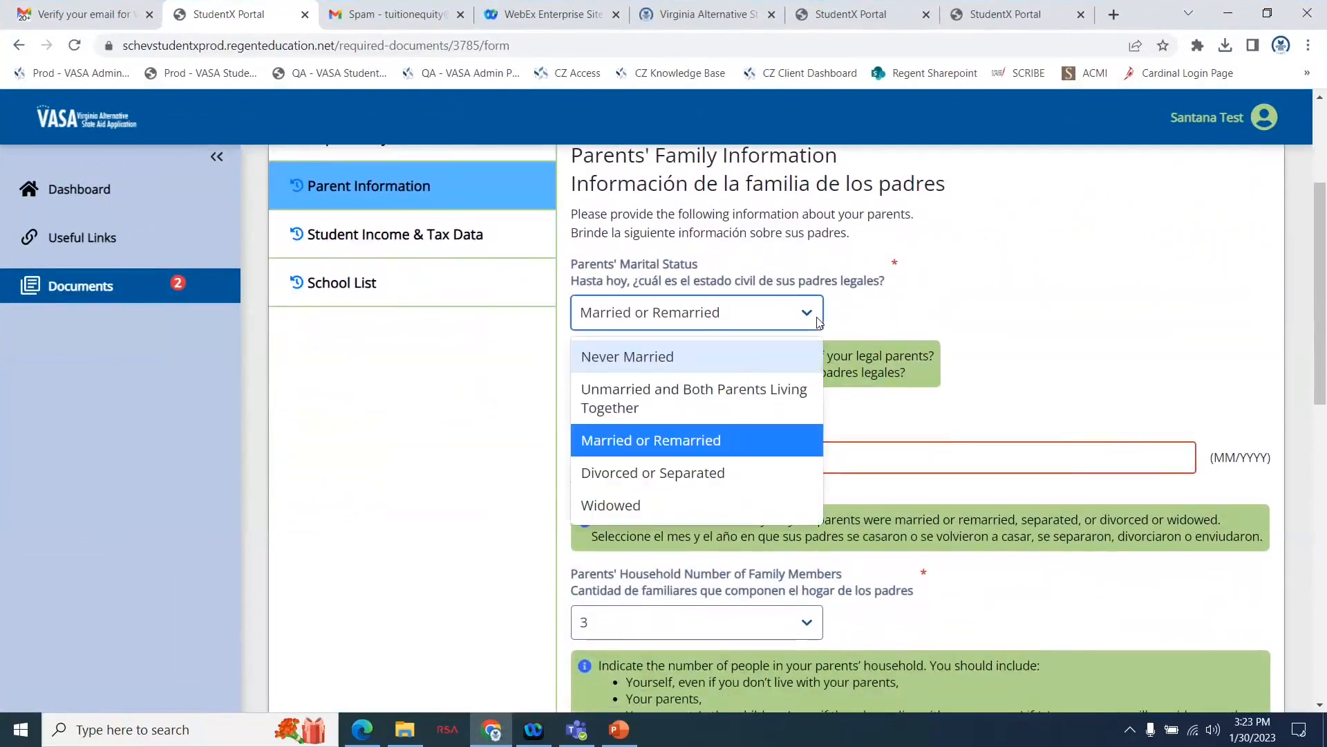
{"action": "left_click", "coordinate": [666, 441]}
Enter 02/1995 as the Parents' Marital Status Date.
{"action": "scroll", "coordinate": [937, 416], "scroll_direction": "down", "scroll_amount": 2}
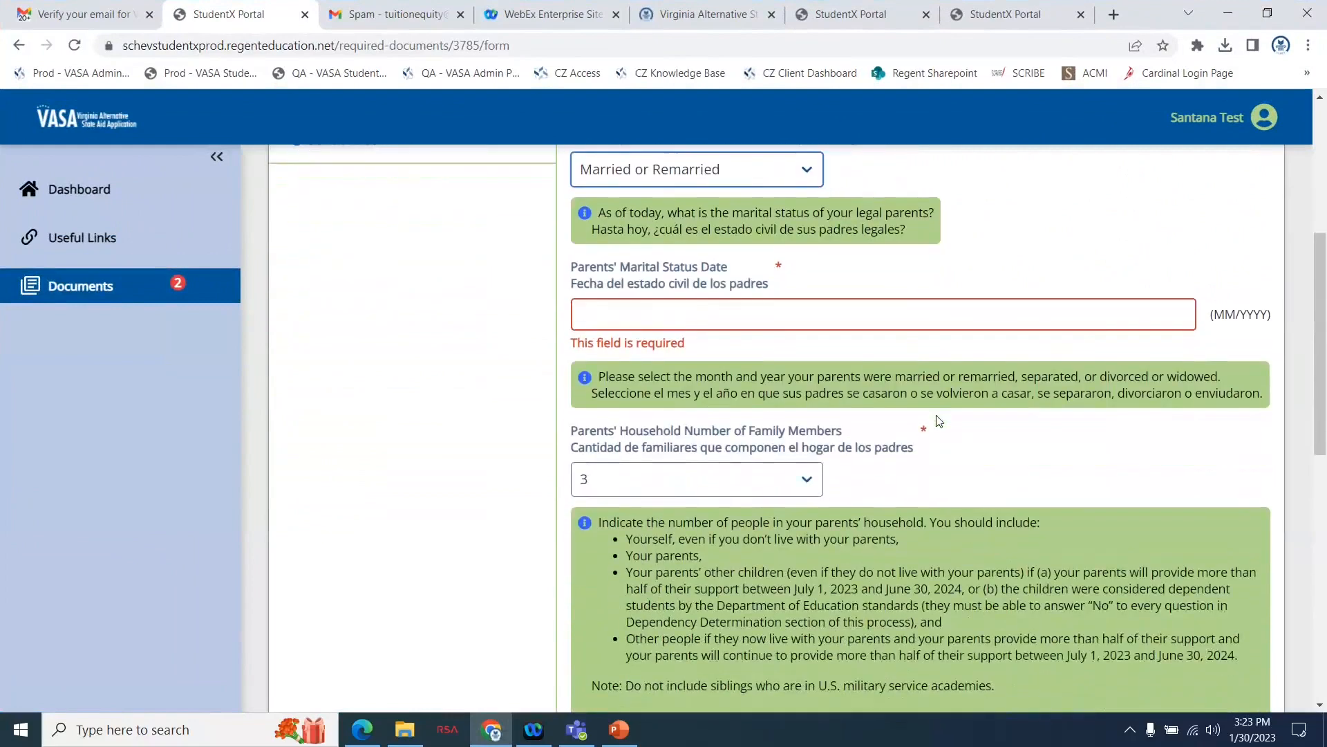
{"action": "left_click", "coordinate": [846, 312]}
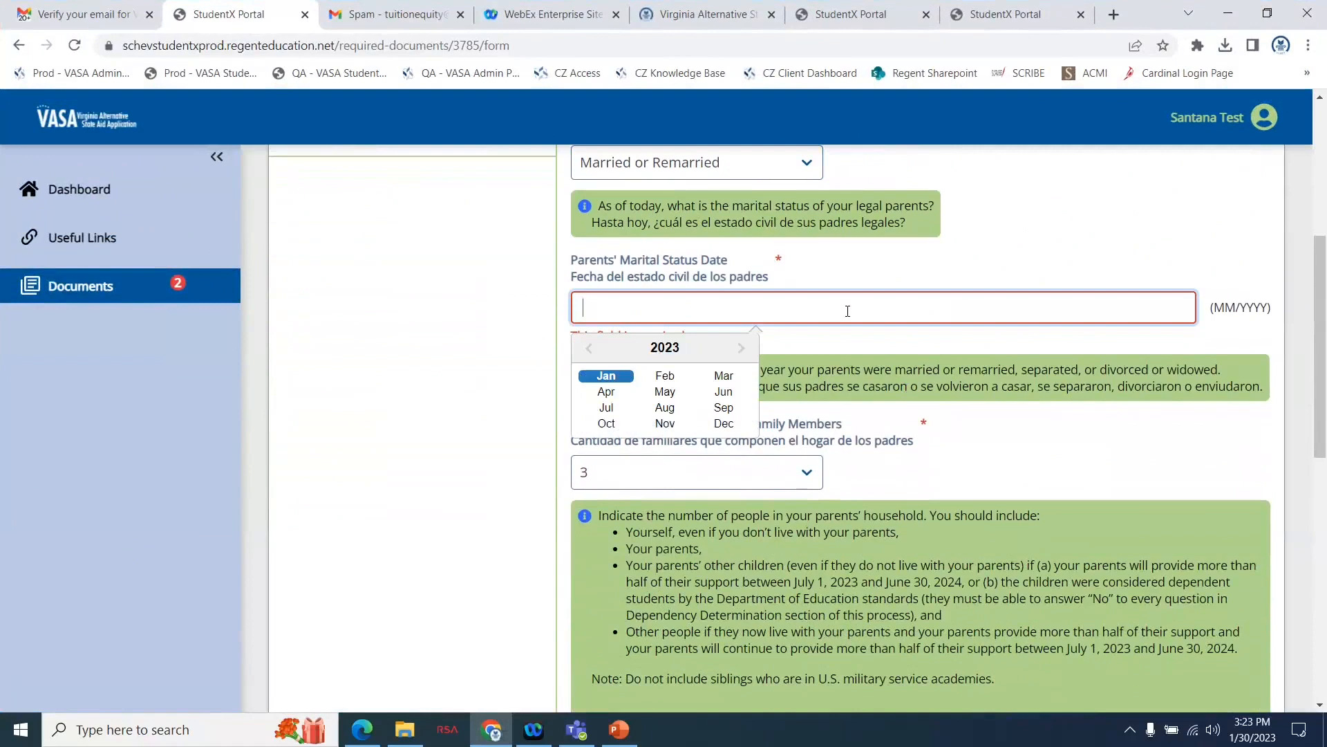
{"action": "type", "text": "02/"}
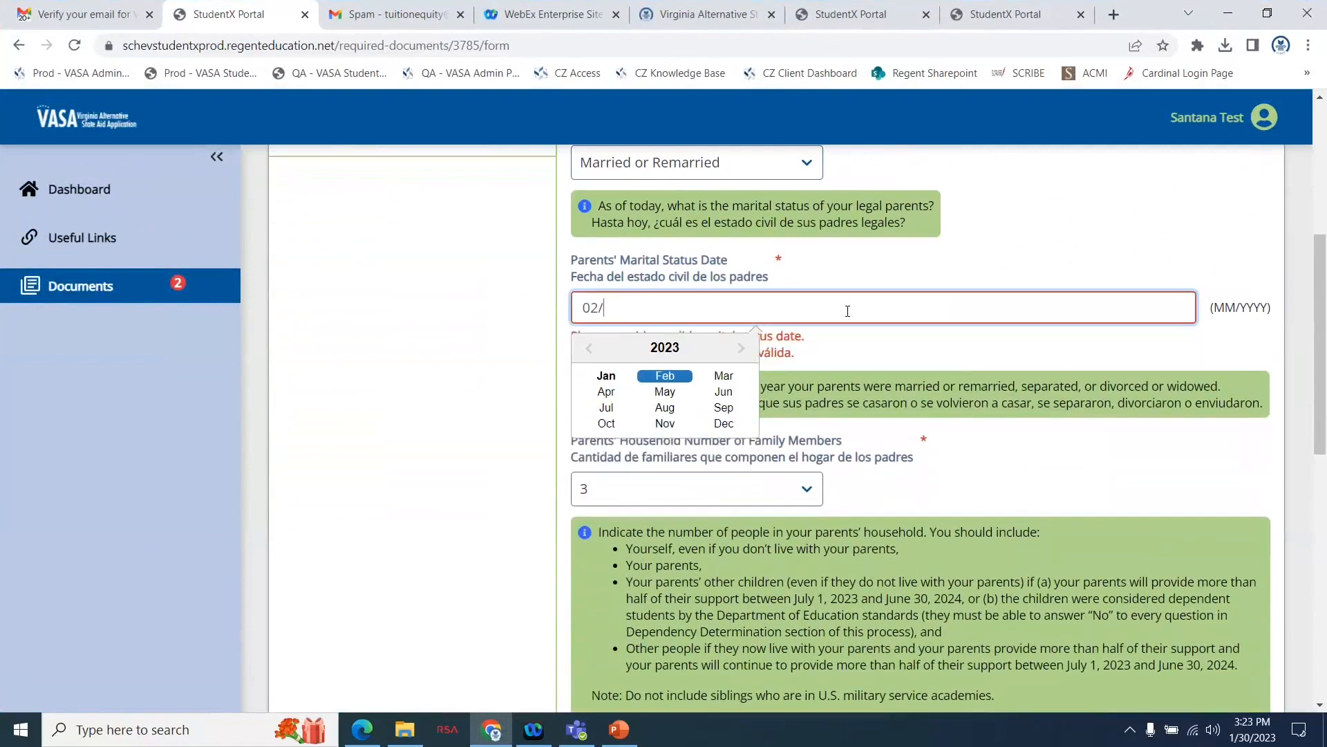
{"action": "type", "text": "02/"}
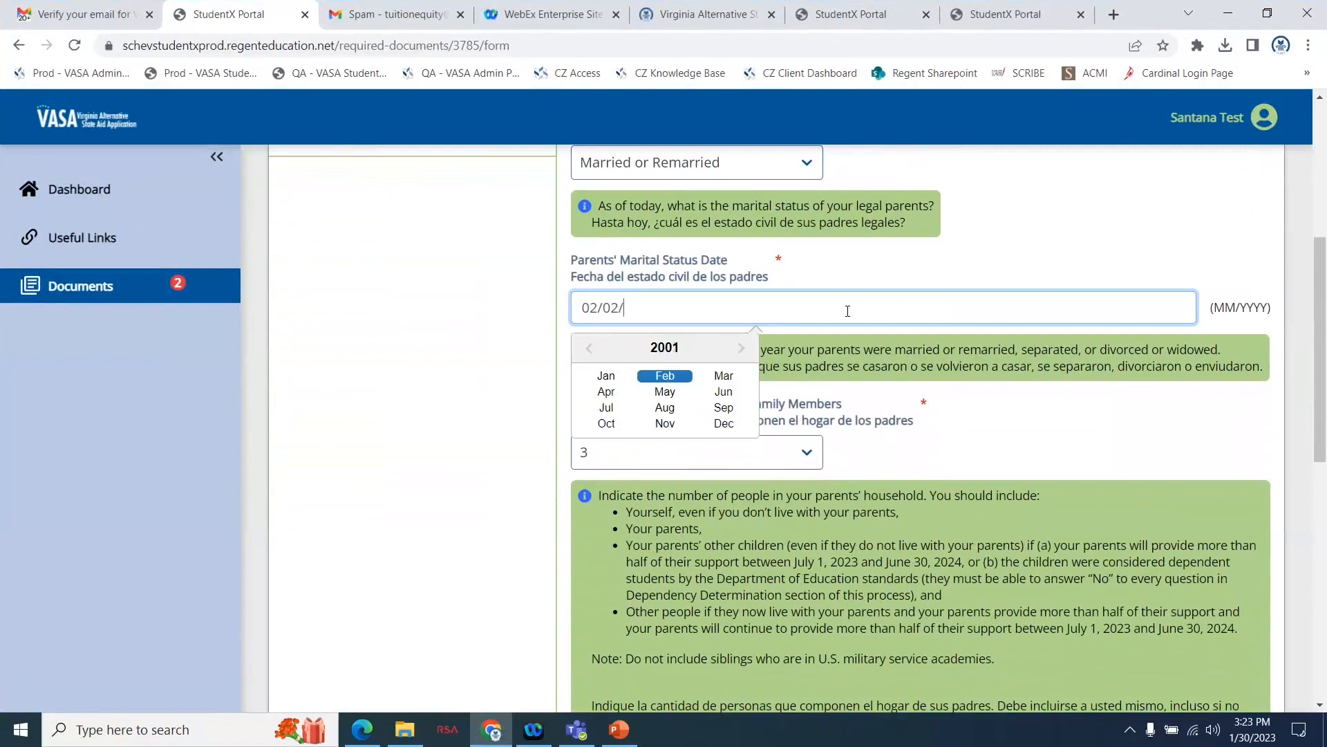
{"action": "type", "text": "1995"}
{"action": "left_click", "coordinate": [1008, 236]}
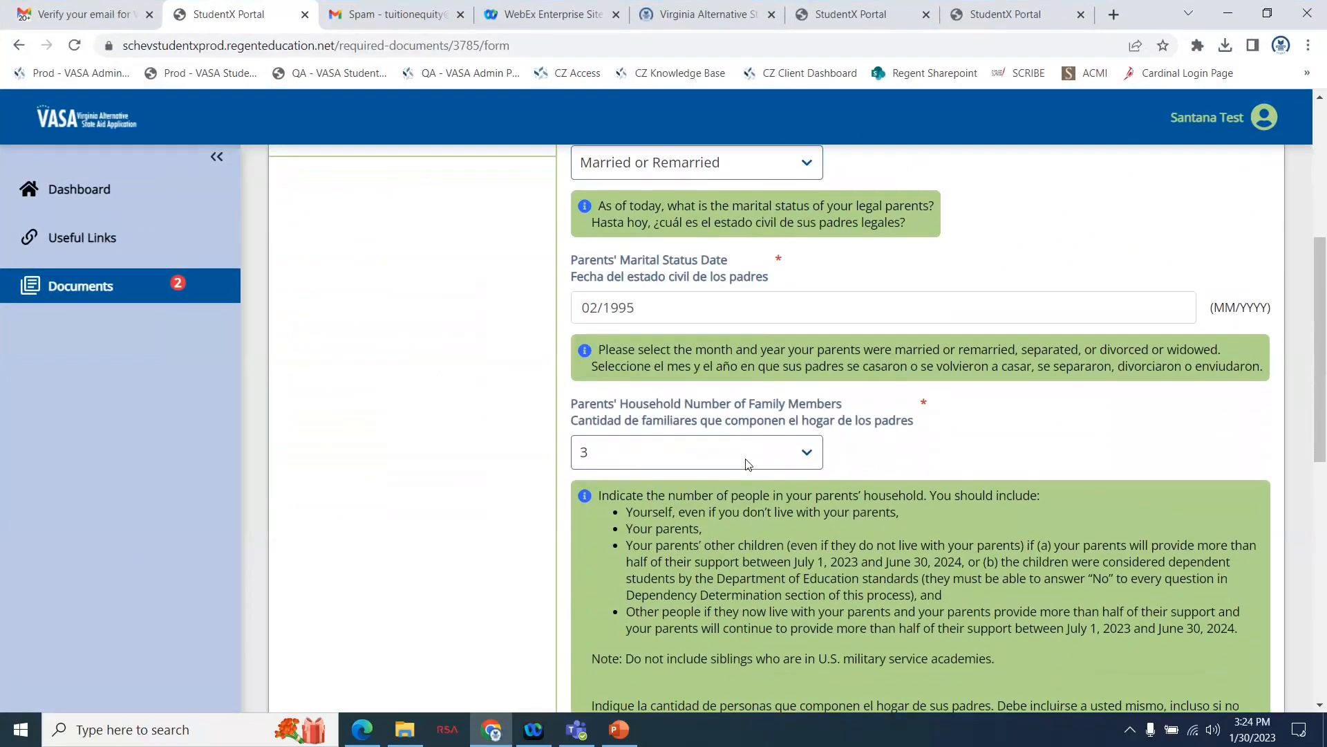
Keep 3 family members and 1 in college for the parents' household, and continue to the Parent 1 Information page.
{"action": "scroll", "coordinate": [889, 474], "scroll_direction": "down", "scroll_amount": 2}
{"action": "scroll", "coordinate": [886, 467], "scroll_direction": "down", "scroll_amount": 3}
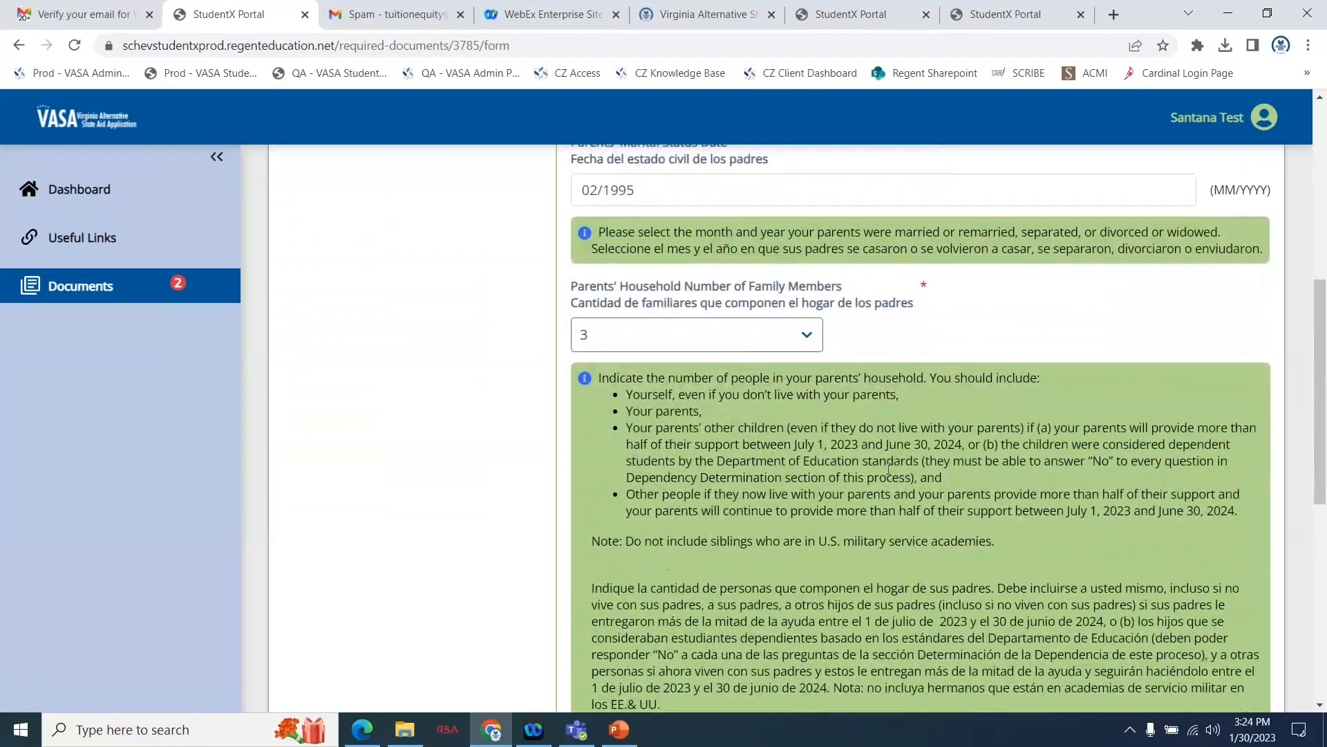
{"action": "scroll", "coordinate": [812, 383], "scroll_direction": "down", "scroll_amount": 2}
{"action": "left_click", "coordinate": [750, 289]}
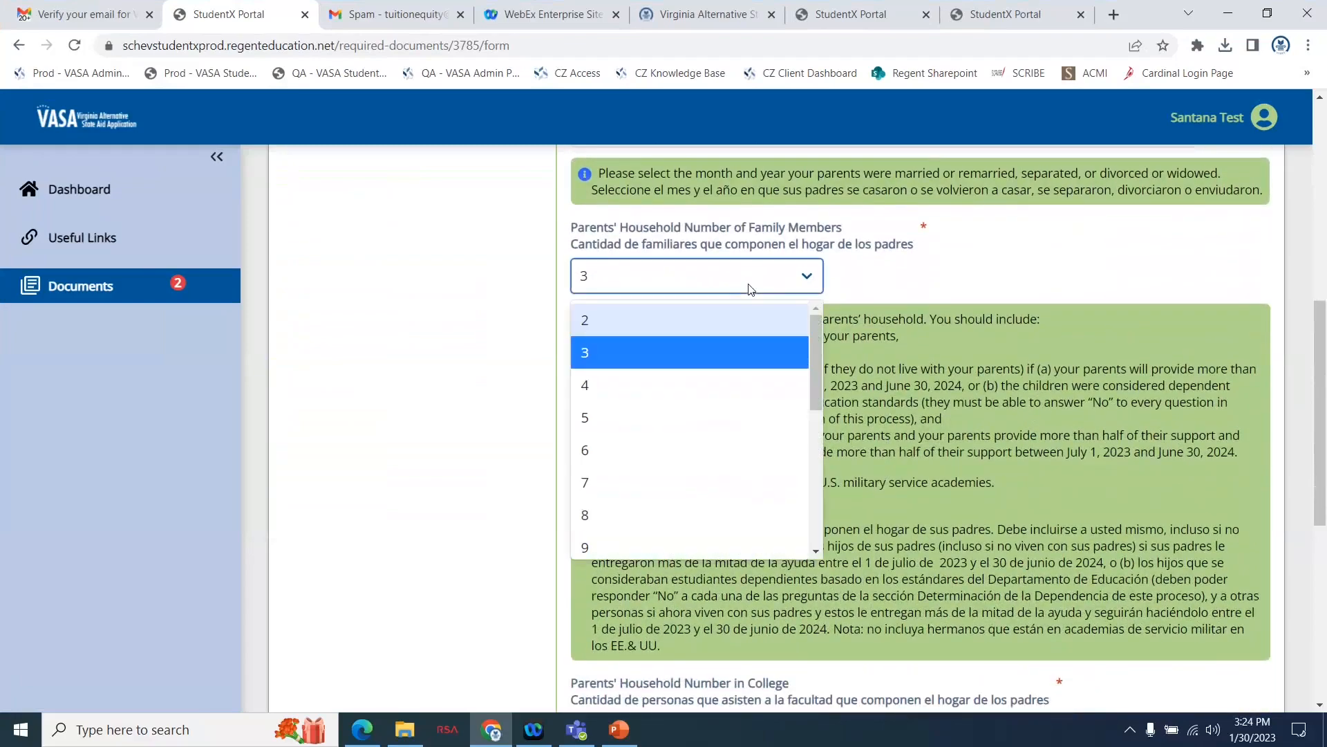
{"action": "scroll", "coordinate": [920, 346], "scroll_direction": "down", "scroll_amount": 5}
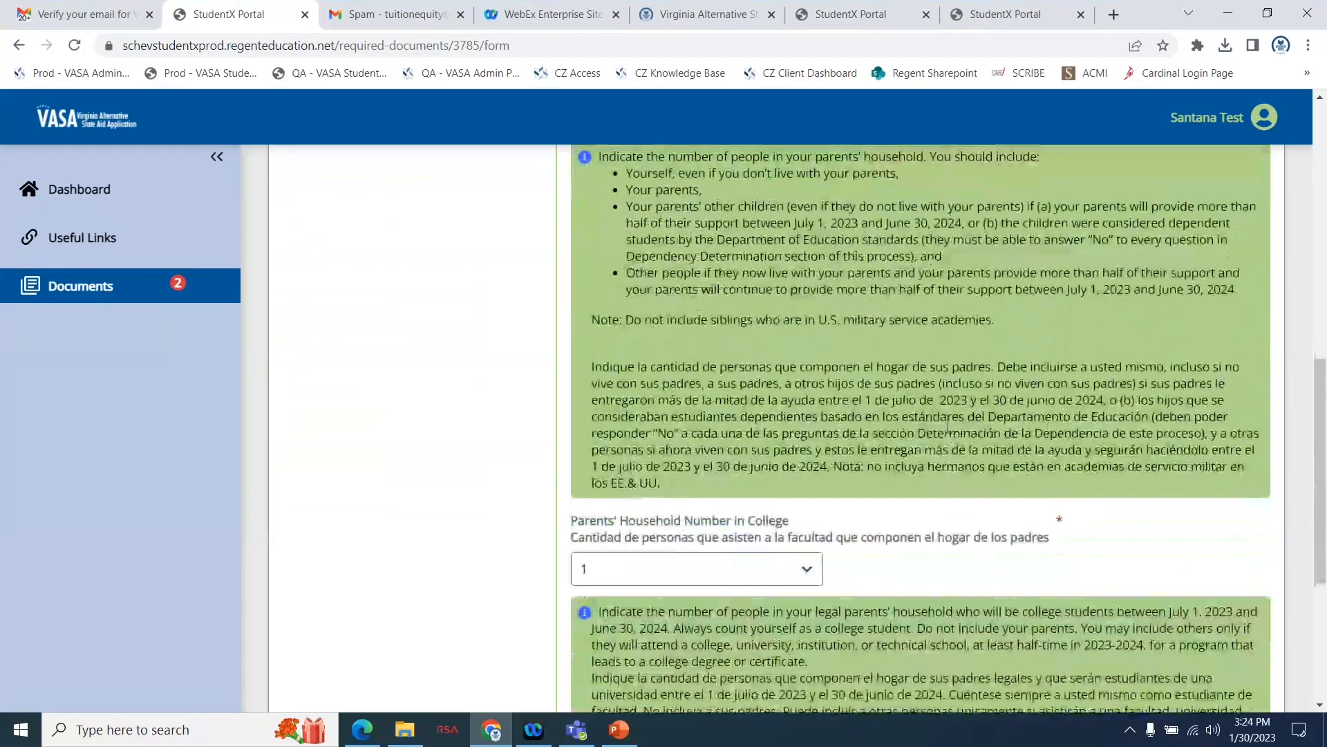
{"action": "scroll", "coordinate": [946, 430], "scroll_direction": "down", "scroll_amount": 1}
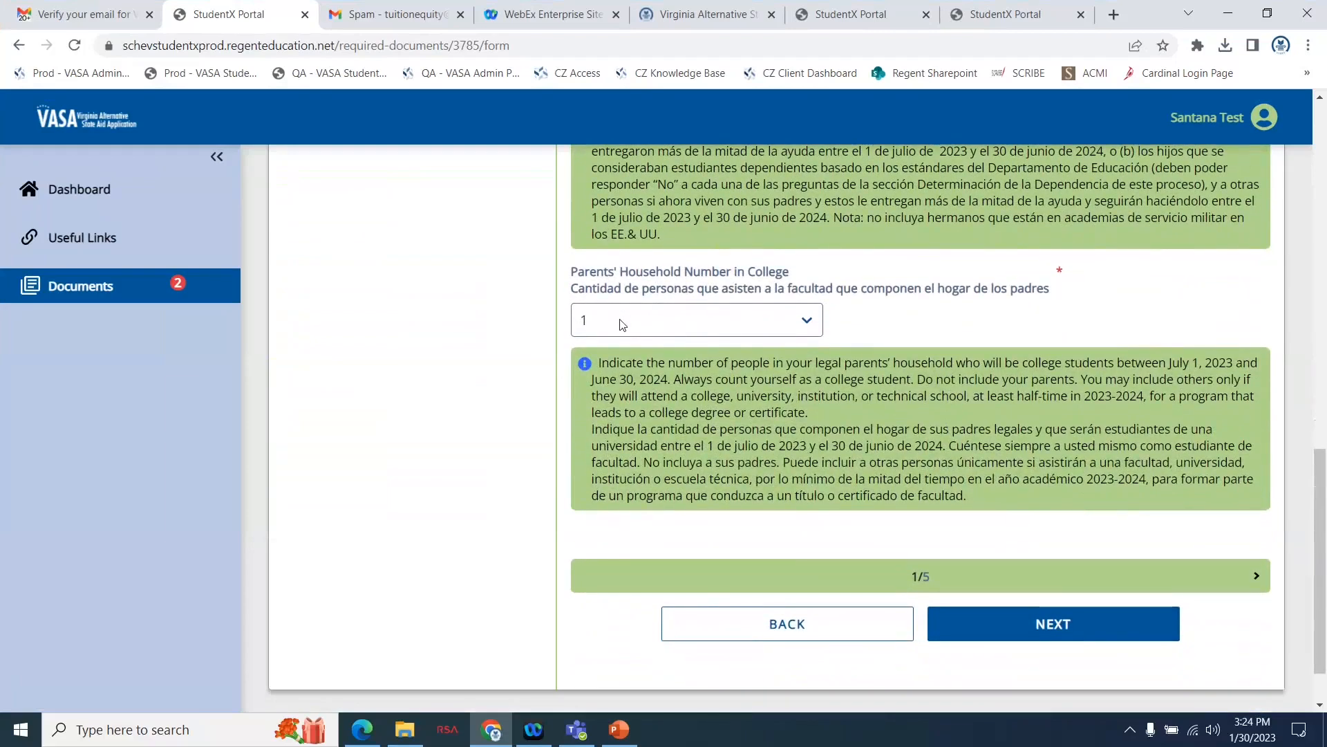
{"action": "left_click", "coordinate": [996, 636]}
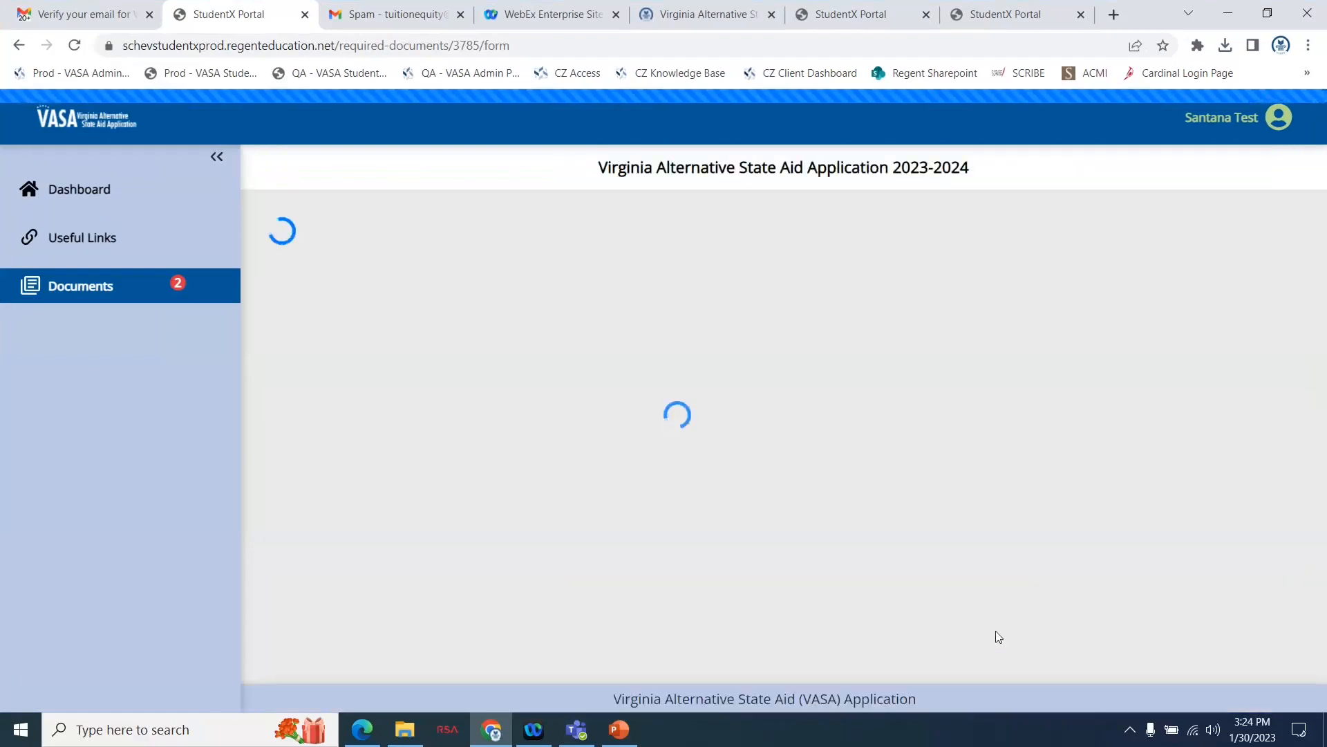
Fill in the Parent 1 SSN with the all-zeros placeholder and enter that parent's last and first names.
{"action": "scroll", "coordinate": [1058, 518], "scroll_direction": "down", "scroll_amount": 1}
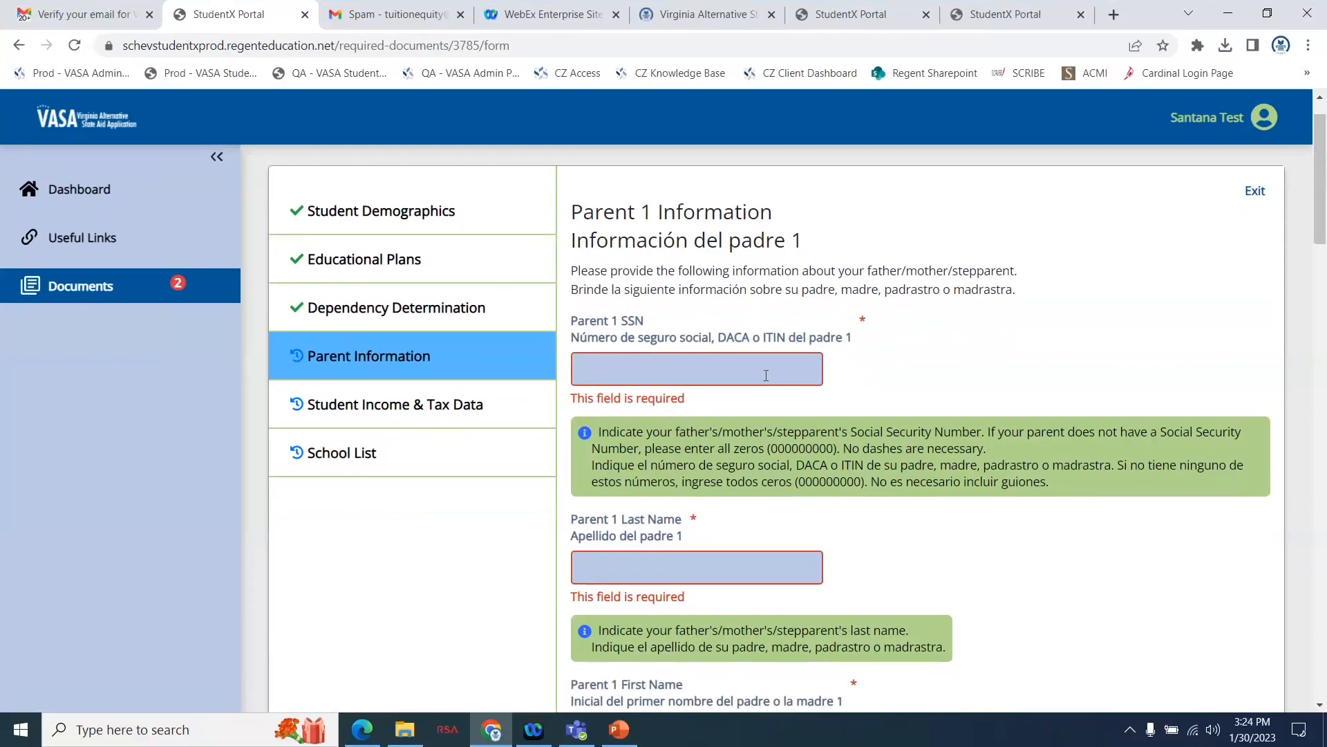
{"action": "type", "text": "000000000"}
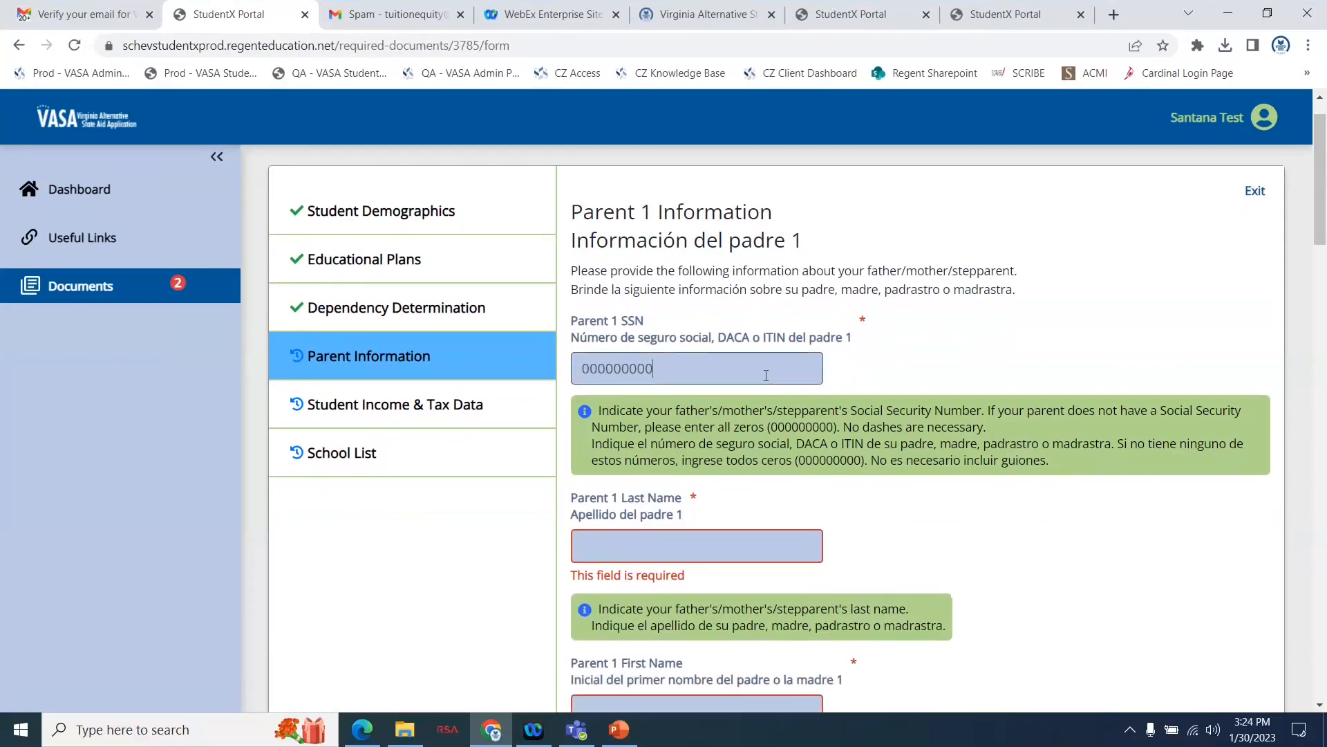
{"action": "scroll", "coordinate": [902, 532], "scroll_direction": "down", "scroll_amount": 2}
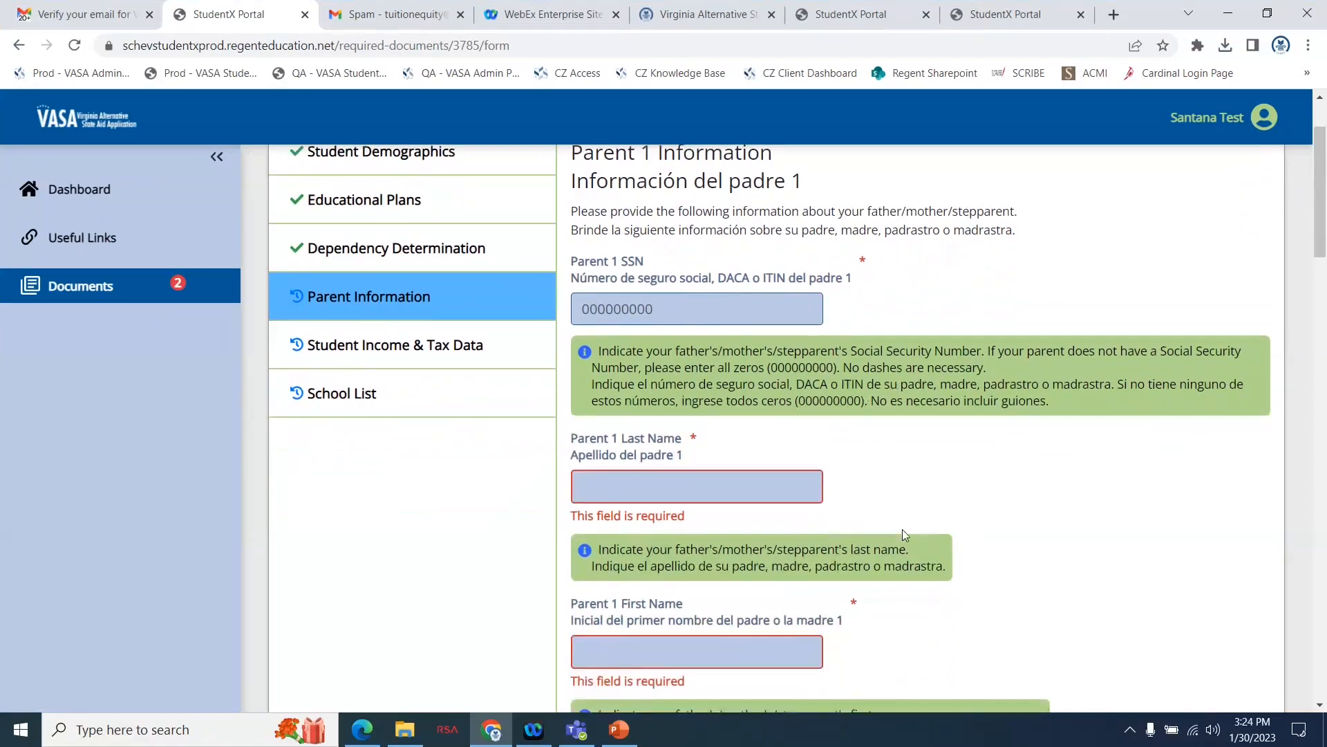
{"action": "scroll", "coordinate": [766, 480], "scroll_direction": "down", "scroll_amount": 1}
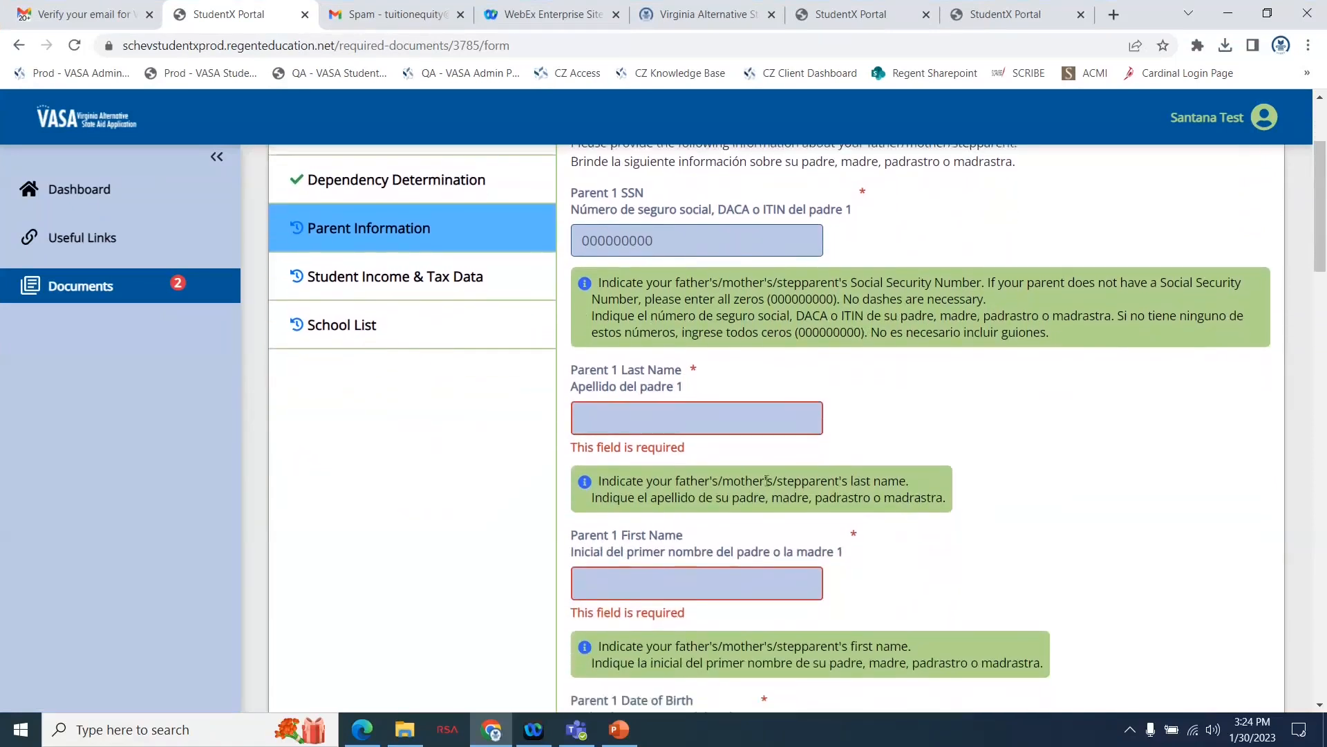
{"action": "left_click", "coordinate": [666, 418]}
{"action": "type", "text": "Test"}
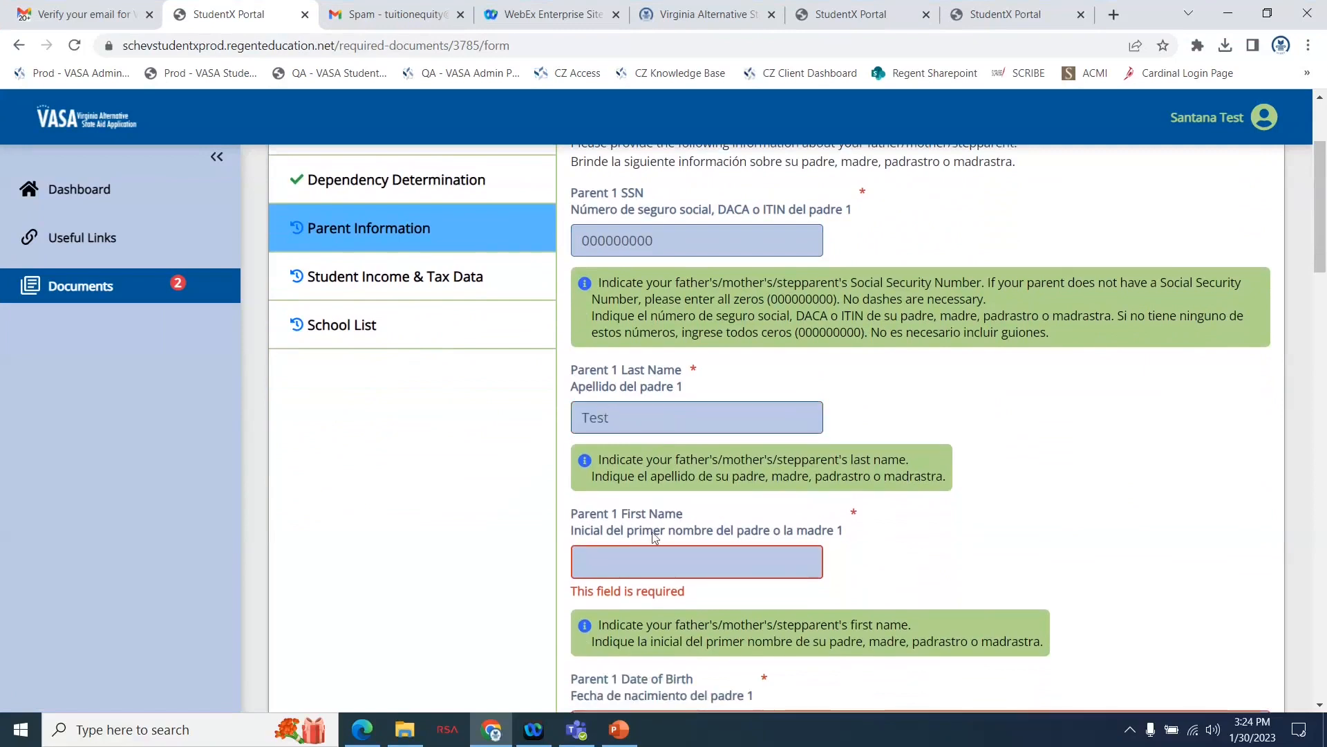
{"action": "left_click", "coordinate": [642, 564]}
{"action": "type", "text": "Sandy"}
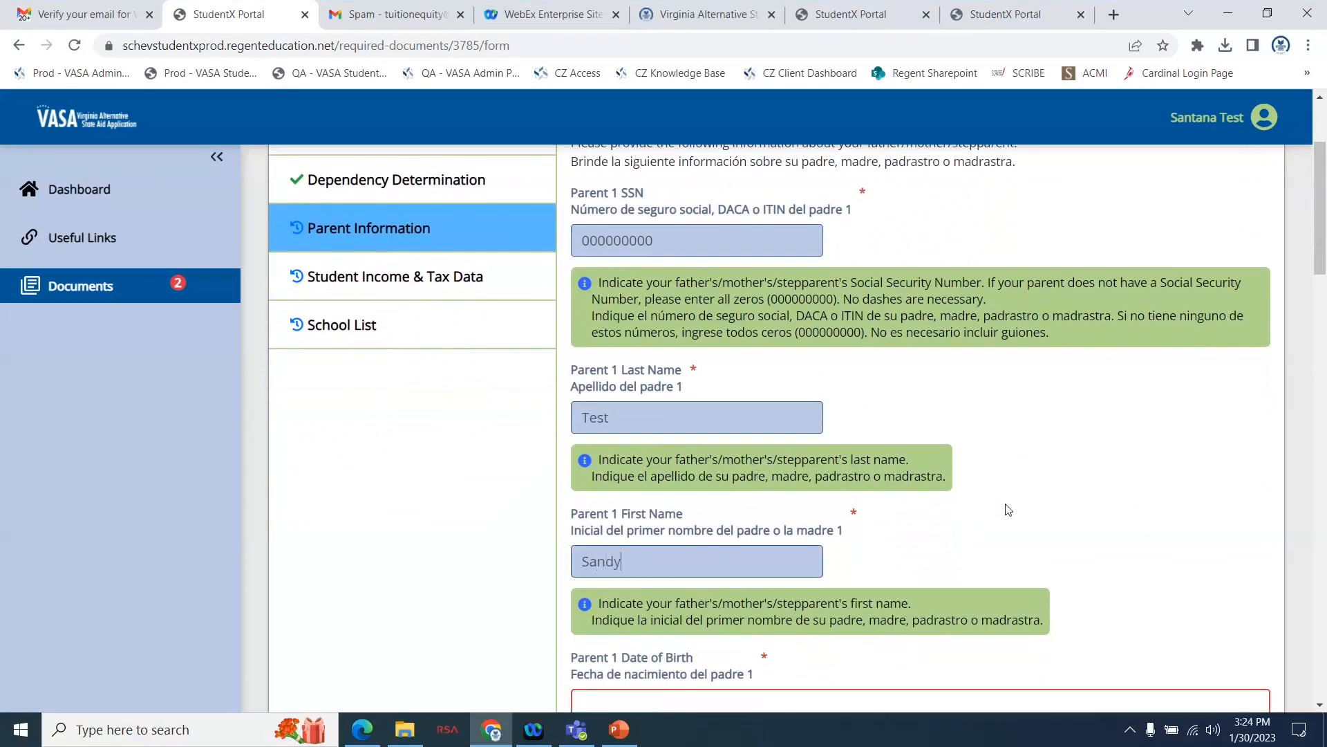
Enter Parent 1's date of birth in month/day/year format.
{"action": "scroll", "coordinate": [1005, 510], "scroll_direction": "down", "scroll_amount": 4}
{"action": "left_click", "coordinate": [896, 433]}
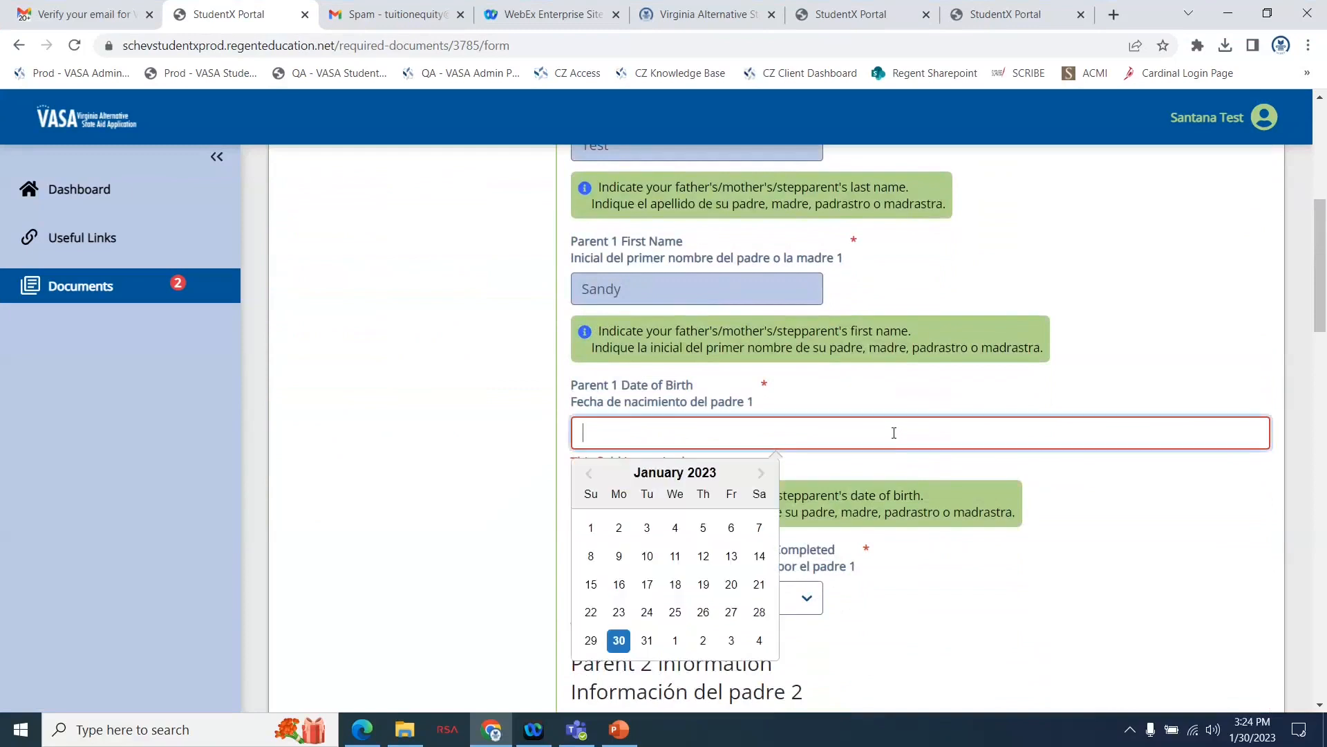
{"action": "type", "text": "02"}
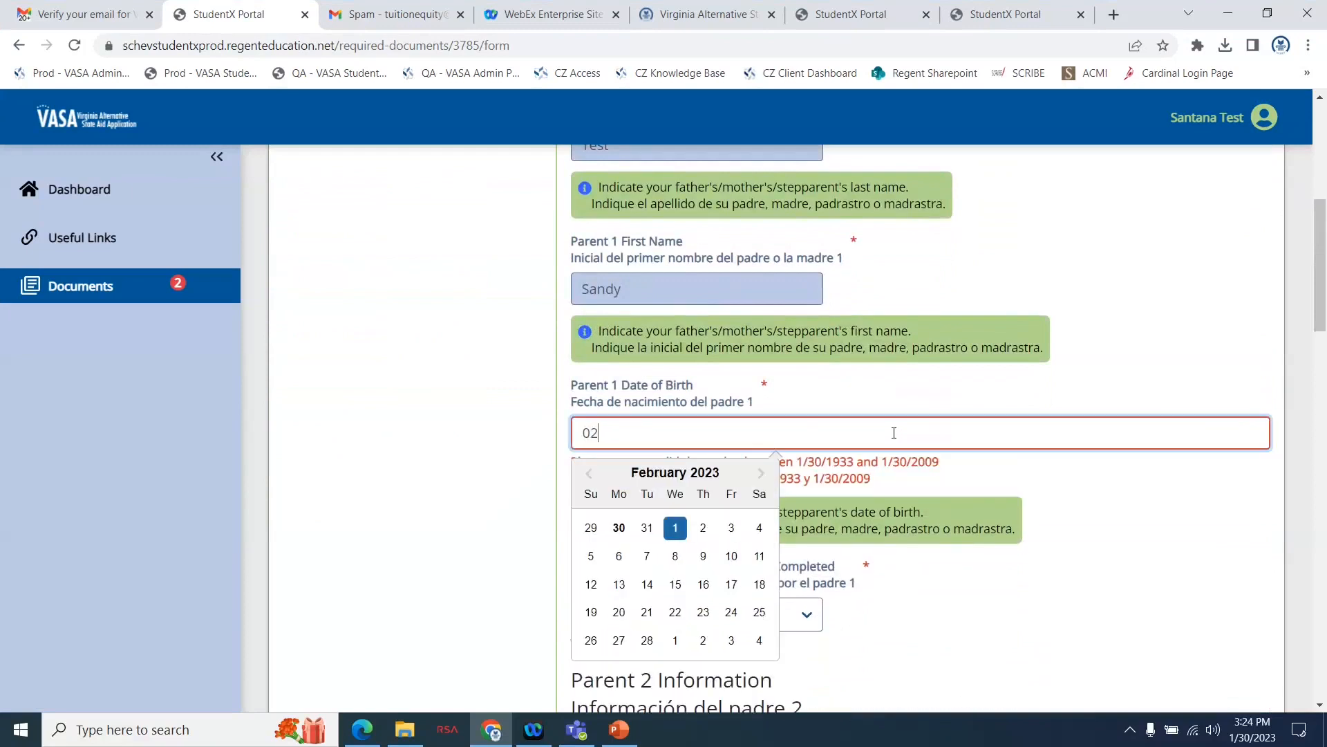
{"action": "type", "text": "/02/"}
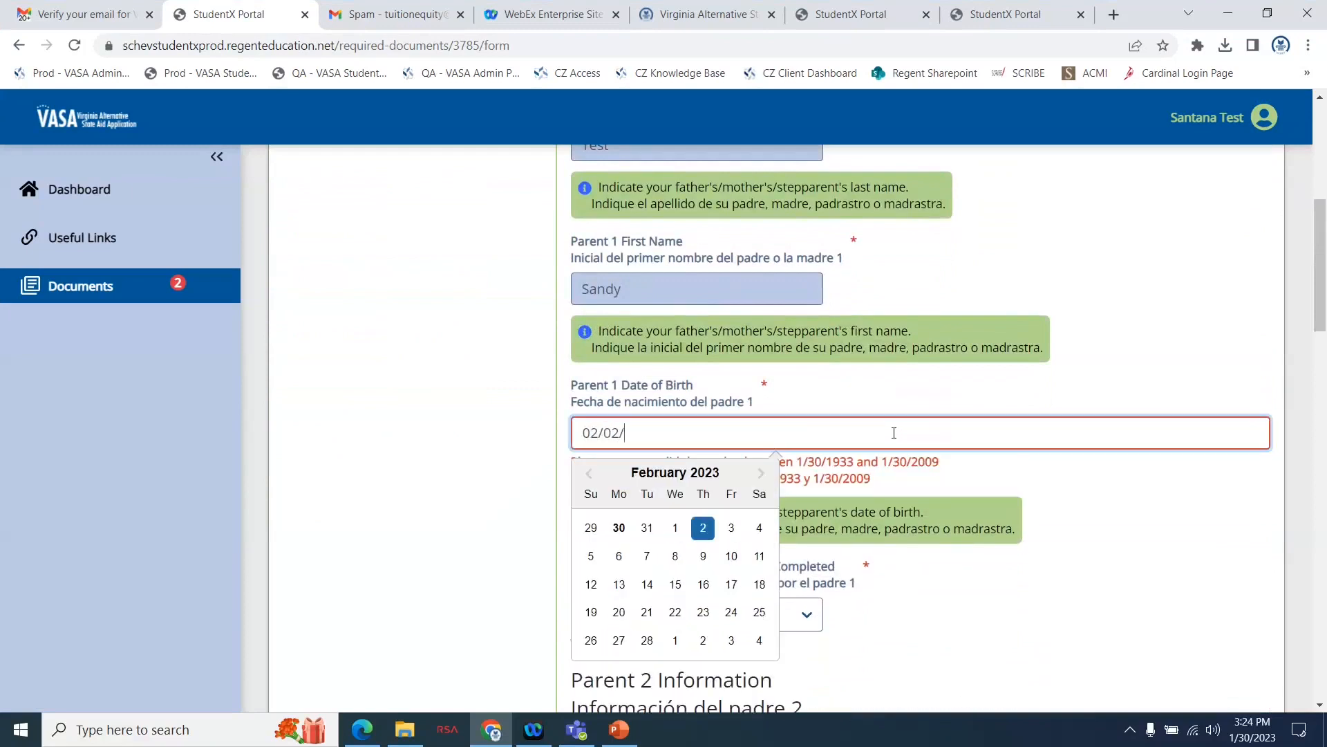
{"action": "type", "text": "1975"}
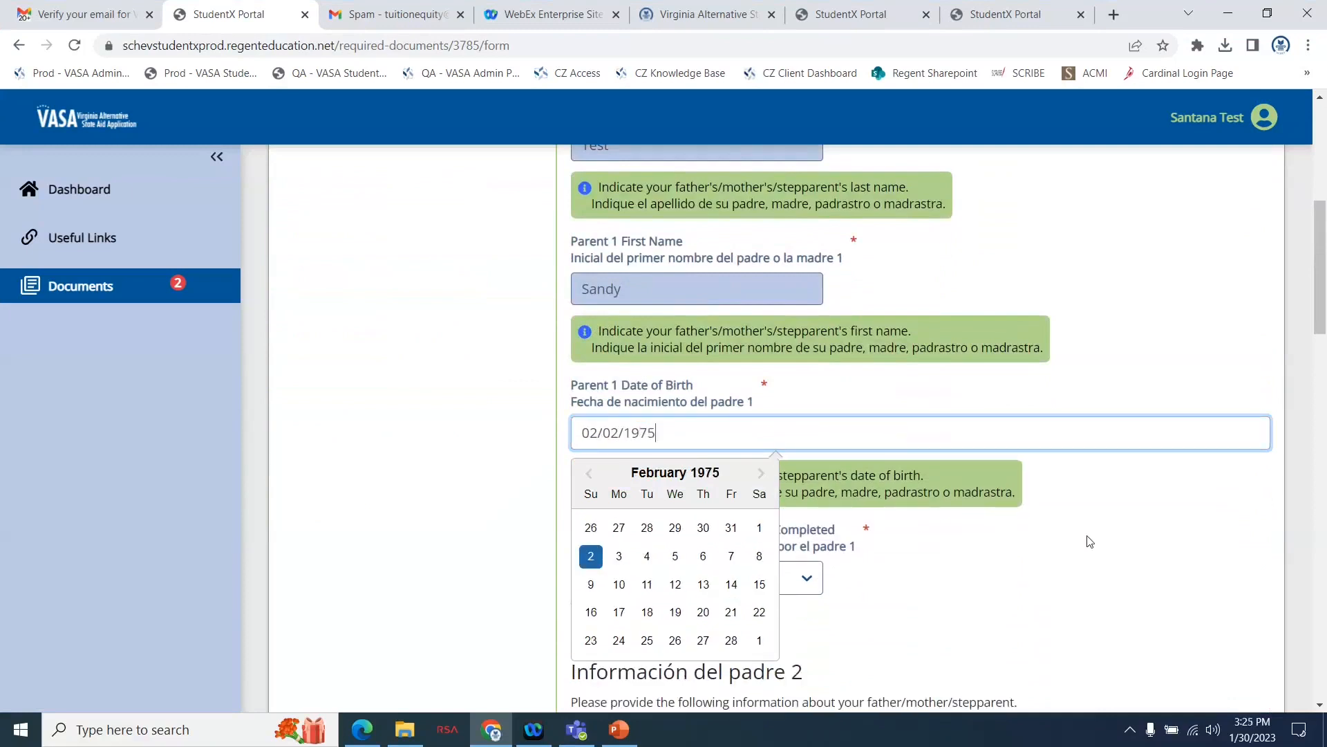
{"action": "key", "text": "Tab"}
Set the highest level of education Parent 1 completed to College or Beyond.
{"action": "scroll", "coordinate": [752, 486], "scroll_direction": "down", "scroll_amount": 2}
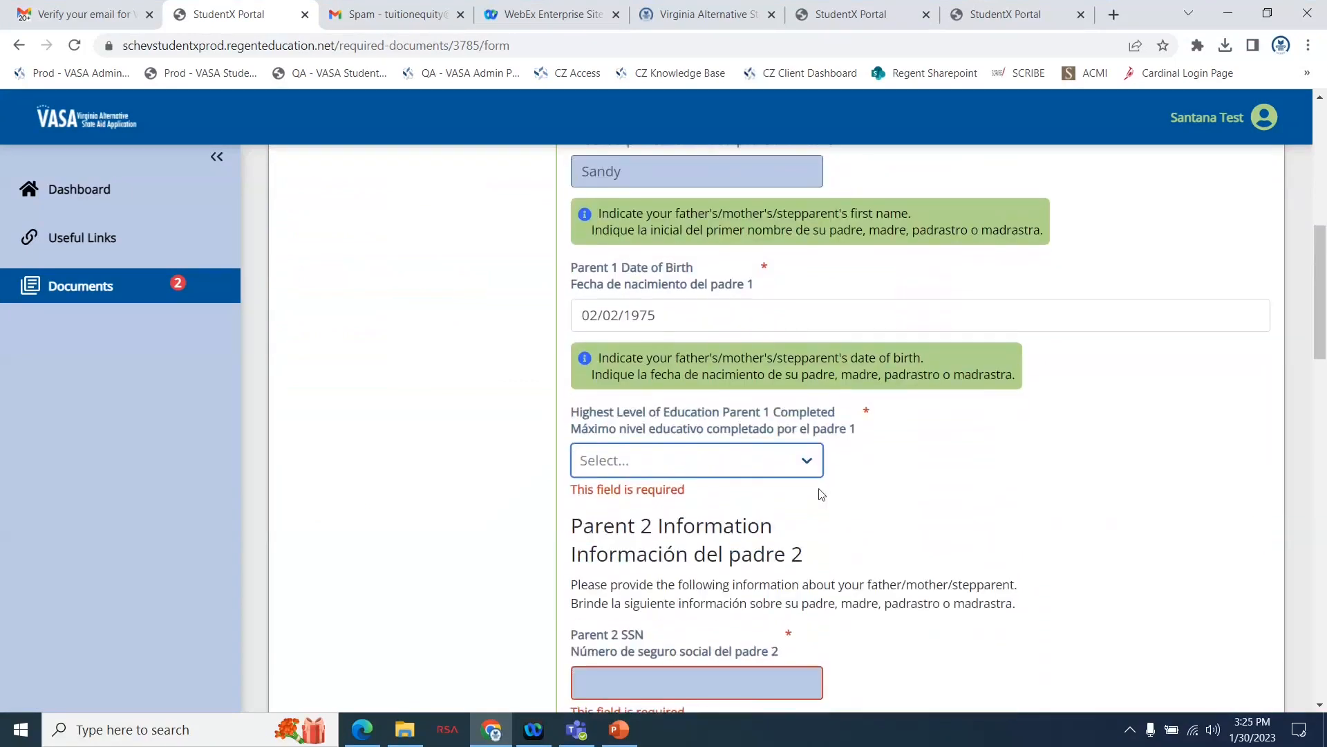
{"action": "left_click", "coordinate": [743, 462]}
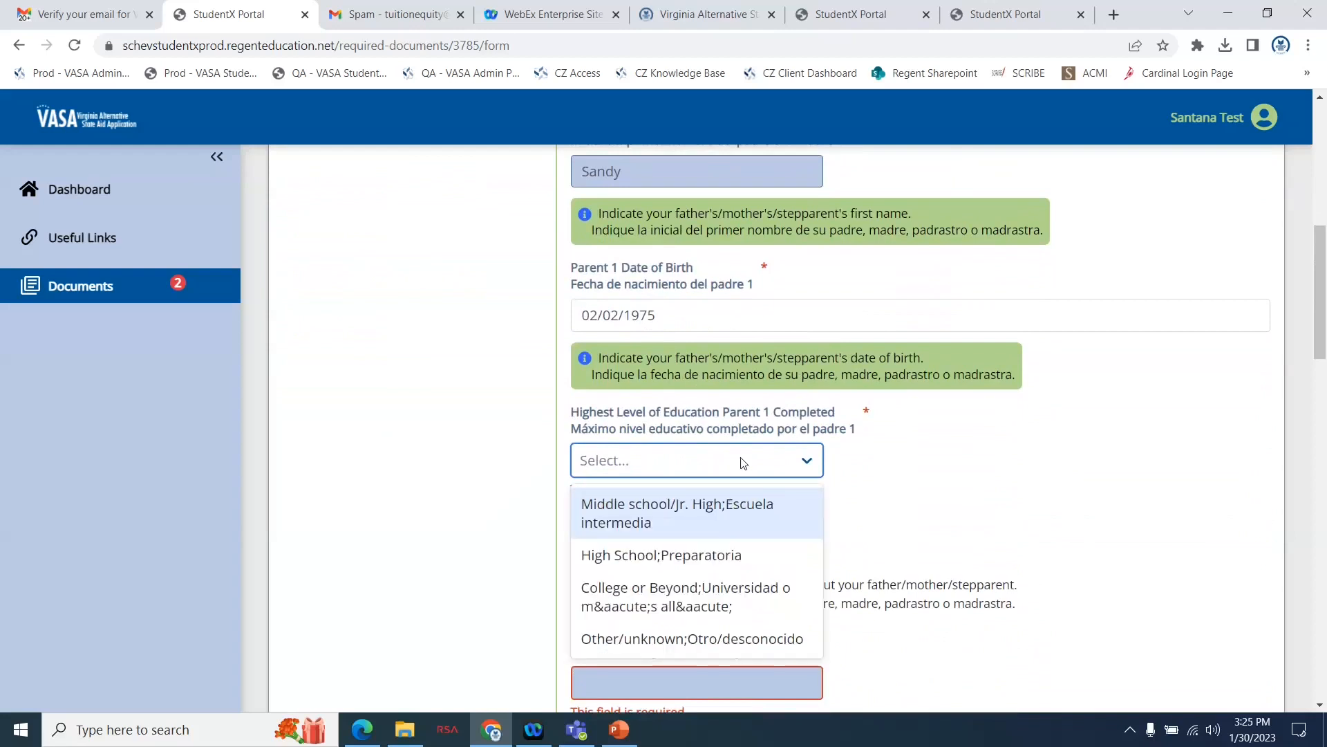
{"action": "left_click", "coordinate": [699, 596]}
Fill in the Parent 2 SSN with the all-zeros placeholder for a parent without a Social Security Number.
{"action": "scroll", "coordinate": [973, 515], "scroll_direction": "down", "scroll_amount": 3}
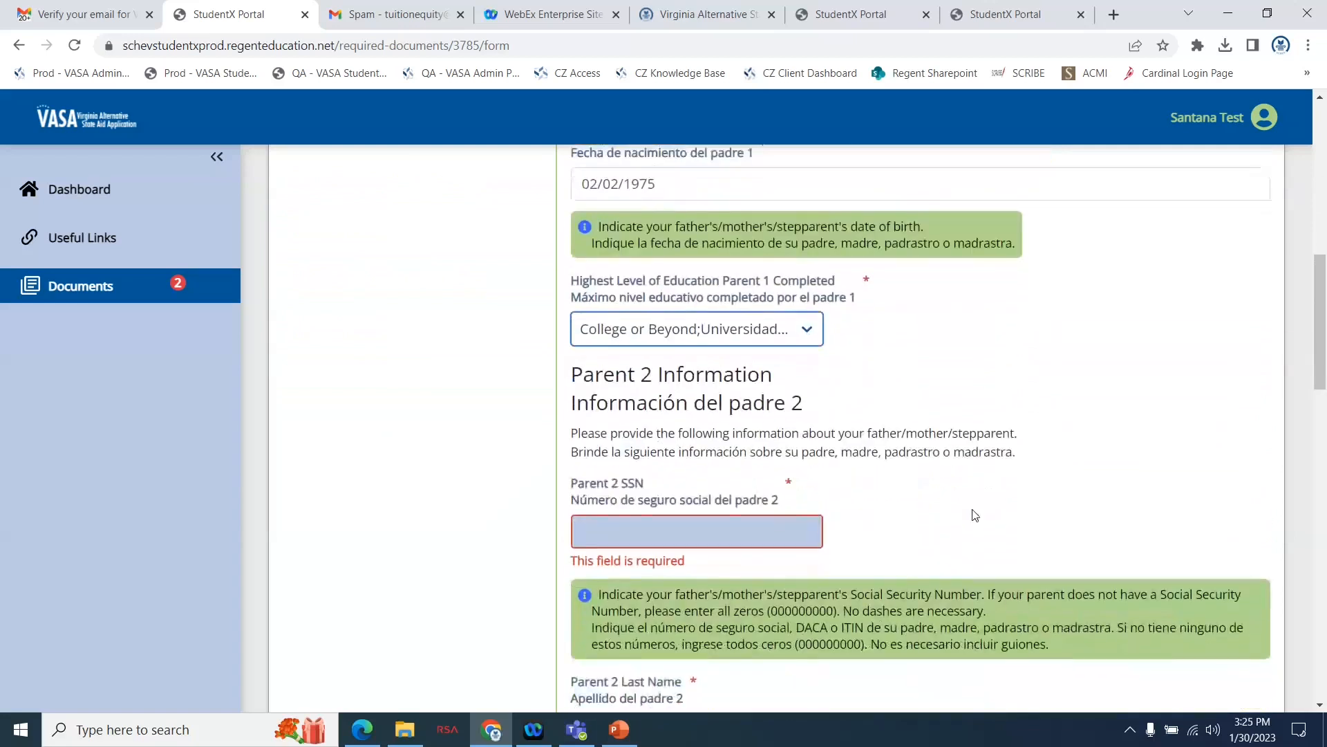
{"action": "scroll", "coordinate": [972, 514], "scroll_direction": "down", "scroll_amount": 1}
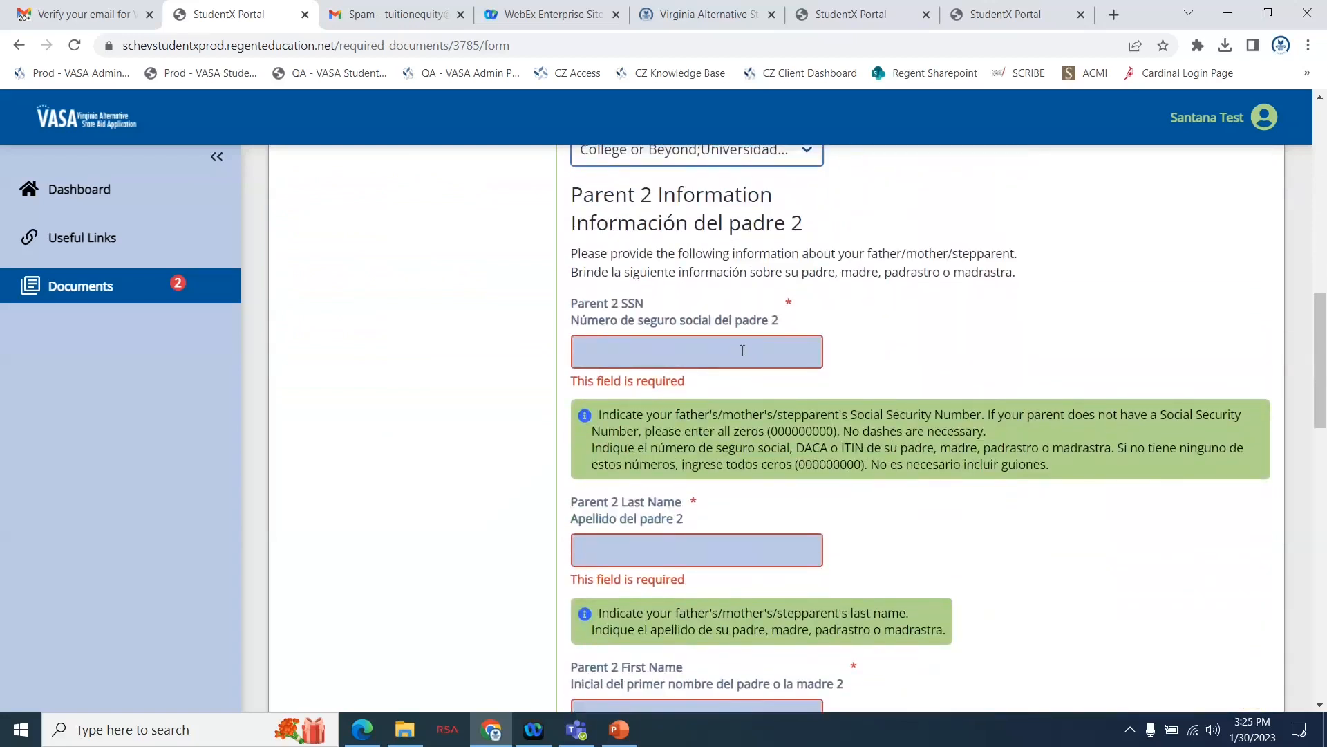
{"action": "left_click", "coordinate": [742, 351]}
{"action": "type", "text": "0"}
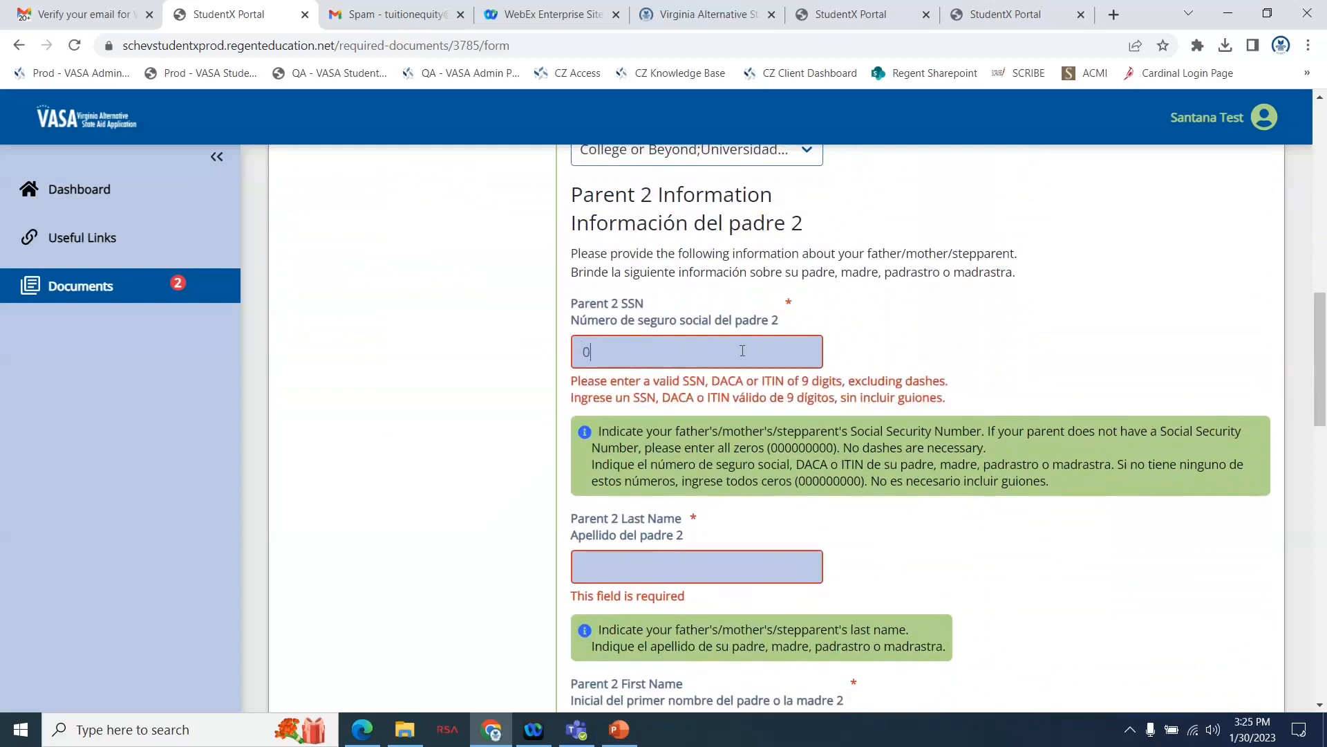
{"action": "type", "text": "00000000"}
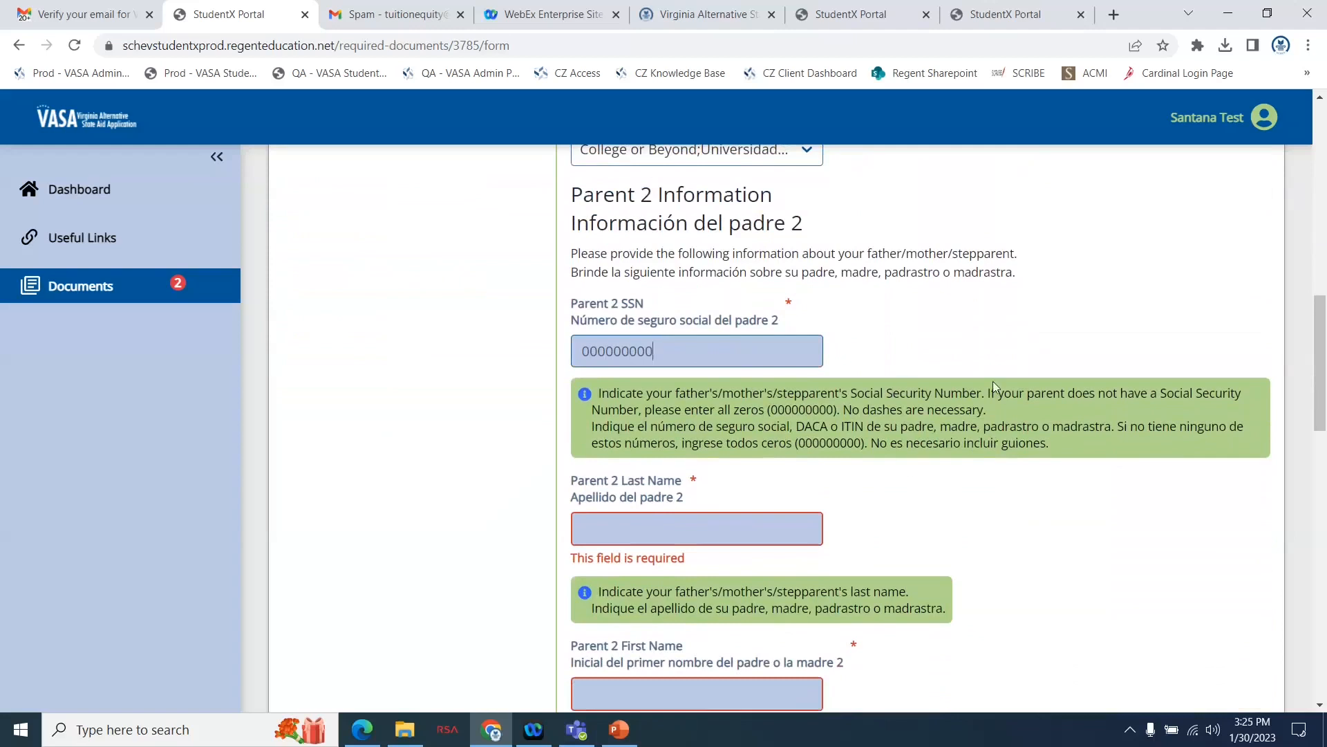
Enter Parent 2's last name and first name in their required fields.
{"action": "scroll", "coordinate": [993, 383], "scroll_direction": "down", "scroll_amount": 2}
{"action": "scroll", "coordinate": [993, 380], "scroll_direction": "down", "scroll_amount": 1}
{"action": "left_click", "coordinate": [684, 412]}
{"action": "type", "text": "Test"}
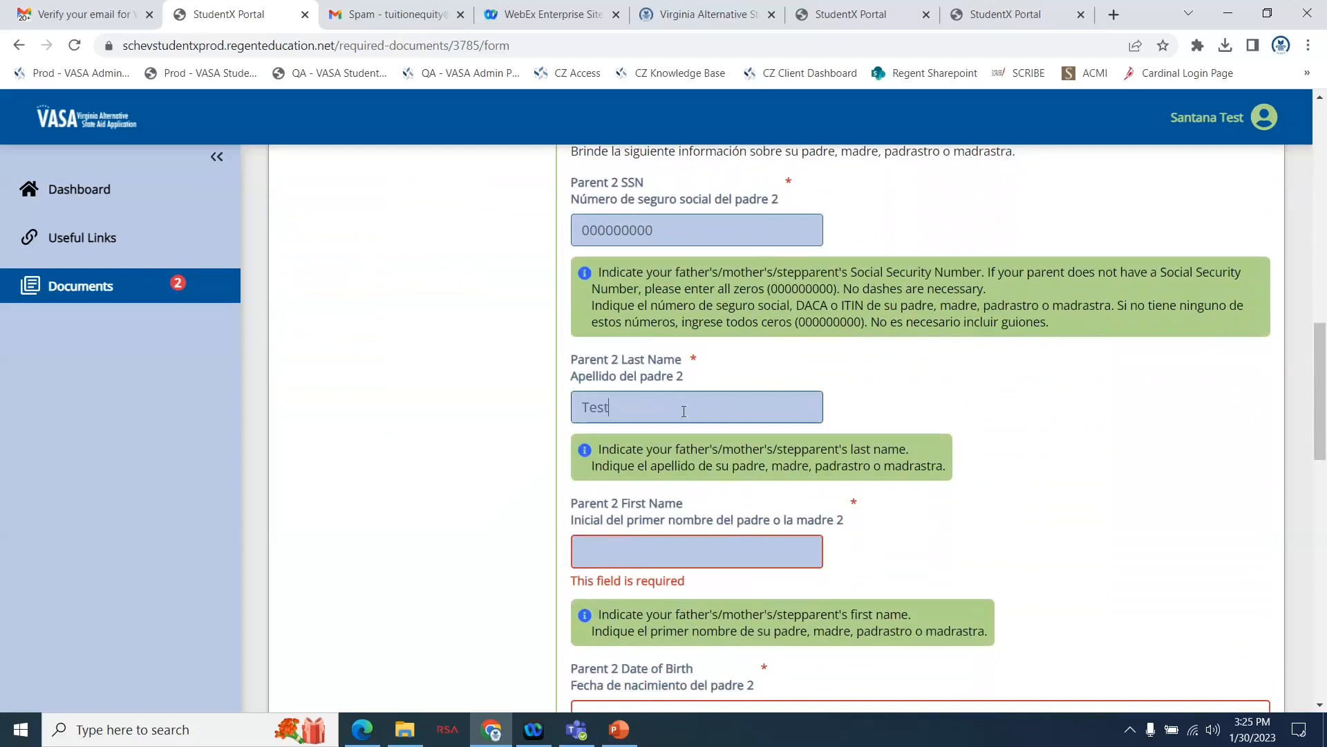
{"action": "scroll", "coordinate": [906, 528], "scroll_direction": "down", "scroll_amount": 3}
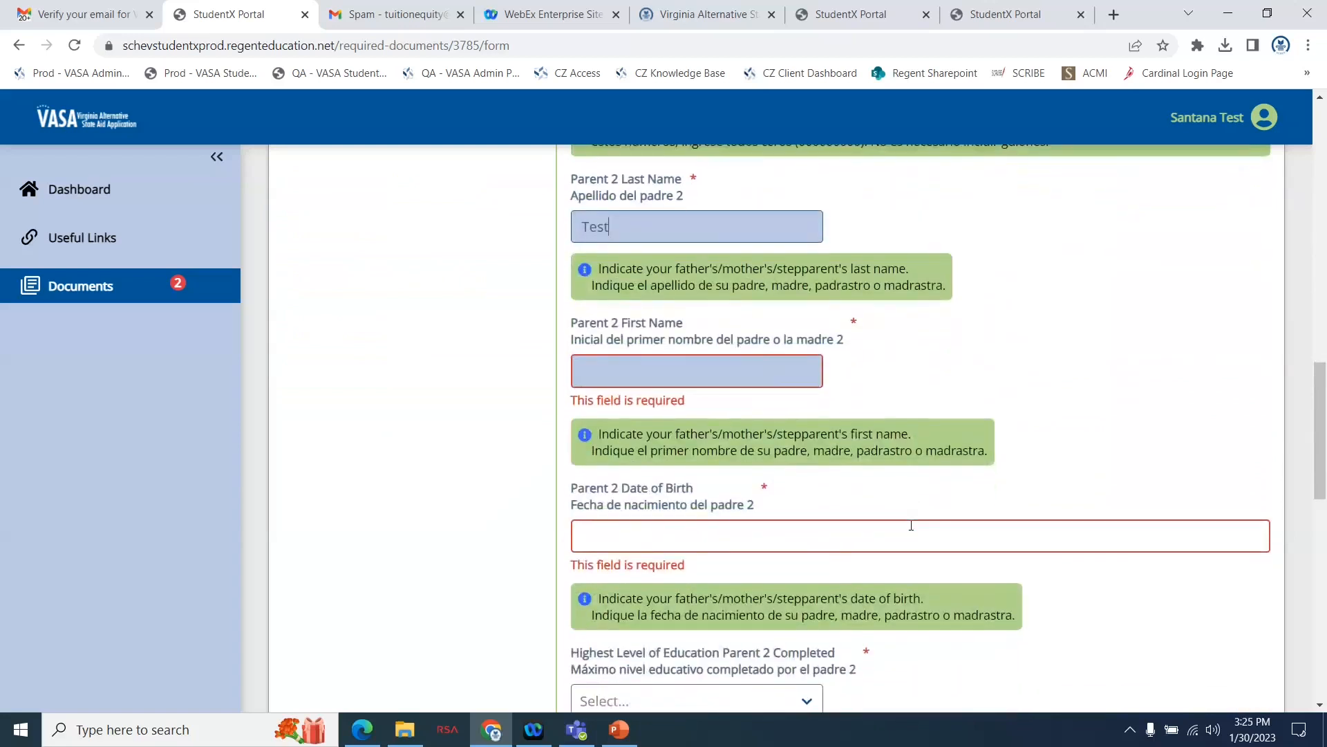
{"action": "left_click", "coordinate": [677, 366]}
{"action": "type", "text": "Sampson"}
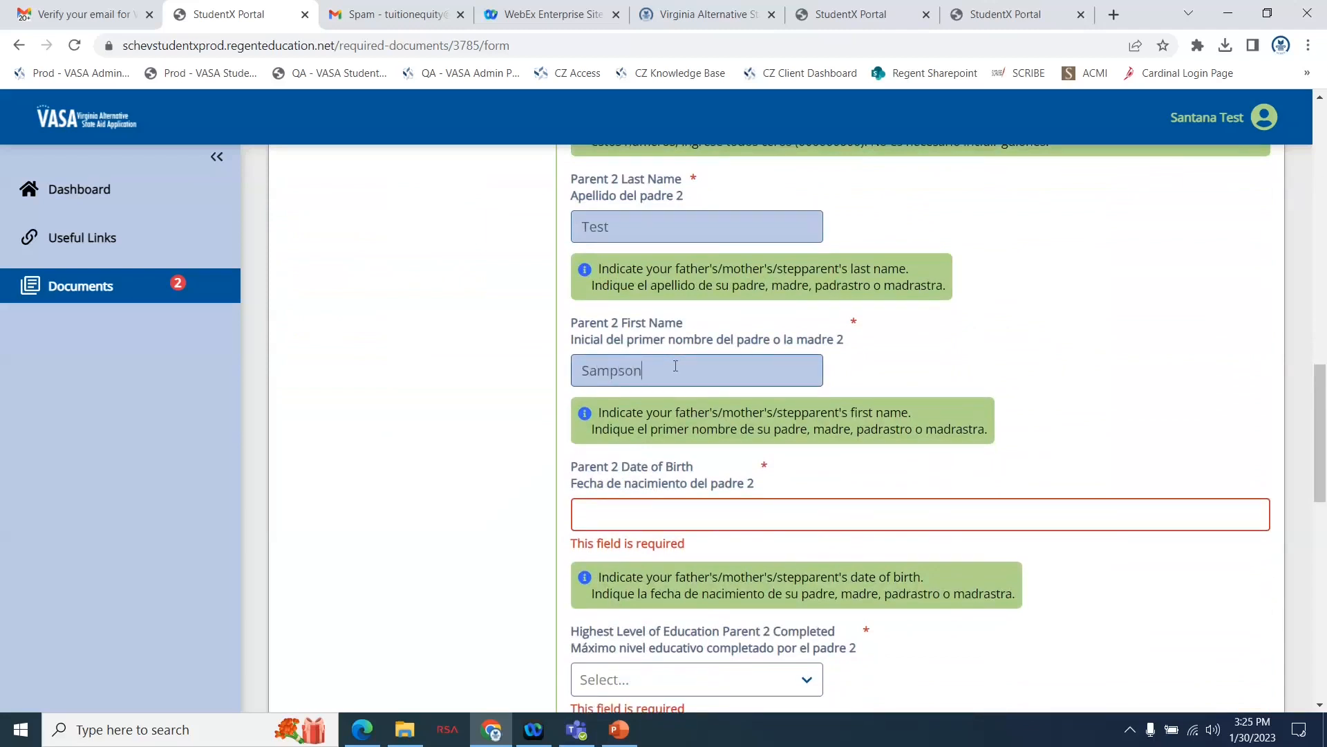
Enter Parent 2's date of birth in month/day/year format.
{"action": "left_click", "coordinate": [716, 515]}
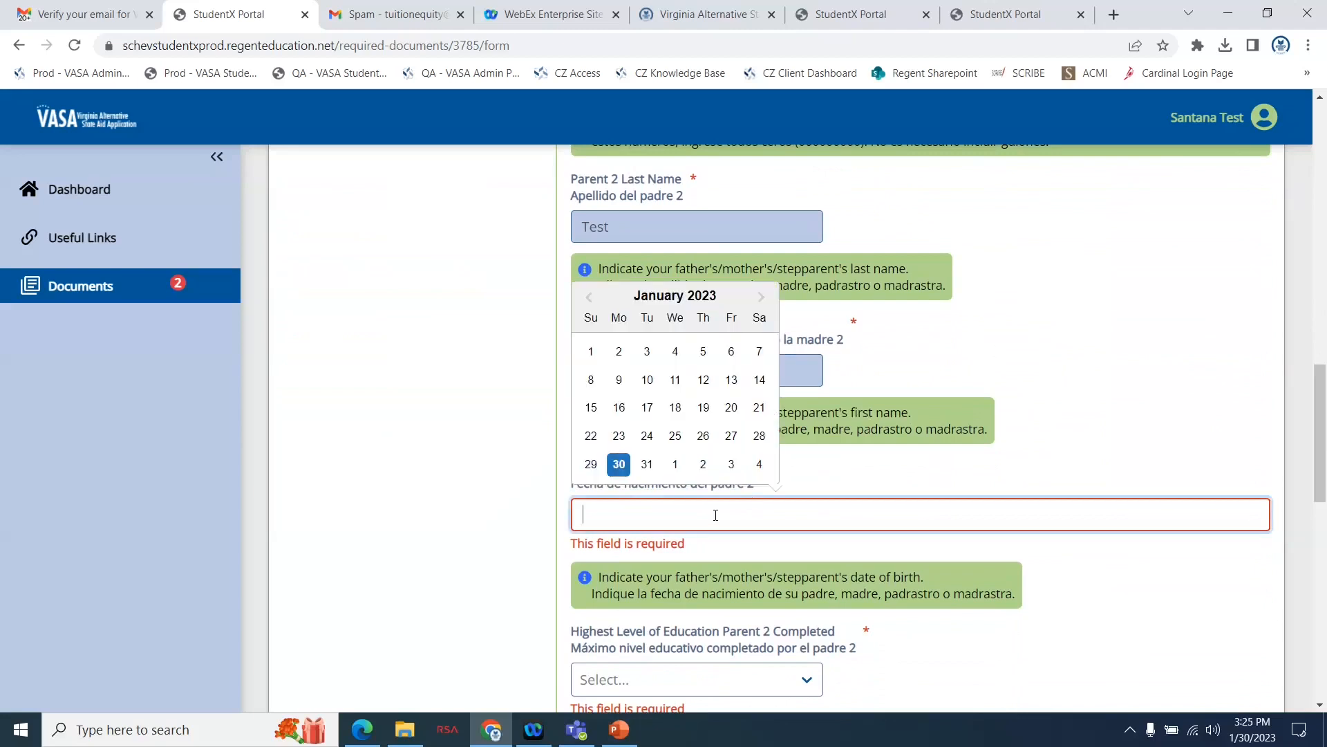
{"action": "type", "text": "02/02/"}
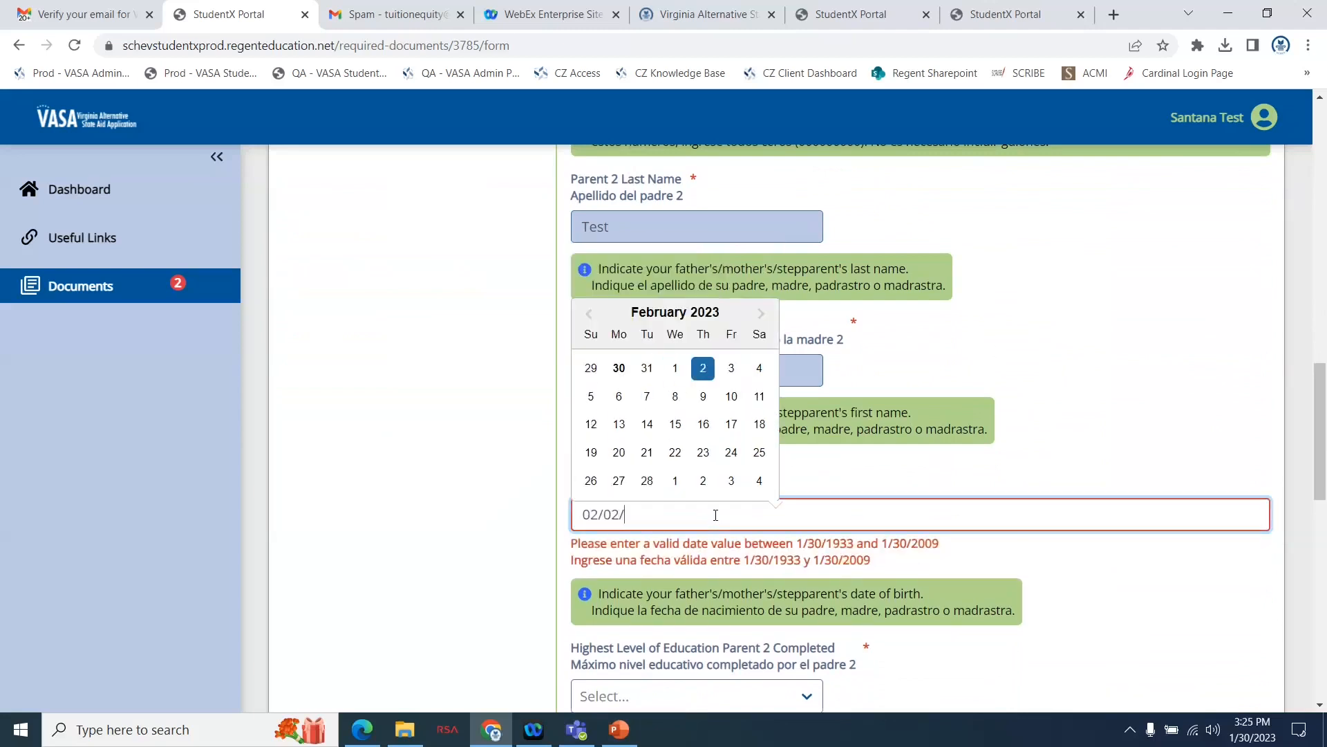
{"action": "type", "text": "1975"}
{"action": "left_click", "coordinate": [1219, 321]}
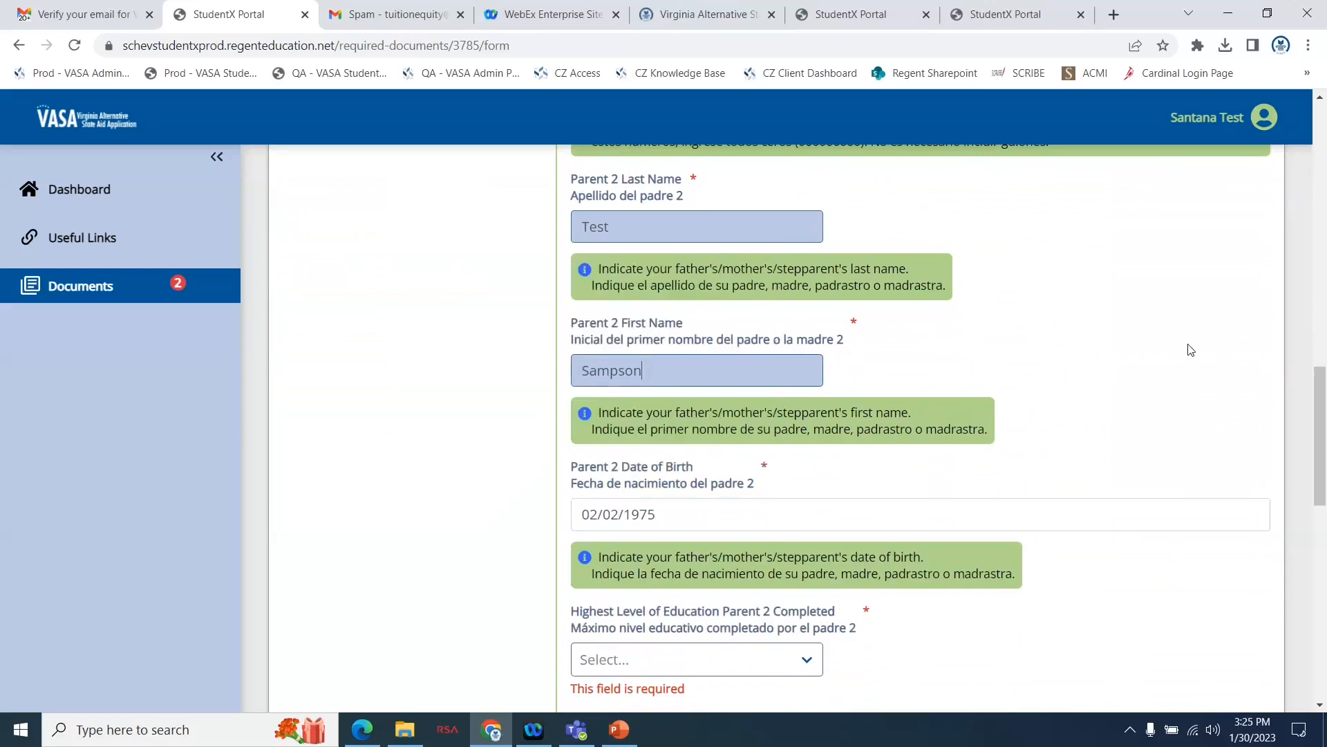
Set the highest level of education Parent 2 completed to High School.
{"action": "scroll", "coordinate": [1189, 350], "scroll_direction": "down", "scroll_amount": 3}
{"action": "scroll", "coordinate": [1189, 344], "scroll_direction": "down", "scroll_amount": 2}
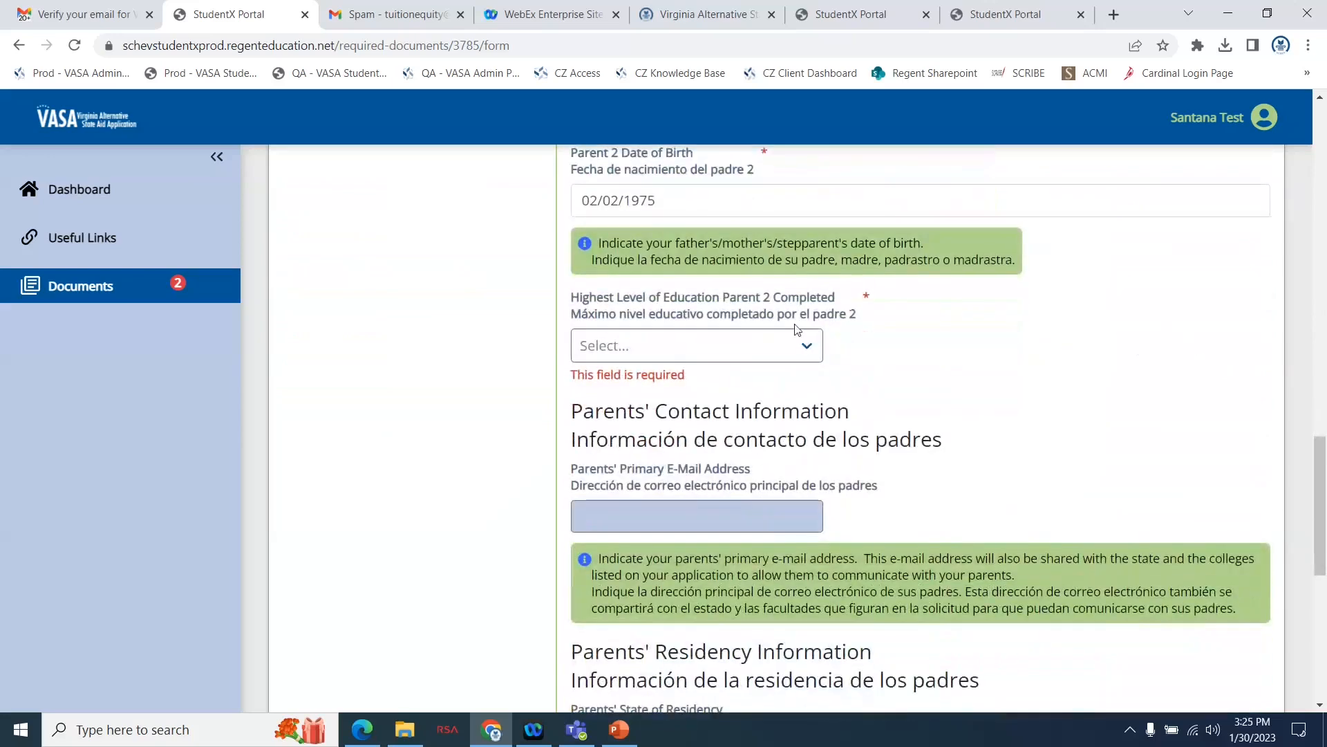
{"action": "left_click", "coordinate": [741, 349]}
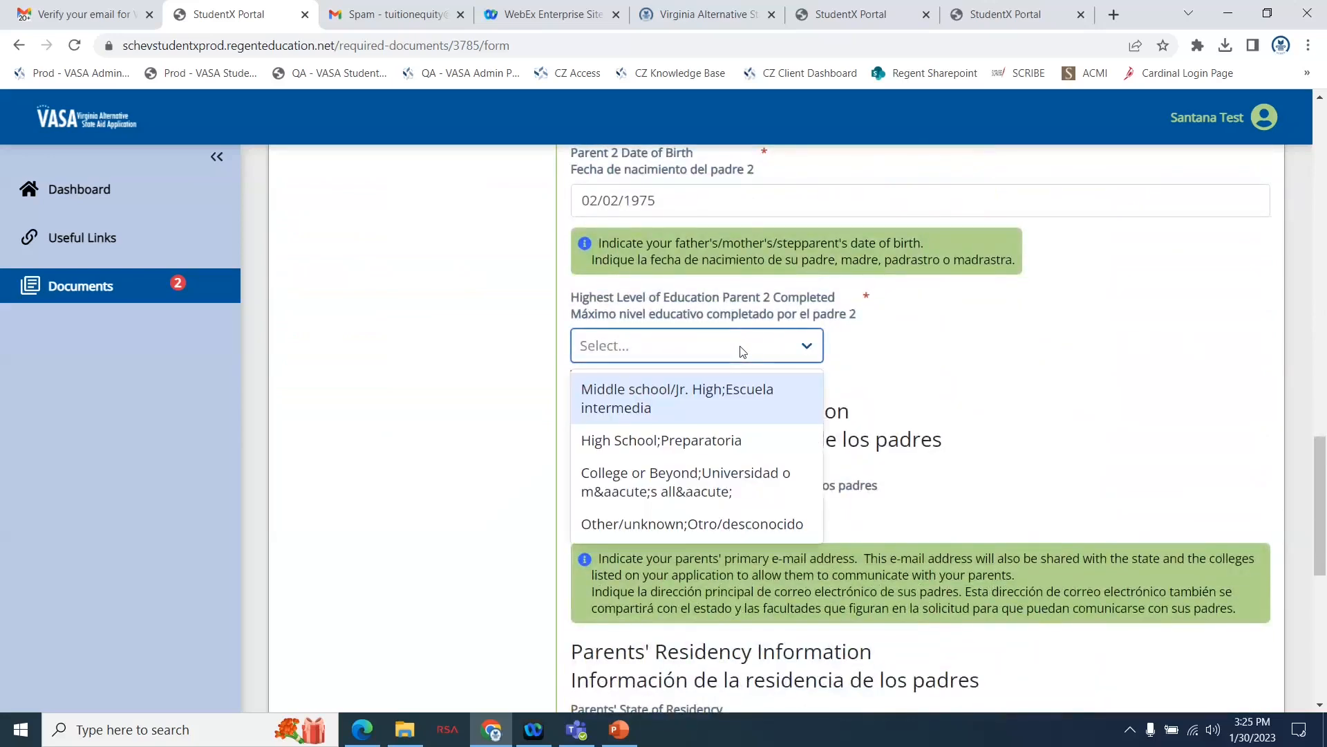
{"action": "left_click", "coordinate": [687, 436]}
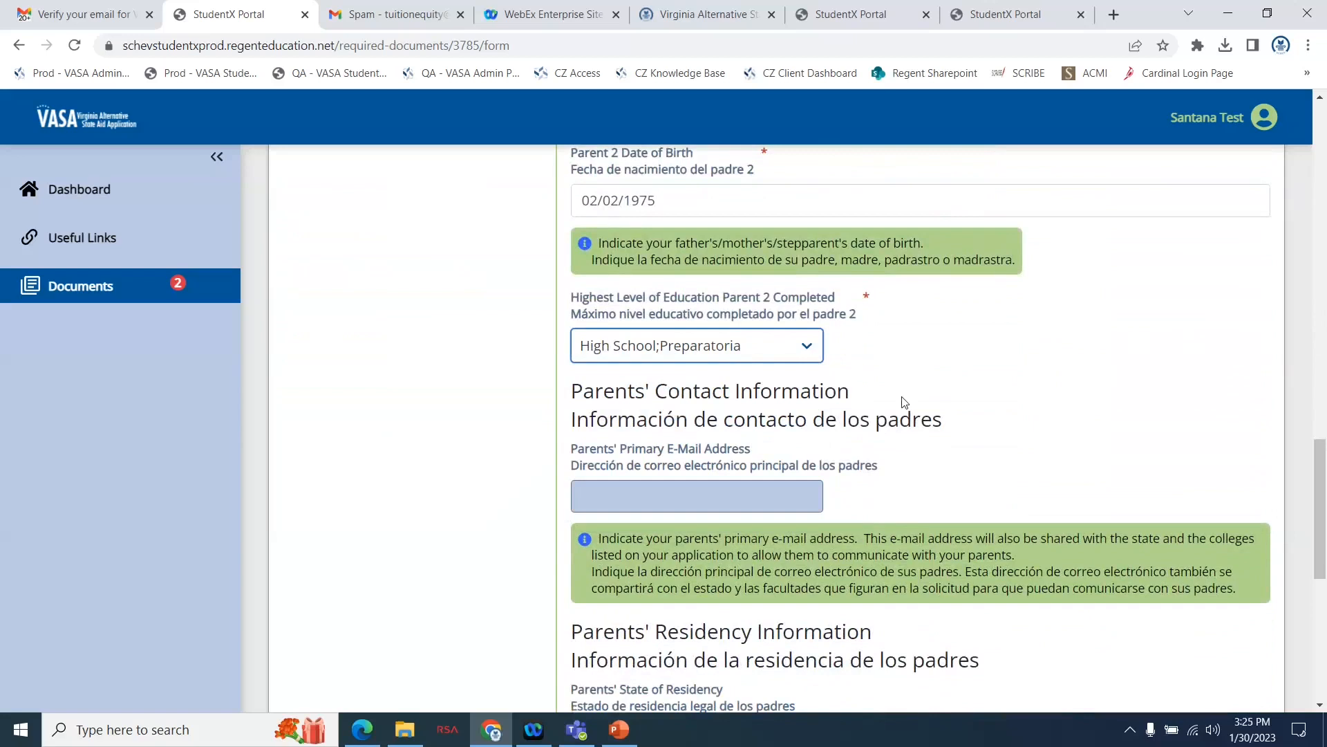
Fill in the parents' primary e-mail address in the Parents' Contact Information section.
{"action": "left_click", "coordinate": [613, 499]}
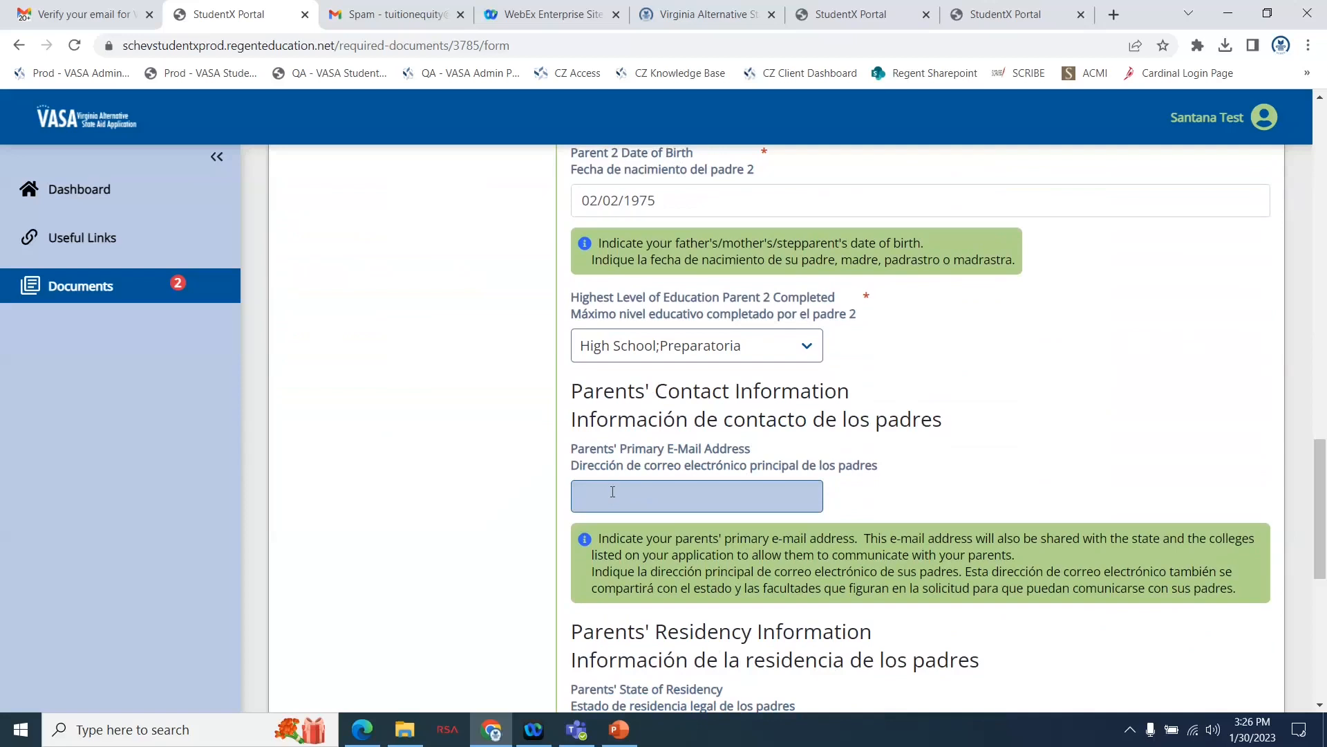
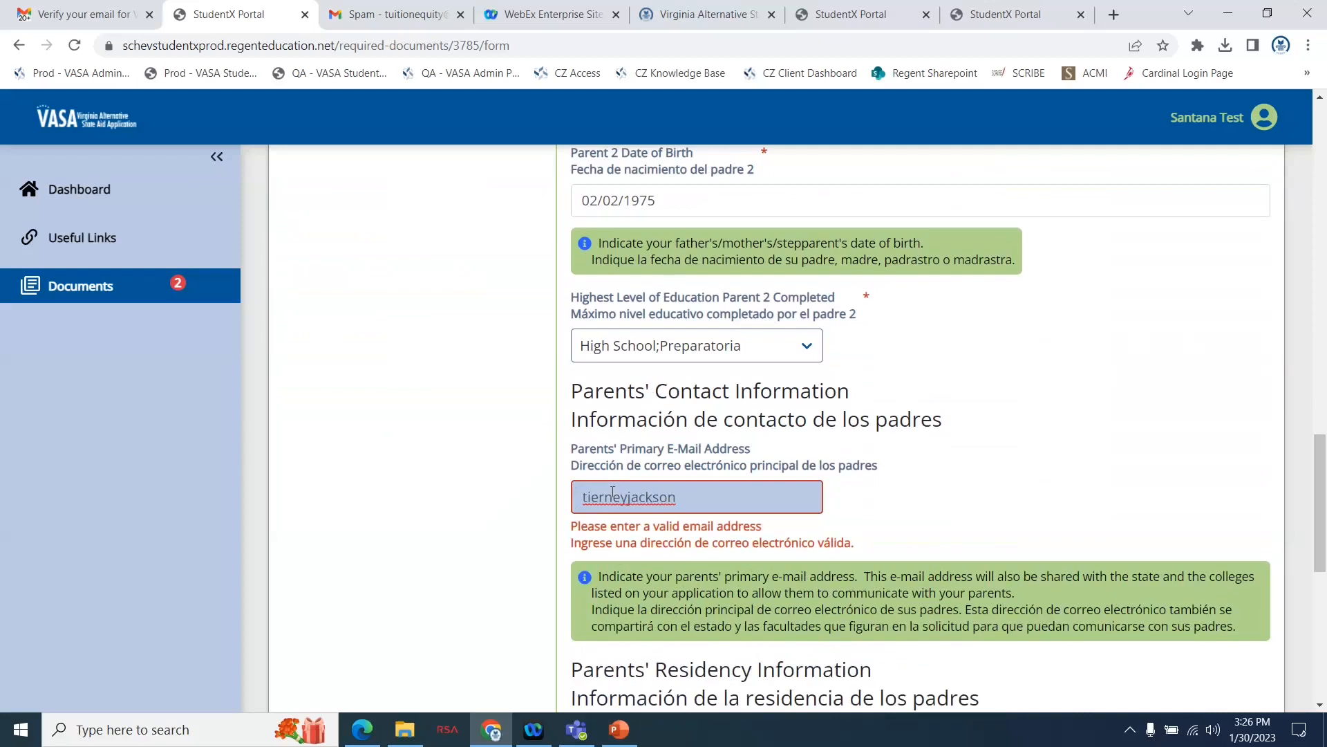
{"action": "left_click", "coordinate": [1135, 412]}
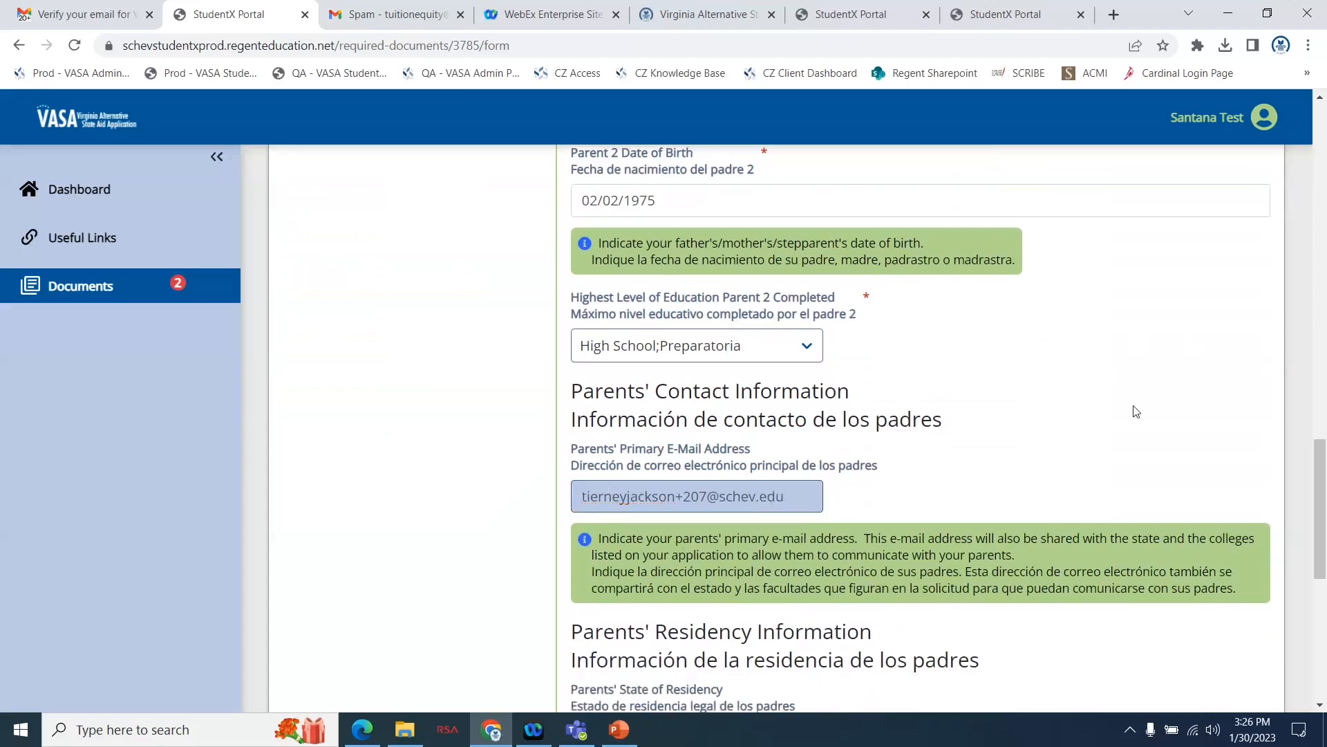
Answer Yes to the parents' residency before 01/01/2018 and continue to the following page of Parent Information.
{"action": "scroll", "coordinate": [1135, 408], "scroll_direction": "down", "scroll_amount": 3}
{"action": "scroll", "coordinate": [1135, 408], "scroll_direction": "down", "scroll_amount": 3}
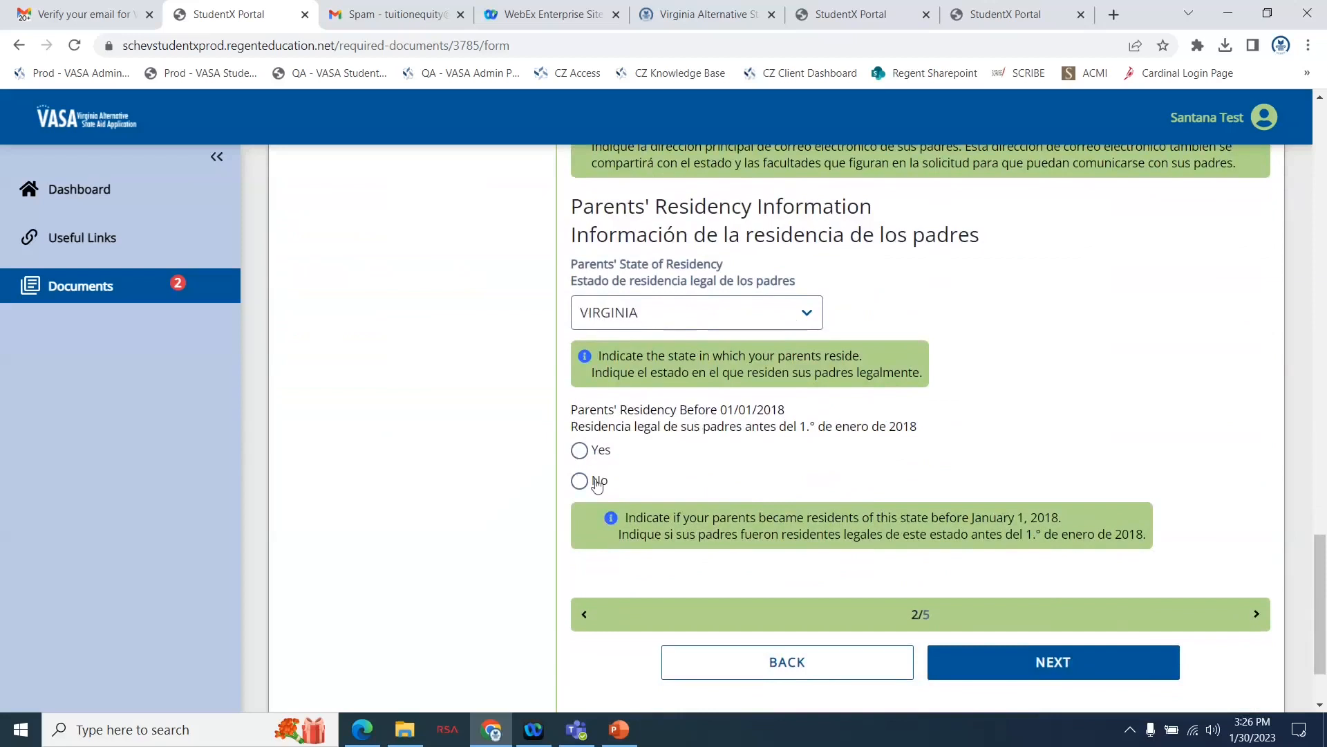
{"action": "left_click", "coordinate": [579, 450]}
{"action": "scroll", "coordinate": [1044, 447], "scroll_direction": "down", "scroll_amount": 1}
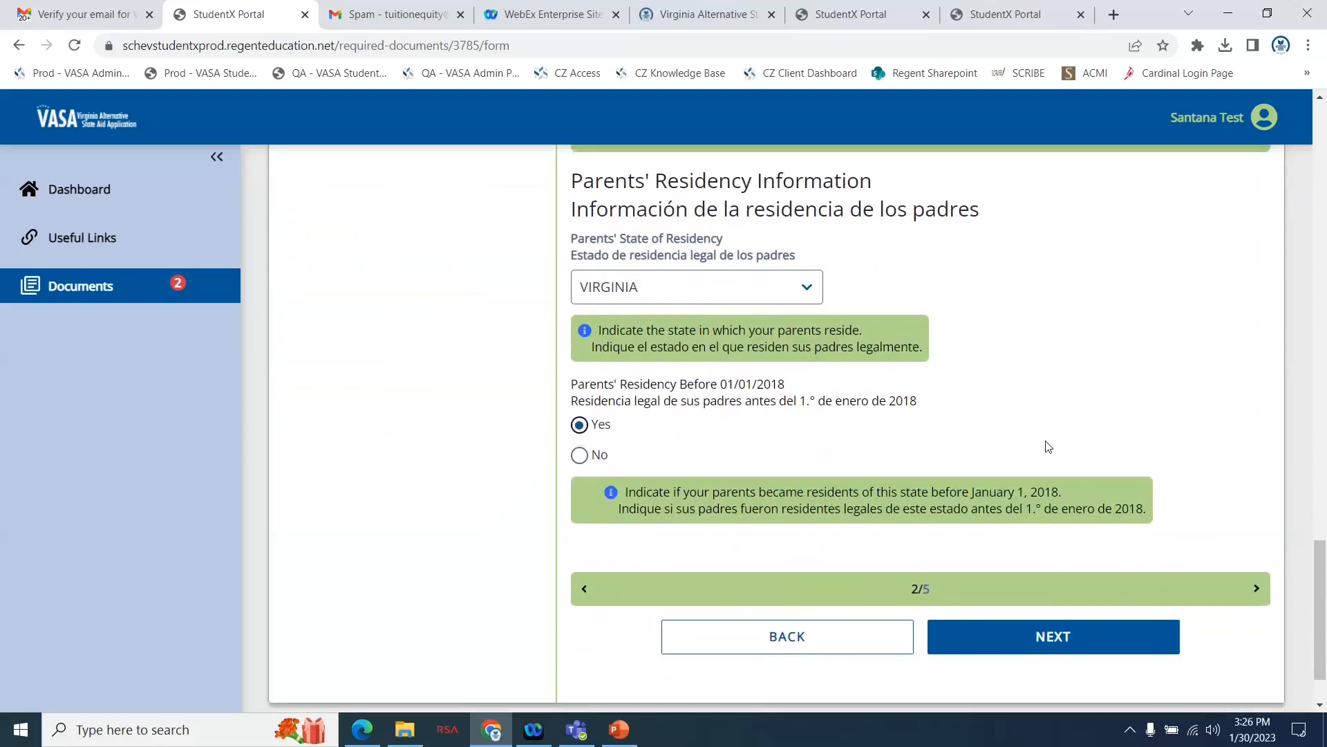
{"action": "left_click", "coordinate": [1020, 589]}
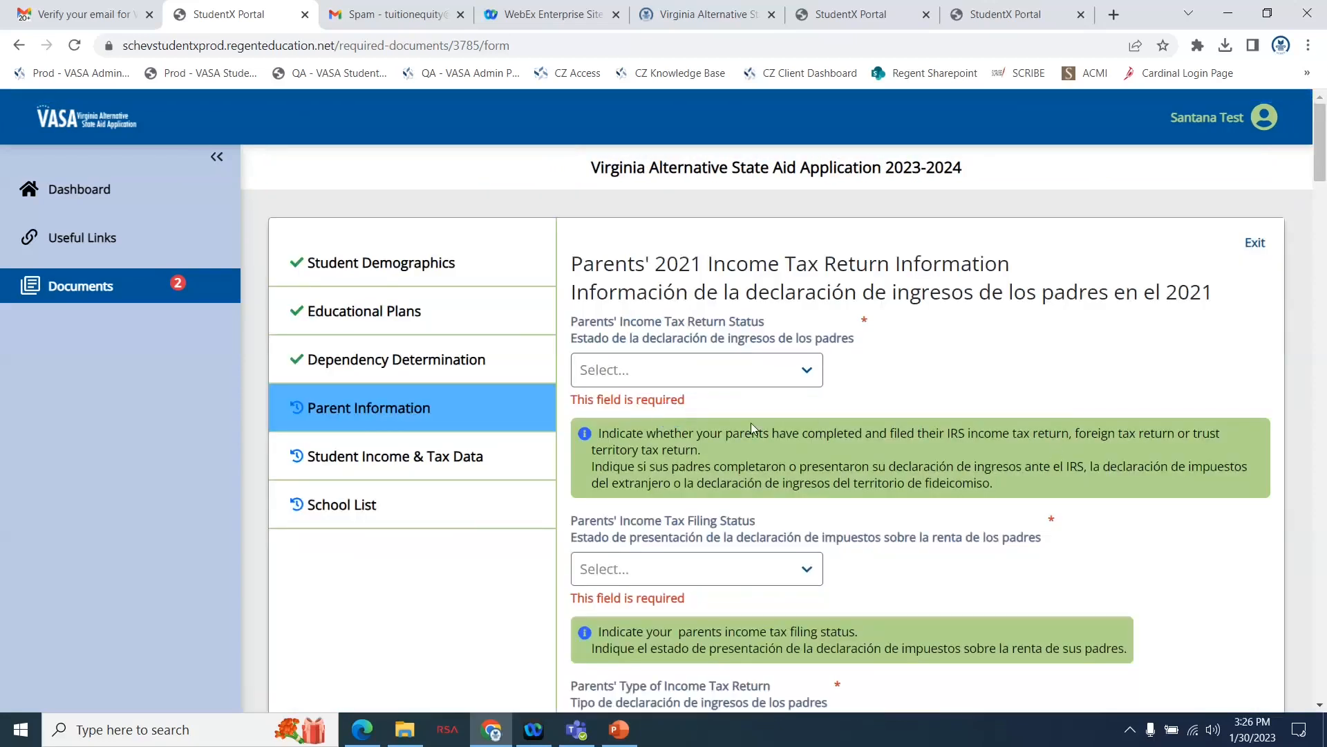
Set the parents' income tax return status to Already Completed and Filed and their filing status to Married - Filed Joint Return.
{"action": "left_click", "coordinate": [711, 374]}
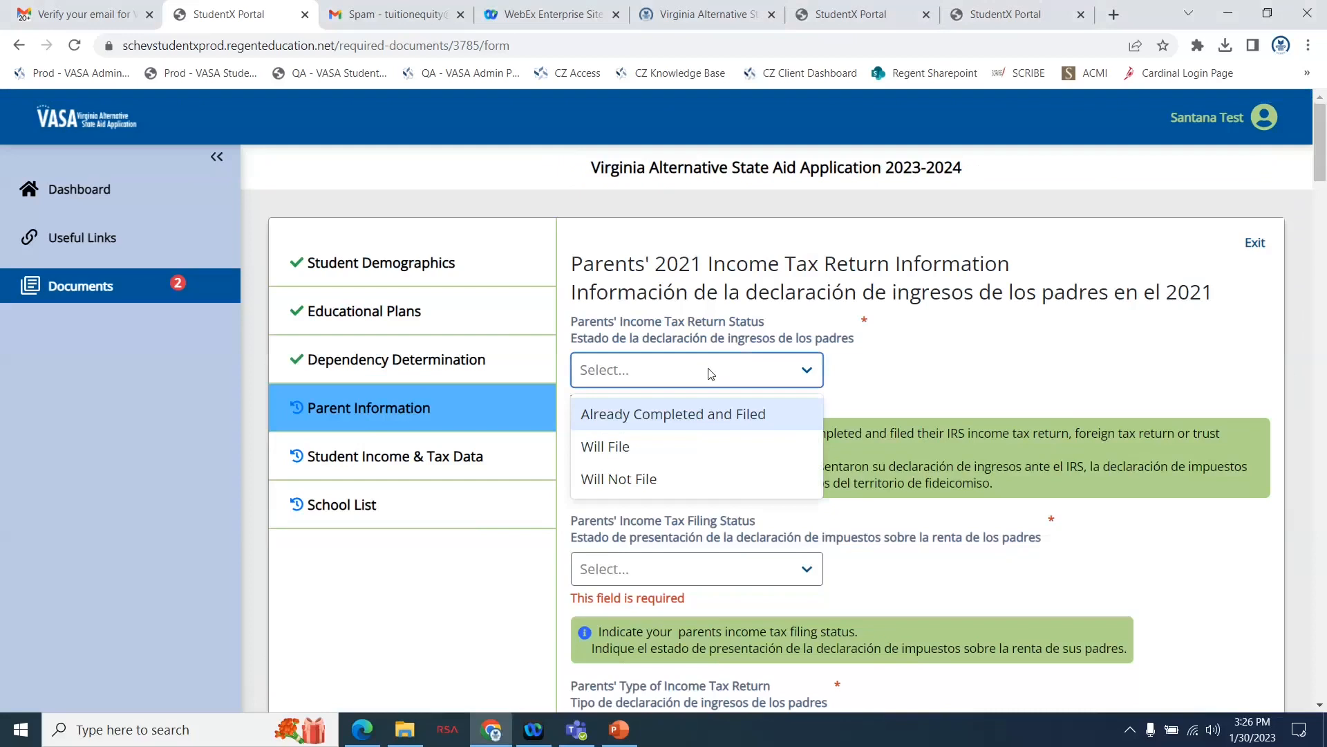
{"action": "left_click", "coordinate": [642, 420]}
{"action": "scroll", "coordinate": [837, 489], "scroll_direction": "down", "scroll_amount": 3}
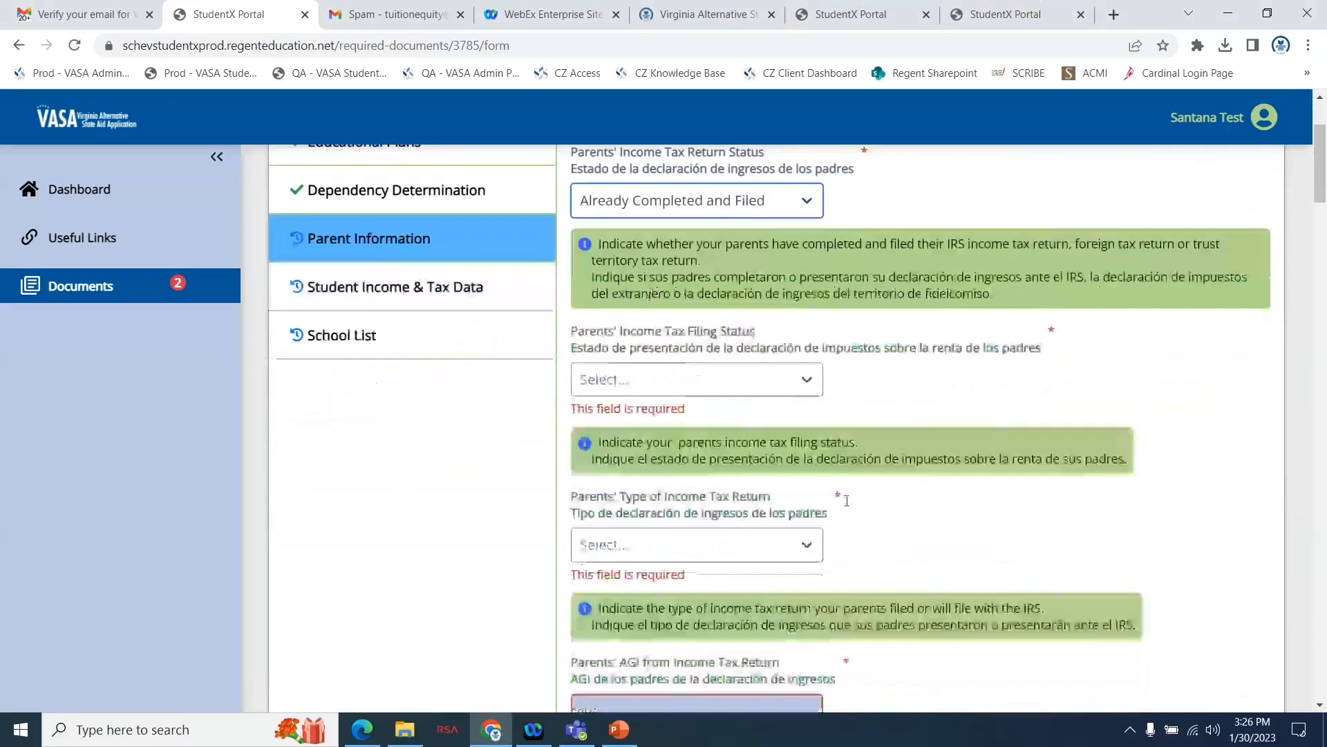
{"action": "left_click", "coordinate": [729, 353]}
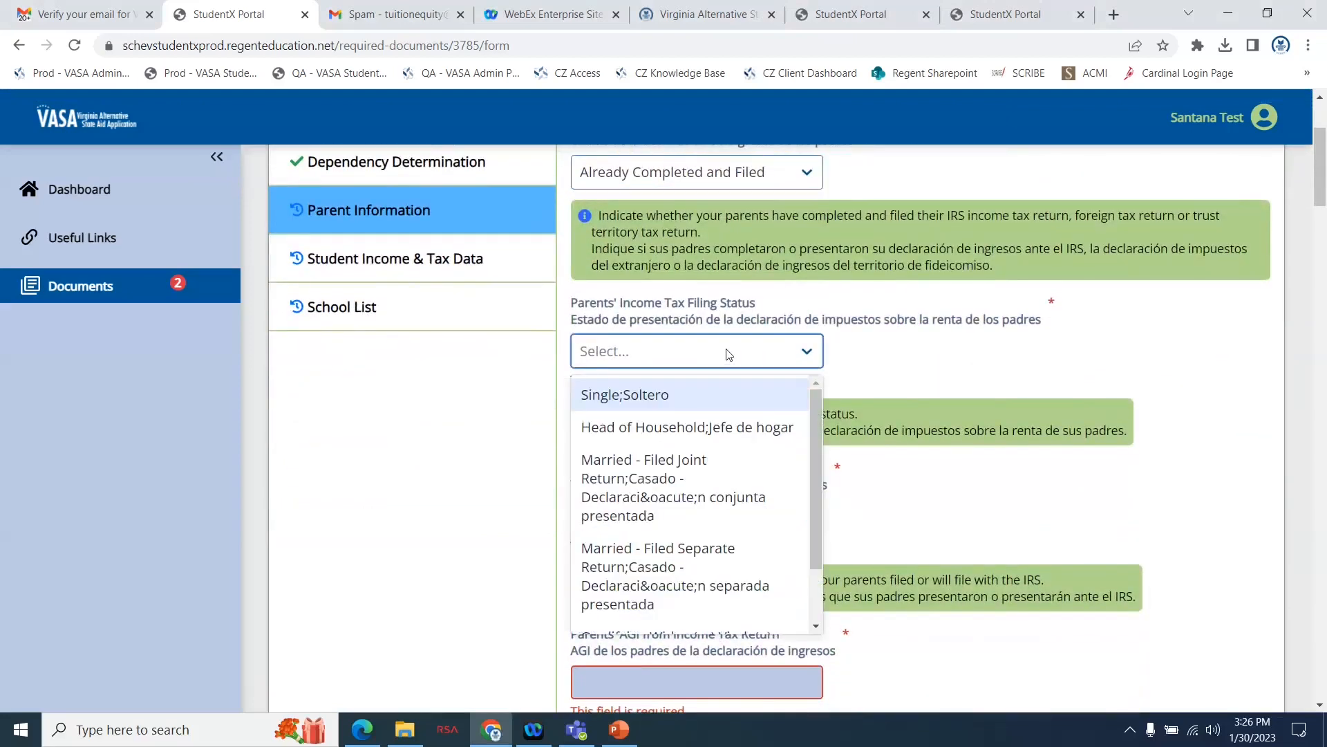
{"action": "left_click", "coordinate": [699, 478]}
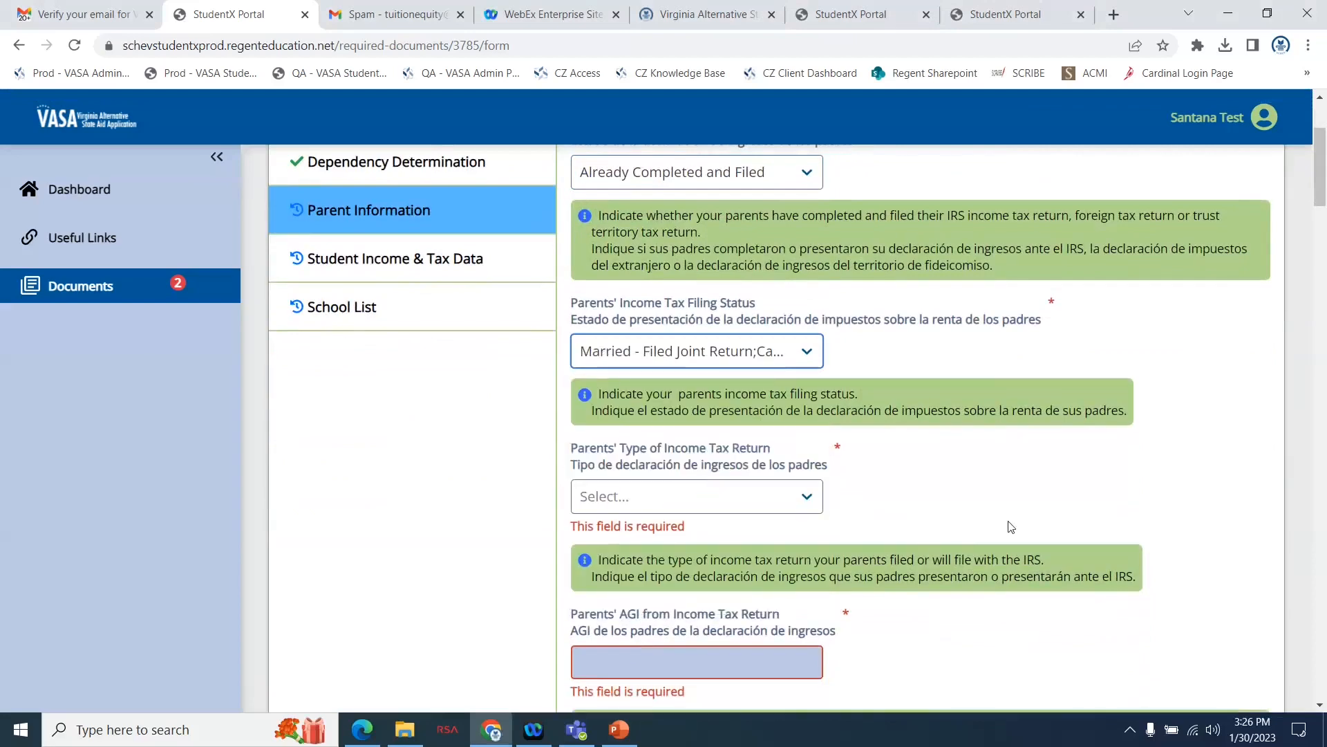
Set the parents' type of income tax return to IRS 1040 and their eligibility to file Schedule 1 to Don't Know.
{"action": "scroll", "coordinate": [1012, 526], "scroll_direction": "down", "scroll_amount": 1}
{"action": "scroll", "coordinate": [1012, 526], "scroll_direction": "down", "scroll_amount": 2}
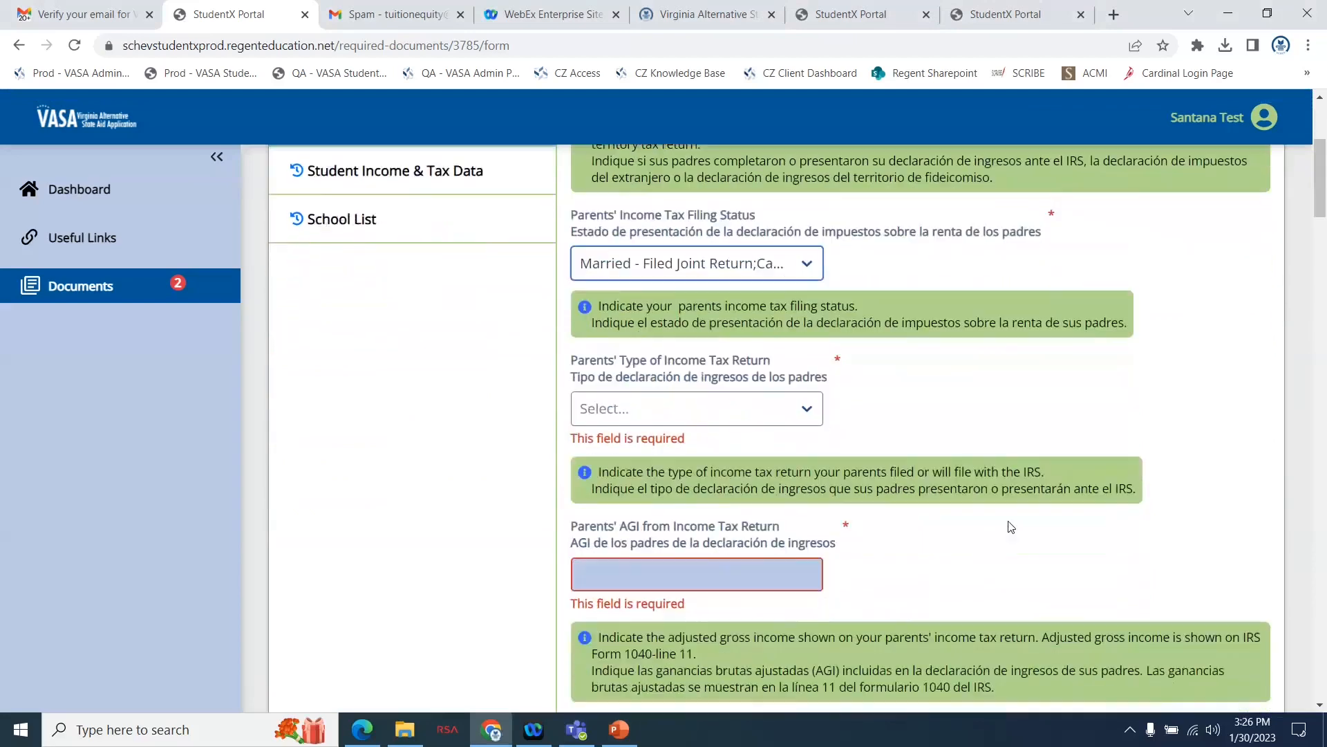
{"action": "scroll", "coordinate": [1009, 526], "scroll_direction": "down", "scroll_amount": 1}
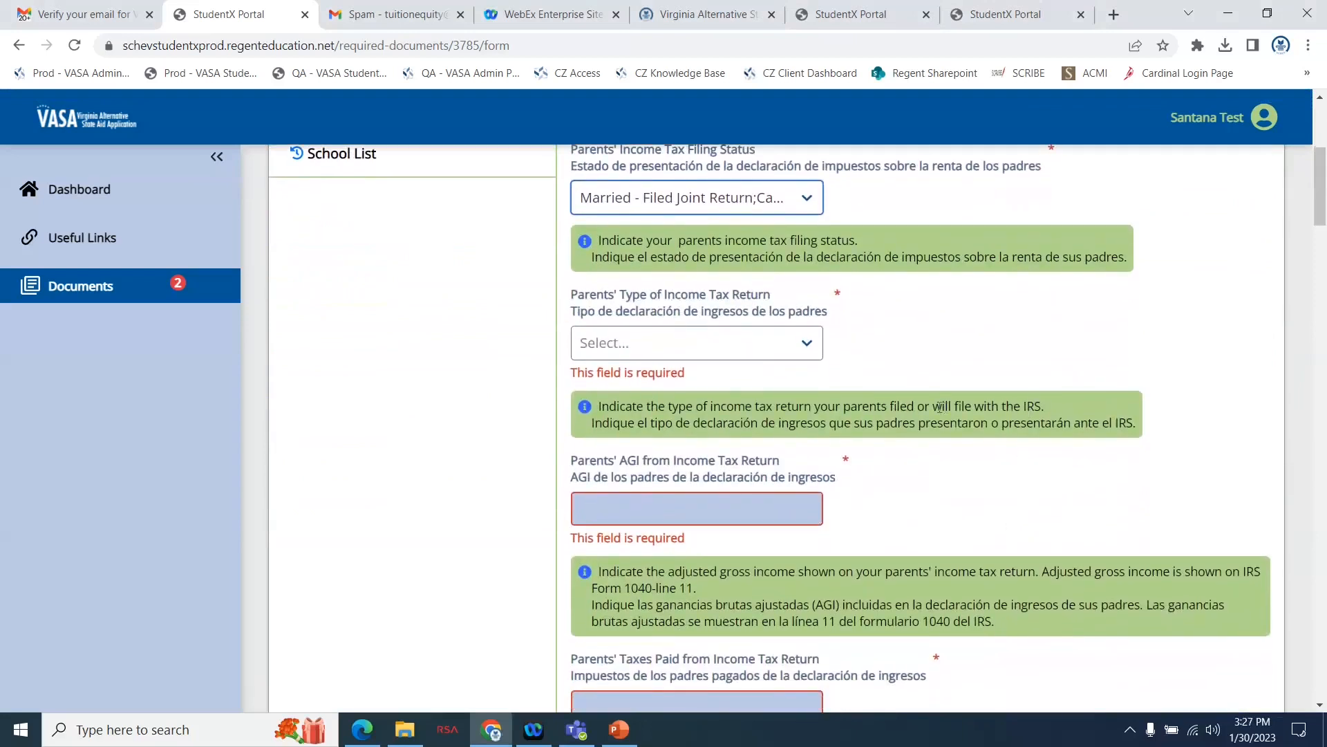
{"action": "left_click", "coordinate": [631, 352]}
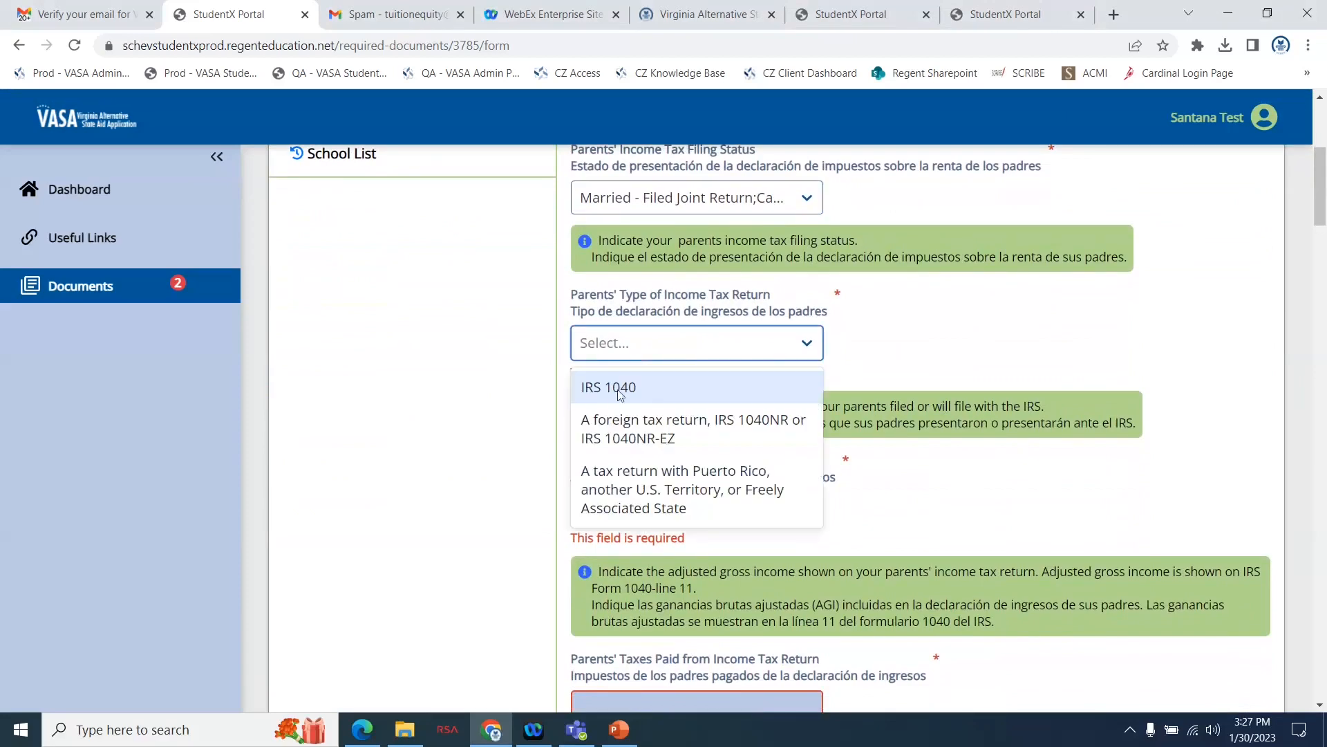
{"action": "left_click", "coordinate": [616, 389]}
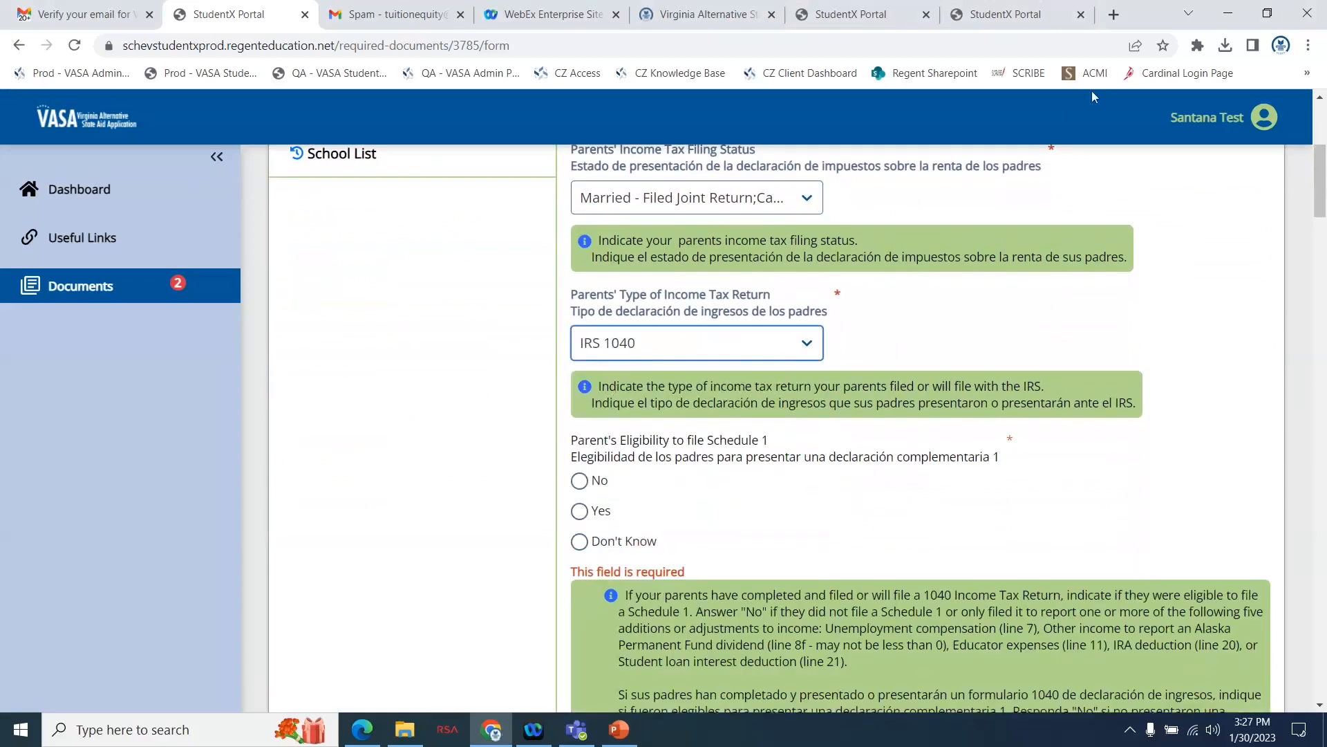
{"action": "left_click", "coordinate": [1146, 16]}
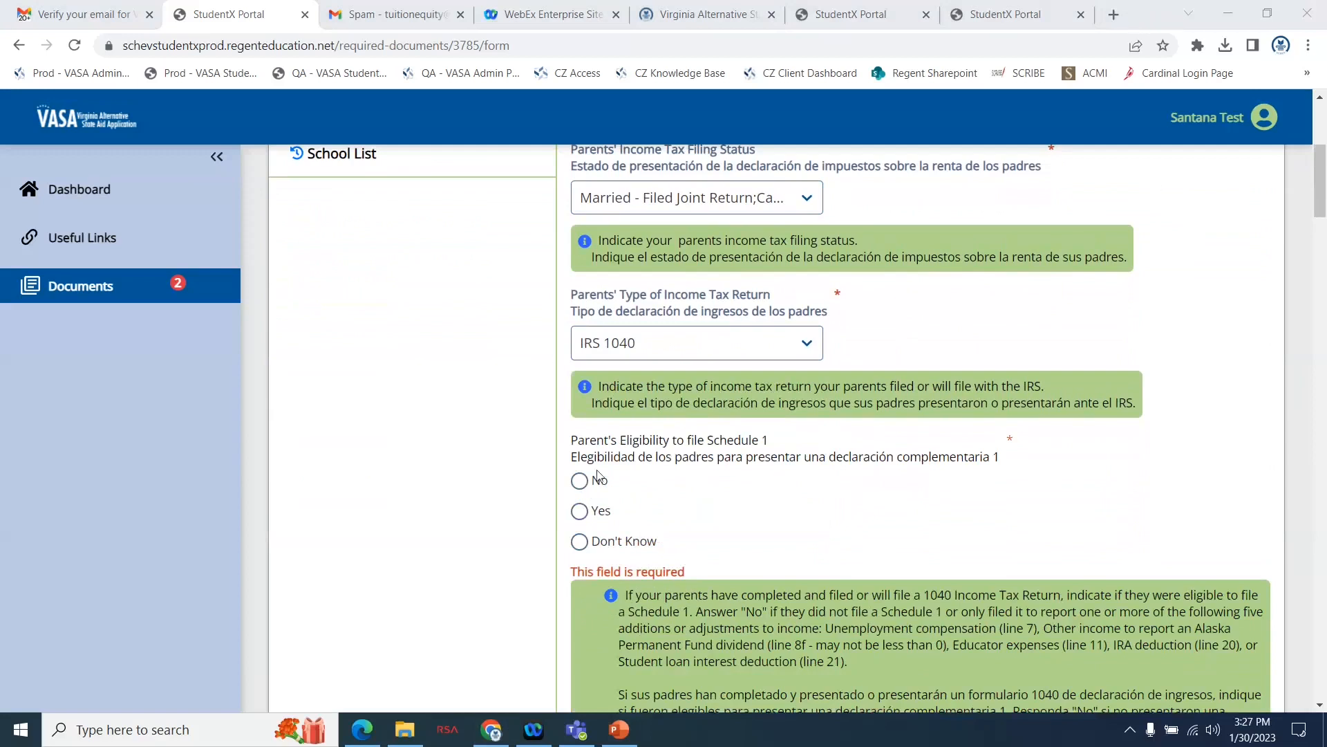
{"action": "scroll", "coordinate": [818, 498], "scroll_direction": "down", "scroll_amount": 1}
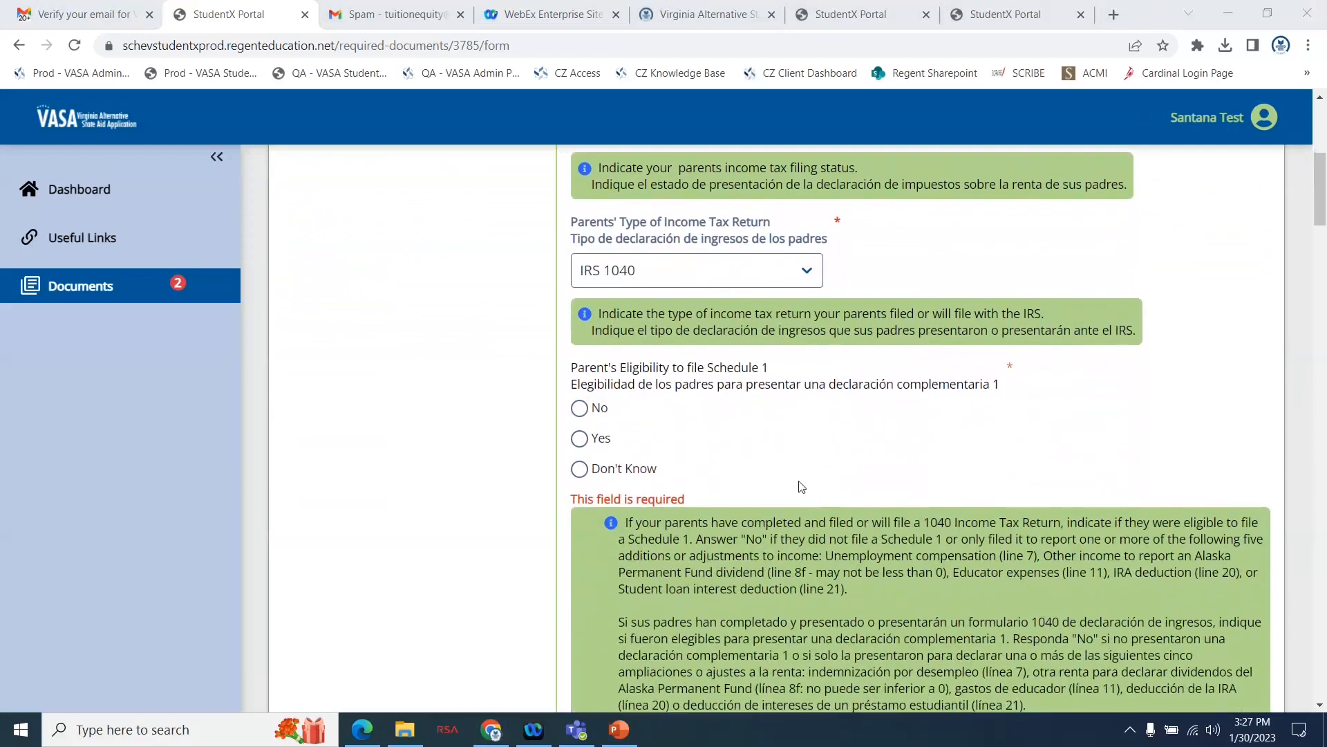
{"action": "left_click", "coordinate": [581, 469]}
Enter 35000 as the parents' AGI and 500 as their taxes paid from the income tax return.
{"action": "scroll", "coordinate": [681, 435], "scroll_direction": "down", "scroll_amount": 1}
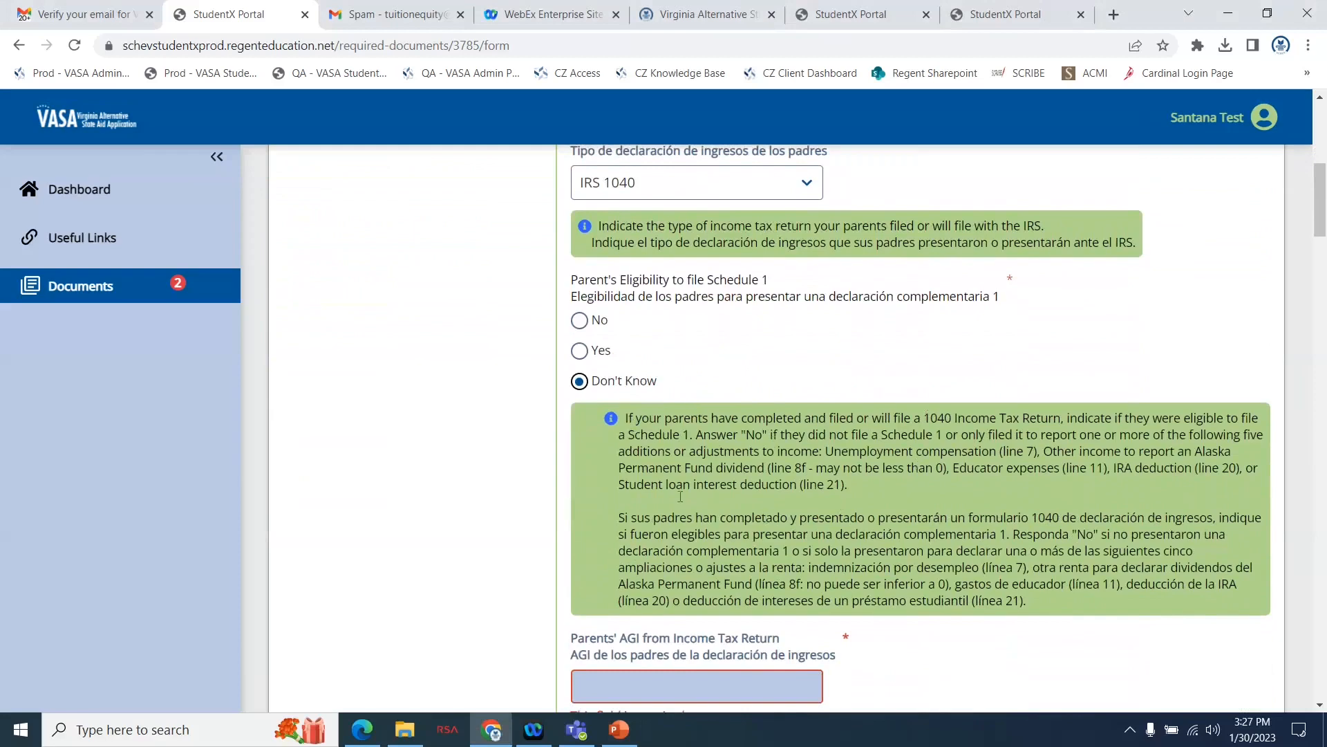
{"action": "scroll", "coordinate": [927, 493], "scroll_direction": "down", "scroll_amount": 2}
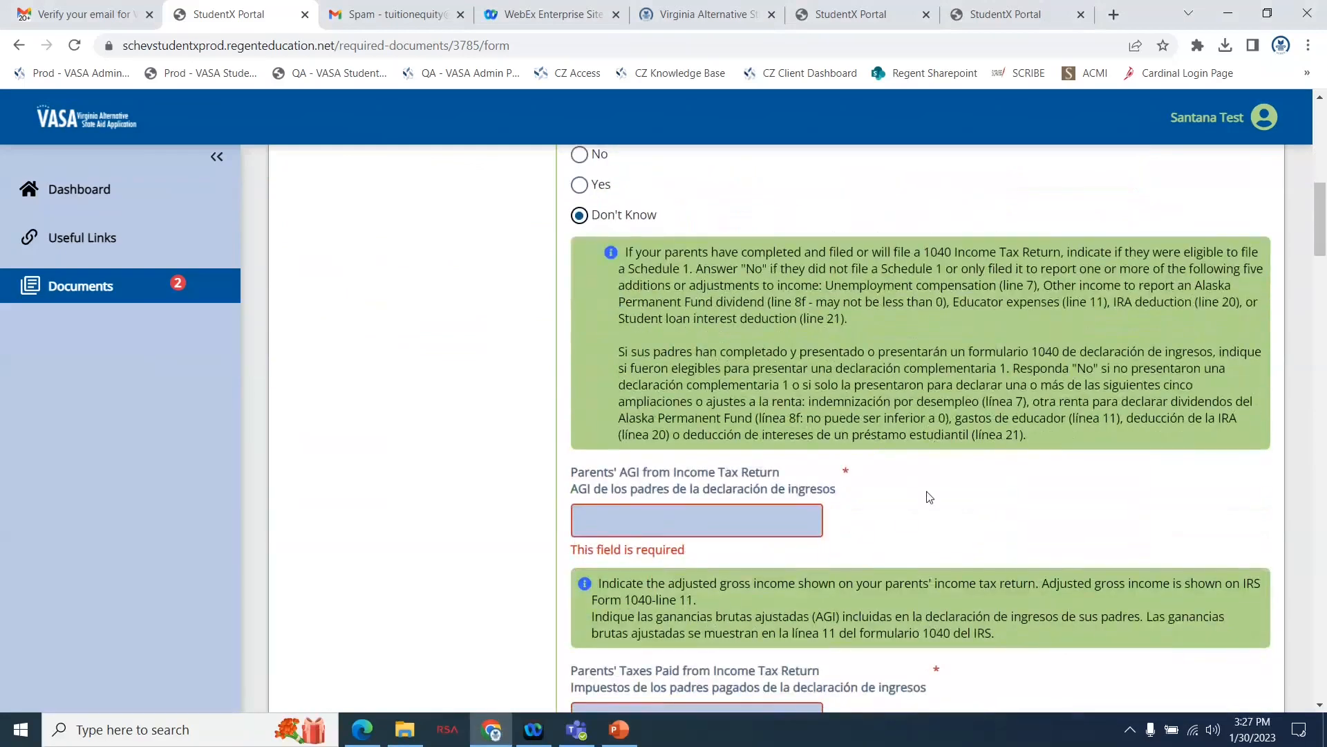
{"action": "scroll", "coordinate": [929, 497], "scroll_direction": "down", "scroll_amount": 1}
{"action": "scroll", "coordinate": [930, 497], "scroll_direction": "down", "scroll_amount": 2}
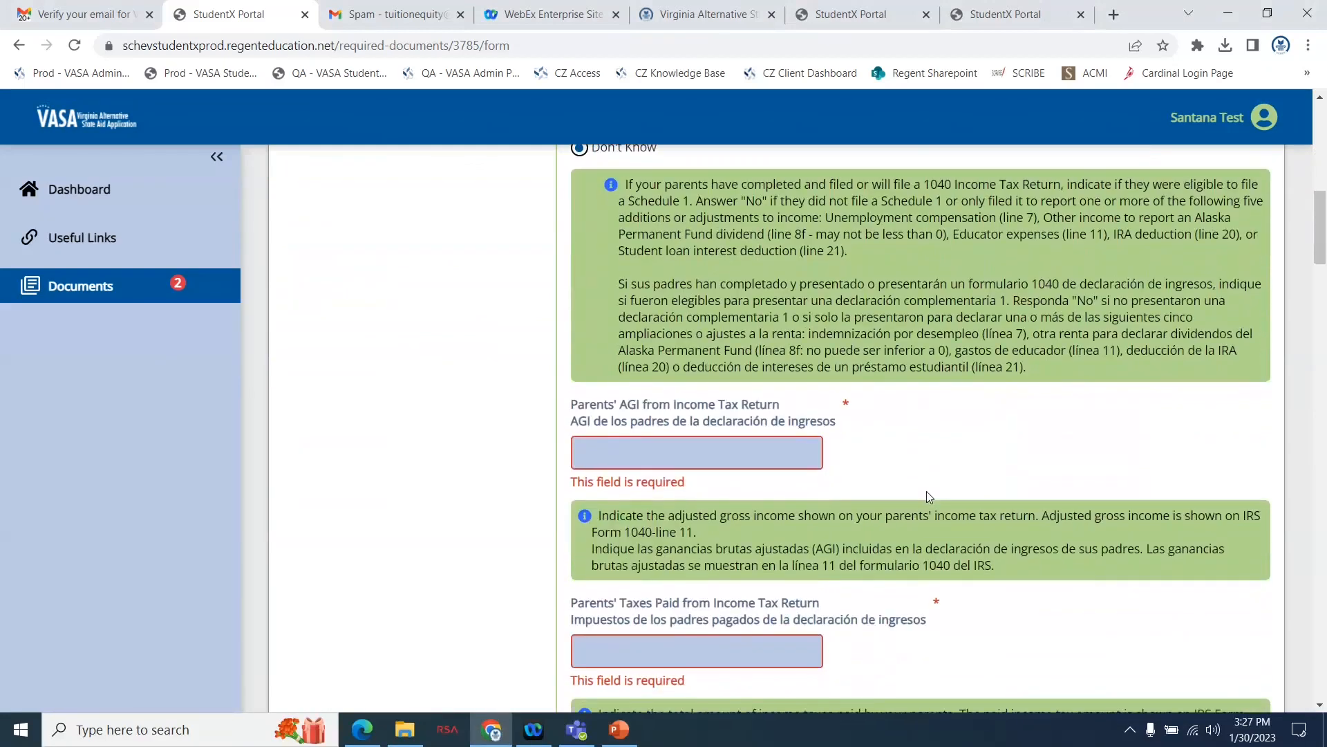
{"action": "scroll", "coordinate": [930, 497], "scroll_direction": "down", "scroll_amount": 2}
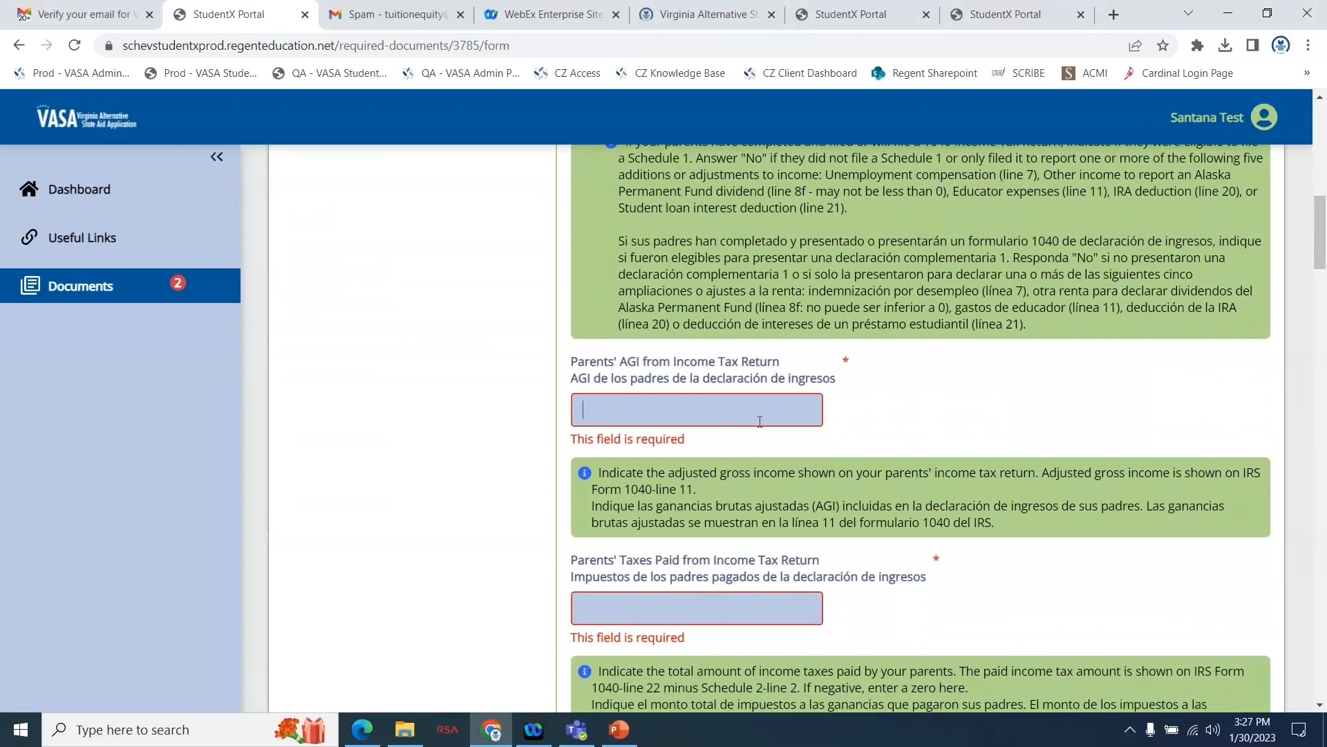
{"action": "type", "text": "35000"}
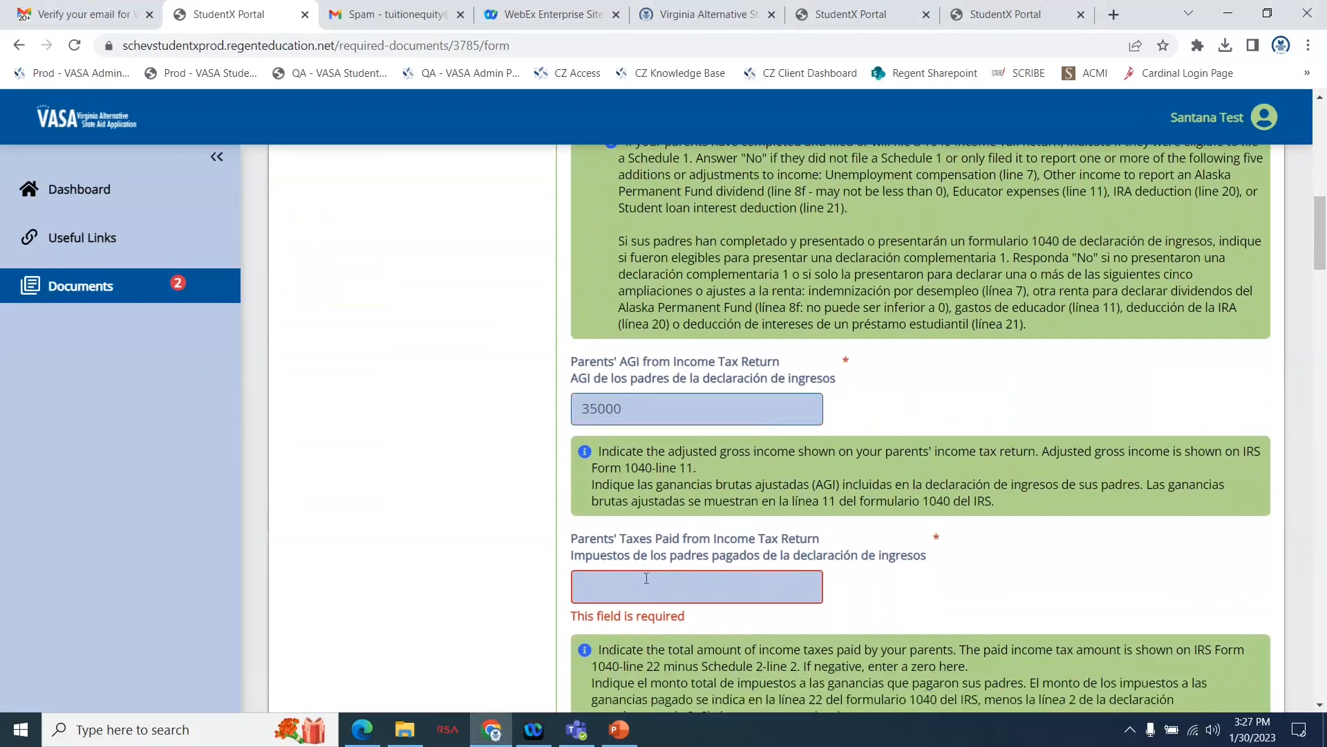
{"action": "scroll", "coordinate": [633, 593], "scroll_direction": "down", "scroll_amount": 2}
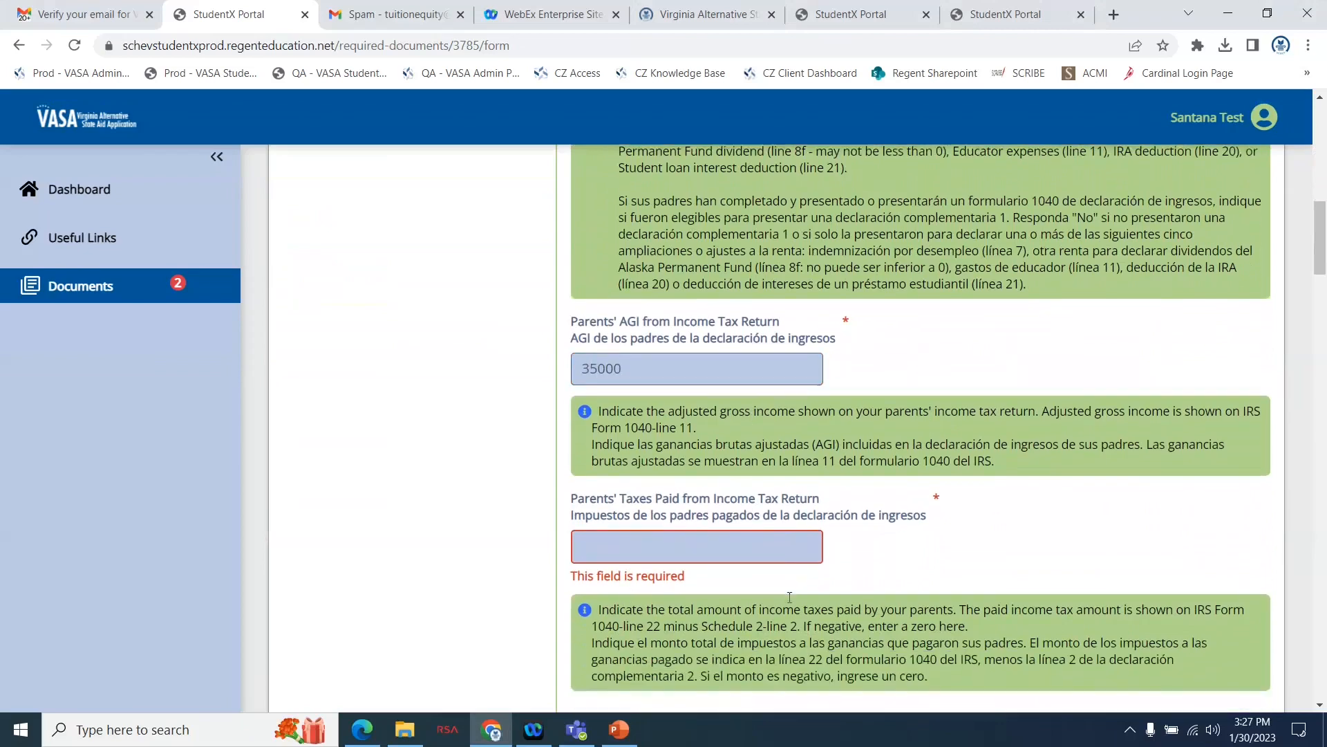
{"action": "scroll", "coordinate": [789, 598], "scroll_direction": "down", "scroll_amount": 1}
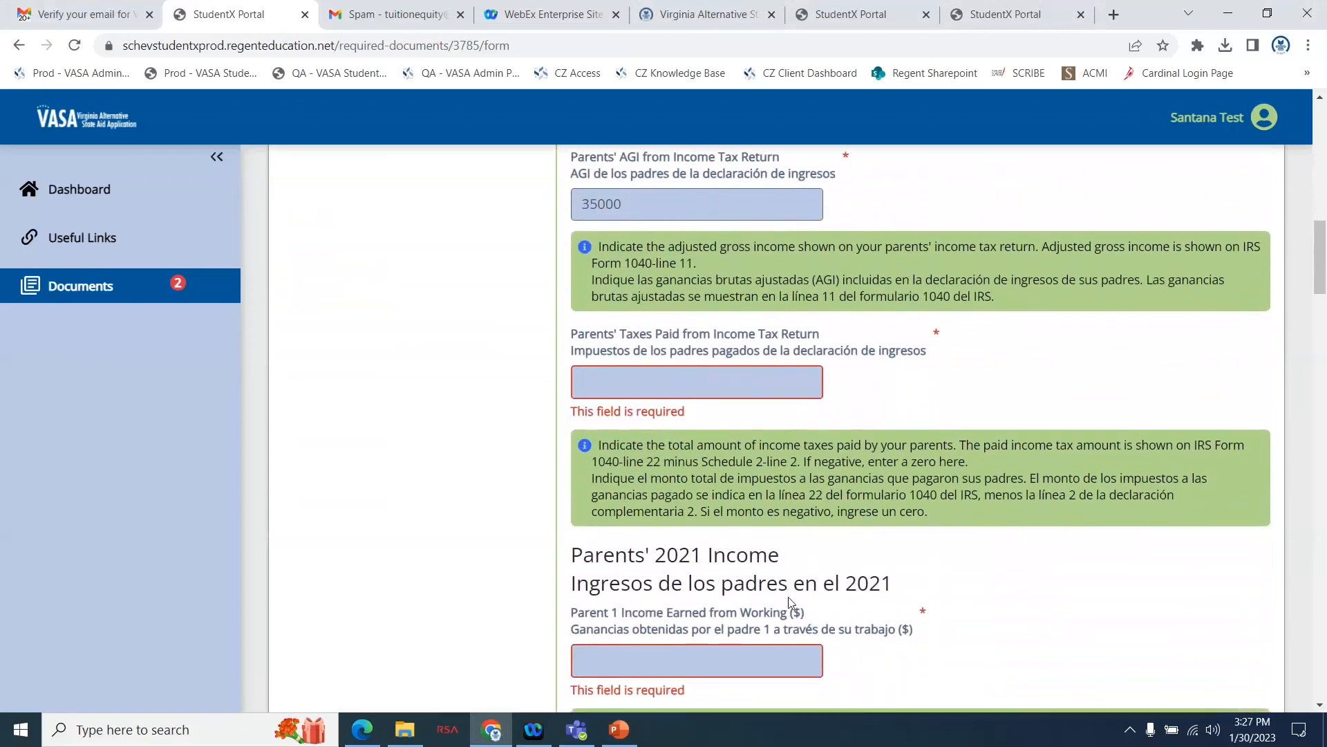
{"action": "type", "text": "500"}
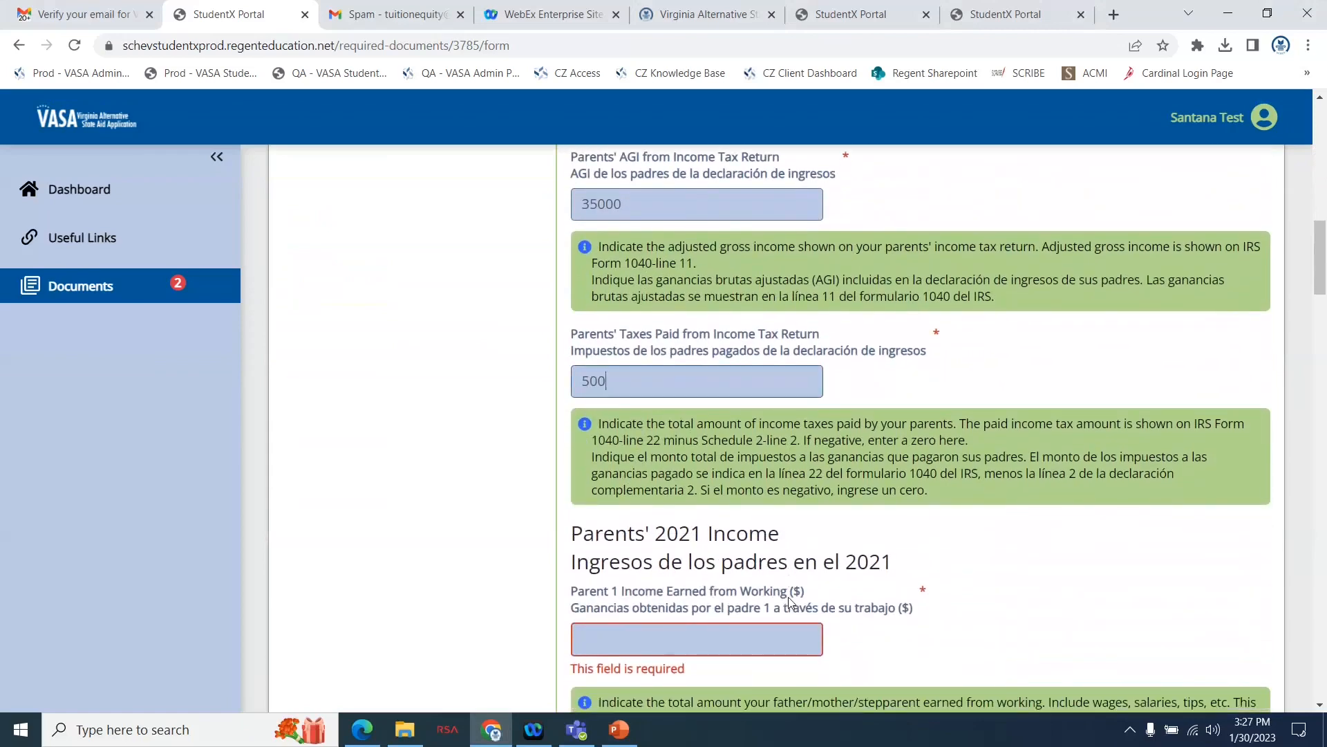
Enter the 2021 income earned from working as 25000 for Parent 1 and 10000 for Parent 2.
{"action": "scroll", "coordinate": [1021, 616], "scroll_direction": "down", "scroll_amount": 3}
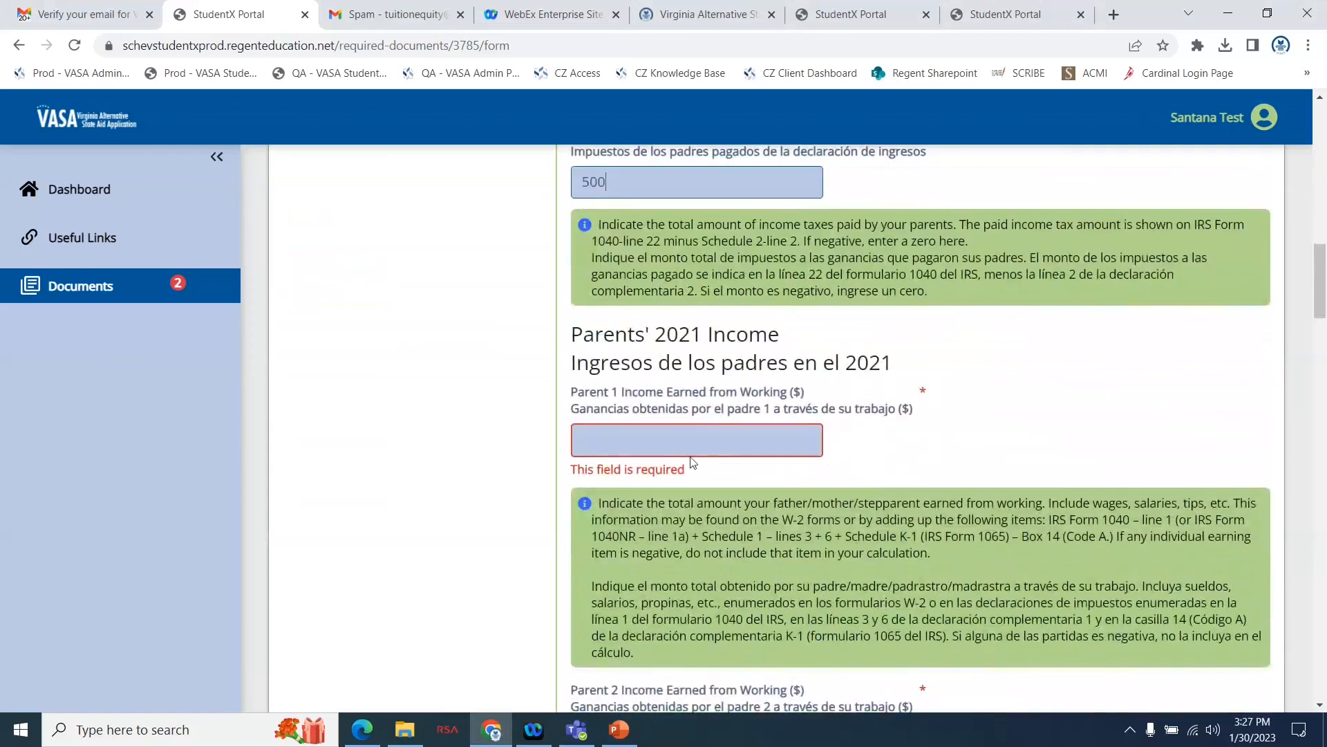
{"action": "left_click", "coordinate": [683, 444]}
{"action": "type", "text": "25000"}
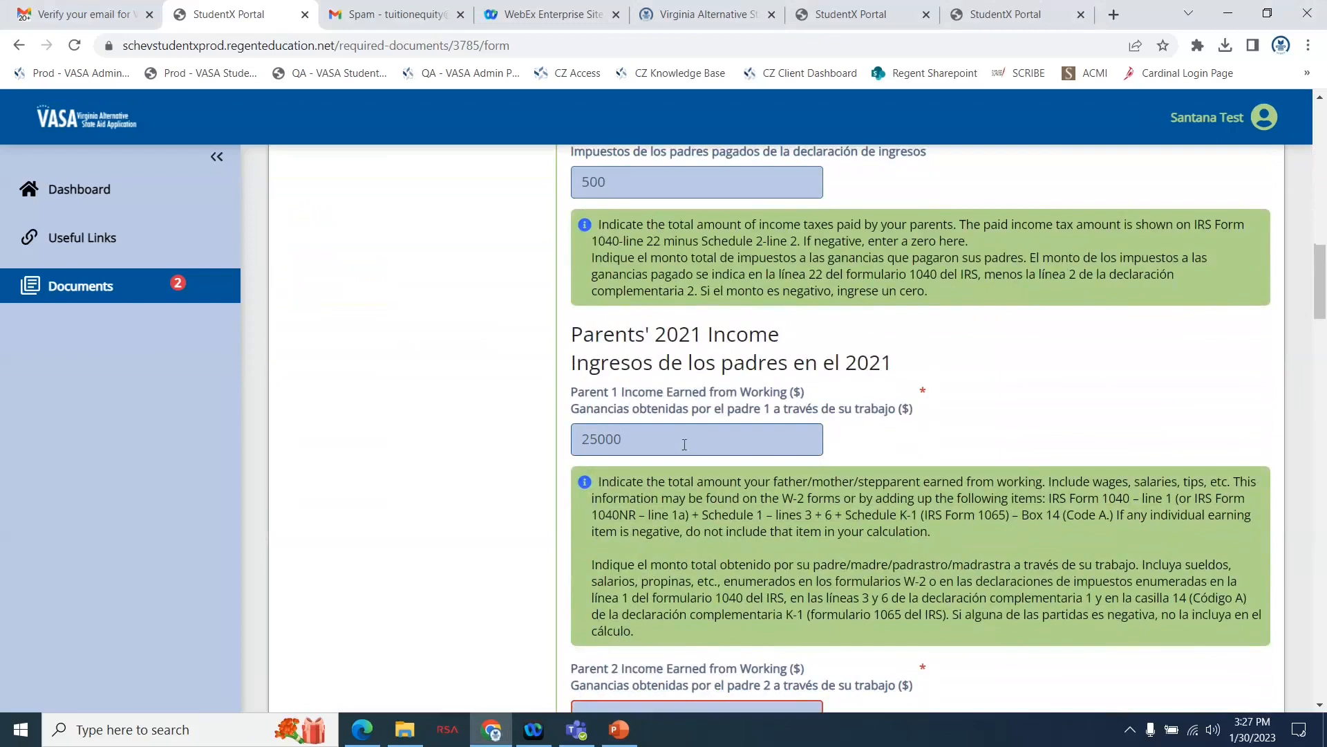
{"action": "scroll", "coordinate": [944, 449], "scroll_direction": "down", "scroll_amount": 3}
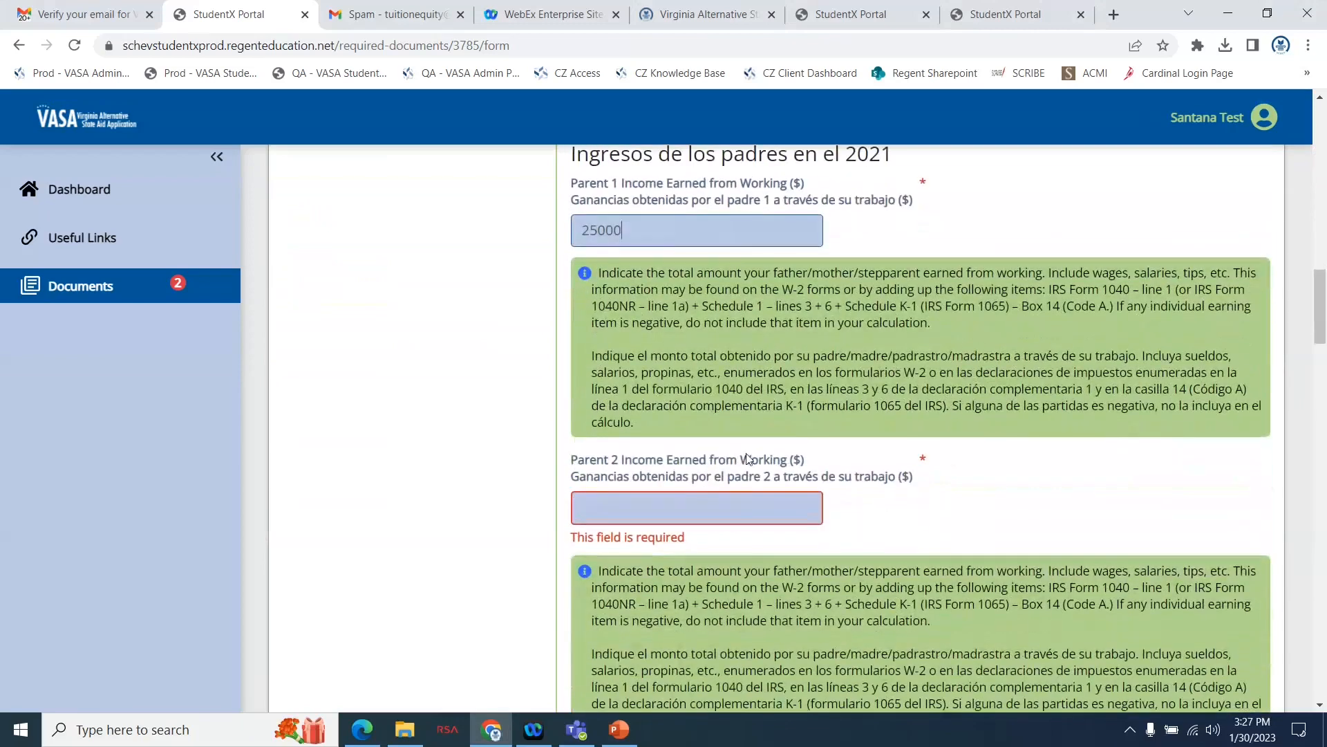
{"action": "left_click", "coordinate": [678, 503]}
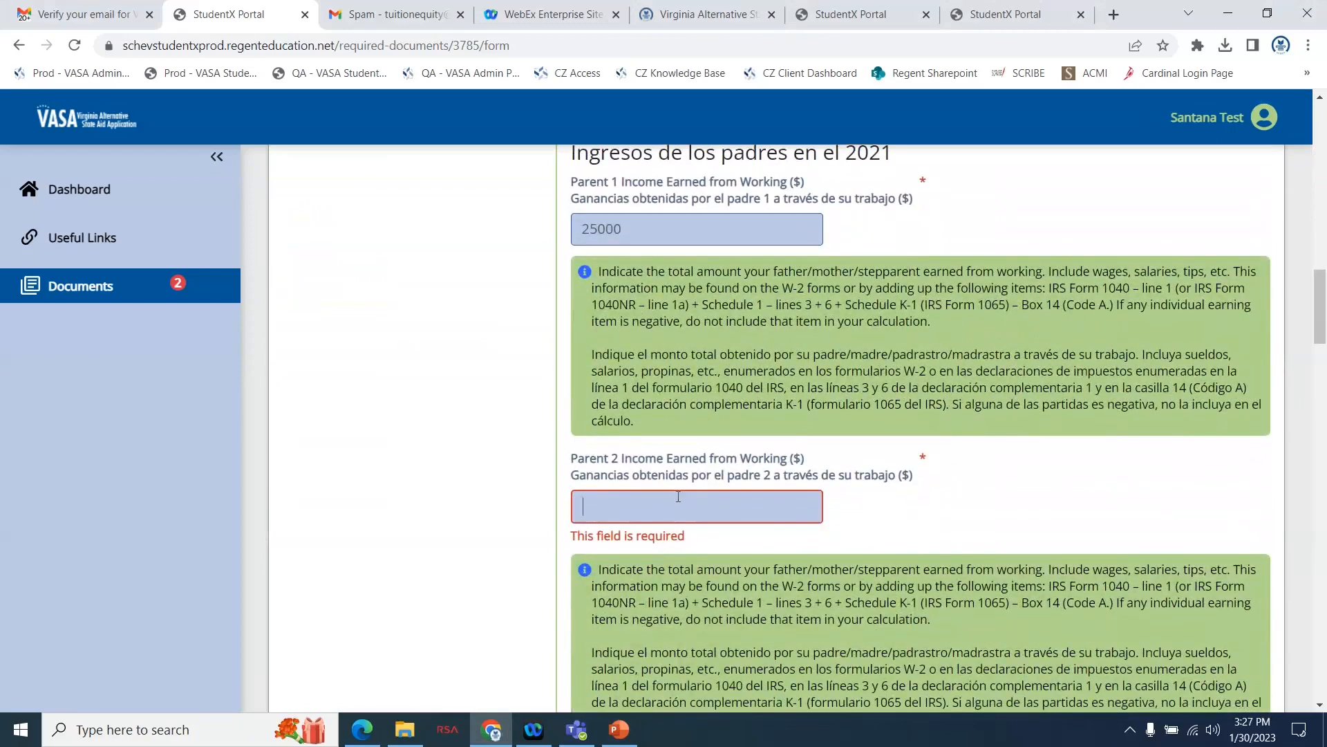
{"action": "type", "text": "10000"}
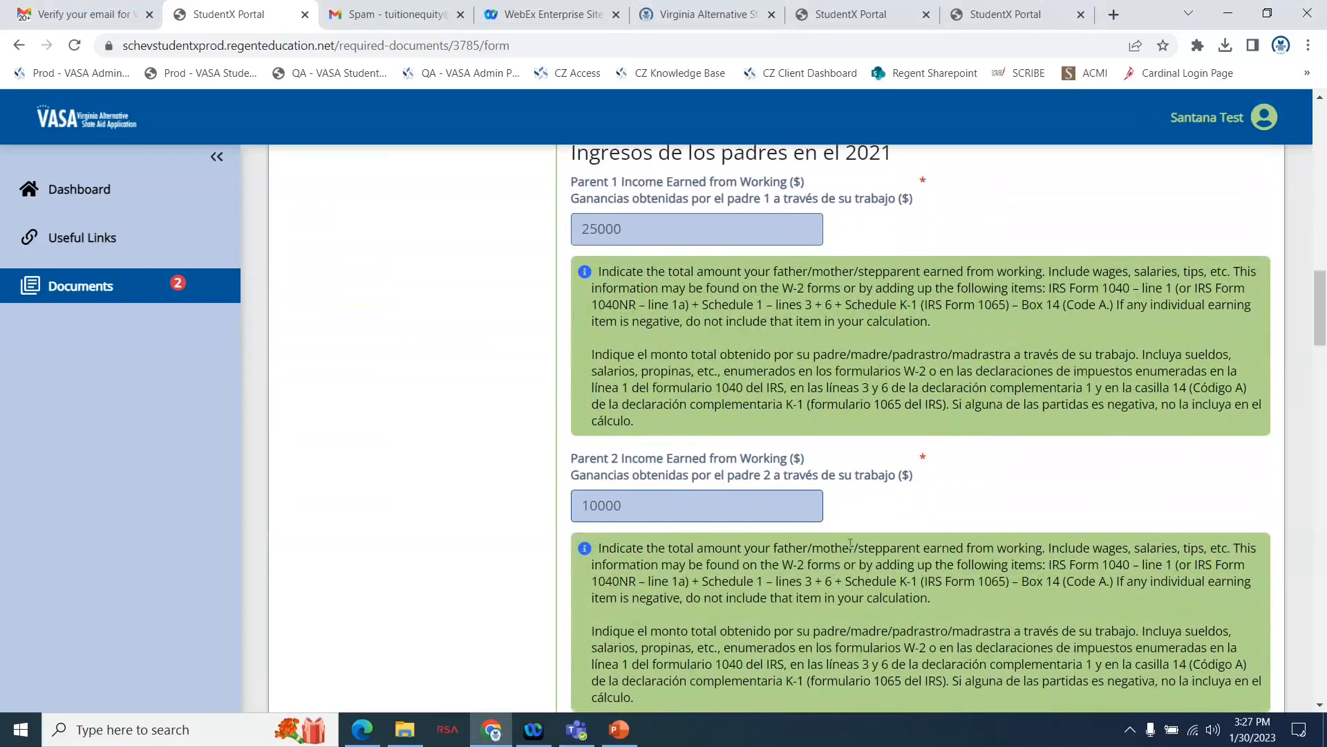
Answer No to whether the parents' household received any federal program benefits in 2021 or 2022.
{"action": "scroll", "coordinate": [850, 544], "scroll_direction": "down", "scroll_amount": 5}
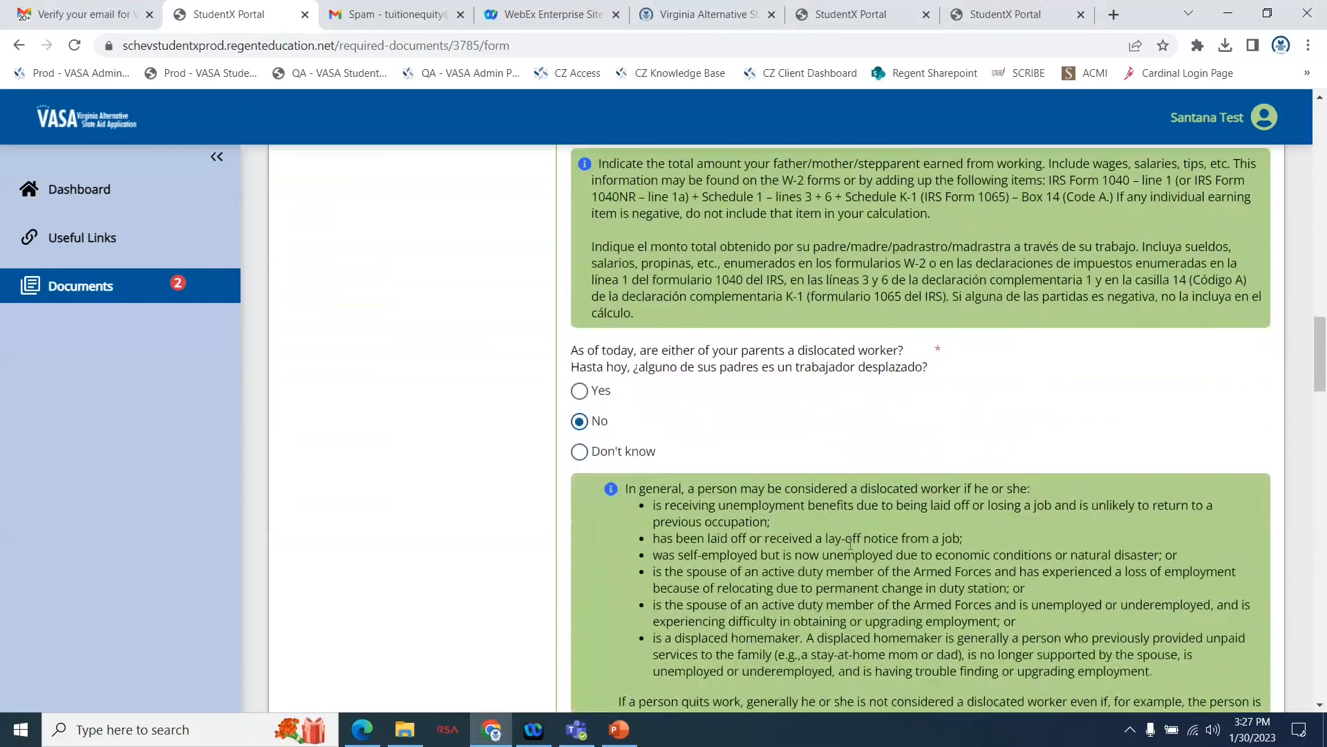
{"action": "scroll", "coordinate": [850, 543], "scroll_direction": "down", "scroll_amount": 1}
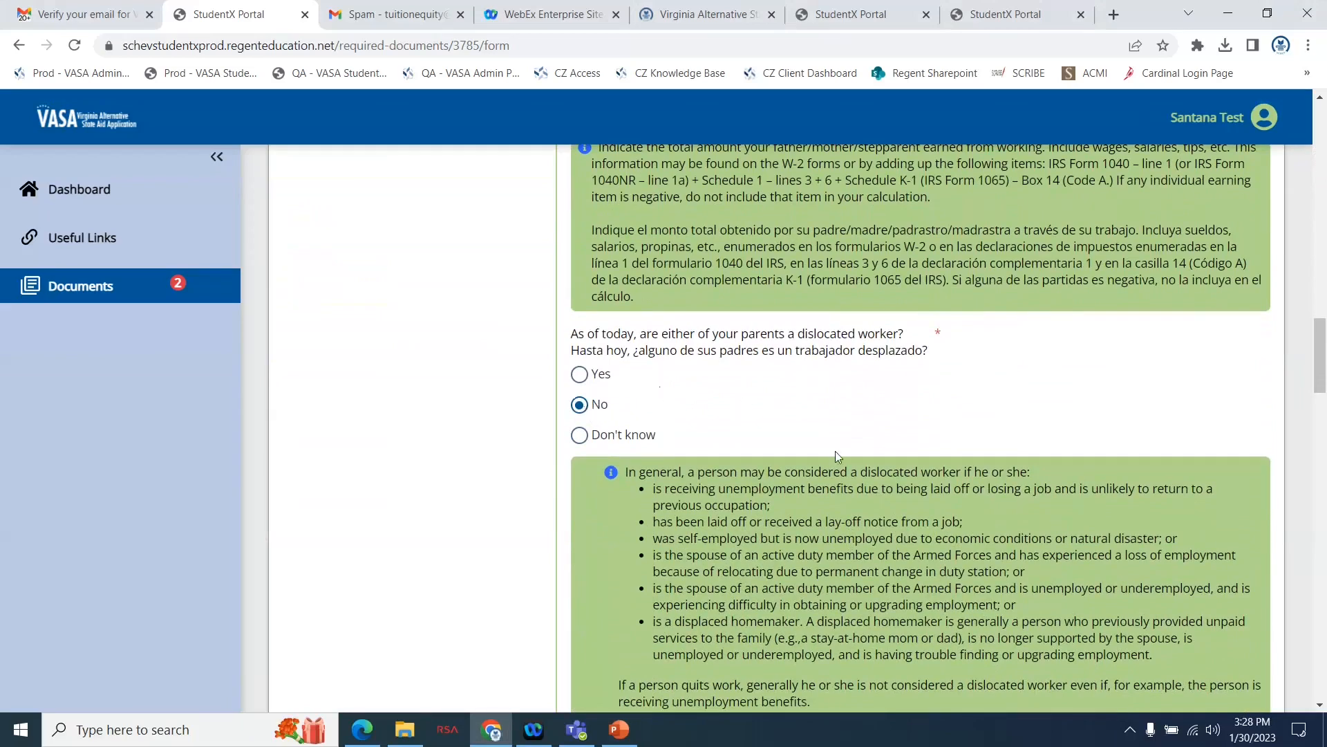
{"action": "scroll", "coordinate": [835, 451], "scroll_direction": "down", "scroll_amount": 2}
{"action": "scroll", "coordinate": [836, 450], "scroll_direction": "down", "scroll_amount": 7}
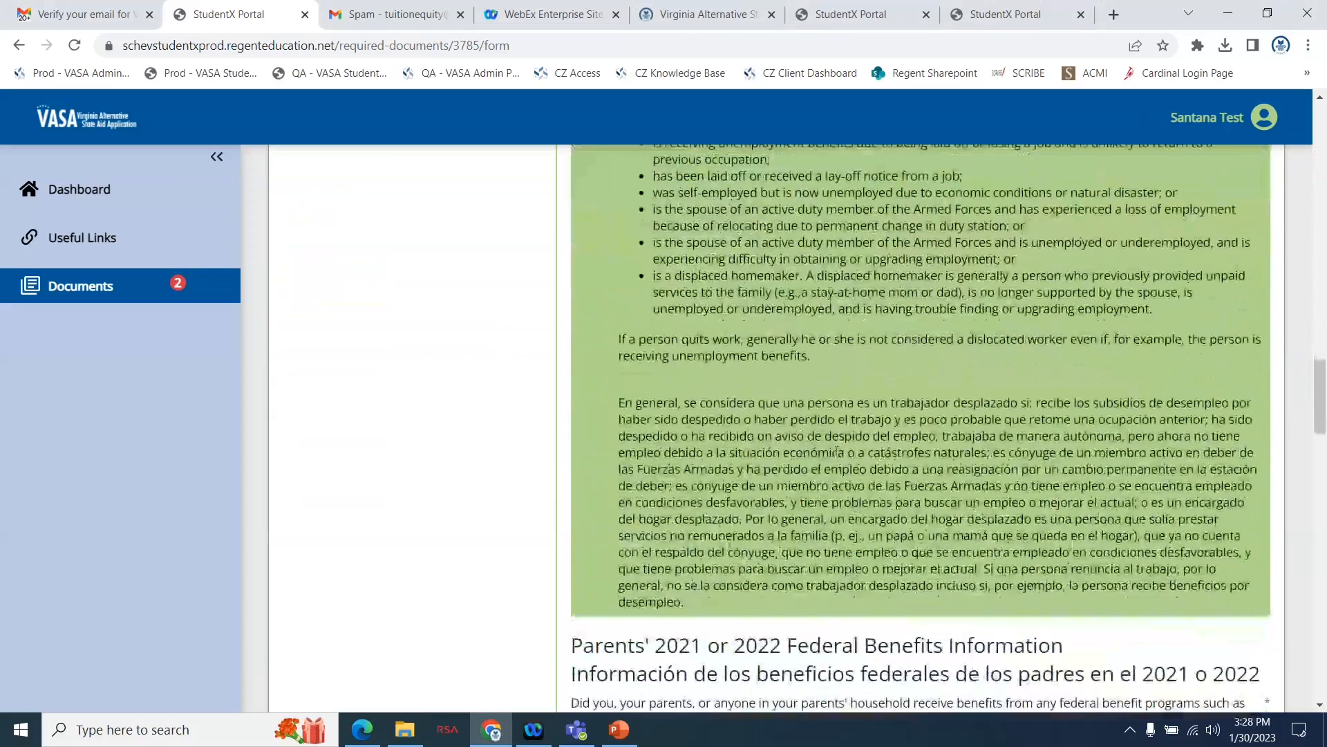
{"action": "scroll", "coordinate": [837, 456], "scroll_direction": "down", "scroll_amount": 1}
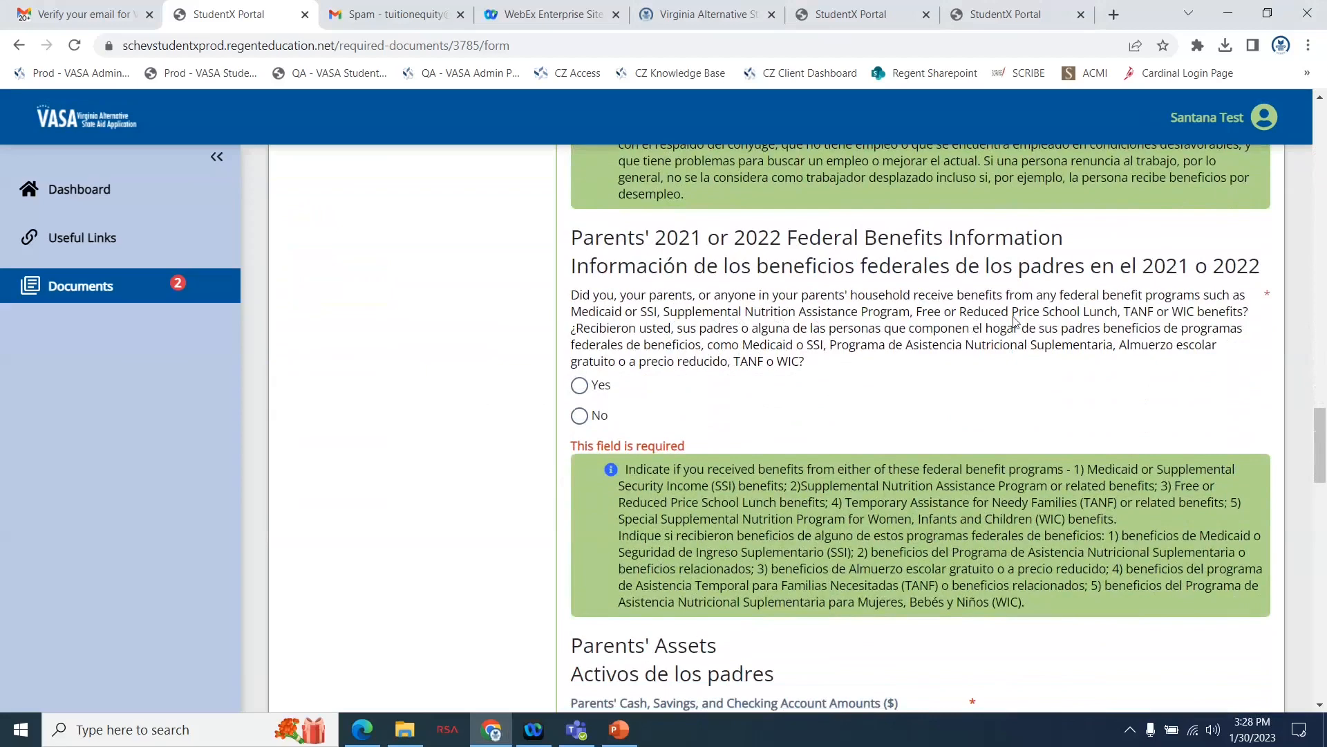
{"action": "left_click", "coordinate": [580, 416]}
Enter 5000 as the parents' cash, savings and checking amounts and 0 as their real estate or investment net worth.
{"action": "scroll", "coordinate": [825, 406], "scroll_direction": "down", "scroll_amount": 5}
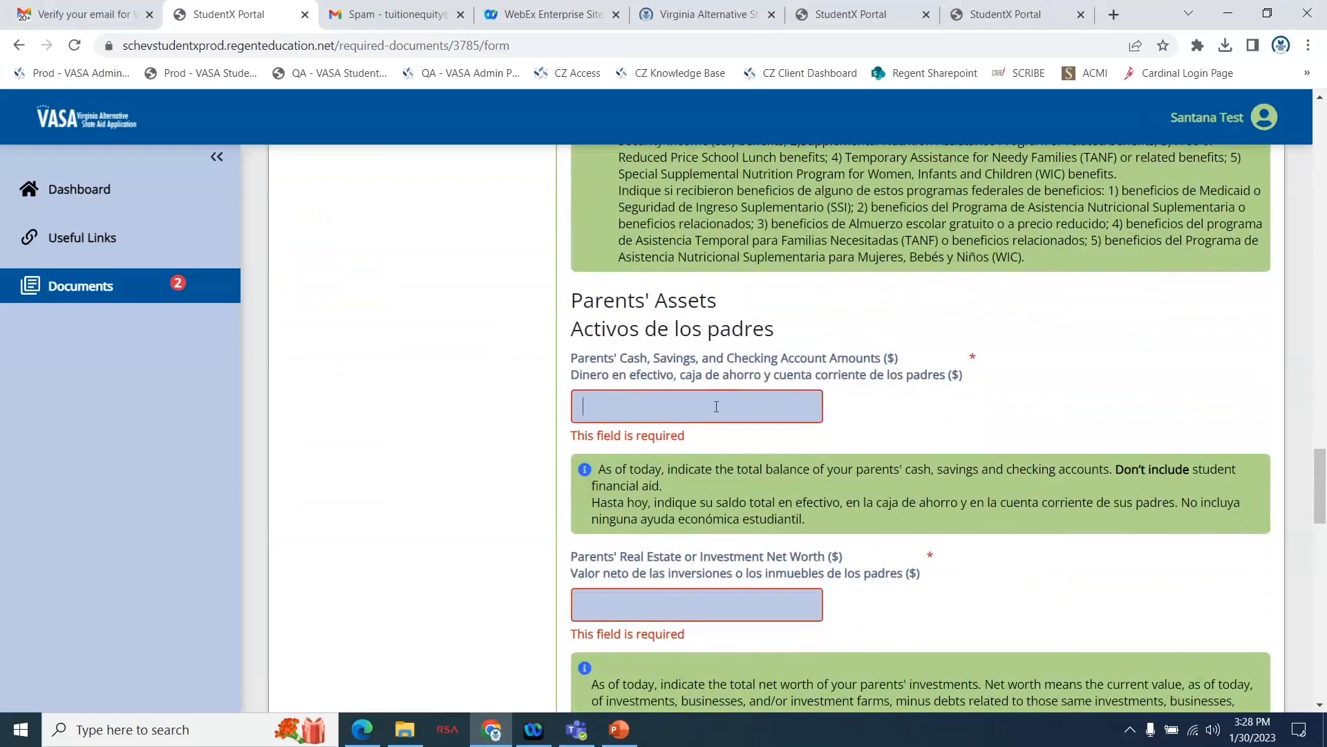
{"action": "type", "text": "5000"}
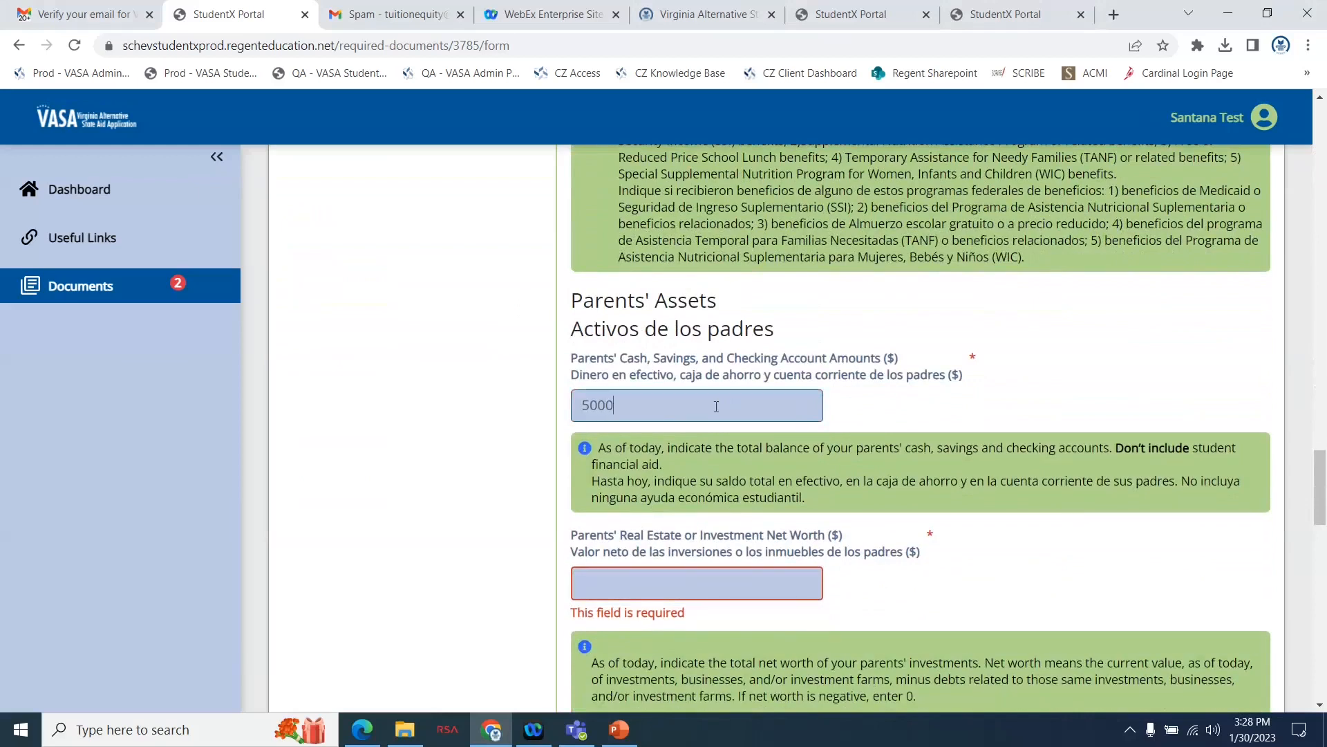
{"action": "scroll", "coordinate": [982, 541], "scroll_direction": "down", "scroll_amount": 3}
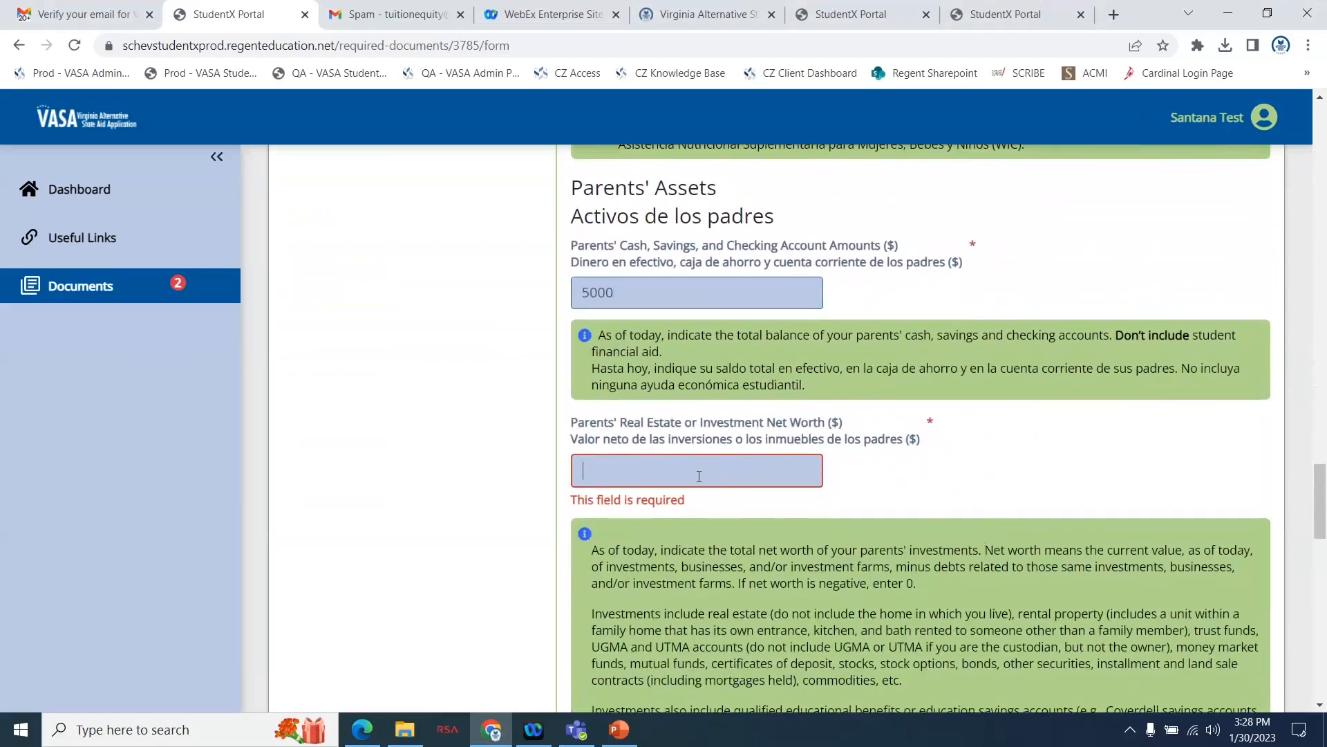
{"action": "left_click", "coordinate": [699, 477]}
{"action": "type", "text": "0"}
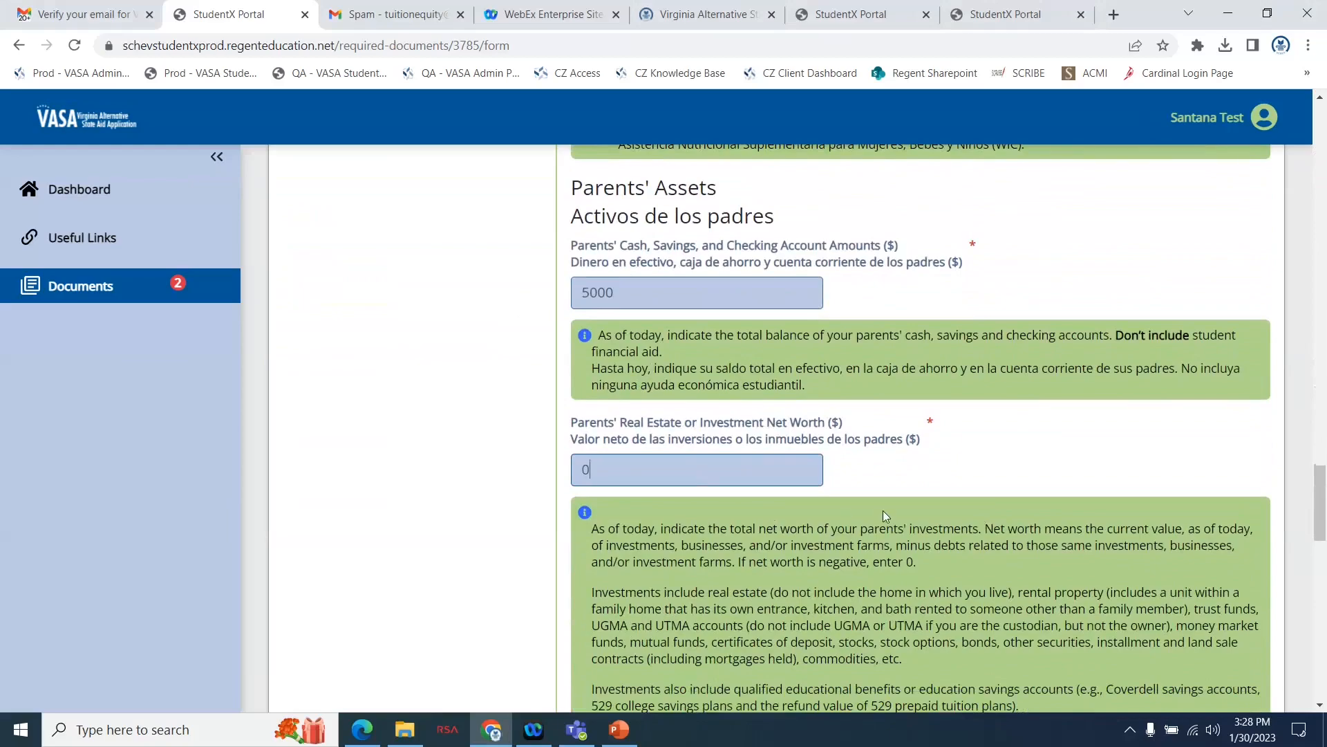
Enter 0 as the parents' businesses or farm net worth and continue to their additional financial information.
{"action": "scroll", "coordinate": [773, 526], "scroll_direction": "down", "scroll_amount": 5}
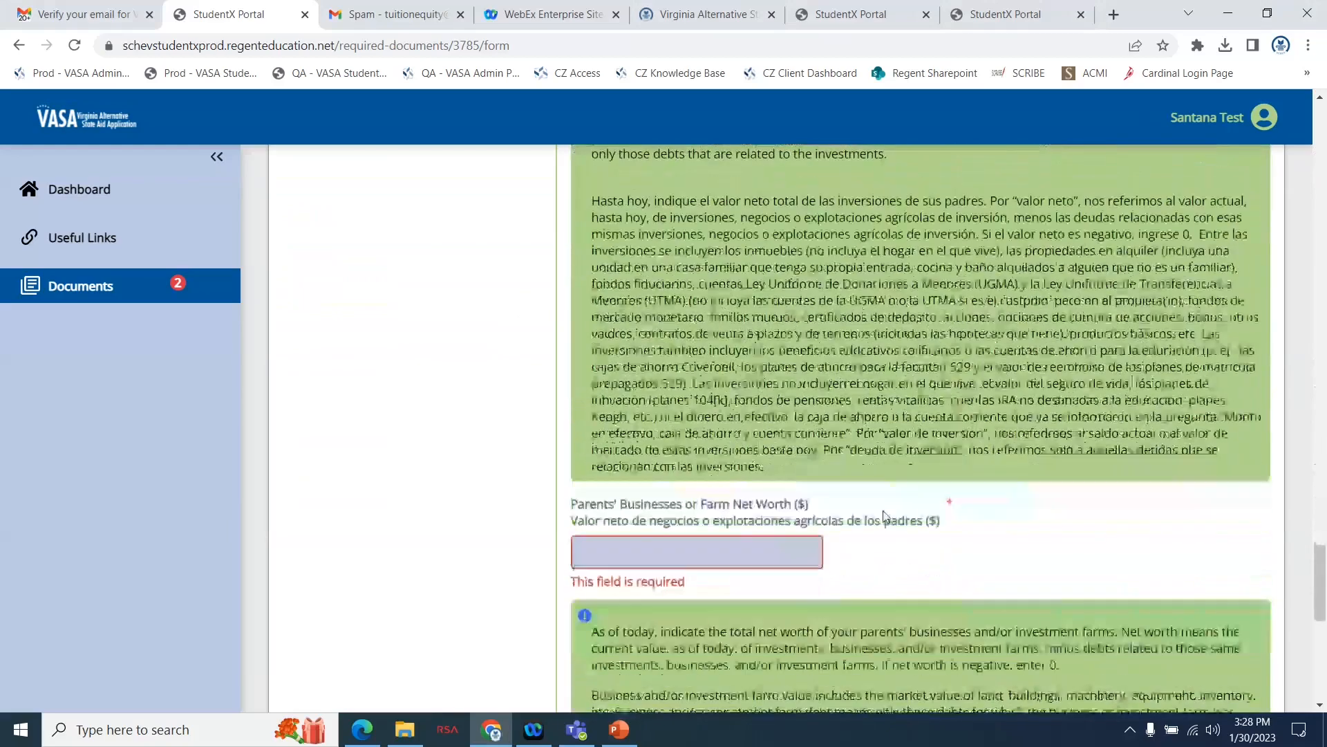
{"action": "scroll", "coordinate": [800, 459], "scroll_direction": "down", "scroll_amount": 3}
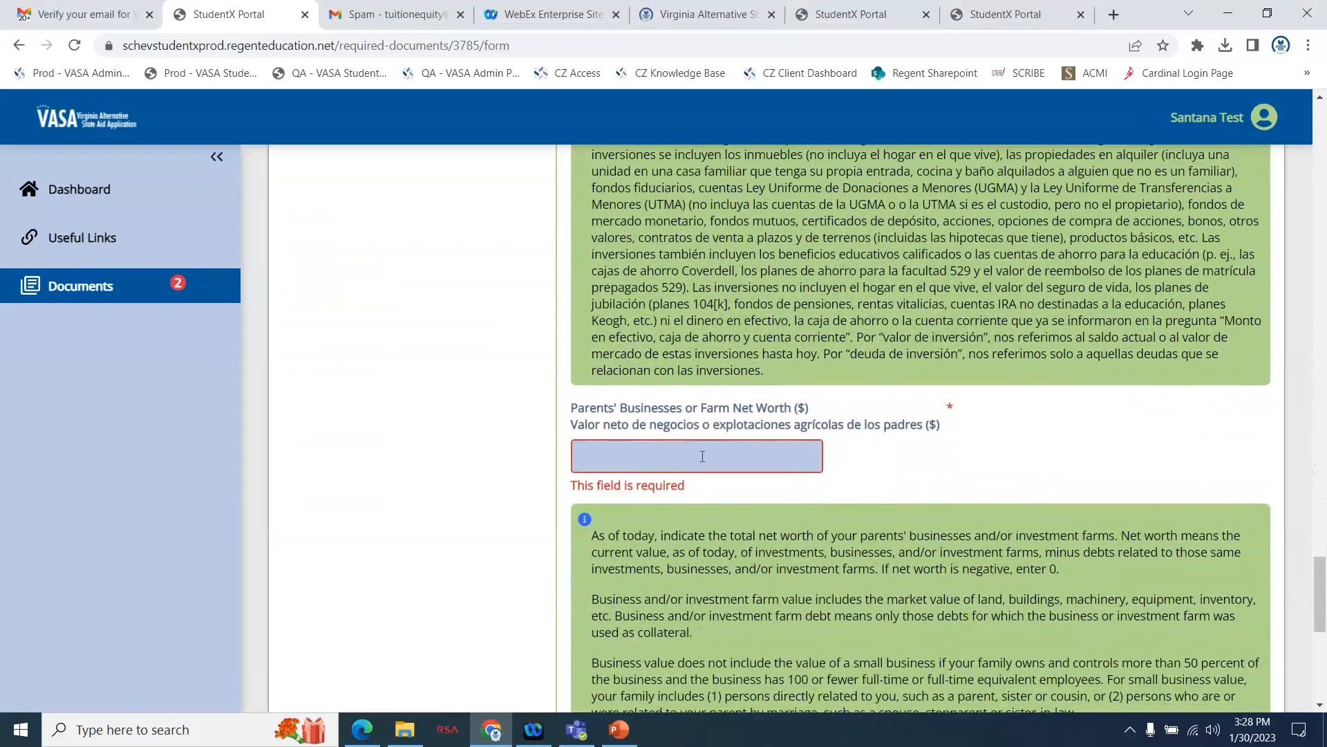
{"action": "left_click", "coordinate": [702, 456]}
{"action": "type", "text": "0"}
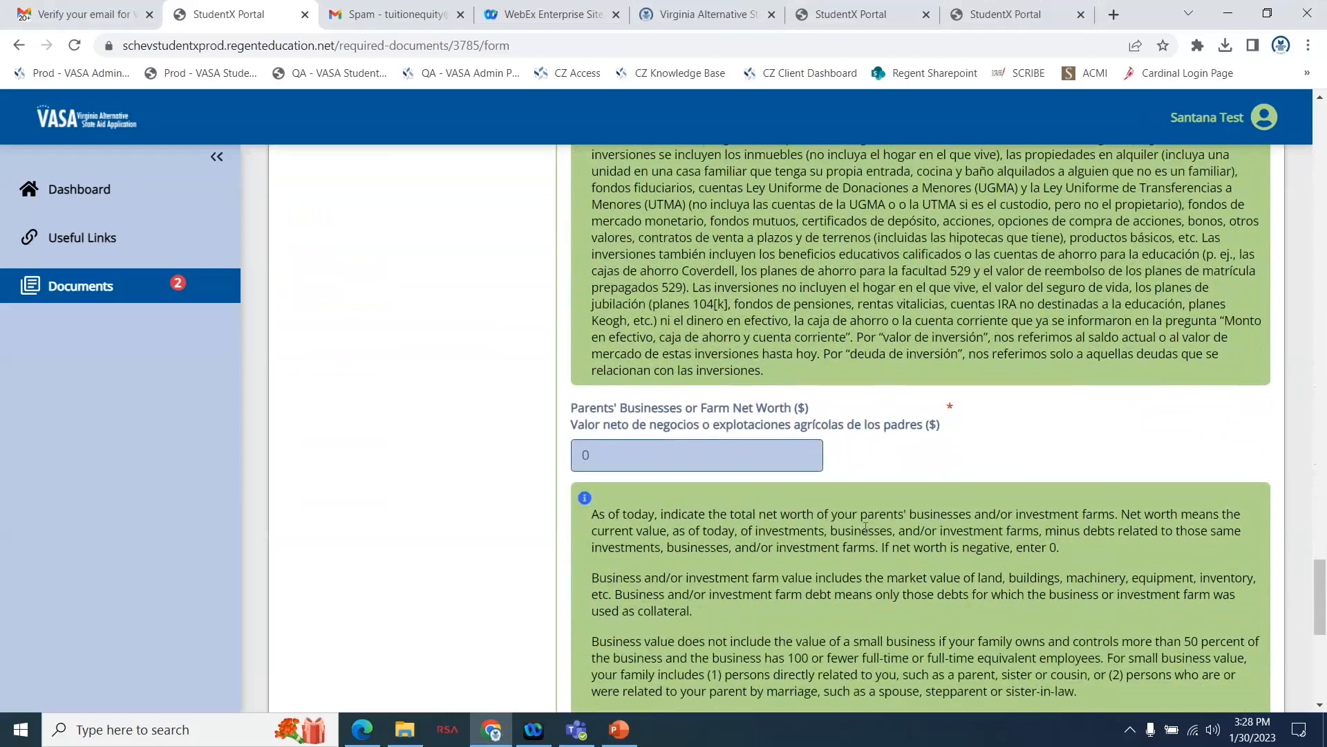
{"action": "scroll", "coordinate": [702, 457], "scroll_direction": "down", "scroll_amount": 8}
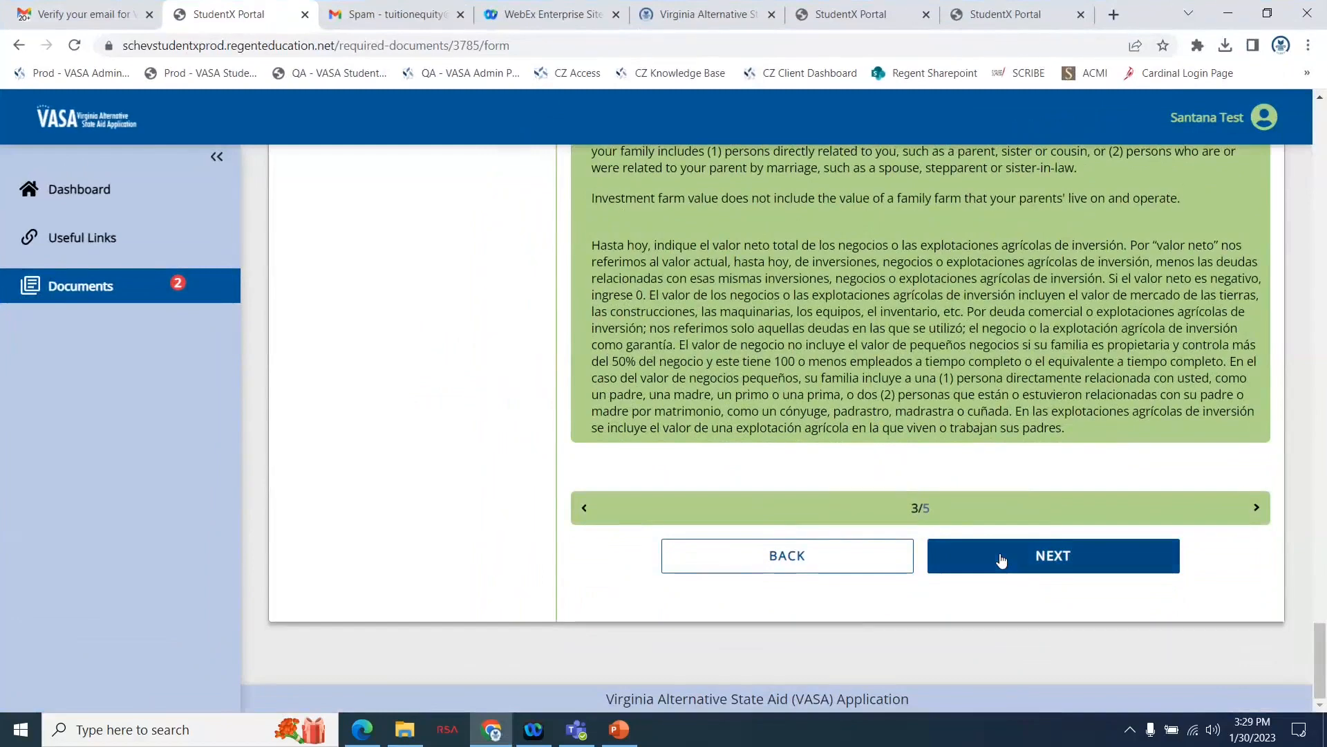
{"action": "left_click", "coordinate": [1002, 561]}
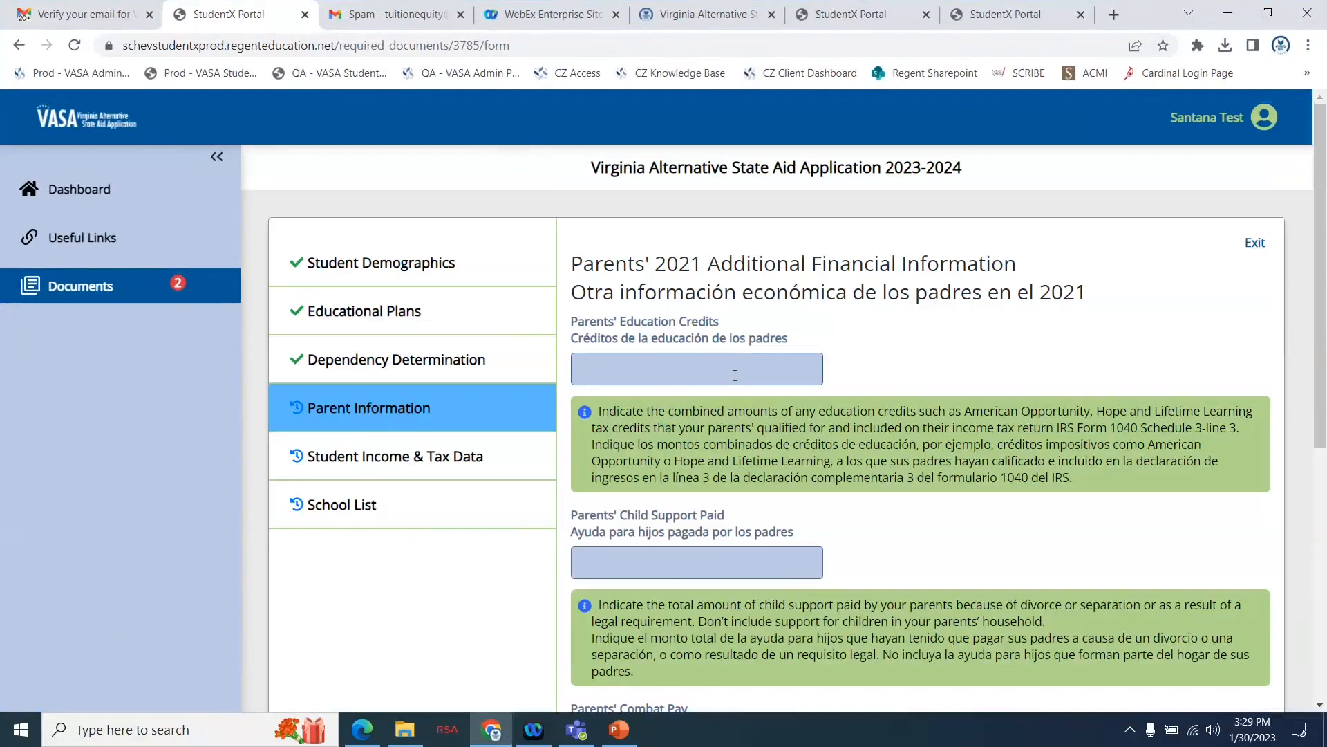
Enter 0 for the parents' education credits, child support paid and combat pay, and continue to their untaxed income.
{"action": "type", "text": "0"}
{"action": "scroll", "coordinate": [873, 432], "scroll_direction": "down", "scroll_amount": 3}
{"action": "left_click", "coordinate": [776, 383]}
{"action": "type", "text": "0"}
{"action": "scroll", "coordinate": [776, 383], "scroll_direction": "down", "scroll_amount": 3}
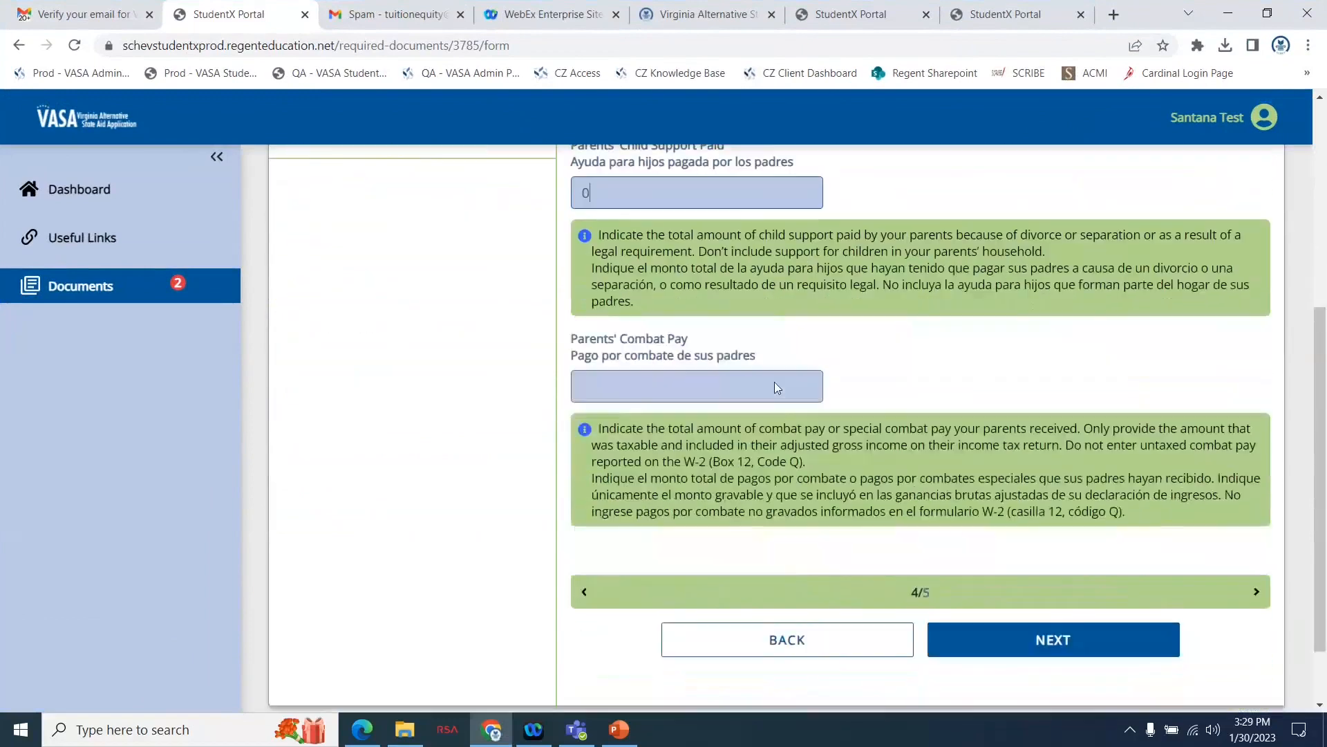
{"action": "left_click", "coordinate": [699, 378]}
{"action": "type", "text": "0"}
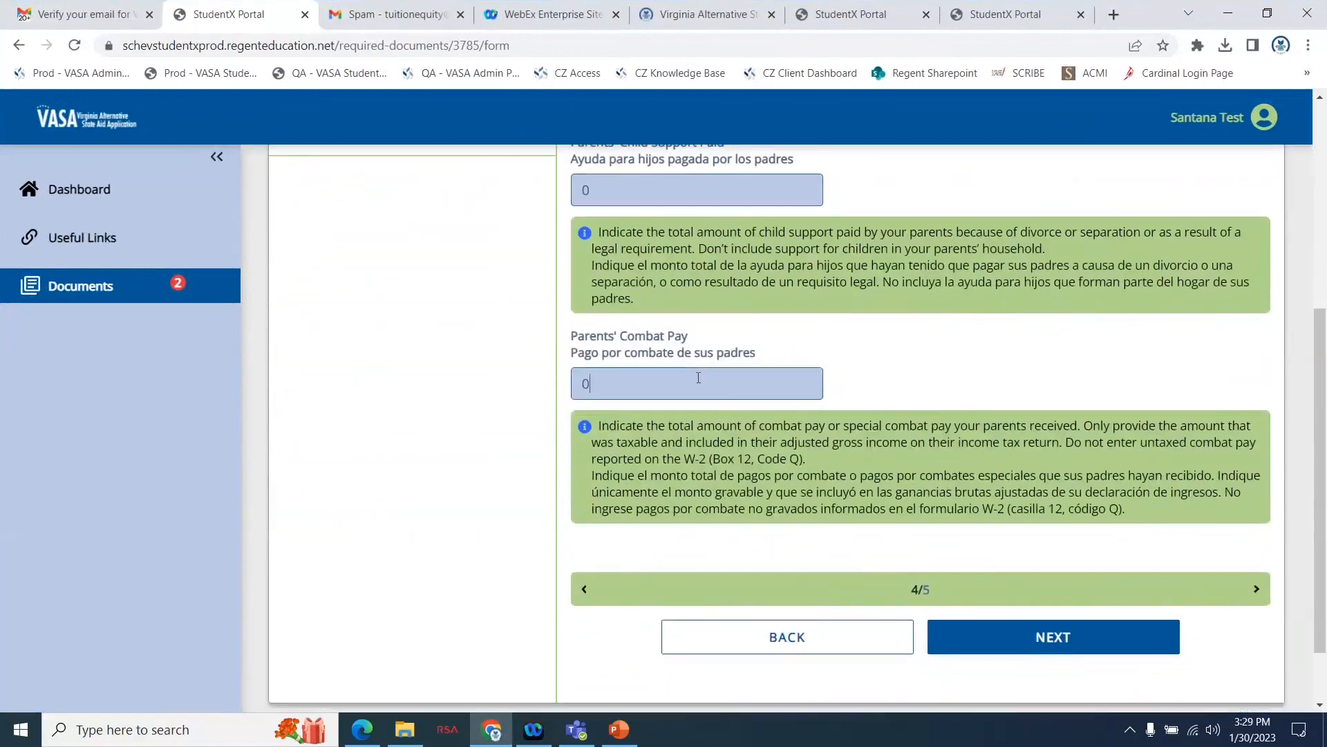
{"action": "left_click", "coordinate": [986, 634]}
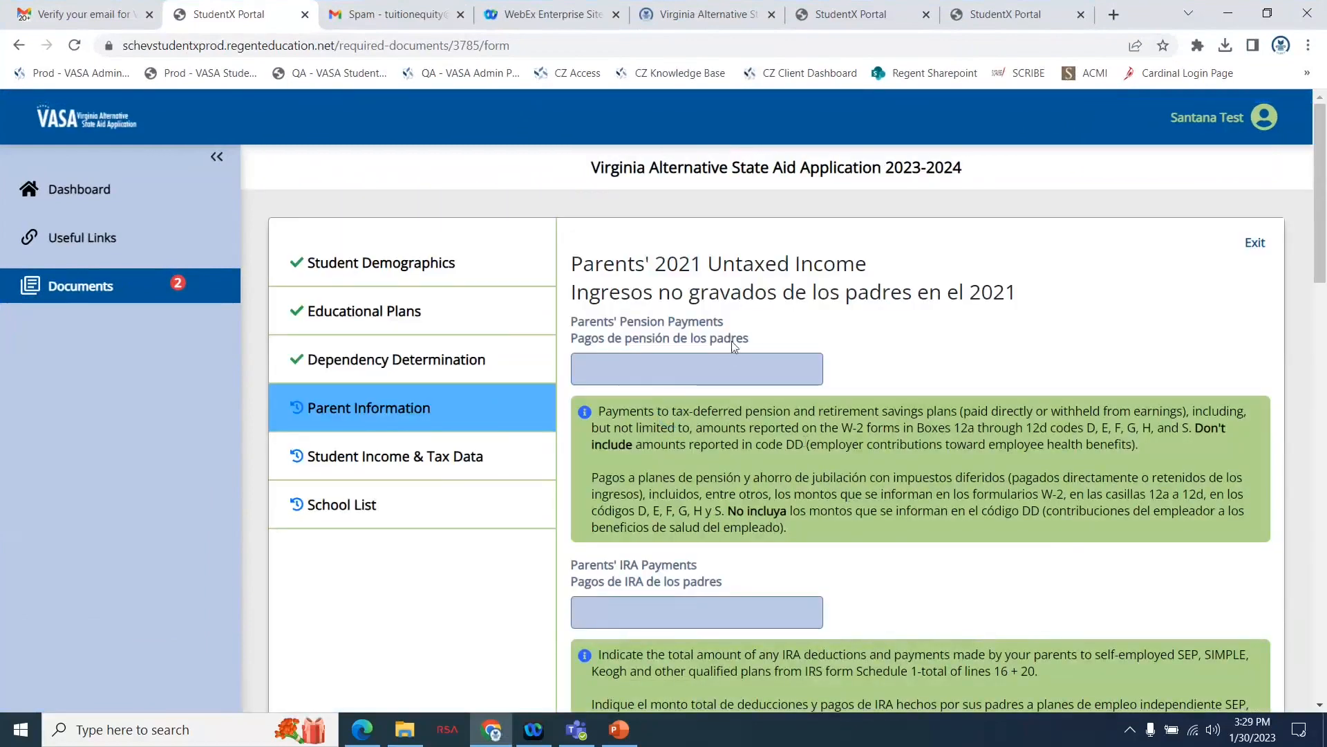
Enter 0 for the parents' pension payments, IRA payments and child support received.
{"action": "type", "text": "0"}
{"action": "scroll", "coordinate": [764, 231], "scroll_direction": "down", "scroll_amount": 3}
{"action": "left_click", "coordinate": [663, 441]}
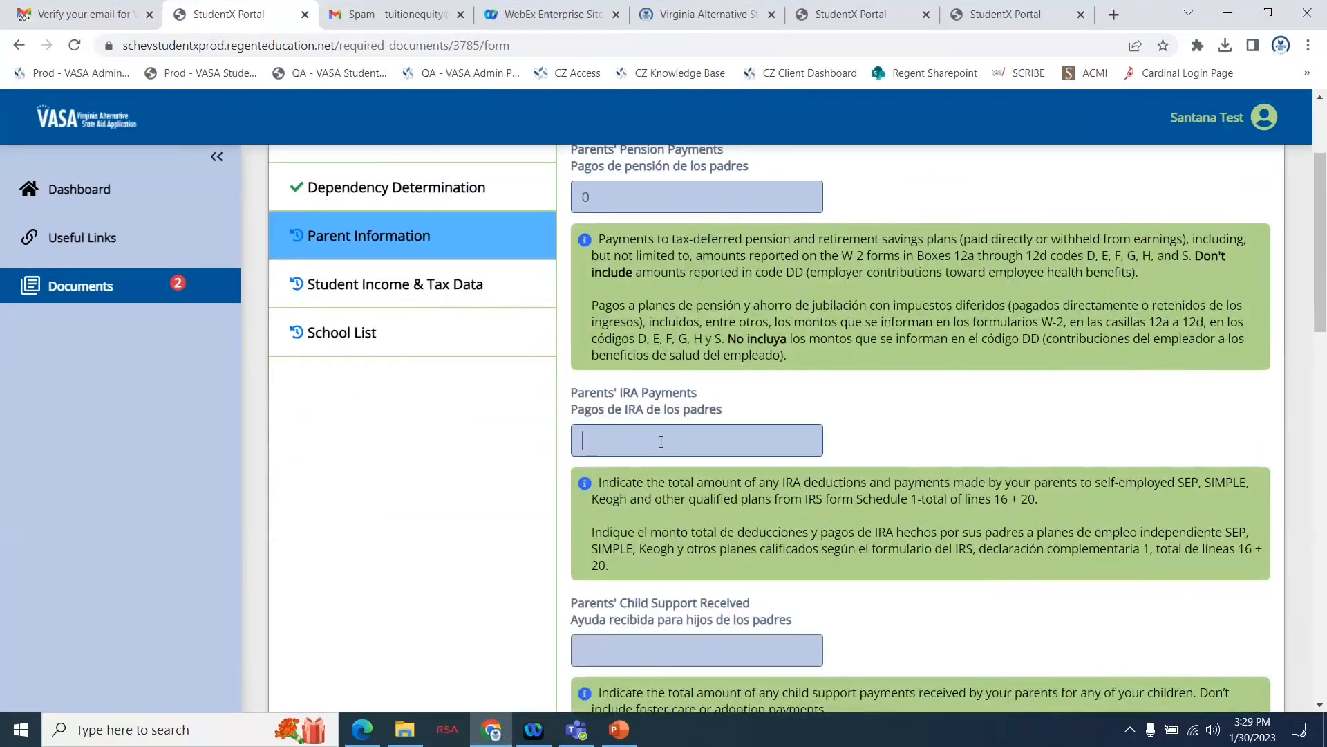
{"action": "type", "text": "0"}
{"action": "scroll", "coordinate": [660, 441], "scroll_direction": "down", "scroll_amount": 3}
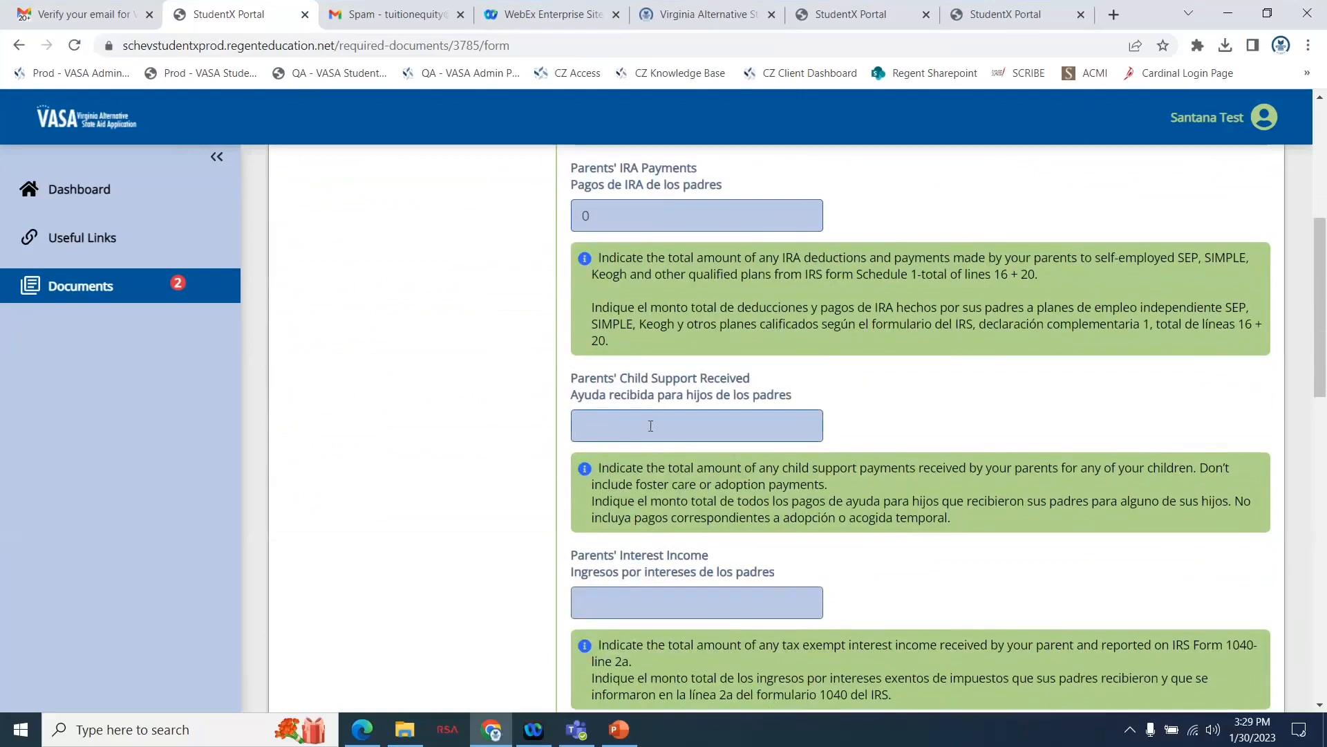
{"action": "type", "text": "0"}
Enter 0 for the parents' interest income and their military or clergy allowances.
{"action": "scroll", "coordinate": [811, 501], "scroll_direction": "down", "scroll_amount": 2}
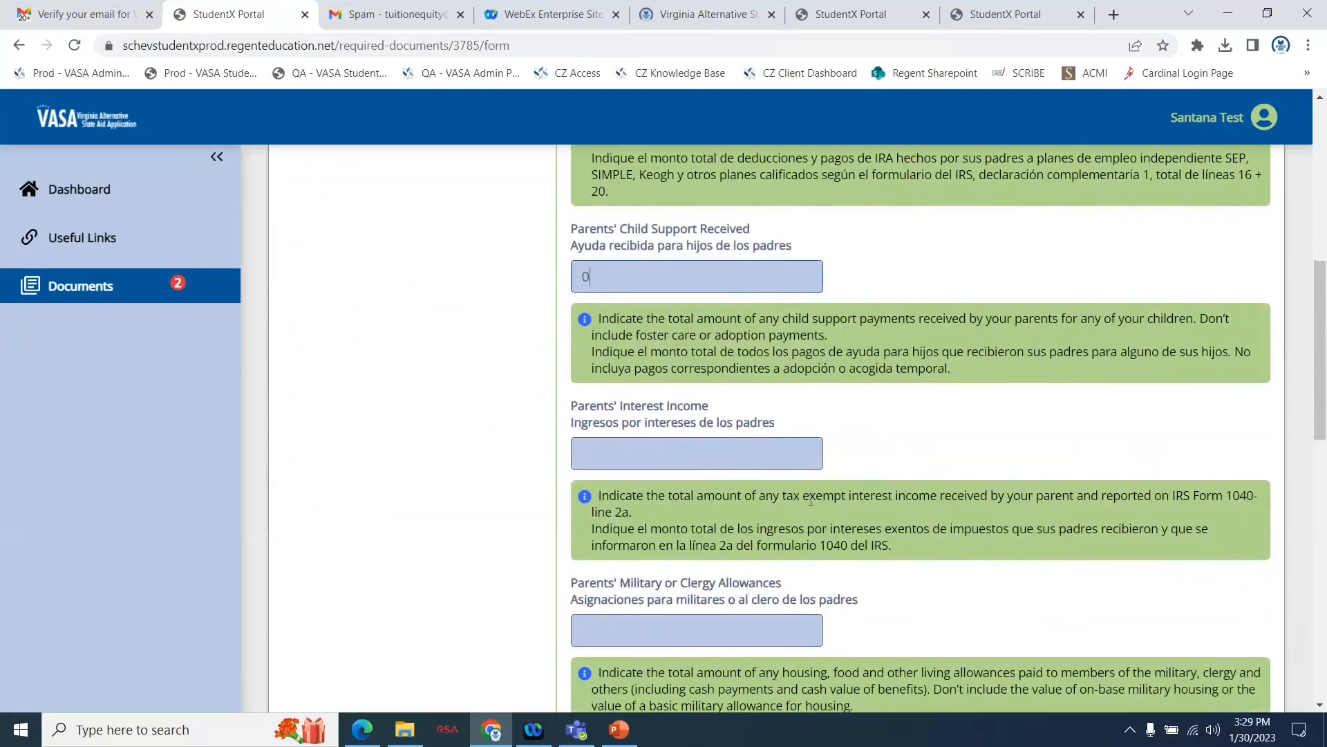
{"action": "left_click", "coordinate": [736, 451]}
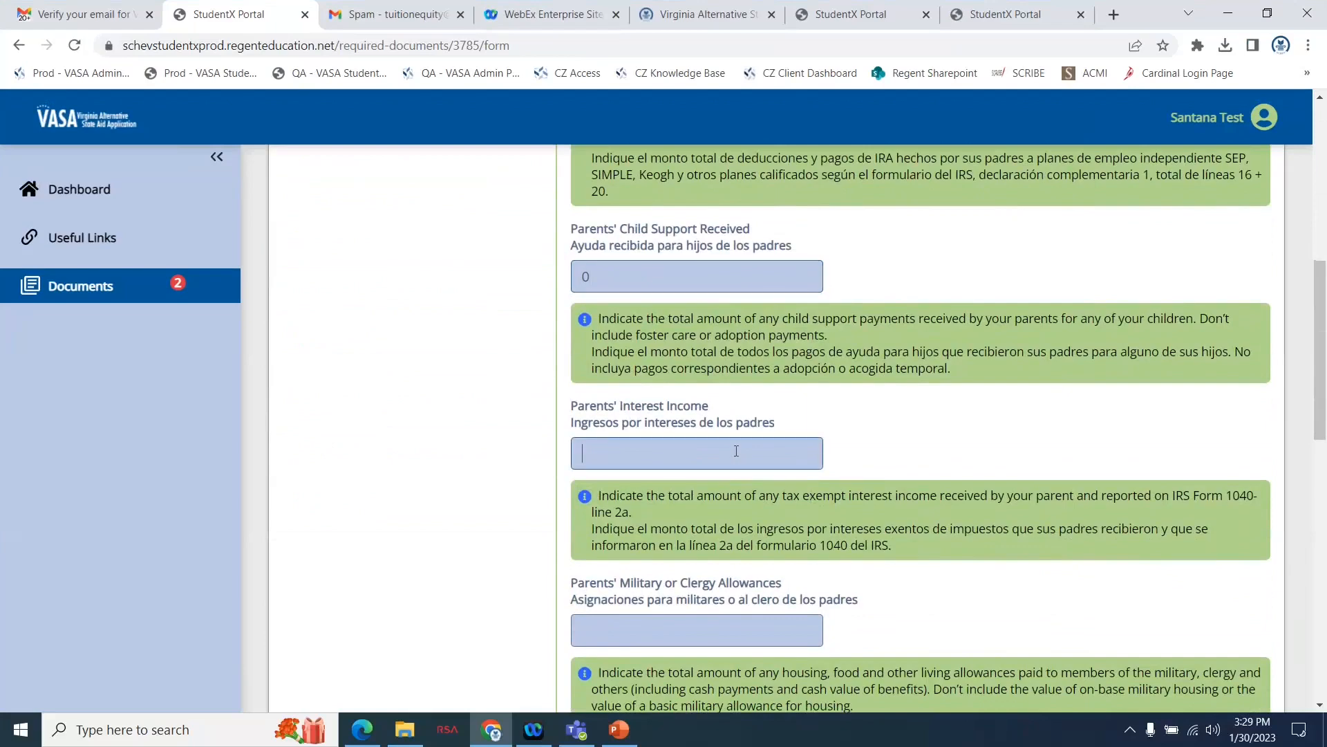
{"action": "type", "text": "0"}
{"action": "scroll", "coordinate": [736, 451], "scroll_direction": "down", "scroll_amount": 3}
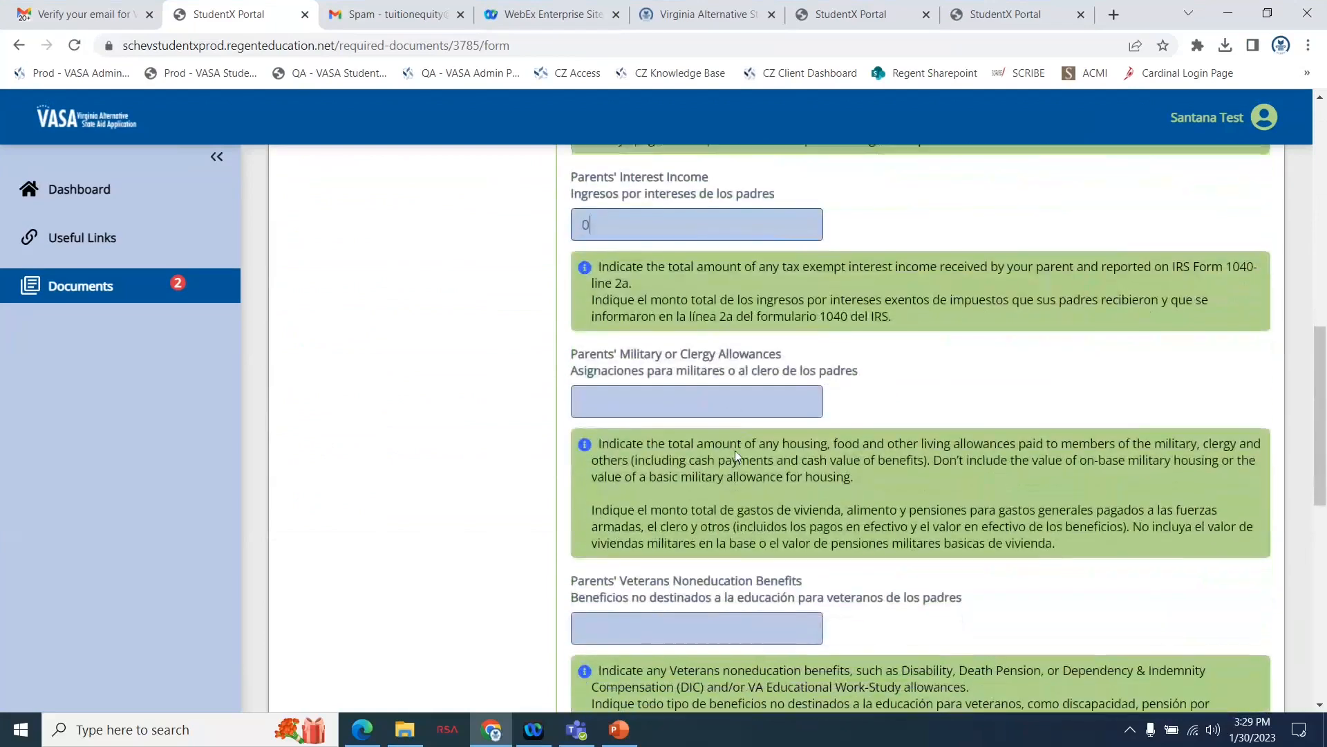
{"action": "left_click", "coordinate": [766, 390]}
{"action": "type", "text": "0"}
Enter 0 for the parents' veterans noneducation benefits and other untaxed income, and continue to the student's tax return information.
{"action": "scroll", "coordinate": [823, 453], "scroll_direction": "down", "scroll_amount": 3}
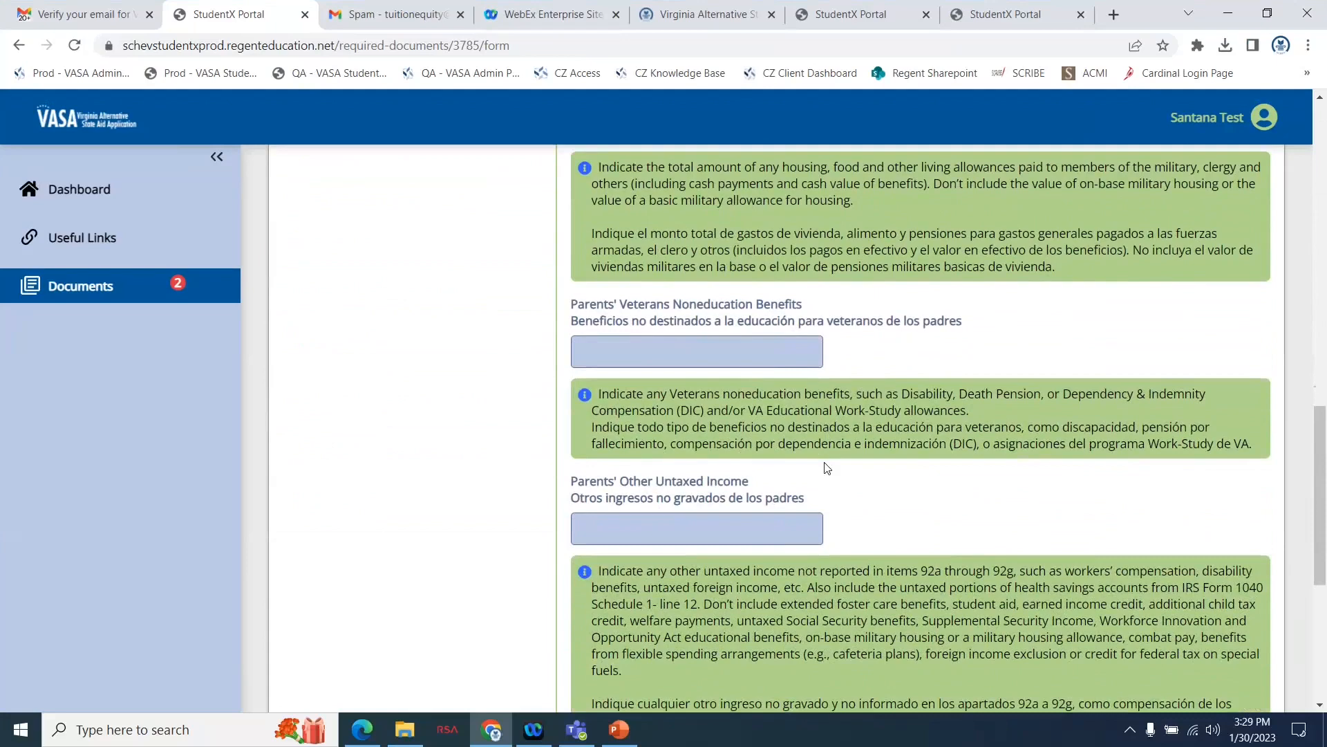
{"action": "left_click", "coordinate": [762, 357]}
{"action": "type", "text": "0"}
{"action": "scroll", "coordinate": [863, 495], "scroll_direction": "down", "scroll_amount": 1}
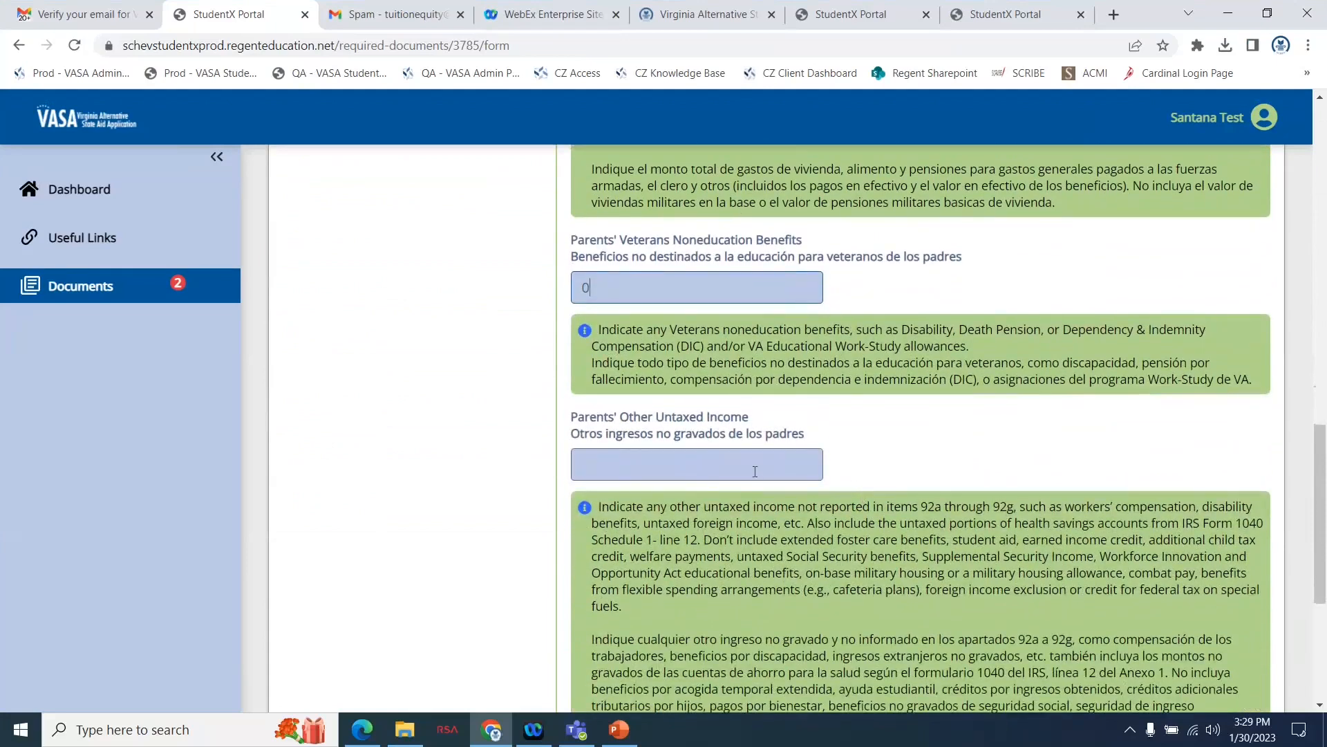
{"action": "left_click", "coordinate": [757, 467]}
{"action": "type", "text": "0"}
{"action": "scroll", "coordinate": [759, 466], "scroll_direction": "down", "scroll_amount": 5}
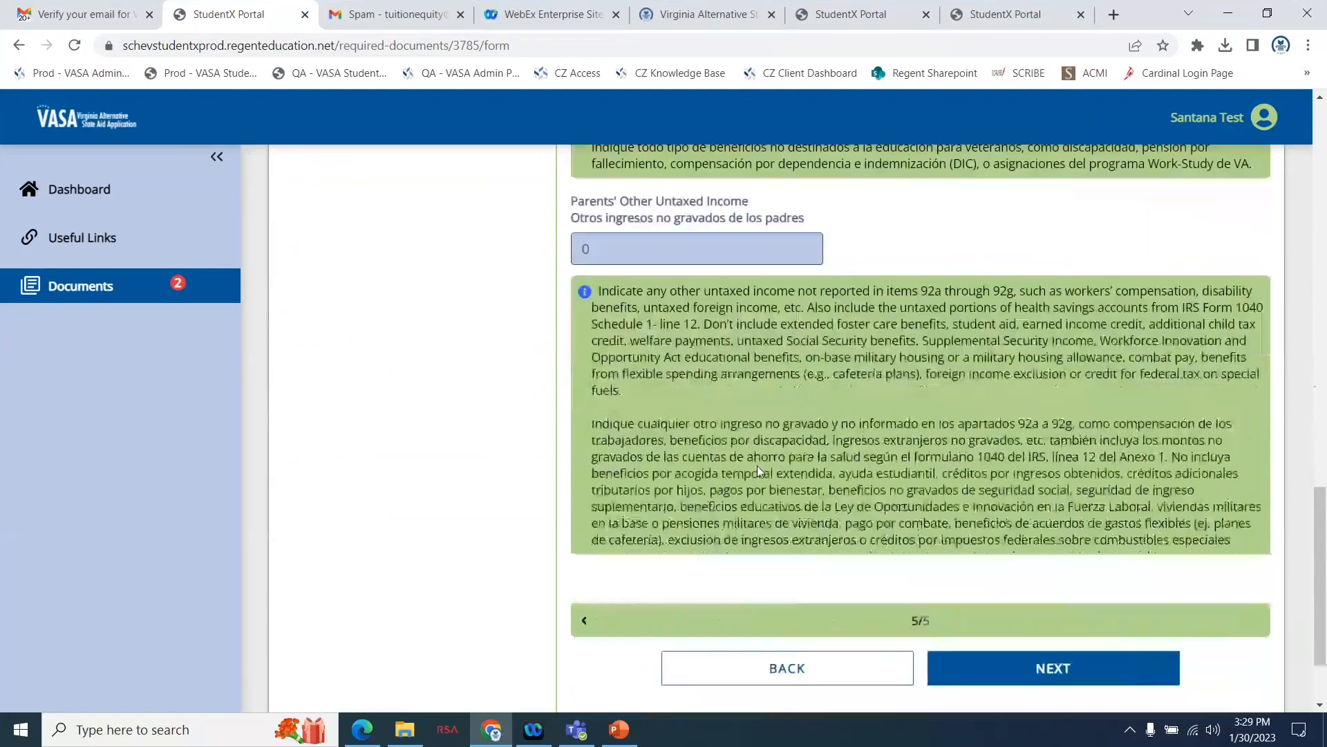
{"action": "left_click", "coordinate": [973, 587]}
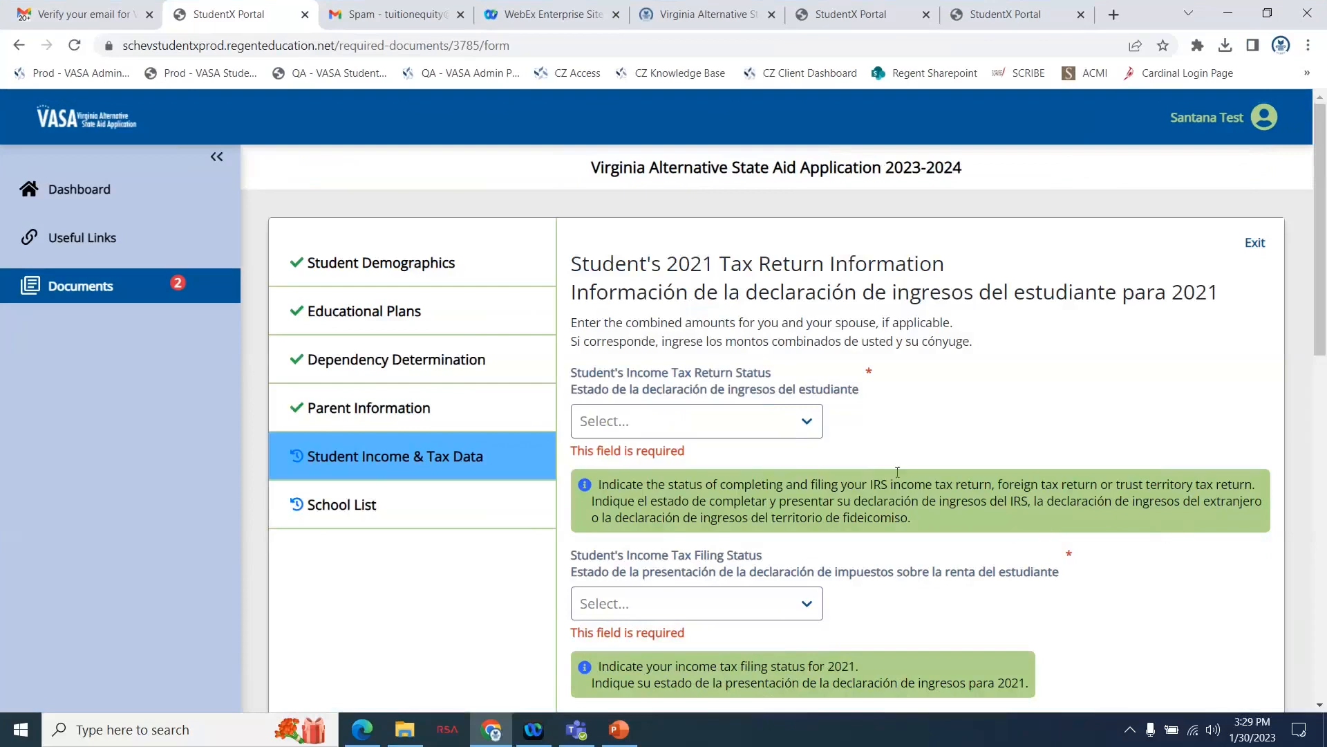
Set the student's income tax return status to Will Not File and continue to the student's income page.
{"action": "left_click", "coordinate": [787, 426]}
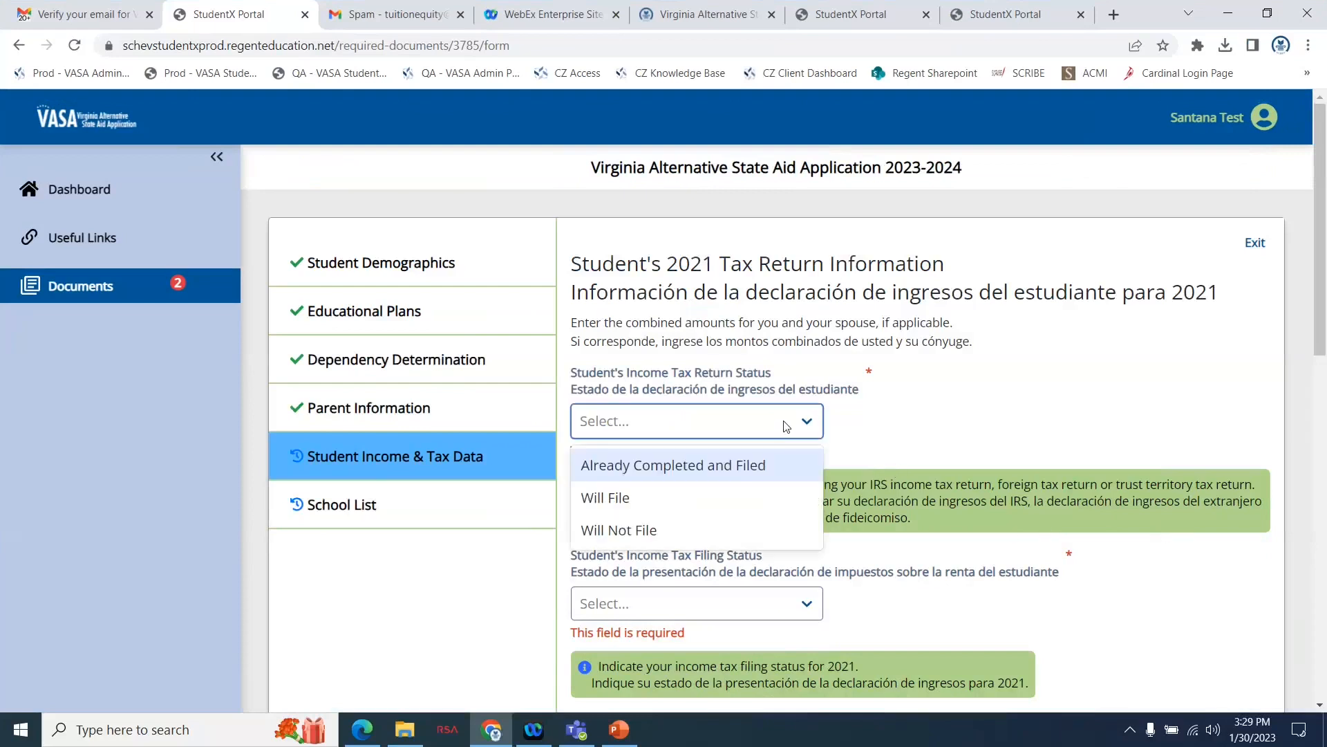
{"action": "left_click", "coordinate": [661, 529]}
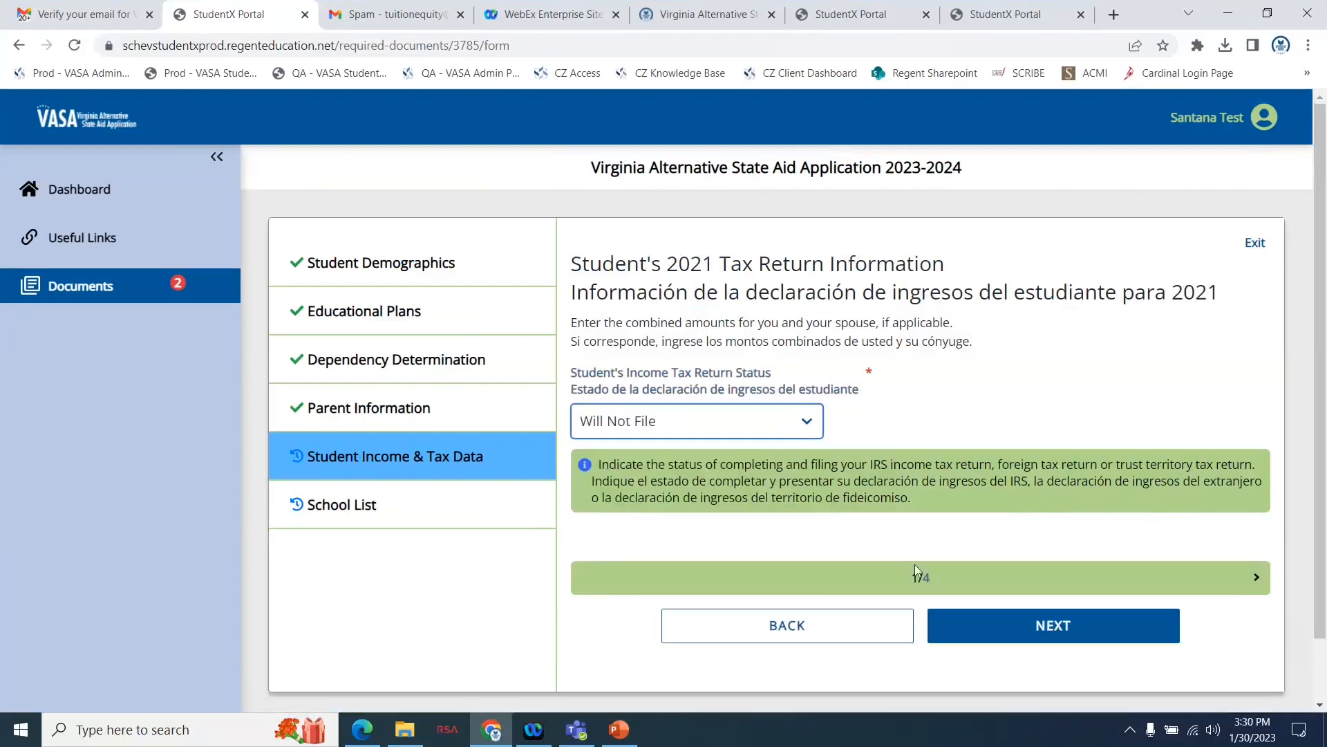
{"action": "left_click", "coordinate": [990, 636]}
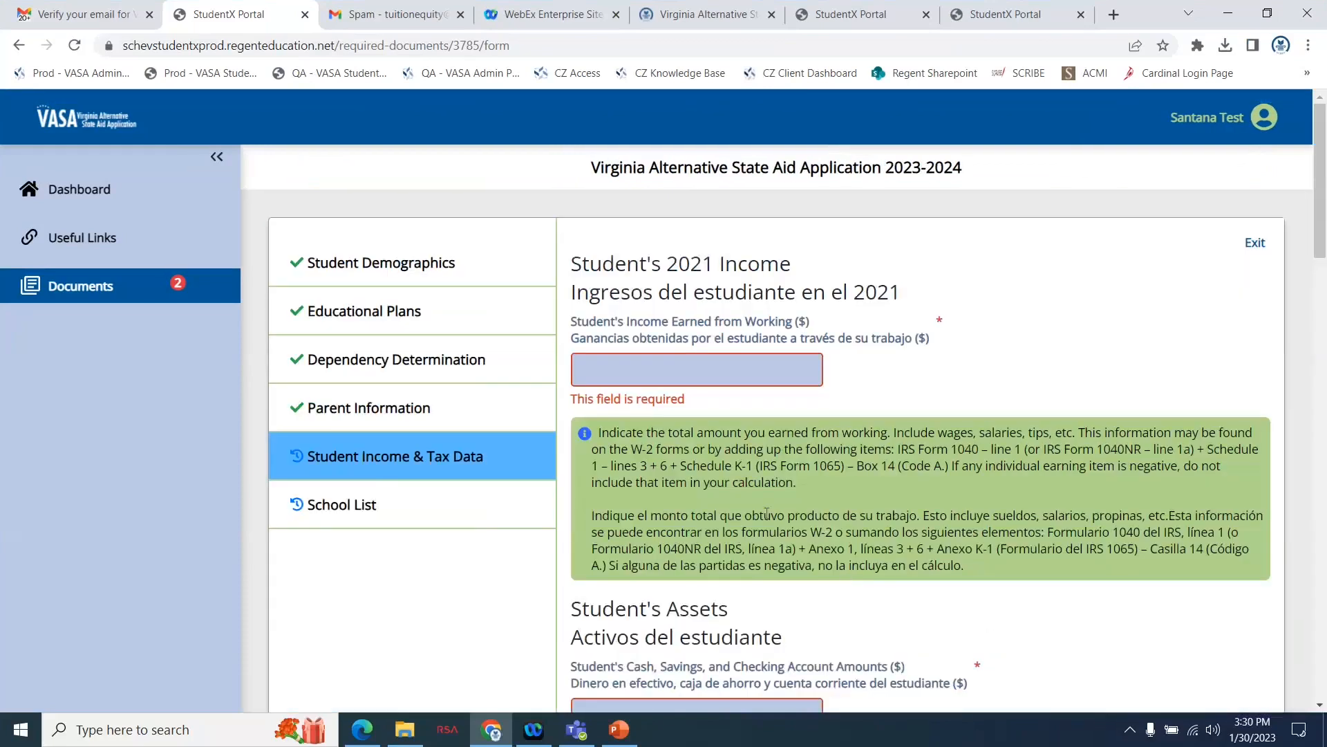
Enter 0 for the student's income earned from working and for the student's cash, savings and checking account amounts.
{"action": "left_click", "coordinate": [629, 374]}
{"action": "type", "text": "0"}
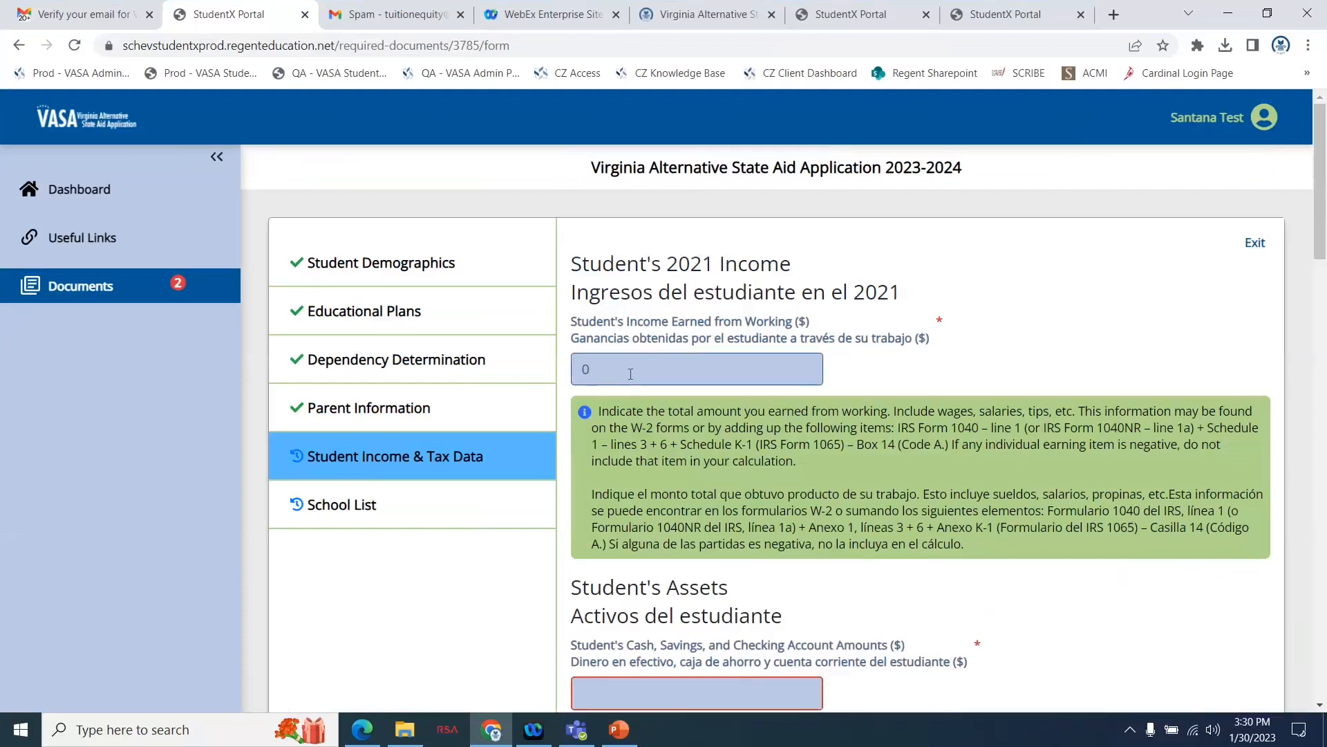
{"action": "scroll", "coordinate": [952, 429], "scroll_direction": "down", "scroll_amount": 4}
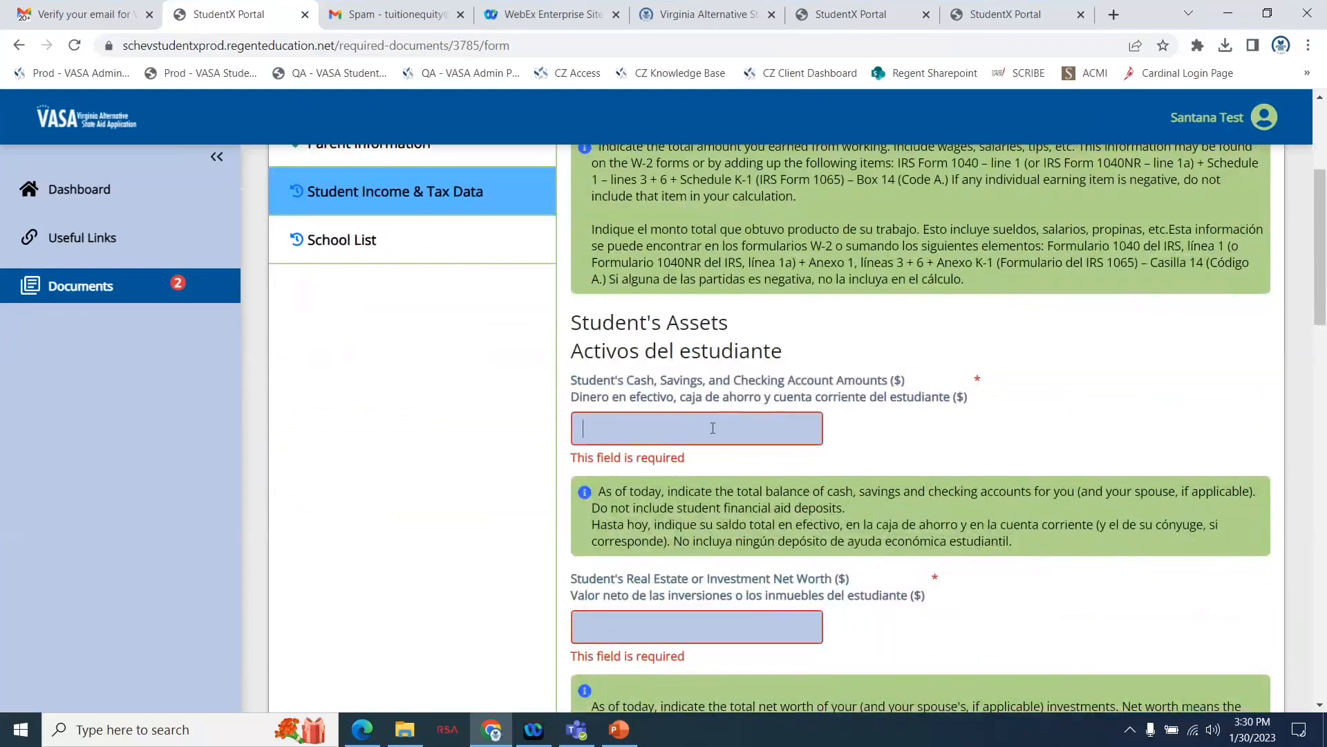
{"action": "type", "text": "0"}
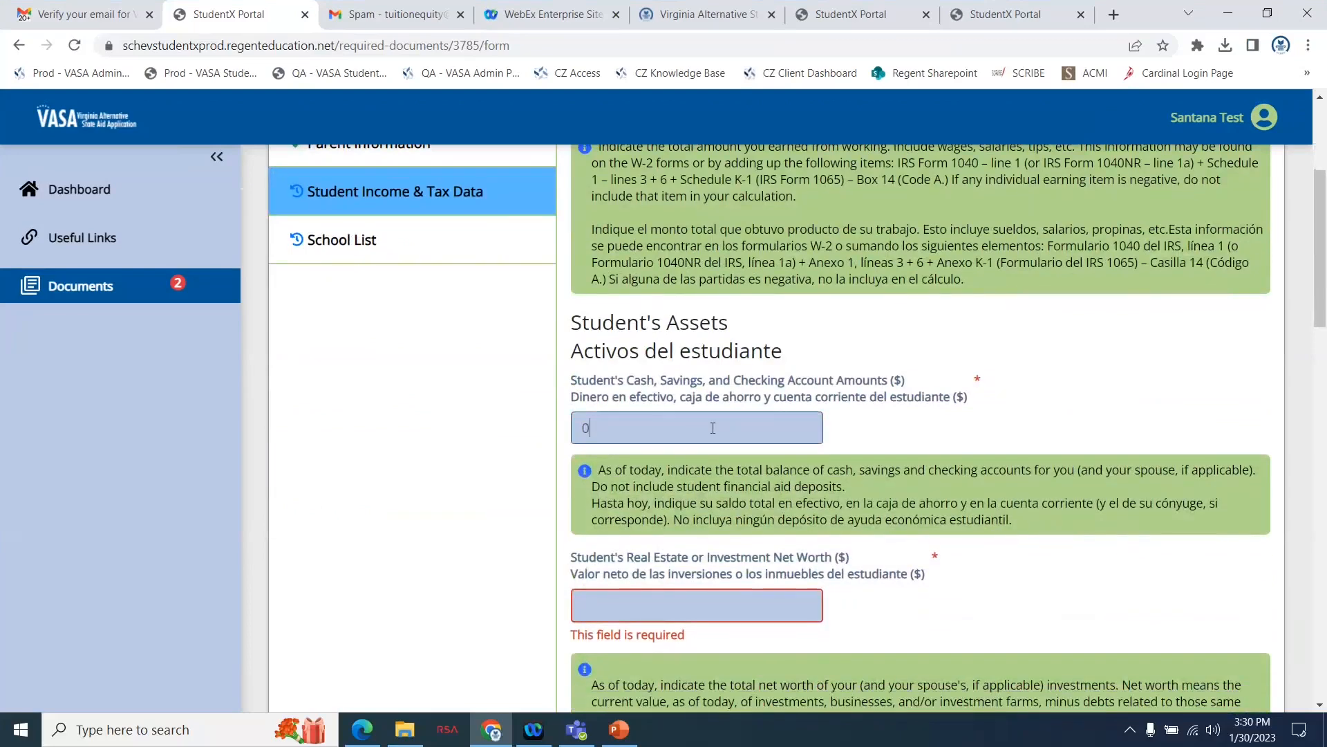
Enter 0 for the student's real estate or investment net worth and for the student's businesses or farm net worth.
{"action": "scroll", "coordinate": [653, 427], "scroll_direction": "down", "scroll_amount": 3}
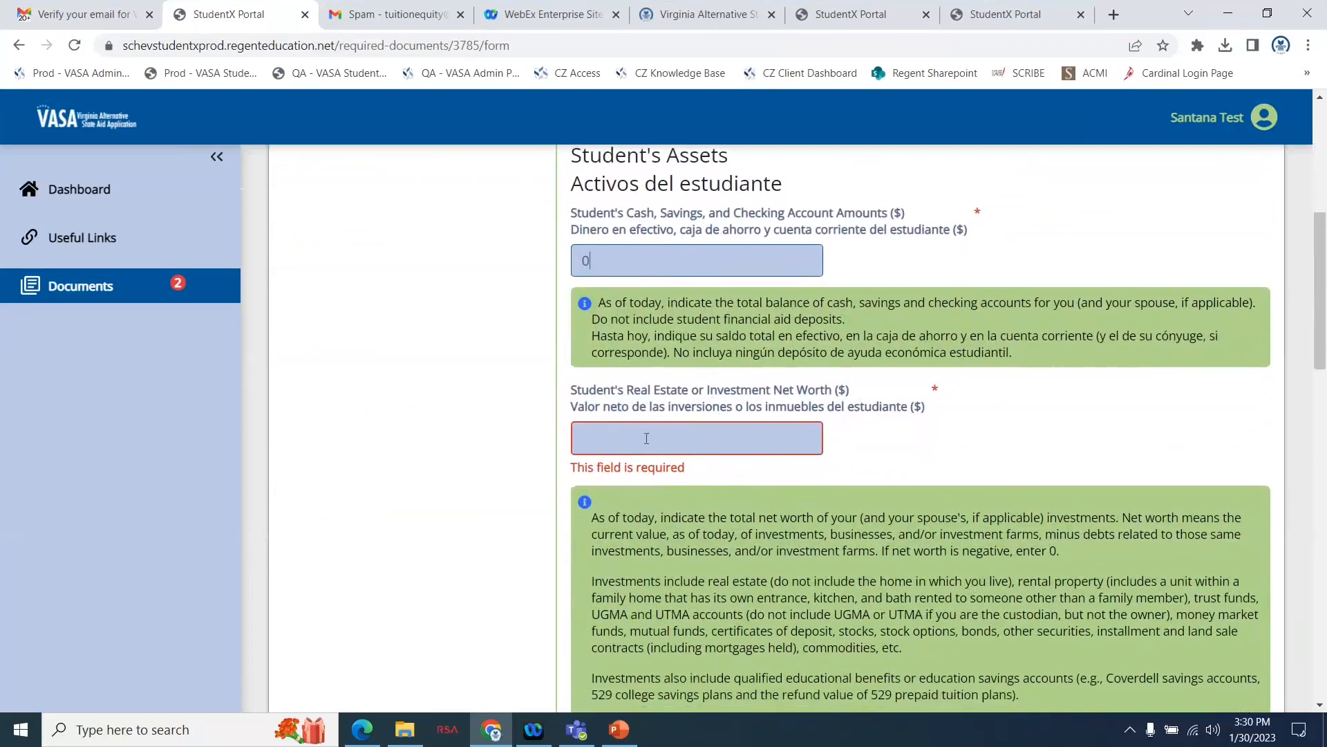
{"action": "left_click", "coordinate": [646, 439]}
{"action": "type", "text": "0"}
{"action": "scroll", "coordinate": [647, 438], "scroll_direction": "down", "scroll_amount": 10}
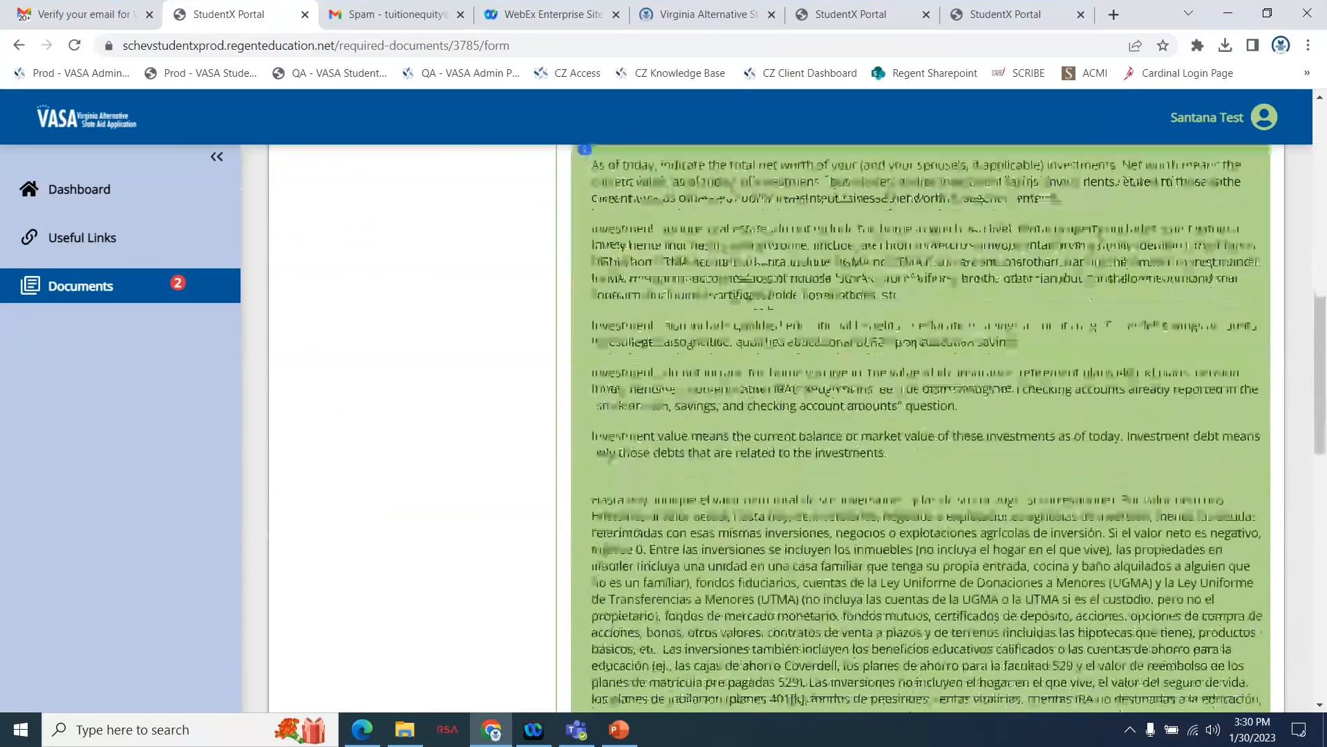
{"action": "scroll", "coordinate": [646, 437], "scroll_direction": "down", "scroll_amount": 2}
{"action": "left_click", "coordinate": [605, 468]}
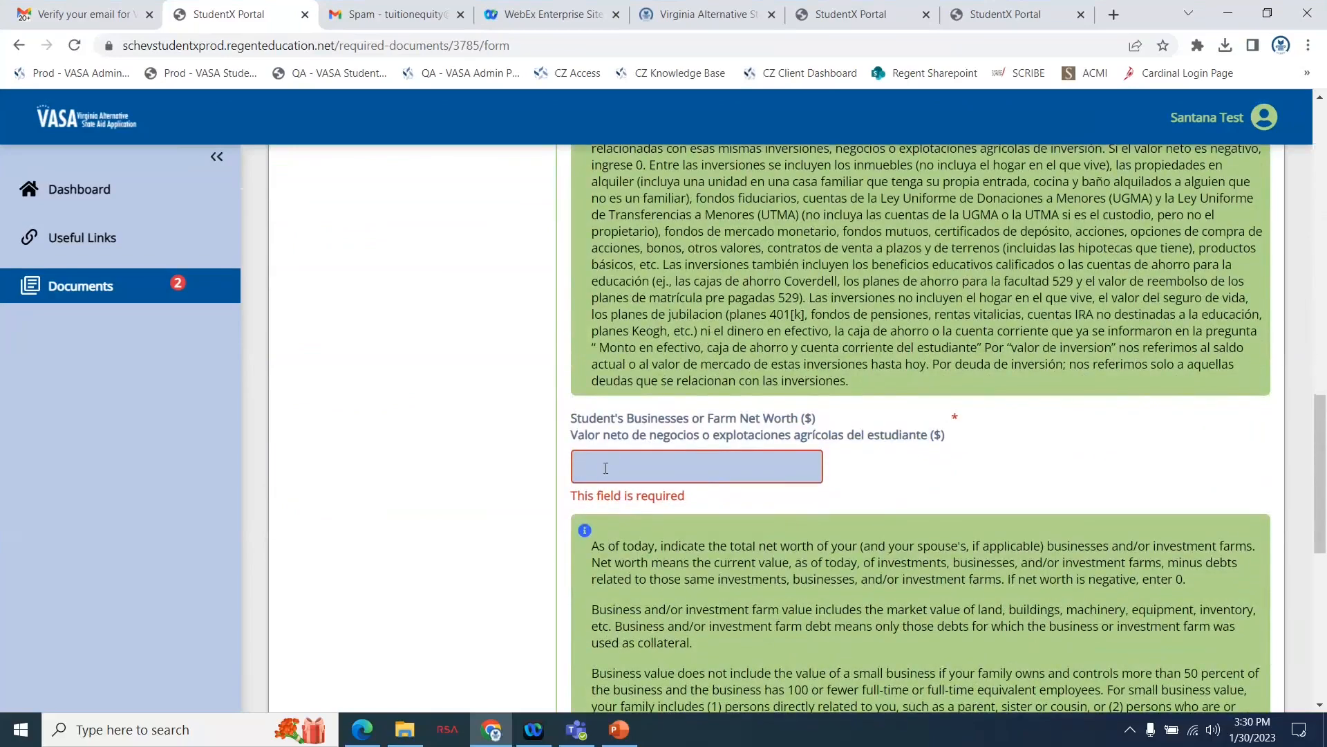
{"action": "type", "text": "0"}
{"action": "scroll", "coordinate": [606, 468], "scroll_direction": "down", "scroll_amount": 8}
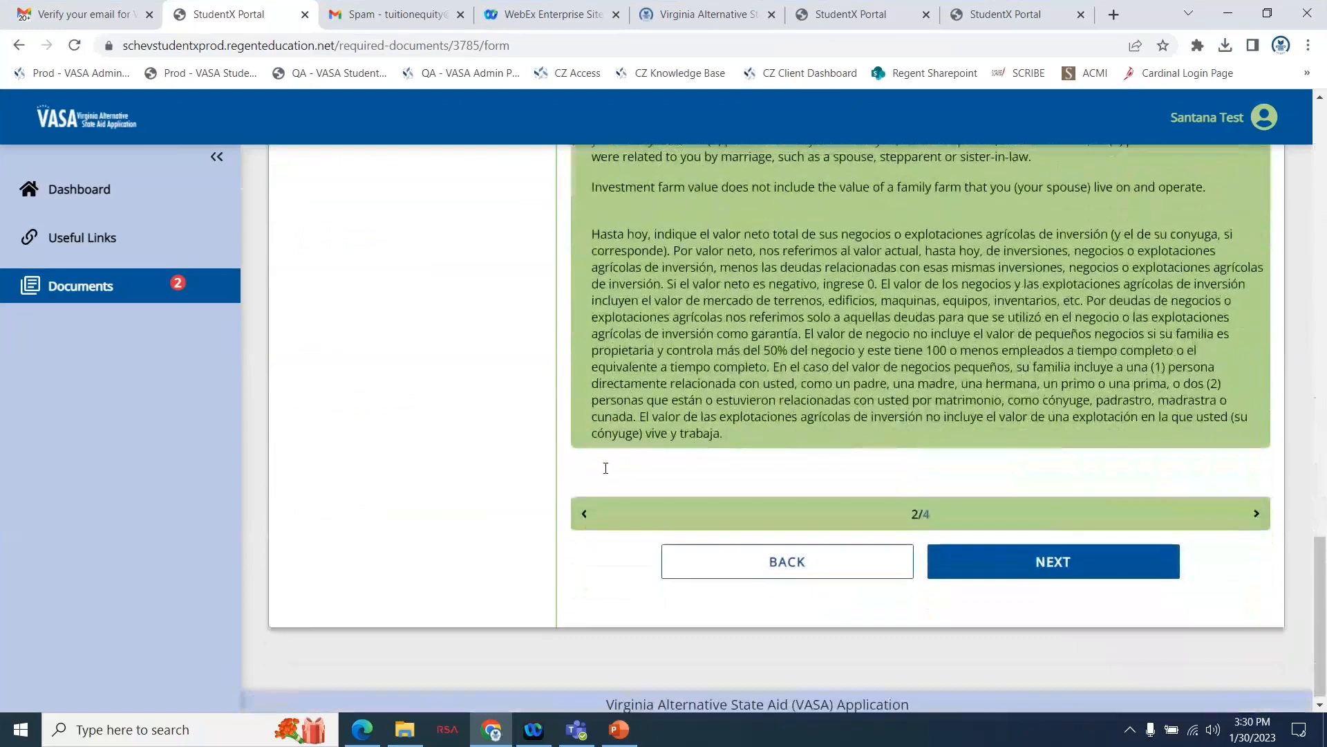
Continue past the student's assets, enter 0 for the student's child support paid, and proceed to the untaxed income page.
{"action": "left_click", "coordinate": [974, 569]}
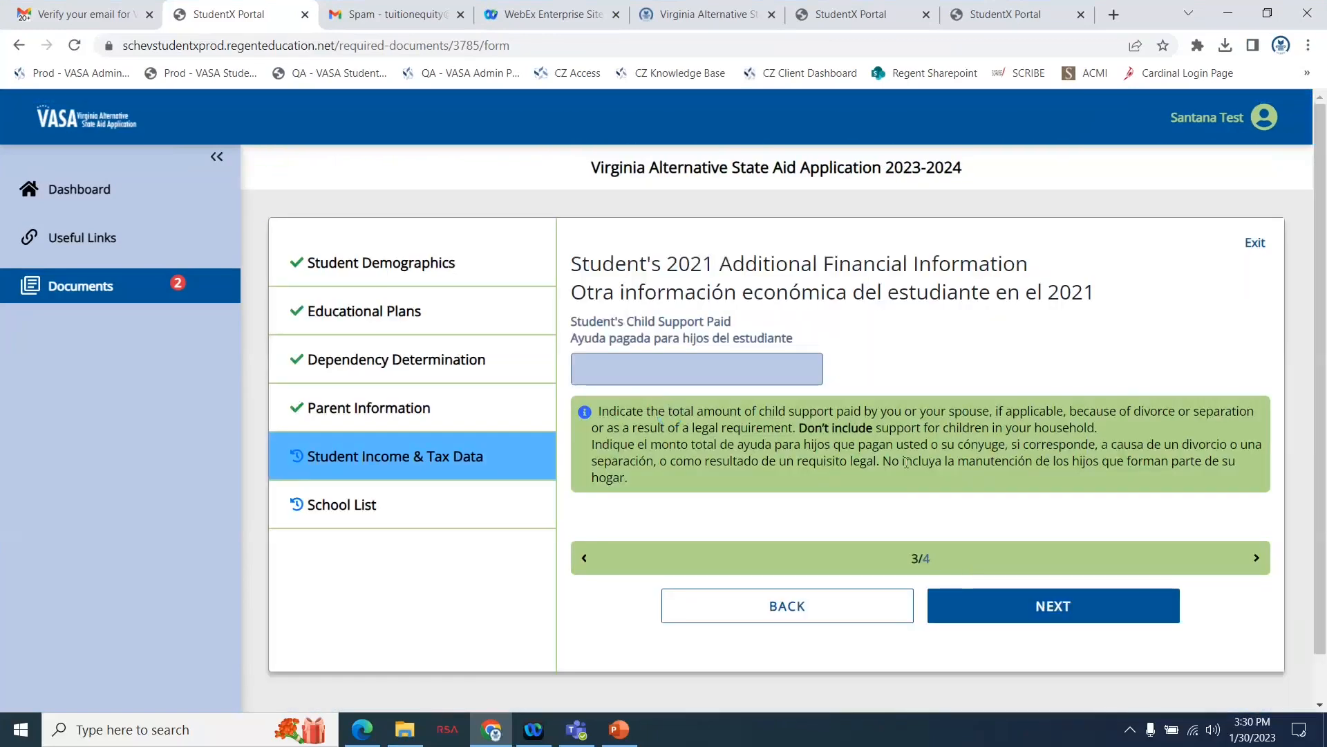
{"action": "left_click", "coordinate": [740, 376]}
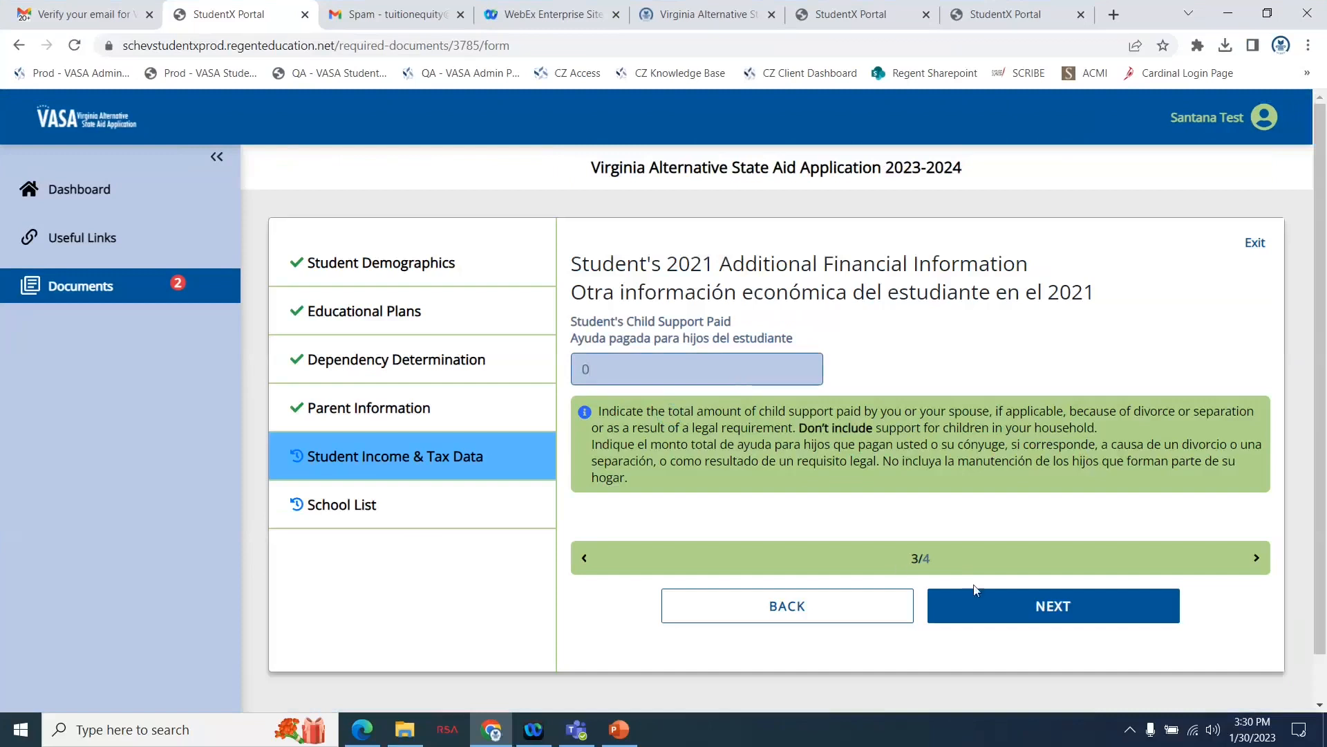
{"action": "left_click", "coordinate": [975, 606]}
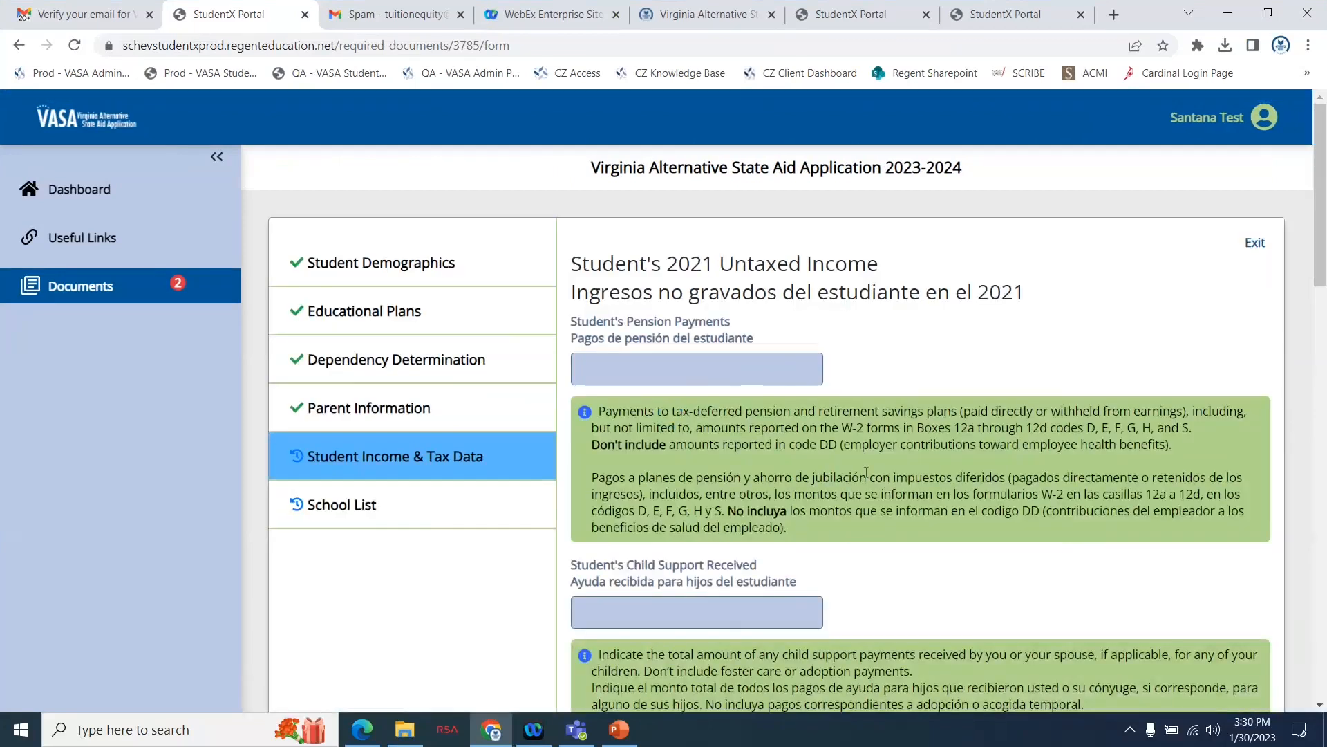
Enter 0 for the student's pension payments and for the student's child support received.
{"action": "left_click", "coordinate": [755, 380]}
{"action": "type", "text": "0"}
{"action": "scroll", "coordinate": [748, 467], "scroll_direction": "down", "scroll_amount": 2}
{"action": "left_click", "coordinate": [639, 506]}
{"action": "type", "text": "0"}
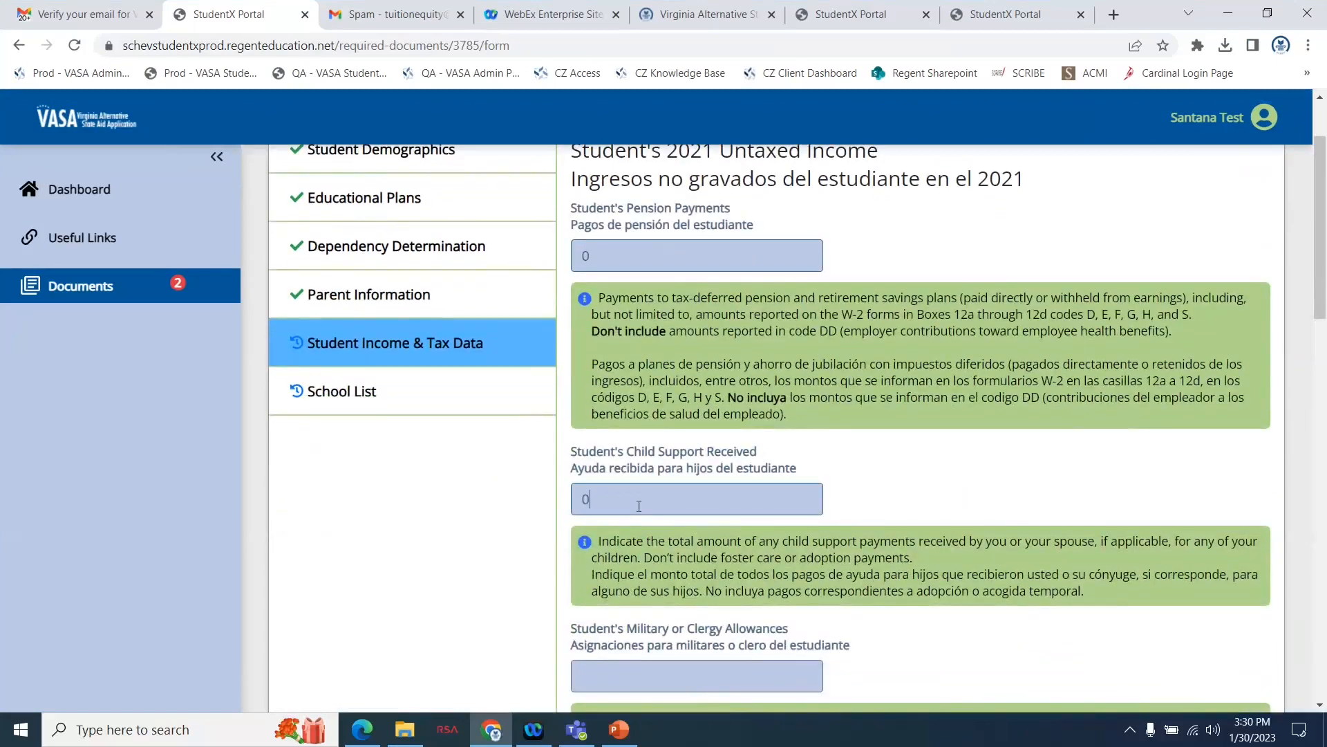
Enter 0 for the student's military or clergy allowances and for the student's veterans noneducational benefits.
{"action": "scroll", "coordinate": [639, 506], "scroll_direction": "down", "scroll_amount": 4}
{"action": "left_click", "coordinate": [635, 430]}
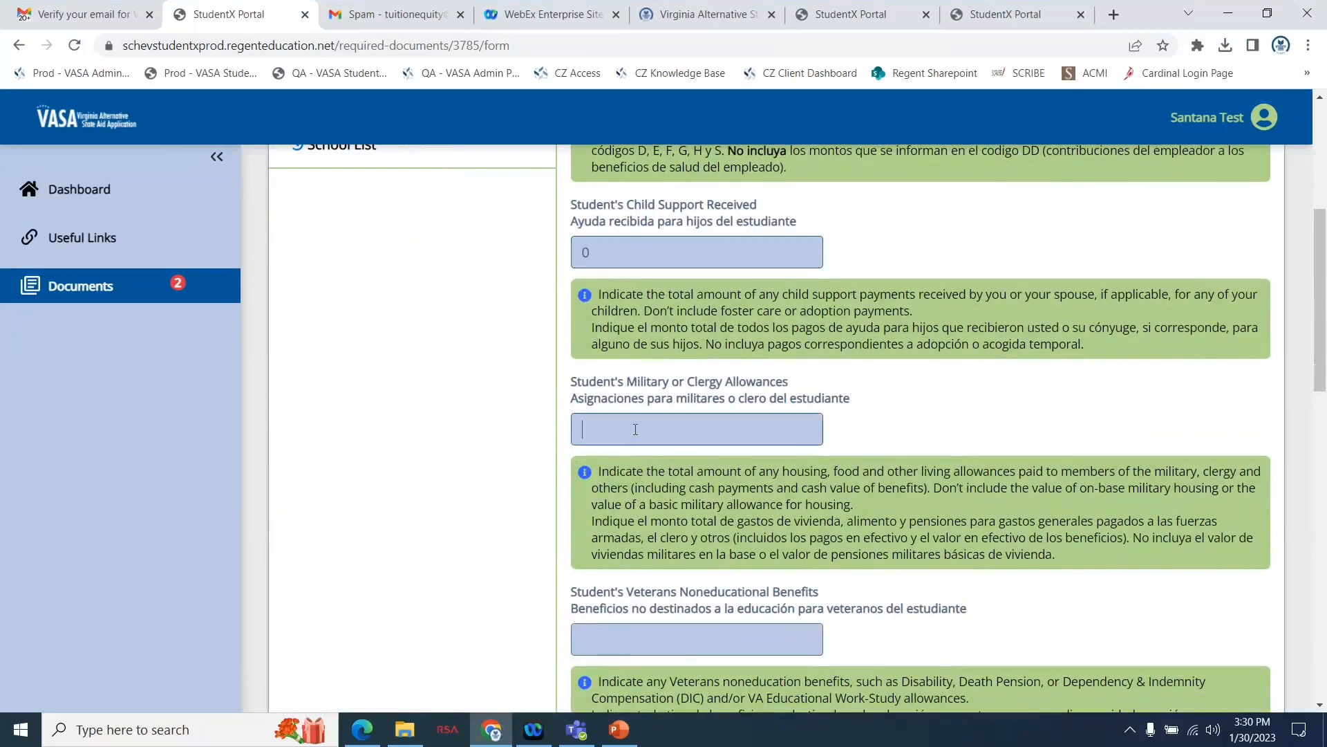
{"action": "type", "text": "0"}
{"action": "scroll", "coordinate": [635, 430], "scroll_direction": "down", "scroll_amount": 3}
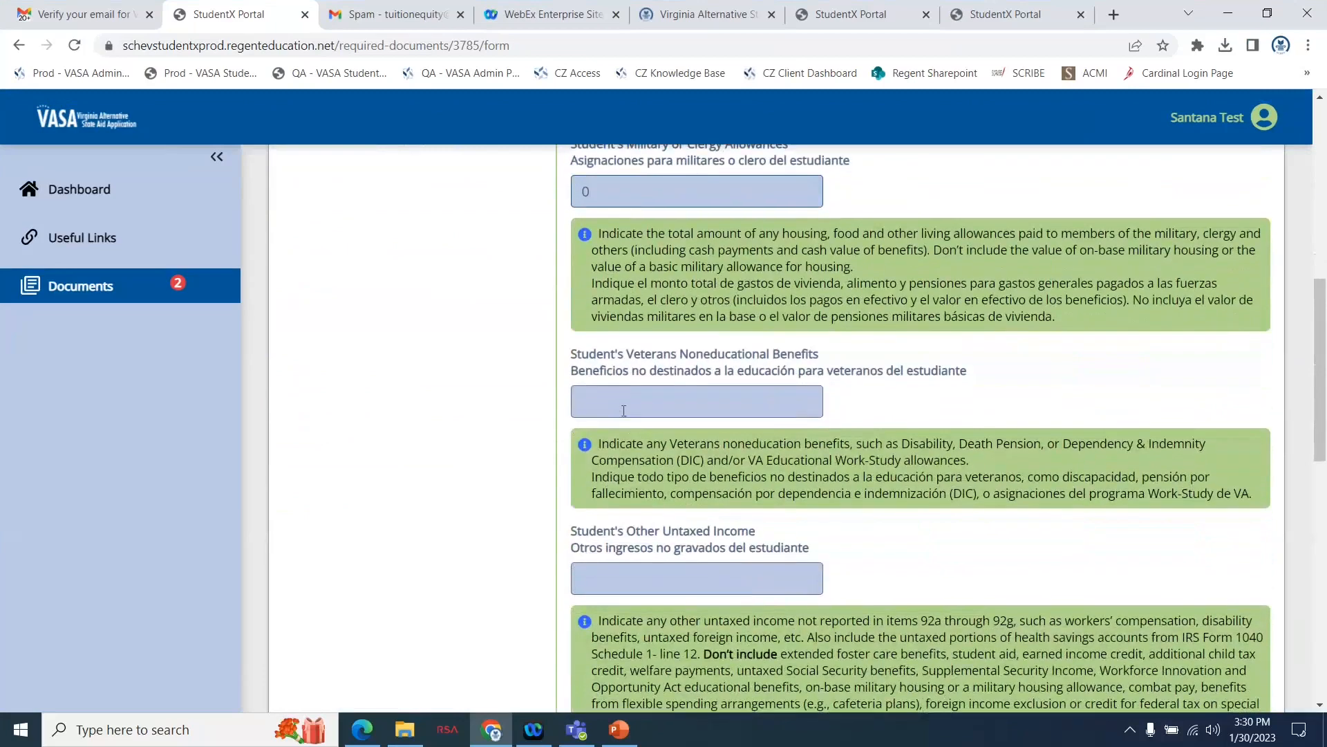
{"action": "left_click", "coordinate": [625, 407]}
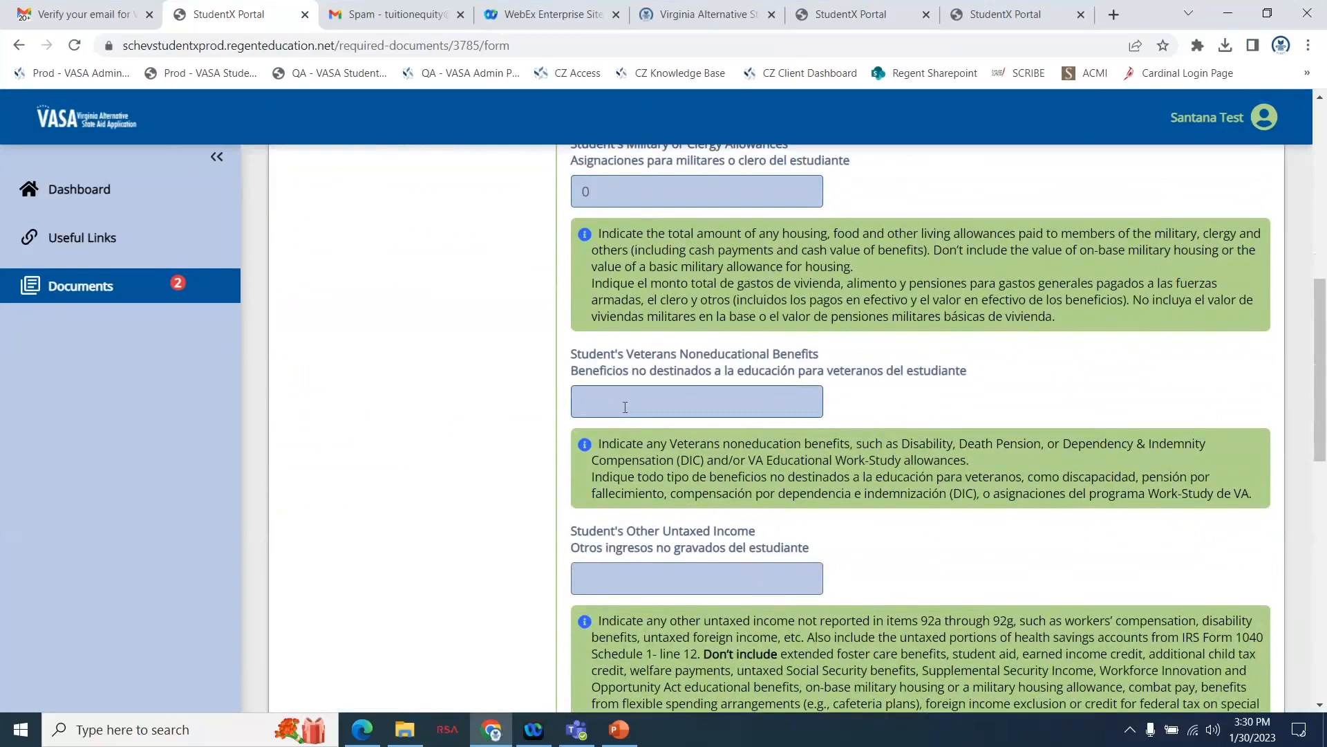
{"action": "type", "text": "0"}
Enter 0 for the student's other untaxed income and other non-reported money received, and continue to the school list.
{"action": "left_click", "coordinate": [600, 587]}
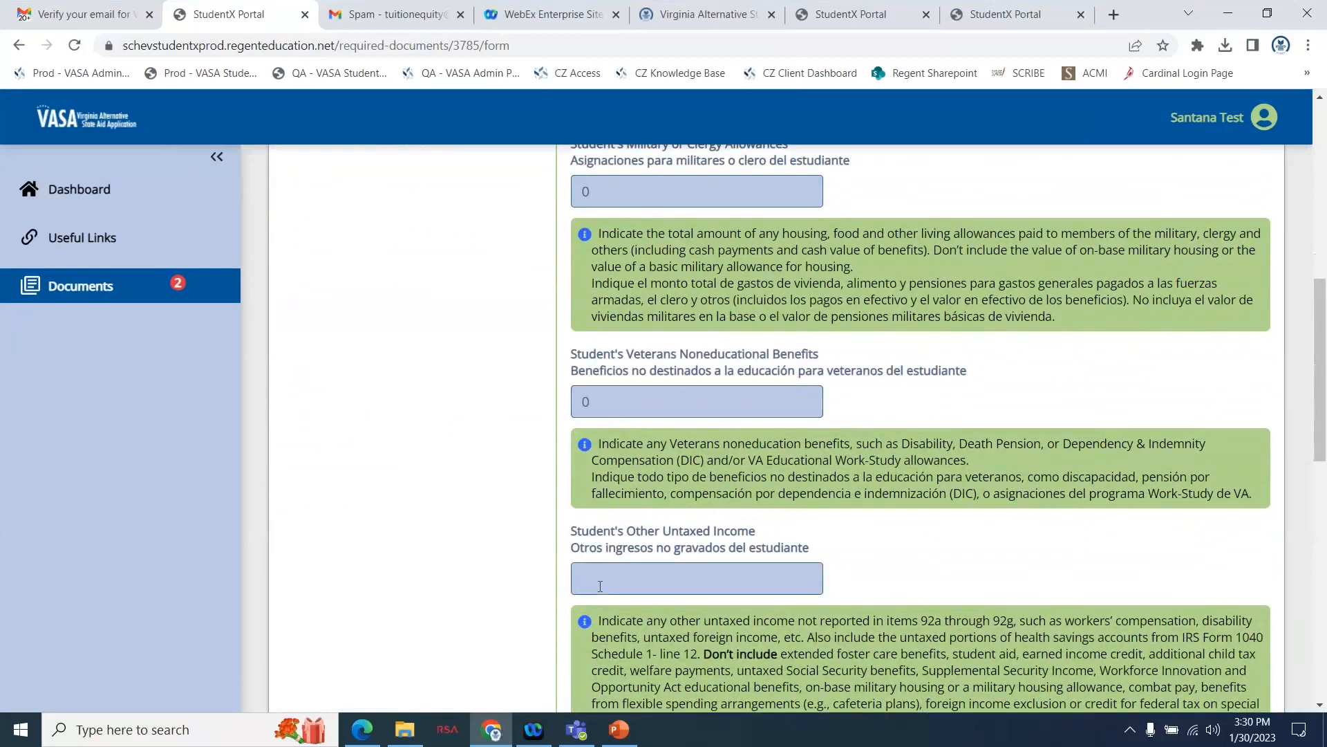
{"action": "type", "text": "0"}
{"action": "scroll", "coordinate": [609, 567], "scroll_direction": "down", "scroll_amount": 5}
{"action": "left_click", "coordinate": [626, 526]}
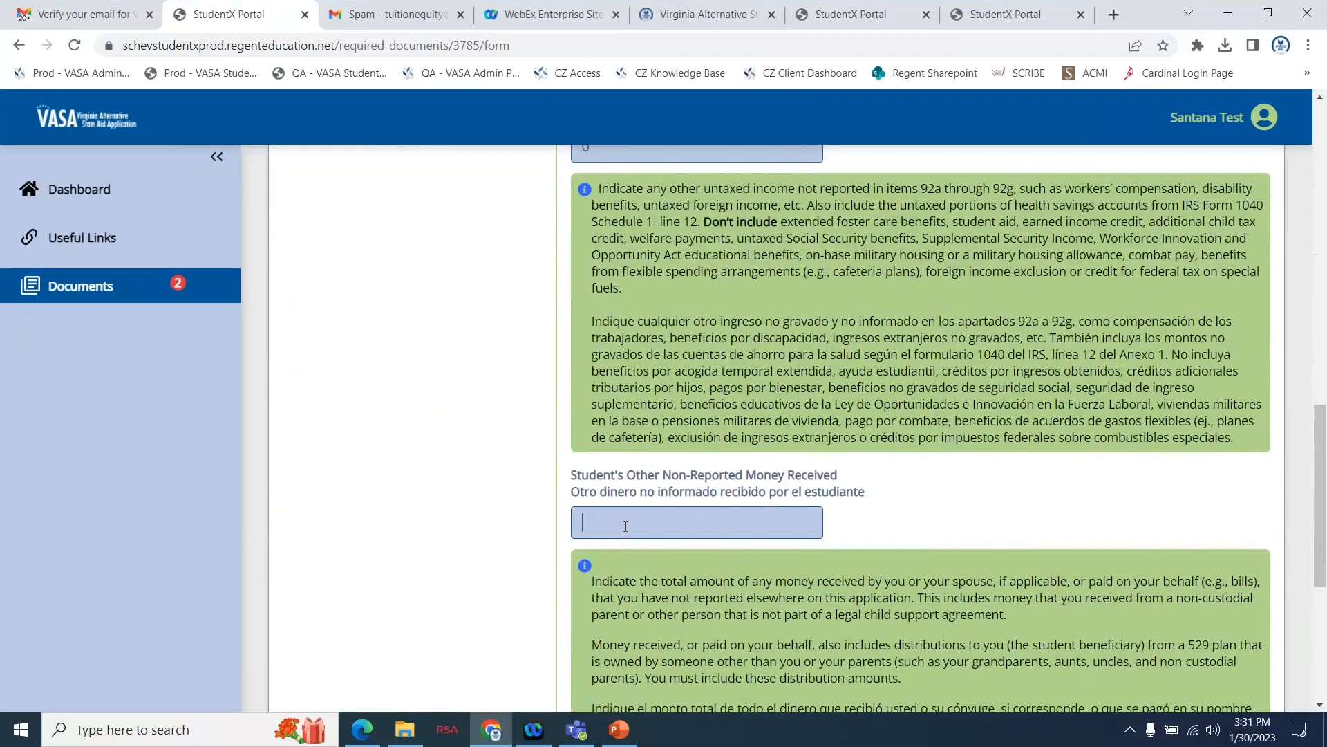
{"action": "type", "text": "0"}
{"action": "scroll", "coordinate": [626, 526], "scroll_direction": "down", "scroll_amount": 5}
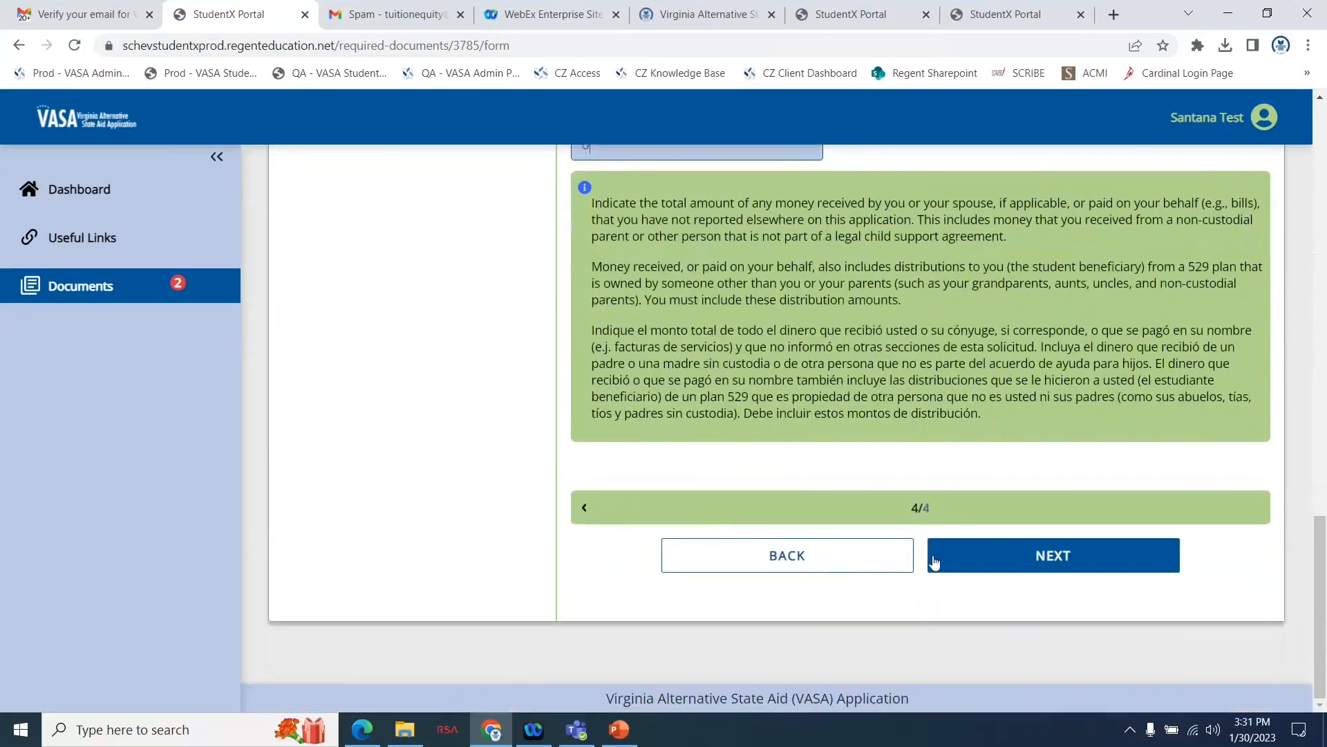
{"action": "left_click", "coordinate": [951, 564]}
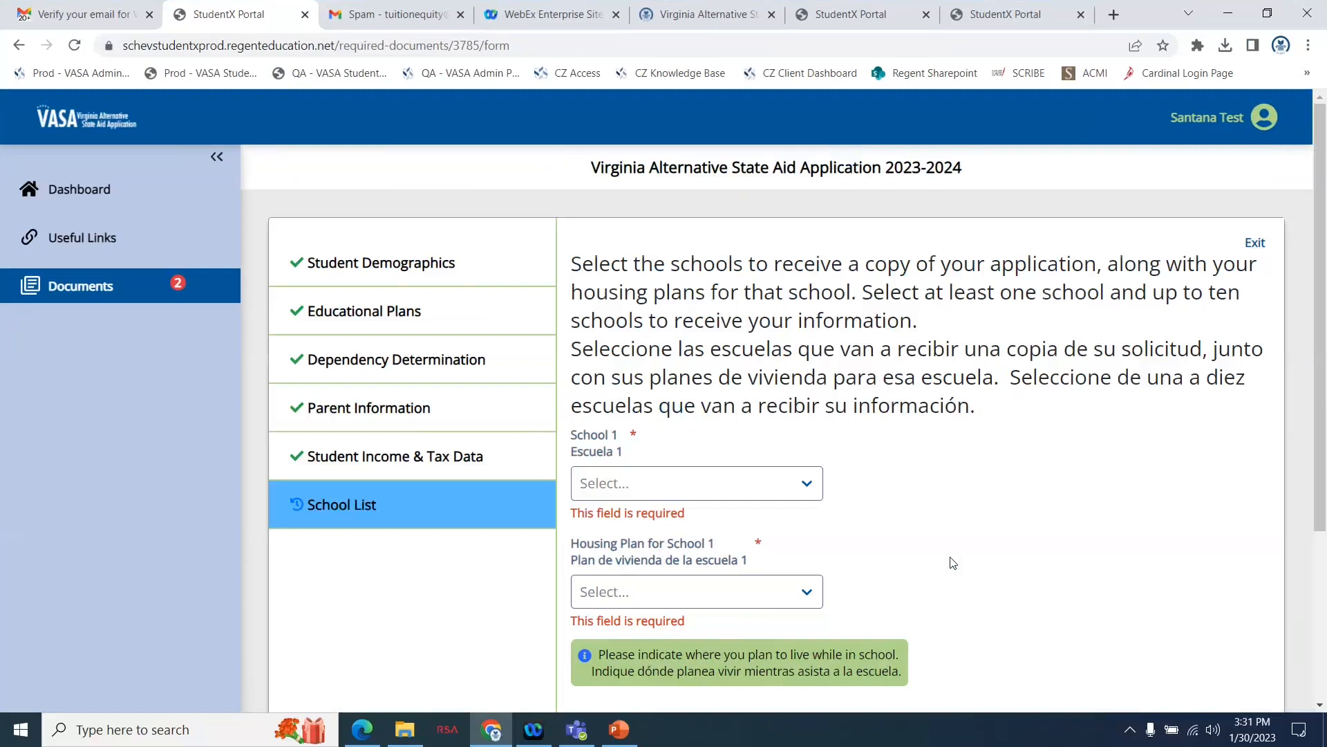
Set School 1 to Blue Ridge C.C. with the housing plan With Parents.
{"action": "left_click", "coordinate": [809, 488]}
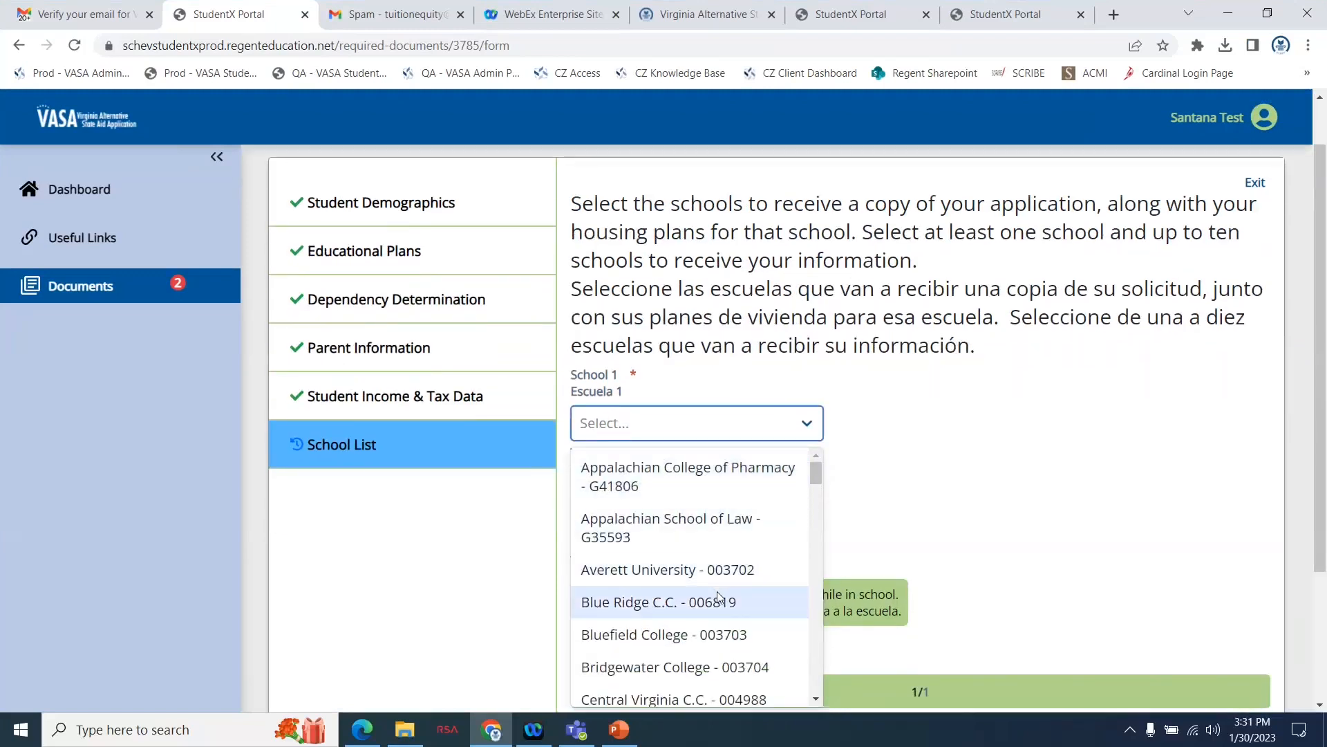
{"action": "left_click", "coordinate": [703, 602]}
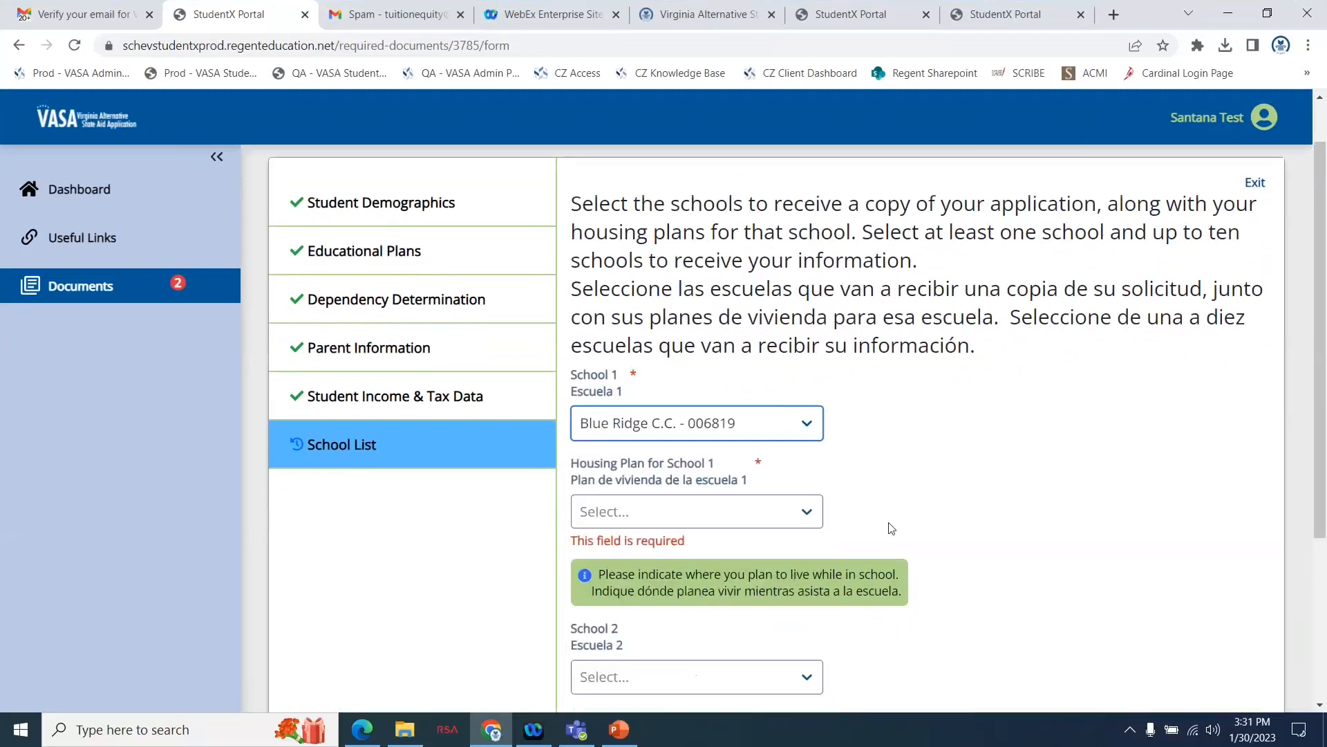
{"action": "left_click", "coordinate": [781, 515]}
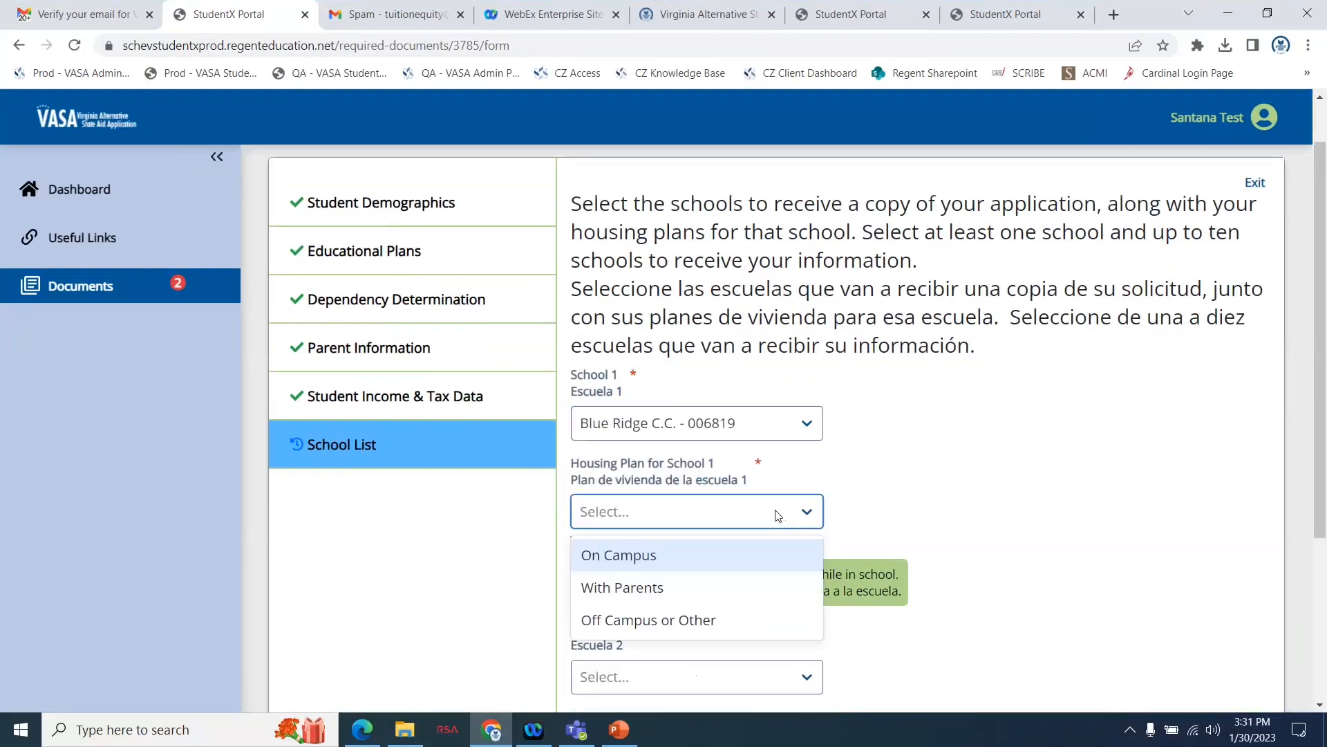
{"action": "left_click", "coordinate": [677, 588]}
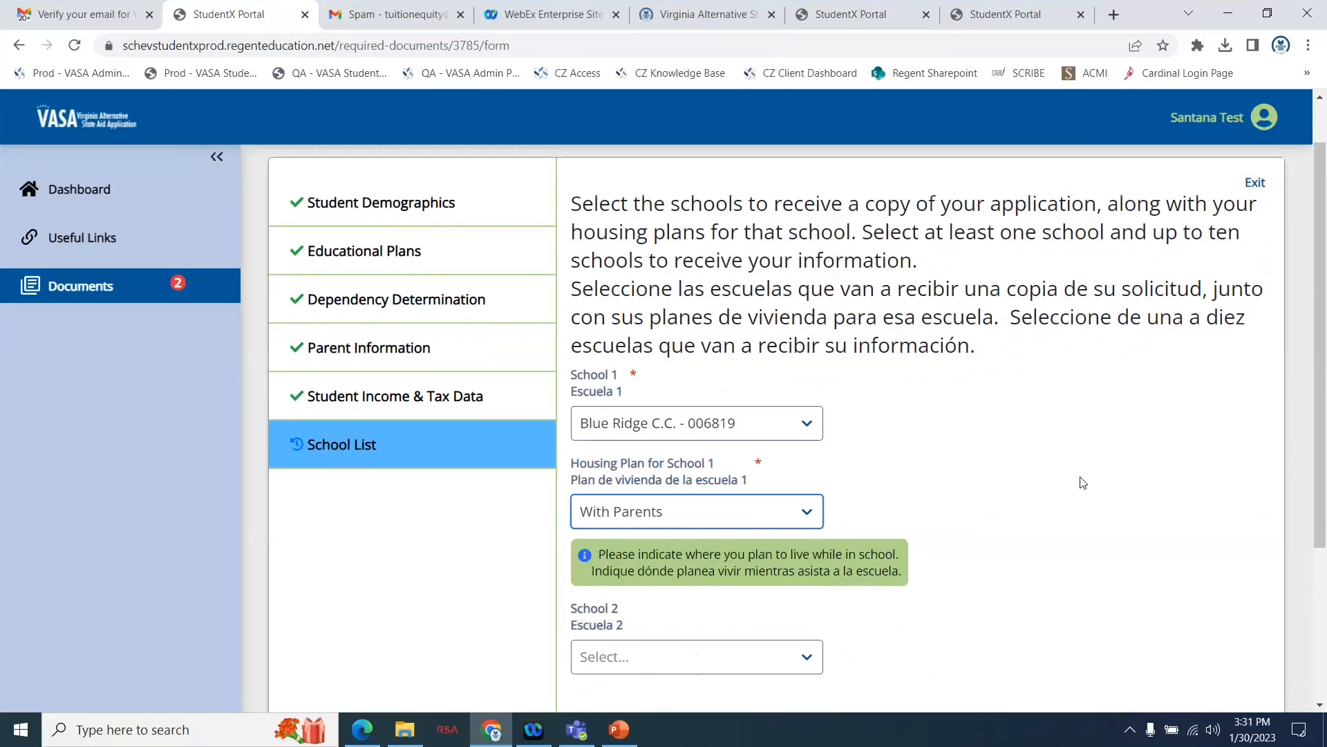
Add Central Virginia C.C. as School 2 with the housing plan Off Campus or Other.
{"action": "scroll", "coordinate": [1085, 484], "scroll_direction": "down", "scroll_amount": 3}
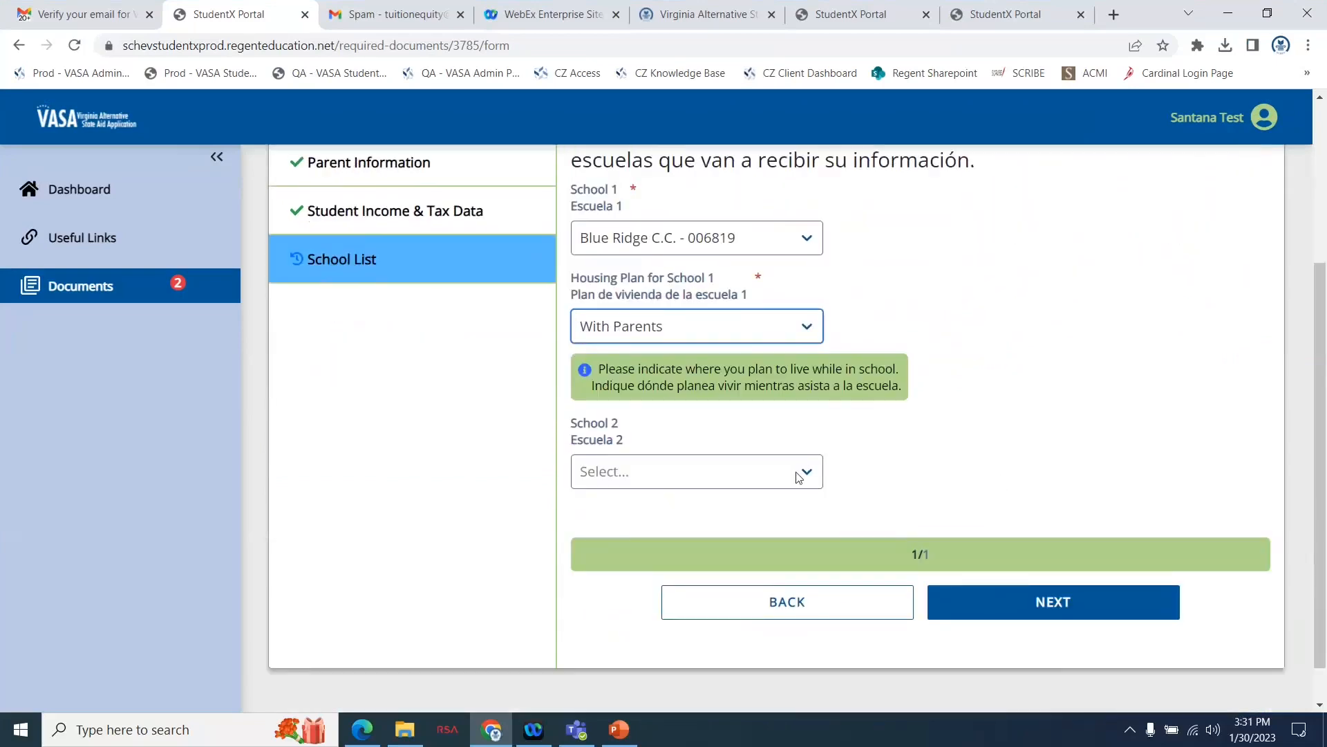
{"action": "left_click", "coordinate": [799, 470]}
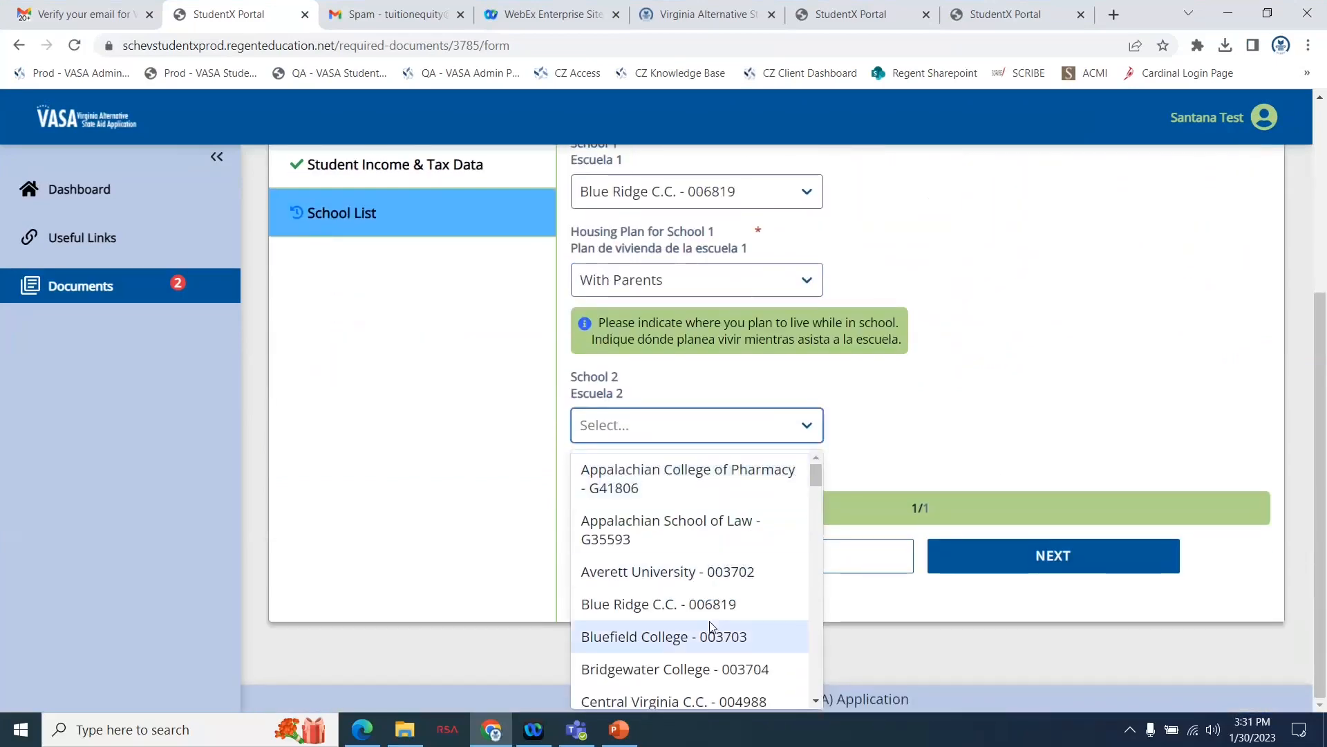
{"action": "scroll", "coordinate": [711, 622], "scroll_direction": "down", "scroll_amount": 1}
{"action": "scroll", "coordinate": [710, 625], "scroll_direction": "down", "scroll_amount": 1}
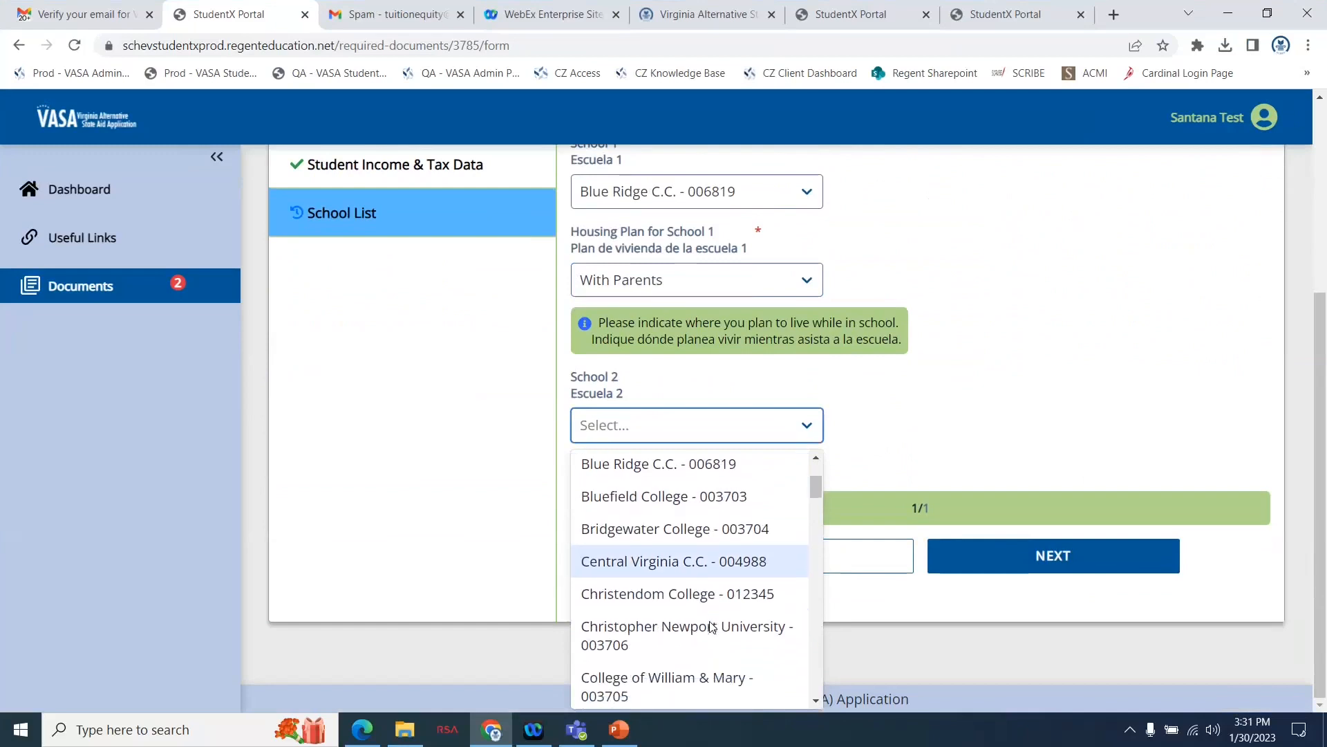
{"action": "left_click", "coordinate": [698, 536]}
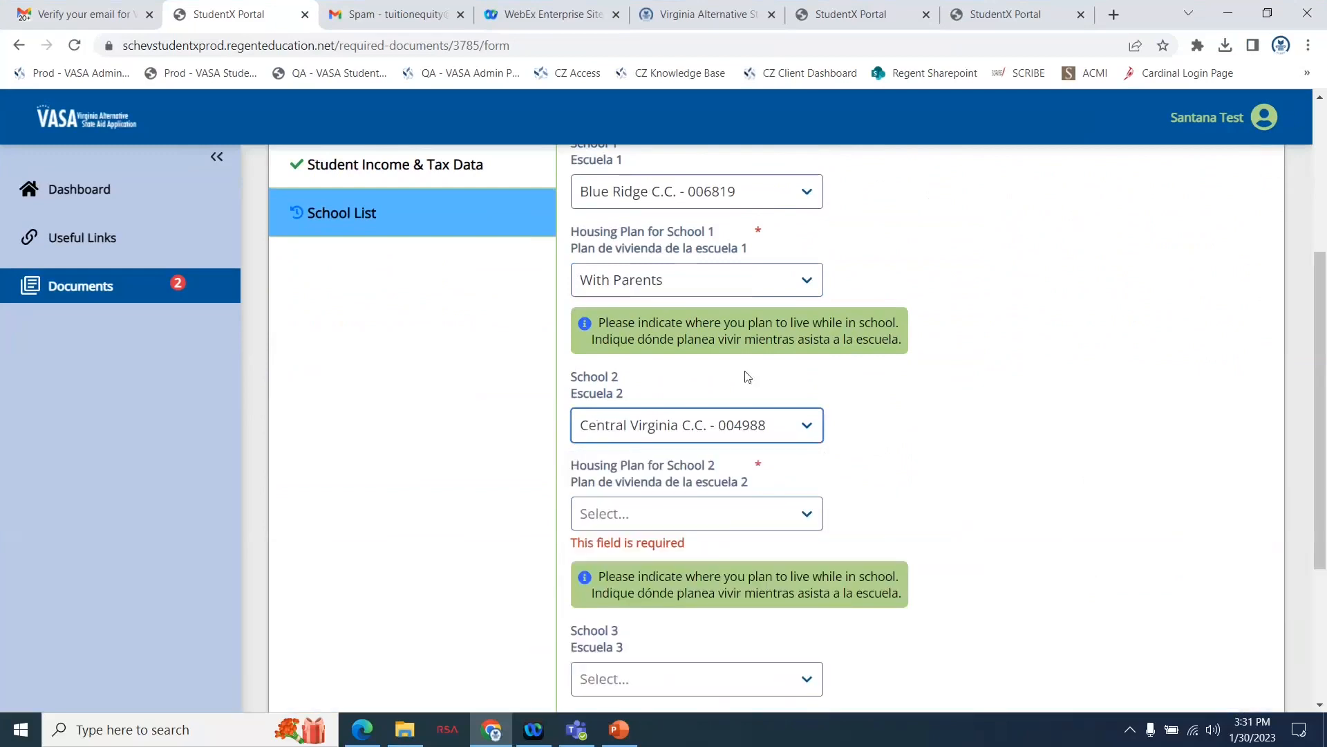
{"action": "left_click", "coordinate": [645, 522]}
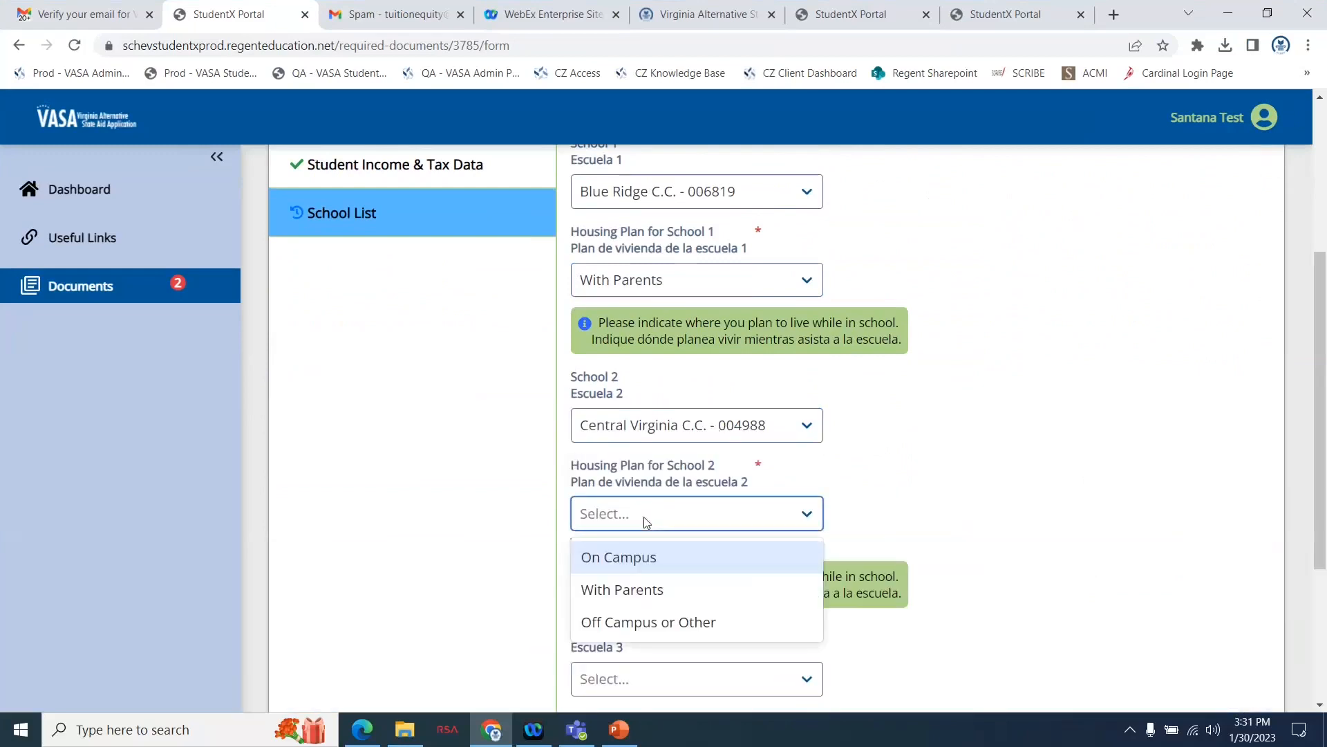
{"action": "left_click", "coordinate": [646, 622]}
Review the two school and housing plan selections, leave School 3 empty, and continue to the e-signature section.
{"action": "scroll", "coordinate": [1060, 488], "scroll_direction": "down", "scroll_amount": 1}
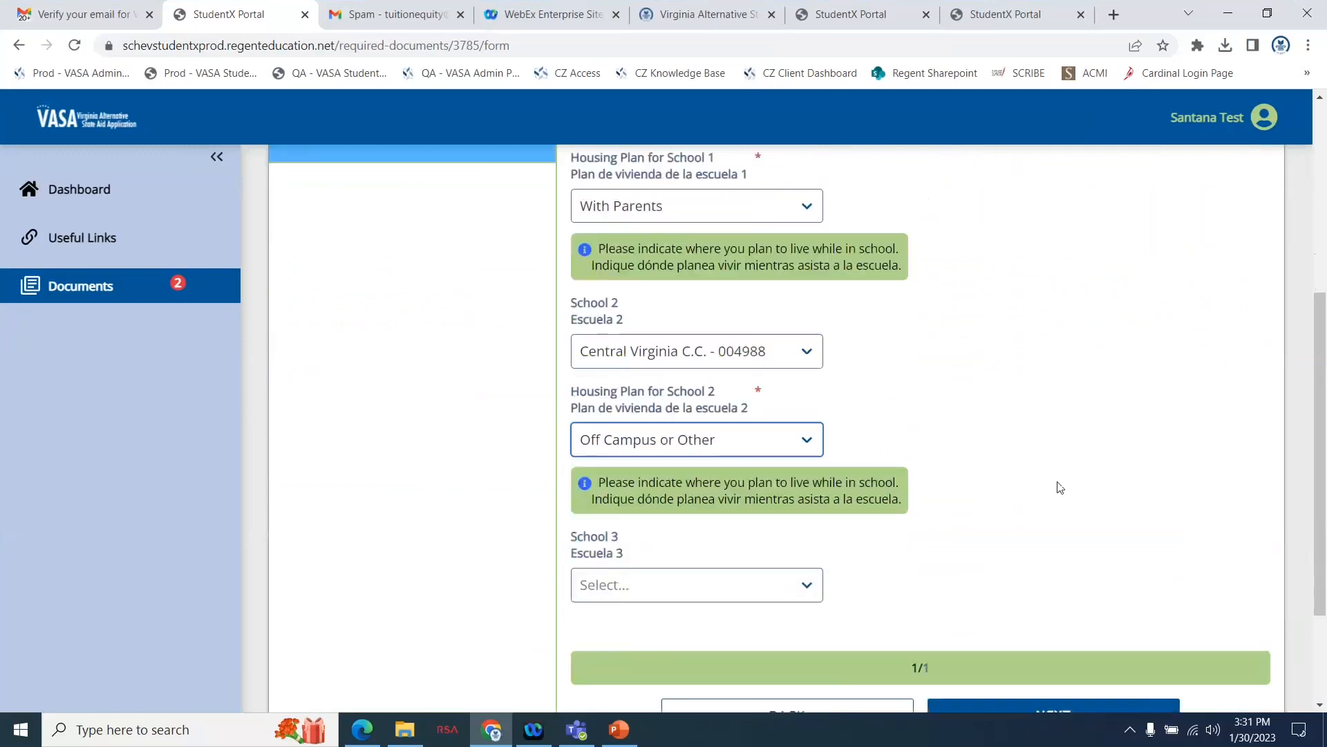
{"action": "scroll", "coordinate": [1060, 487], "scroll_direction": "down", "scroll_amount": 2}
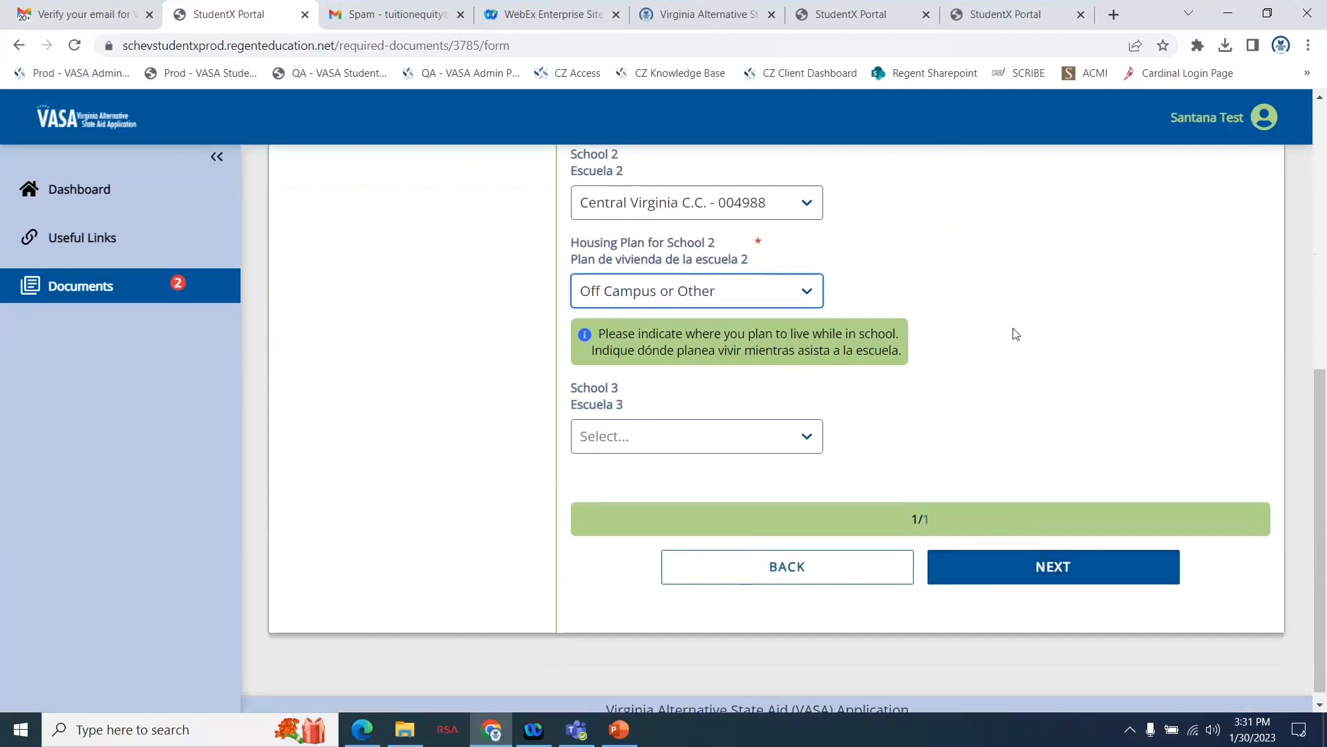
{"action": "scroll", "coordinate": [1017, 334], "scroll_direction": "up", "scroll_amount": 5}
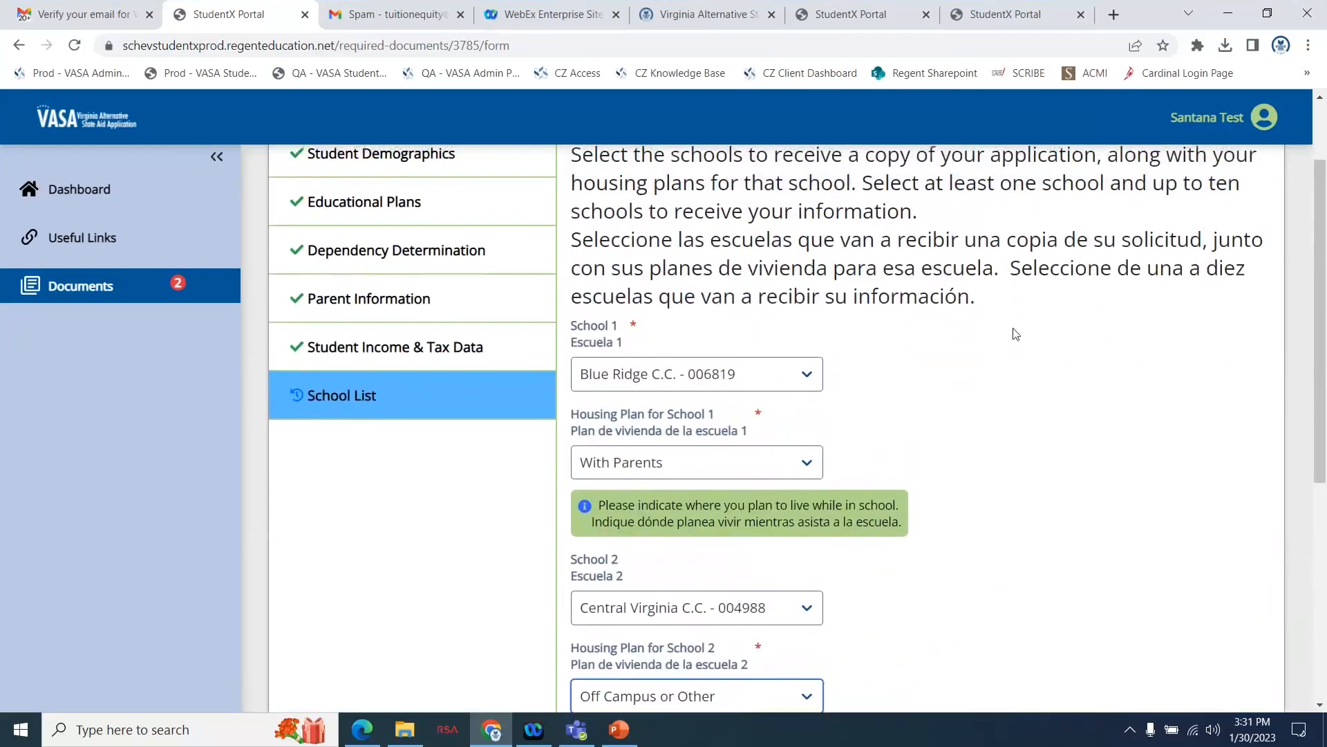
{"action": "scroll", "coordinate": [1016, 334], "scroll_direction": "down", "scroll_amount": 2}
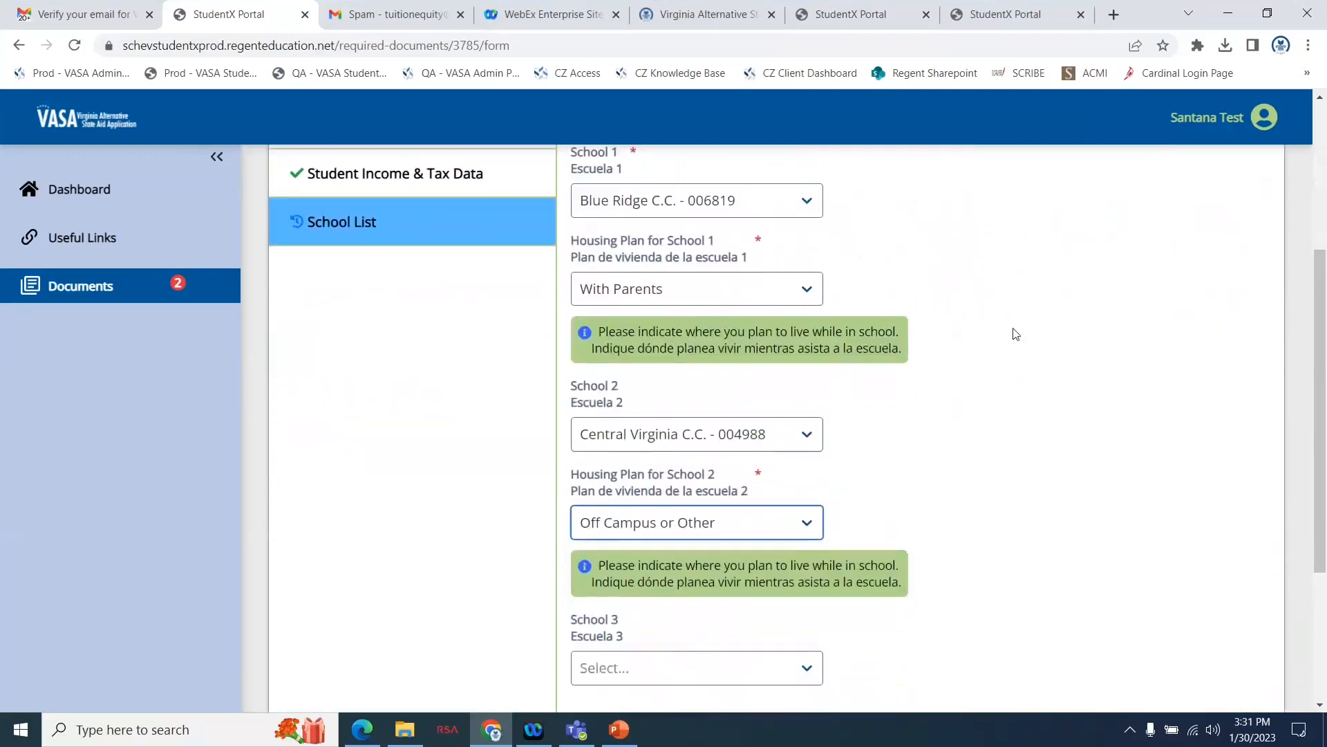
{"action": "scroll", "coordinate": [1015, 334], "scroll_direction": "down", "scroll_amount": 2}
{"action": "left_click", "coordinate": [1006, 659]}
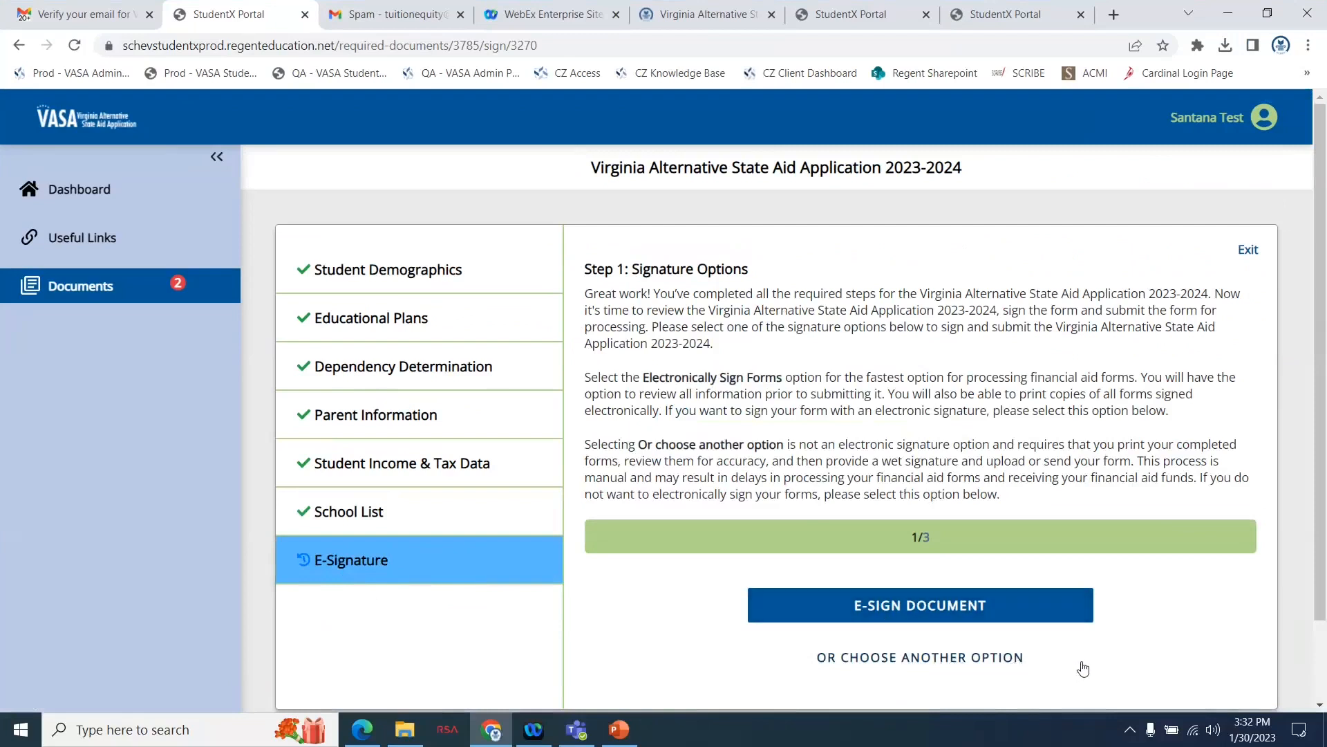
Choose to sign the application electronically and download the completed 2023-2024 application form for review.
{"action": "left_click", "coordinate": [956, 607]}
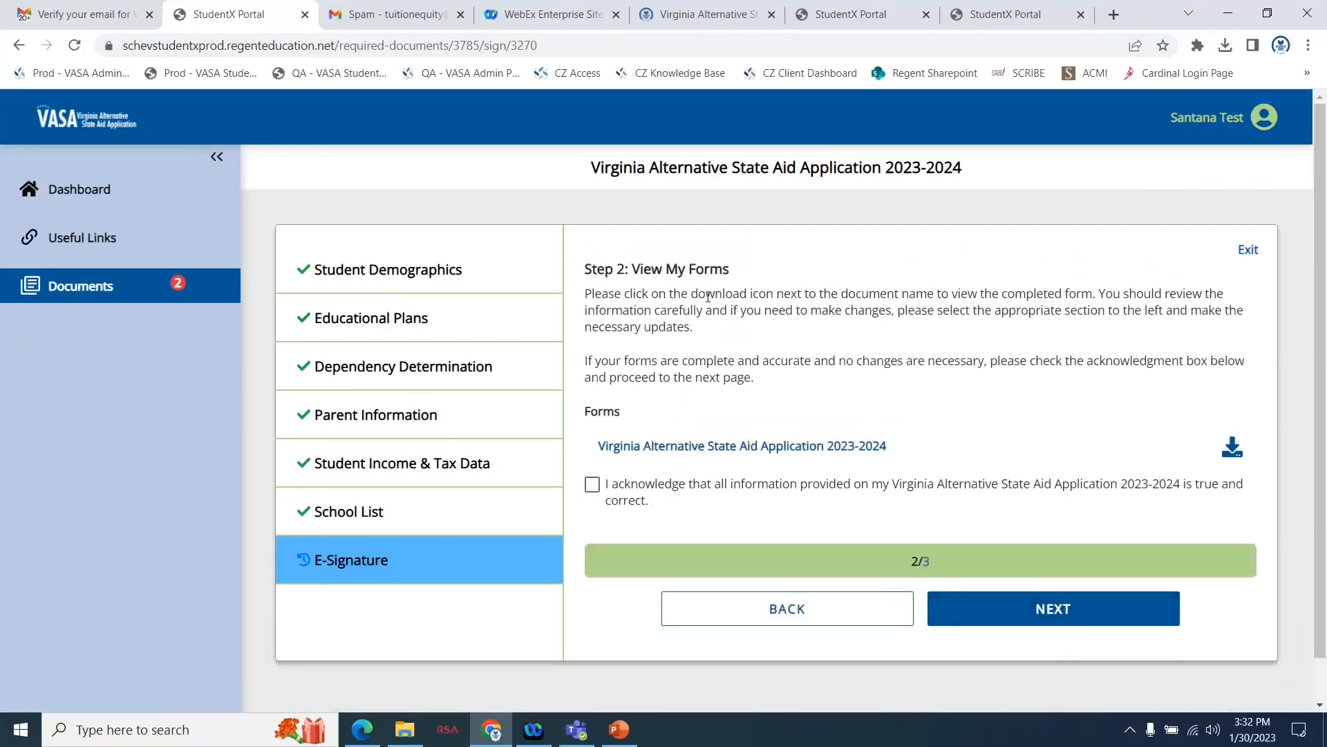
{"action": "left_click", "coordinate": [1232, 450]}
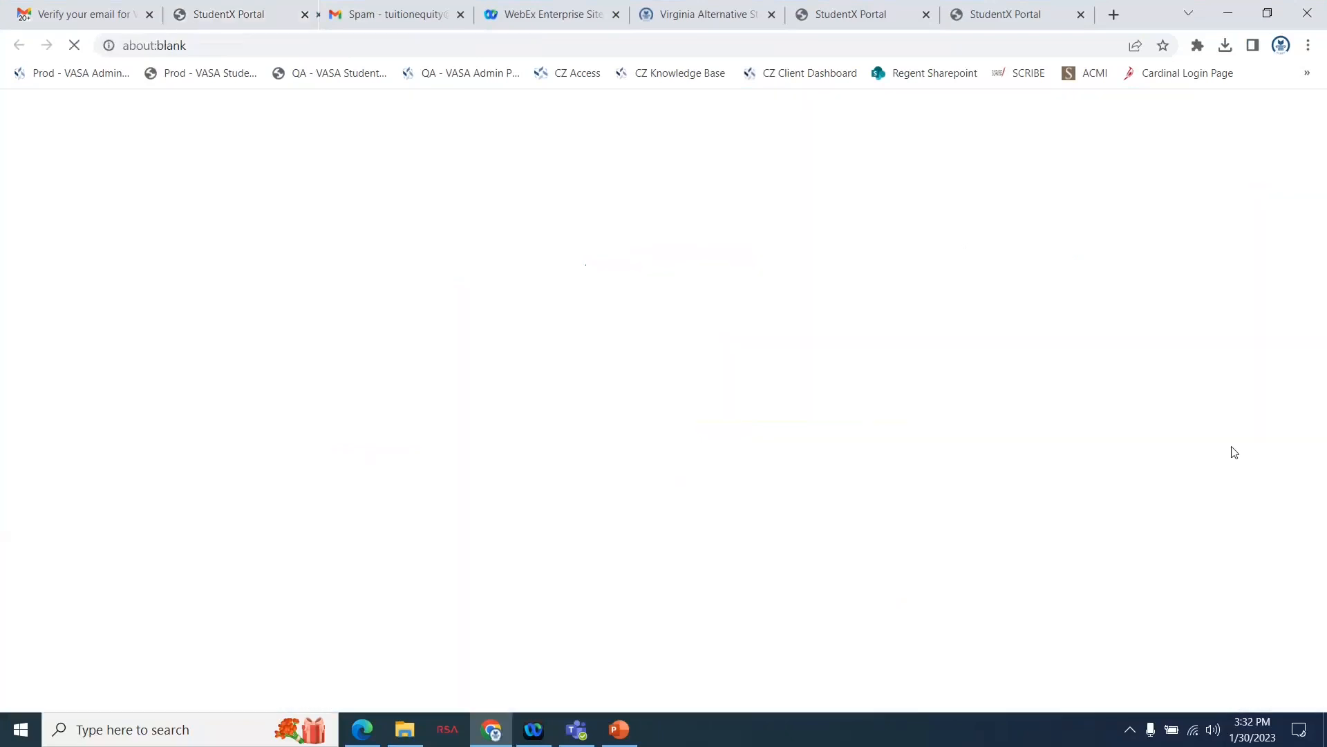
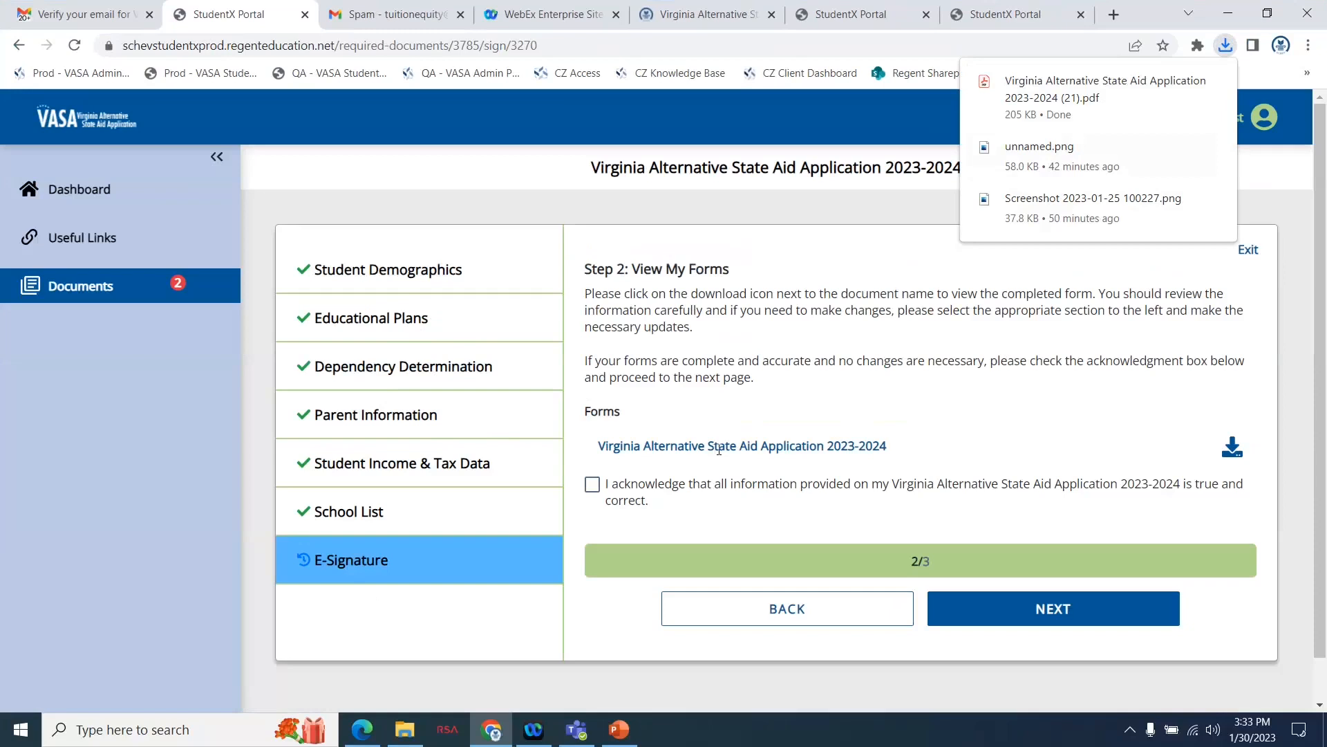
Acknowledge that the application information is true and correct, proceed to Consent & Disclosures, and enter the student's first and last name.
{"action": "left_click", "coordinate": [593, 485]}
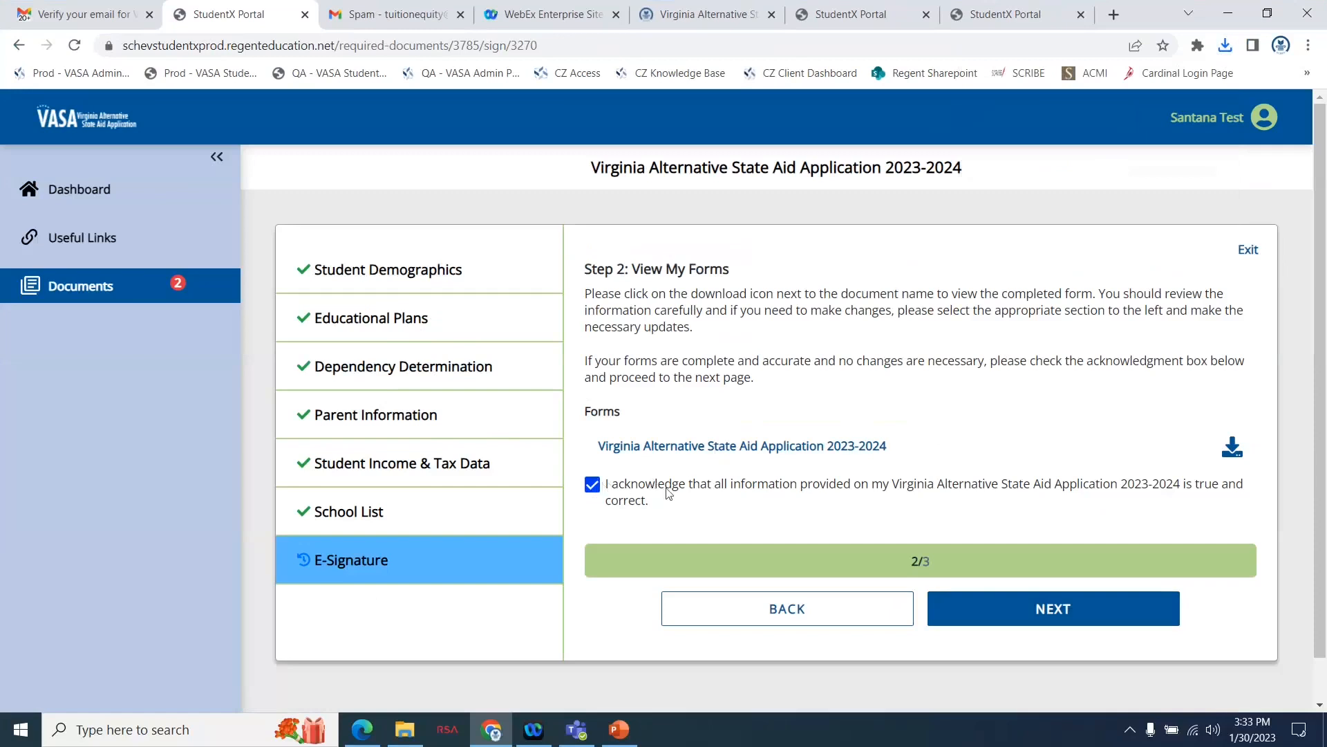
{"action": "left_click", "coordinate": [1004, 613]}
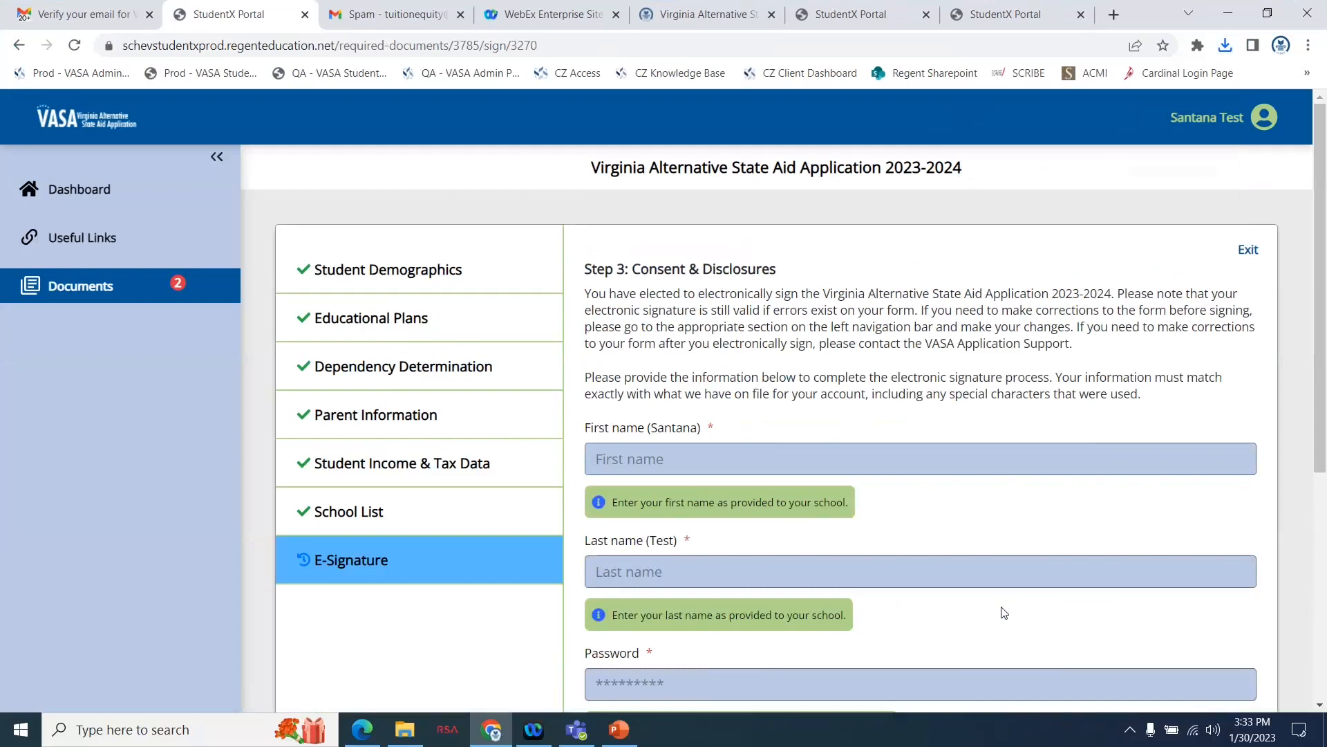
{"action": "left_click", "coordinate": [742, 463]}
{"action": "type", "text": "Santana"}
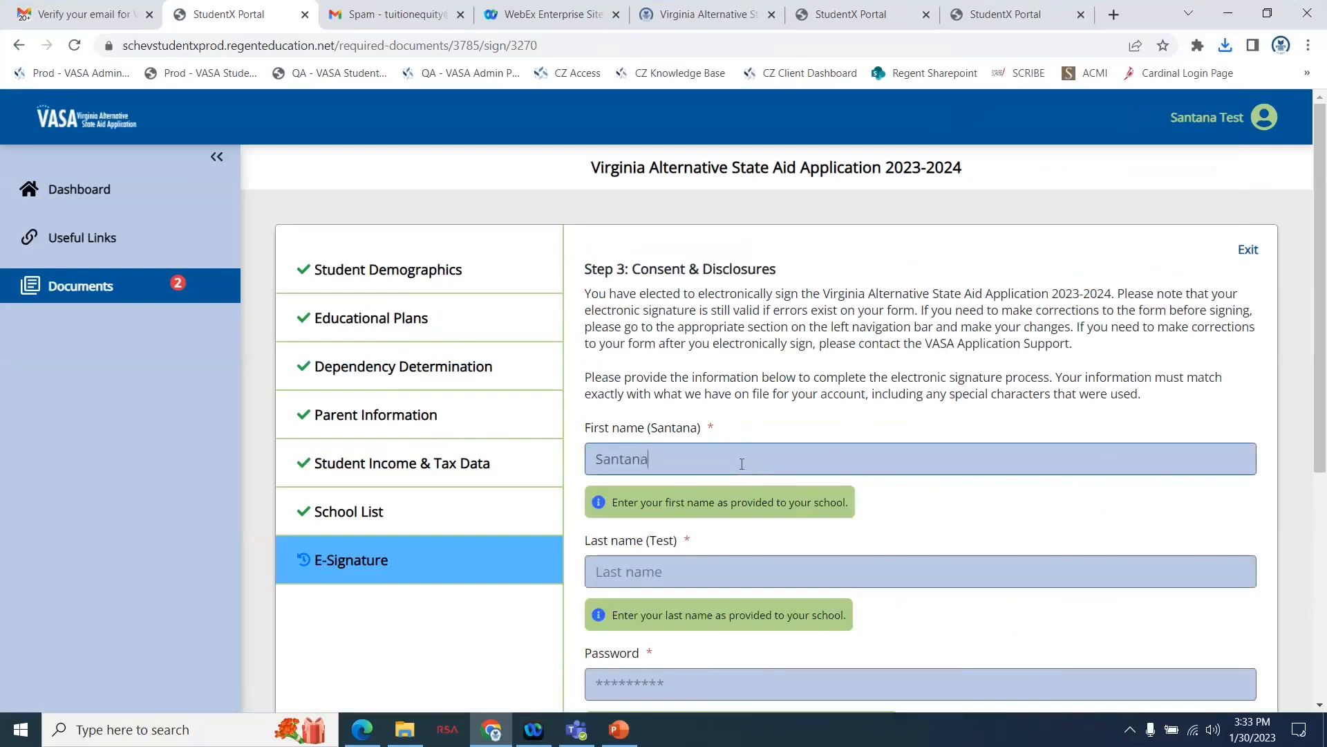
{"action": "scroll", "coordinate": [742, 464], "scroll_direction": "down", "scroll_amount": 1}
{"action": "left_click", "coordinate": [675, 507]}
{"action": "type", "text": "Test"}
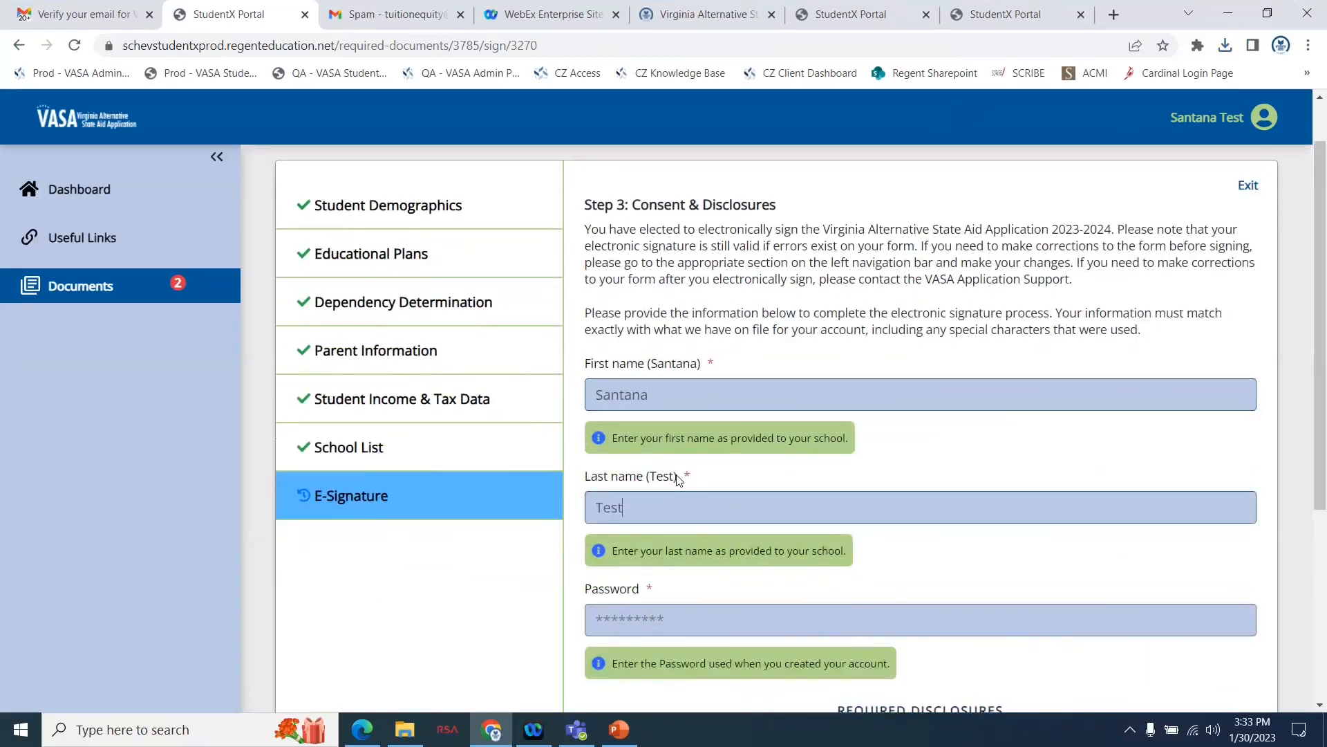
{"action": "double_click", "coordinate": [662, 477]}
{"action": "left_click", "coordinate": [747, 496]}
{"action": "scroll", "coordinate": [747, 497], "scroll_direction": "down", "scroll_amount": 1}
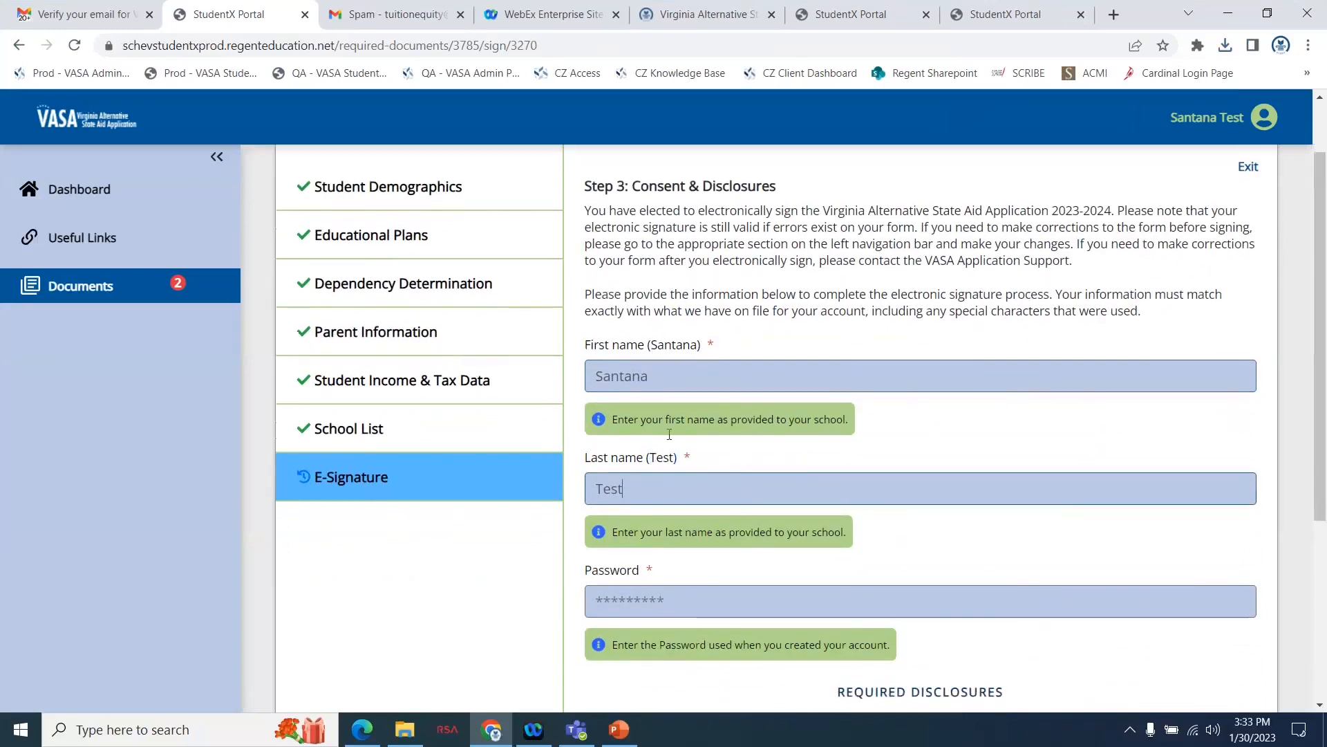
Enter the student's account password and electronically sign the 2023-2024 application.
{"action": "left_click", "coordinate": [660, 573]}
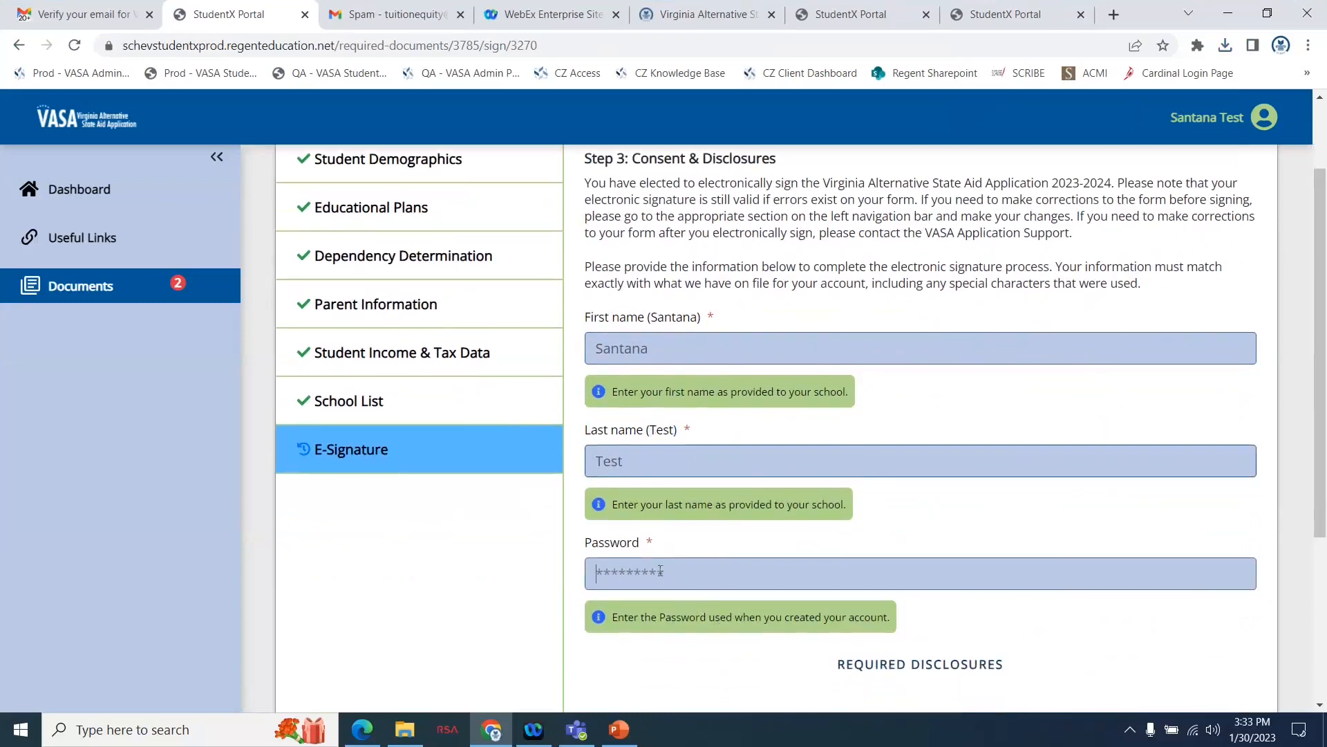
{"action": "type", "text": "*******"}
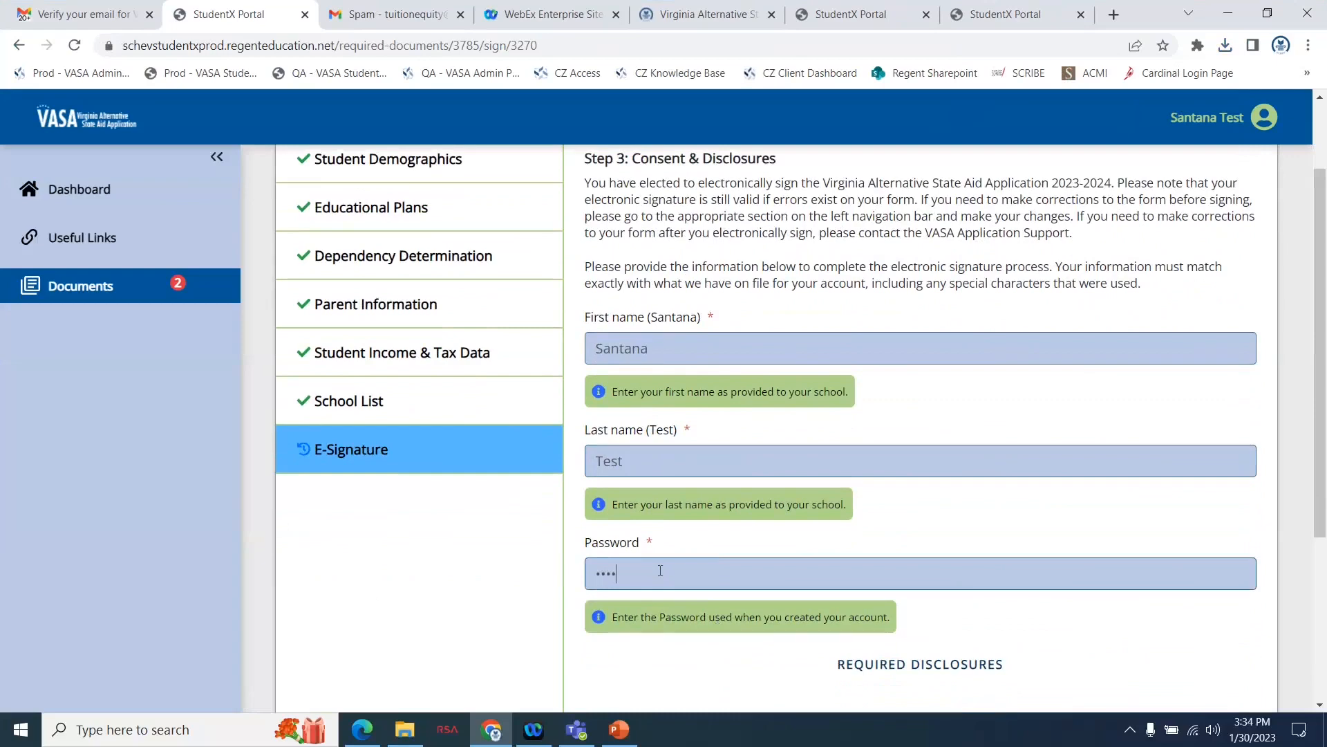
{"action": "type", "text": "*"}
{"action": "scroll", "coordinate": [660, 571], "scroll_direction": "down", "scroll_amount": 4}
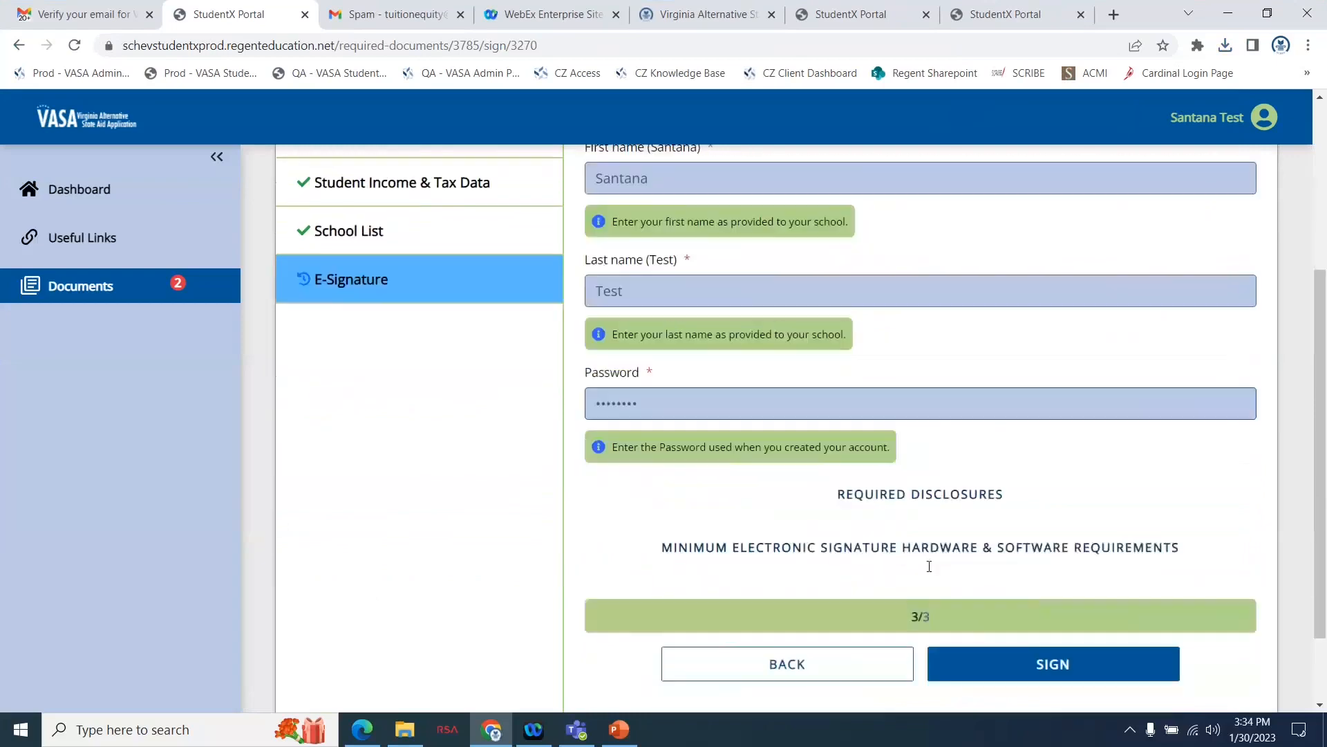
{"action": "left_click", "coordinate": [1002, 591]}
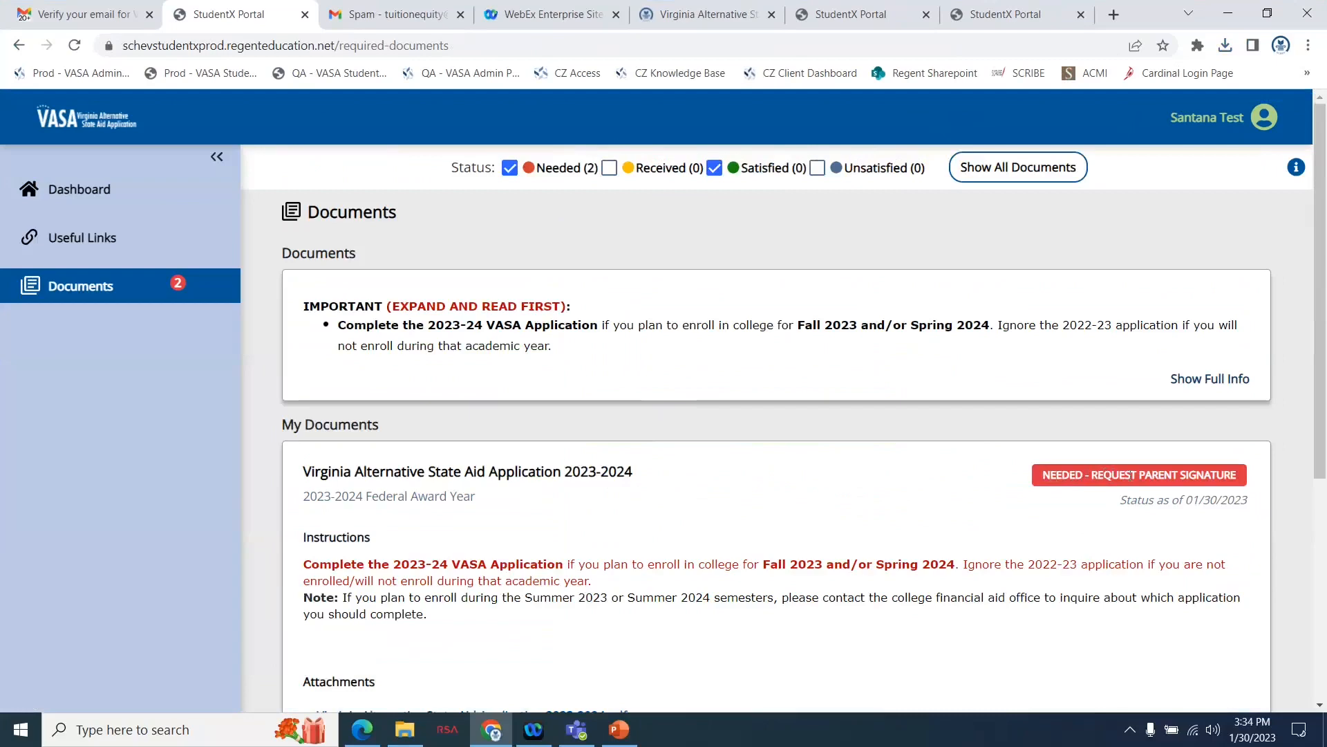
Request a parent signature on the 2023-2024 application, choosing the first listed parent with the parent's e-mail, and send the invitation.
{"action": "scroll", "coordinate": [1071, 596], "scroll_direction": "down", "scroll_amount": 2}
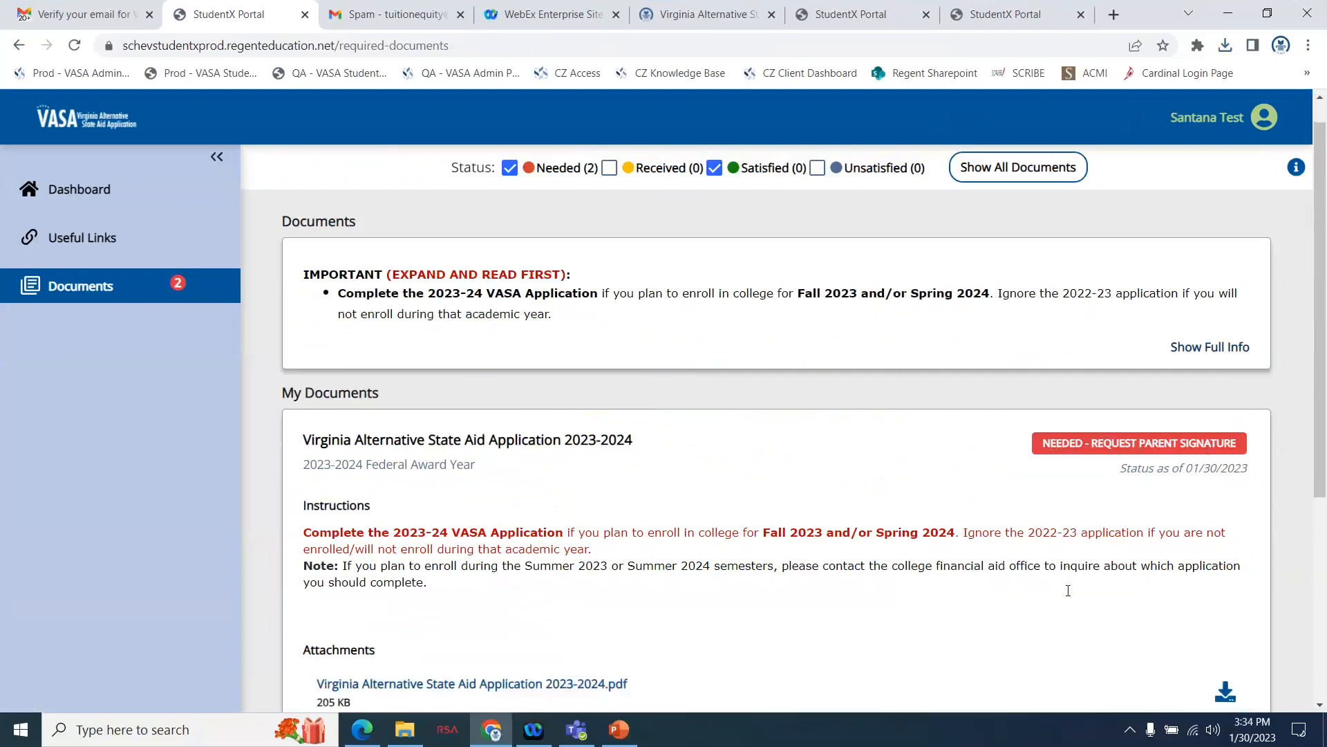
{"action": "scroll", "coordinate": [1071, 596], "scroll_direction": "down", "scroll_amount": 3}
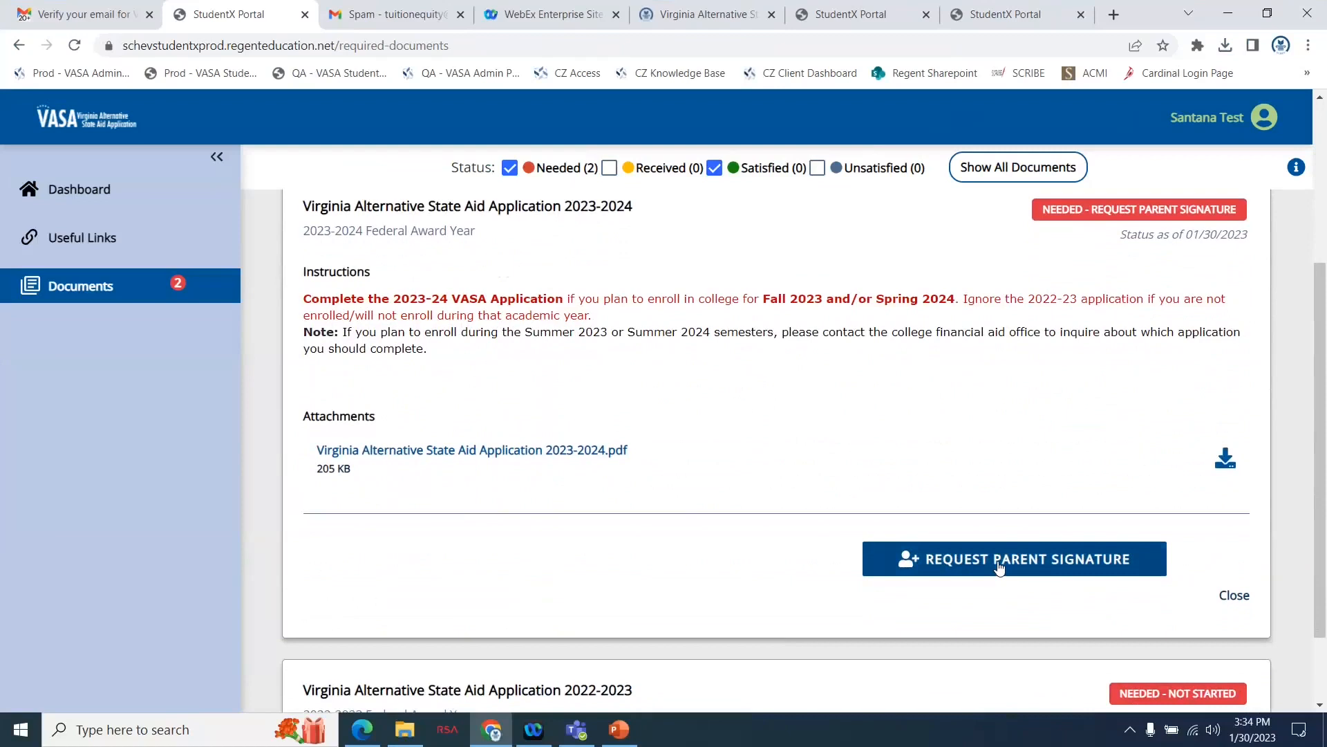
{"action": "left_click", "coordinate": [999, 561]}
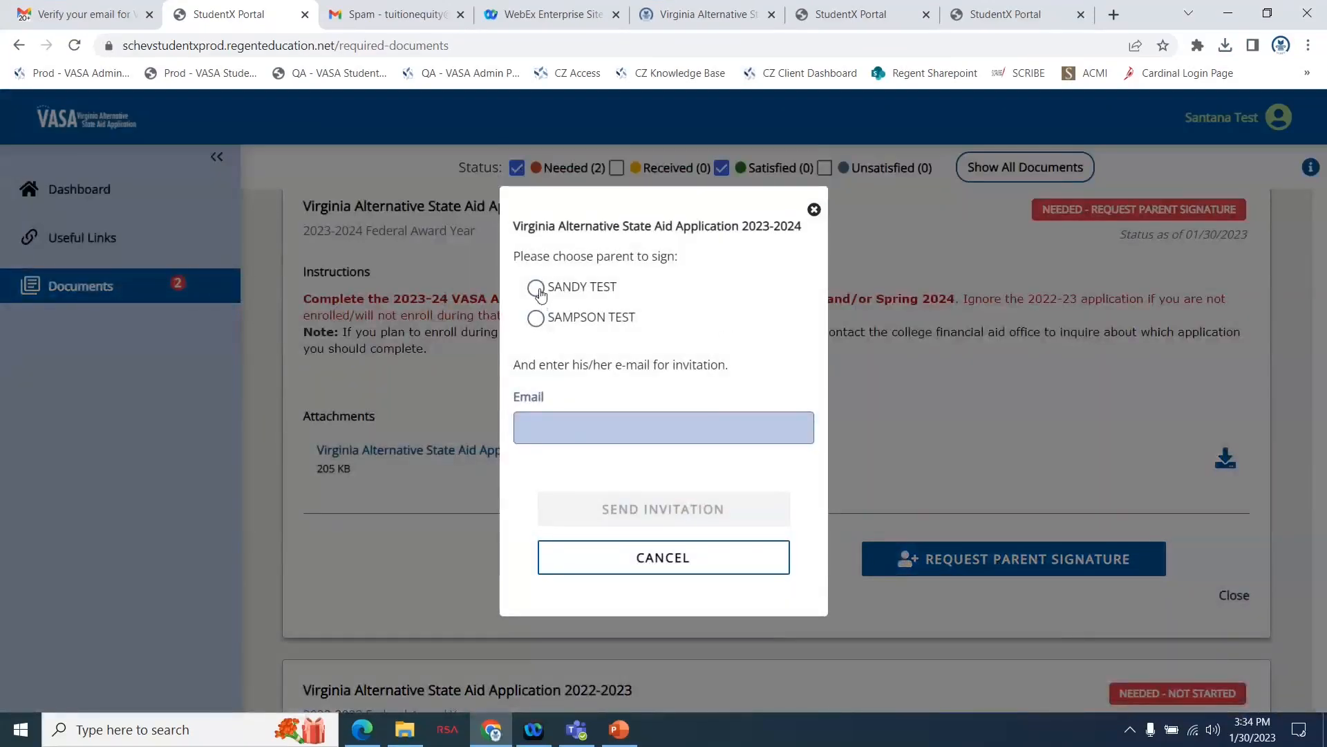
{"action": "left_click", "coordinate": [538, 290]}
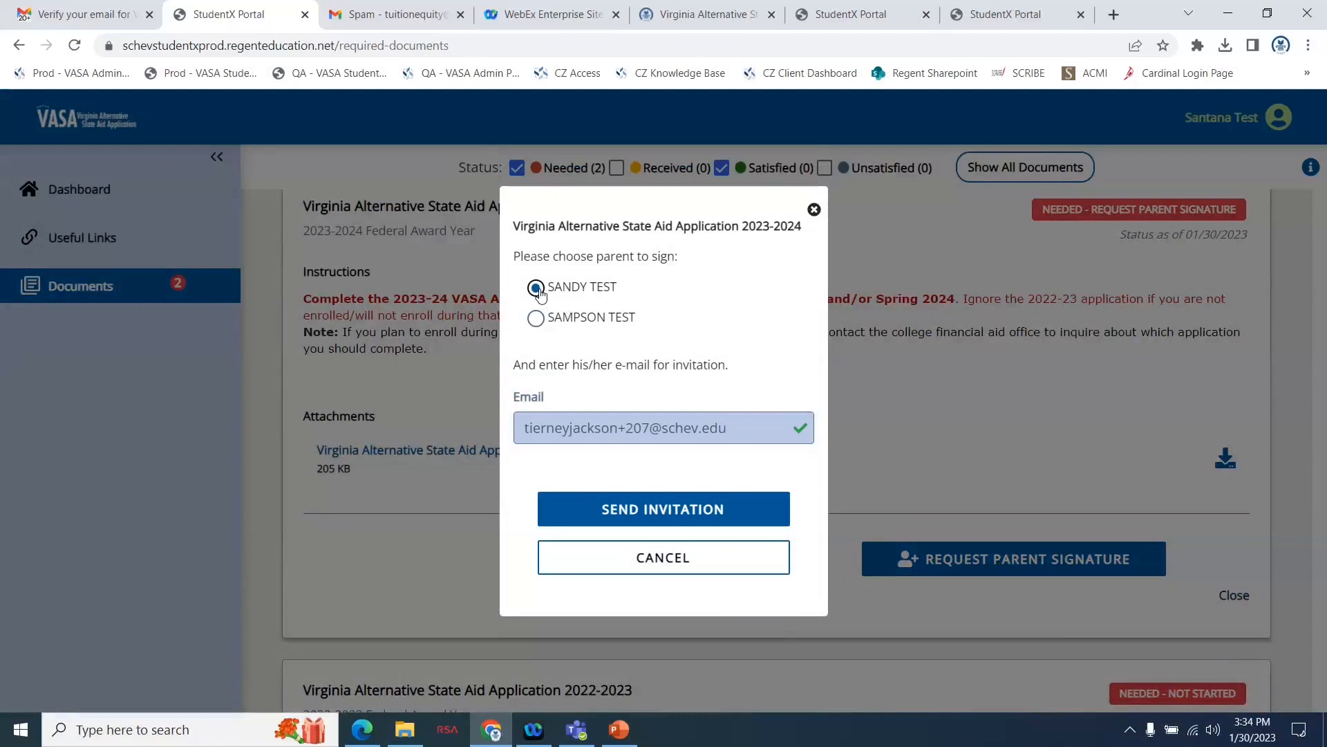
{"action": "left_click", "coordinate": [615, 523]}
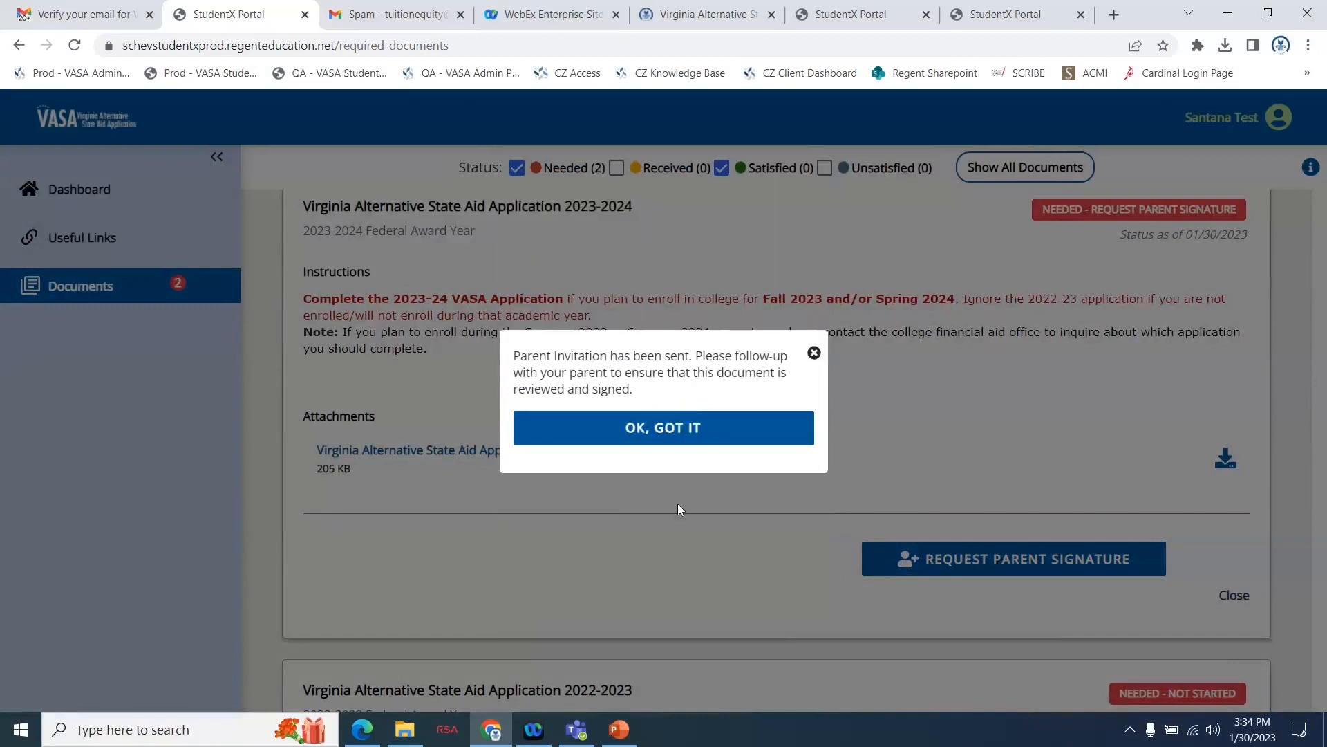
{"action": "left_click", "coordinate": [657, 430]}
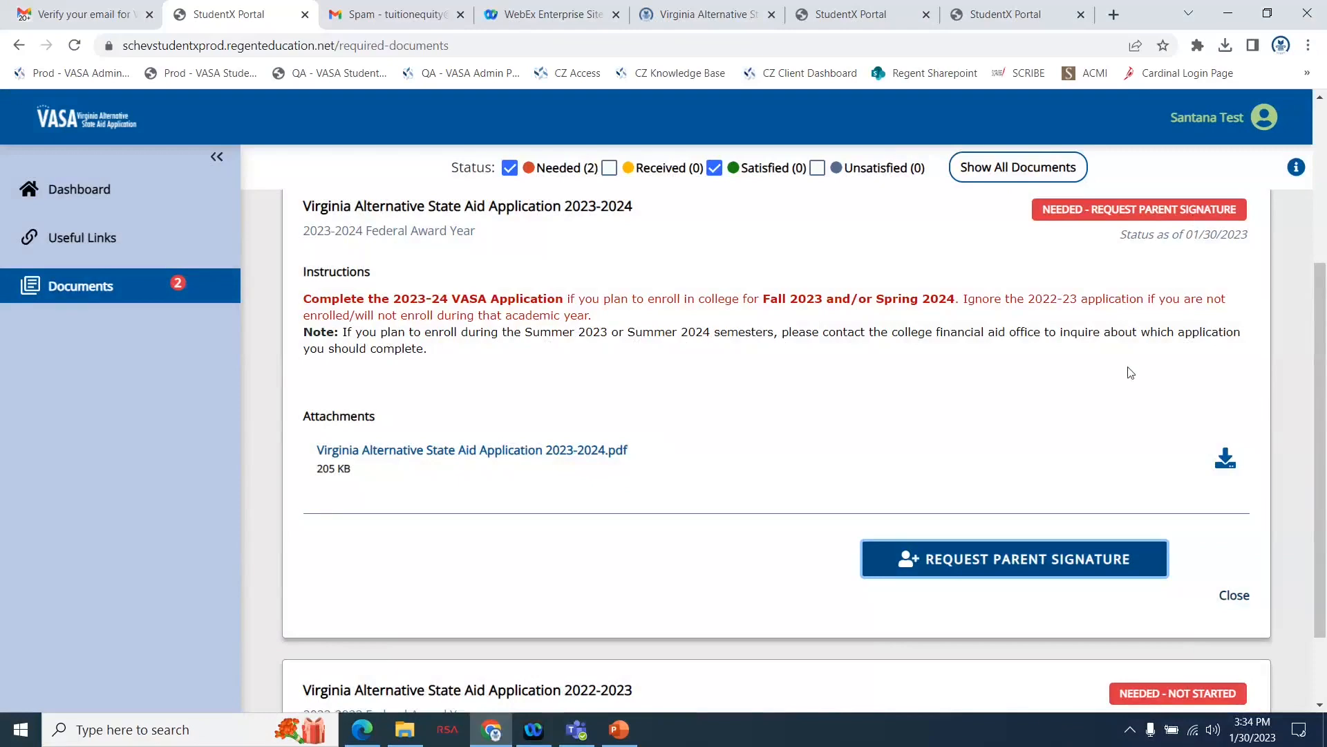
Log out of the student's VASA account.
{"action": "scroll", "coordinate": [907, 380], "scroll_direction": "up", "scroll_amount": 3}
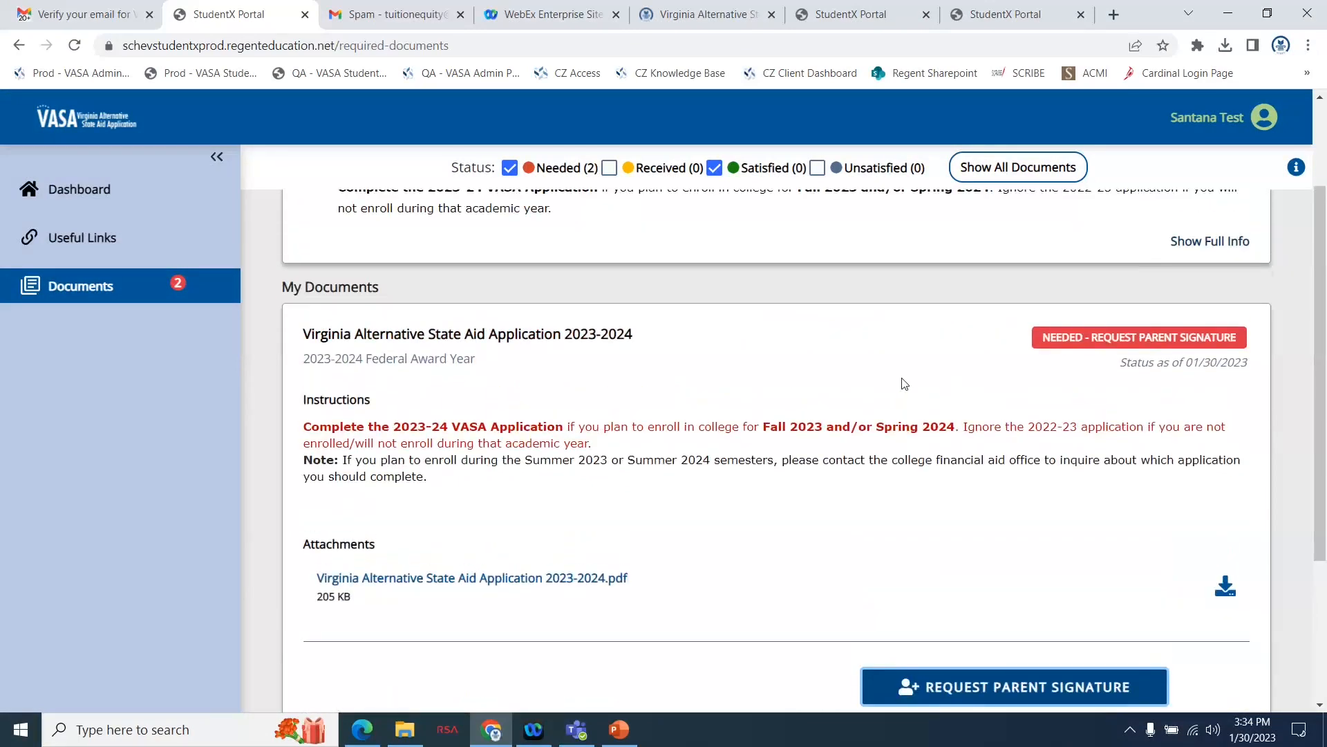
{"action": "scroll", "coordinate": [904, 384], "scroll_direction": "up", "scroll_amount": 1}
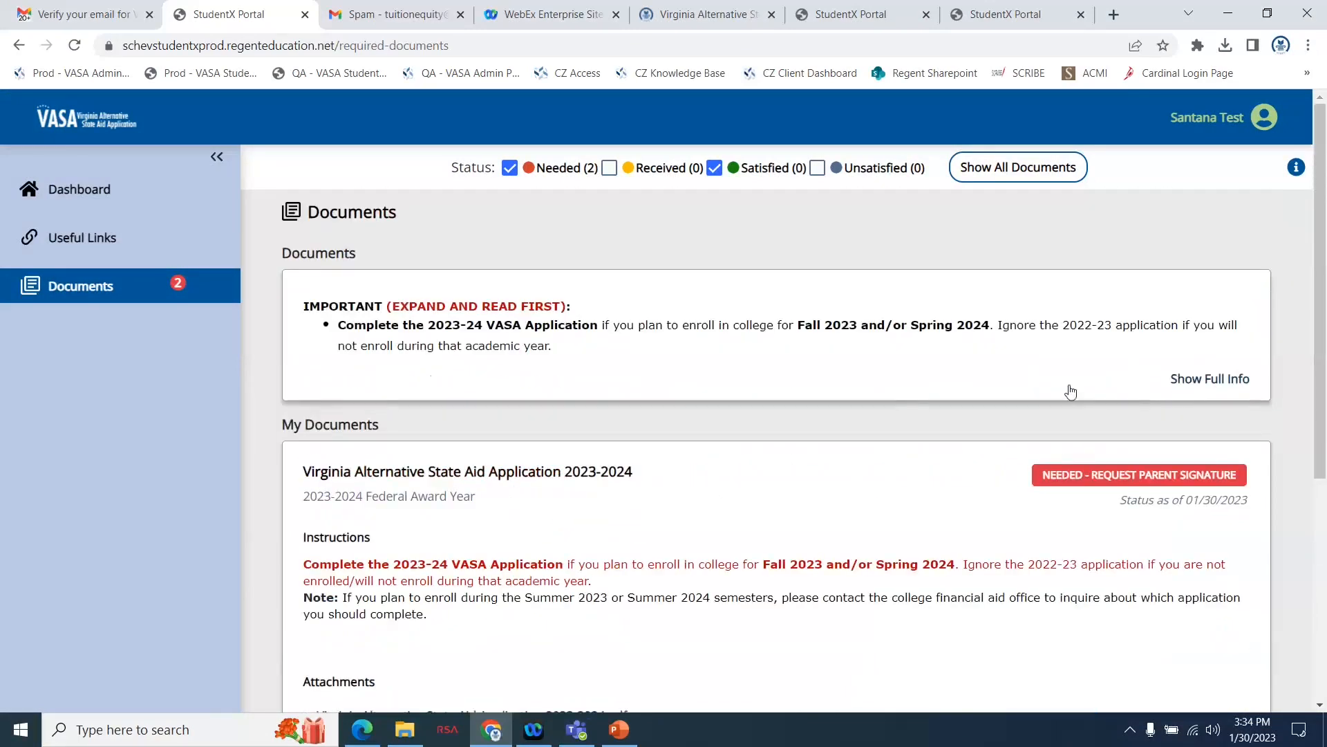
{"action": "left_click", "coordinate": [1203, 121]}
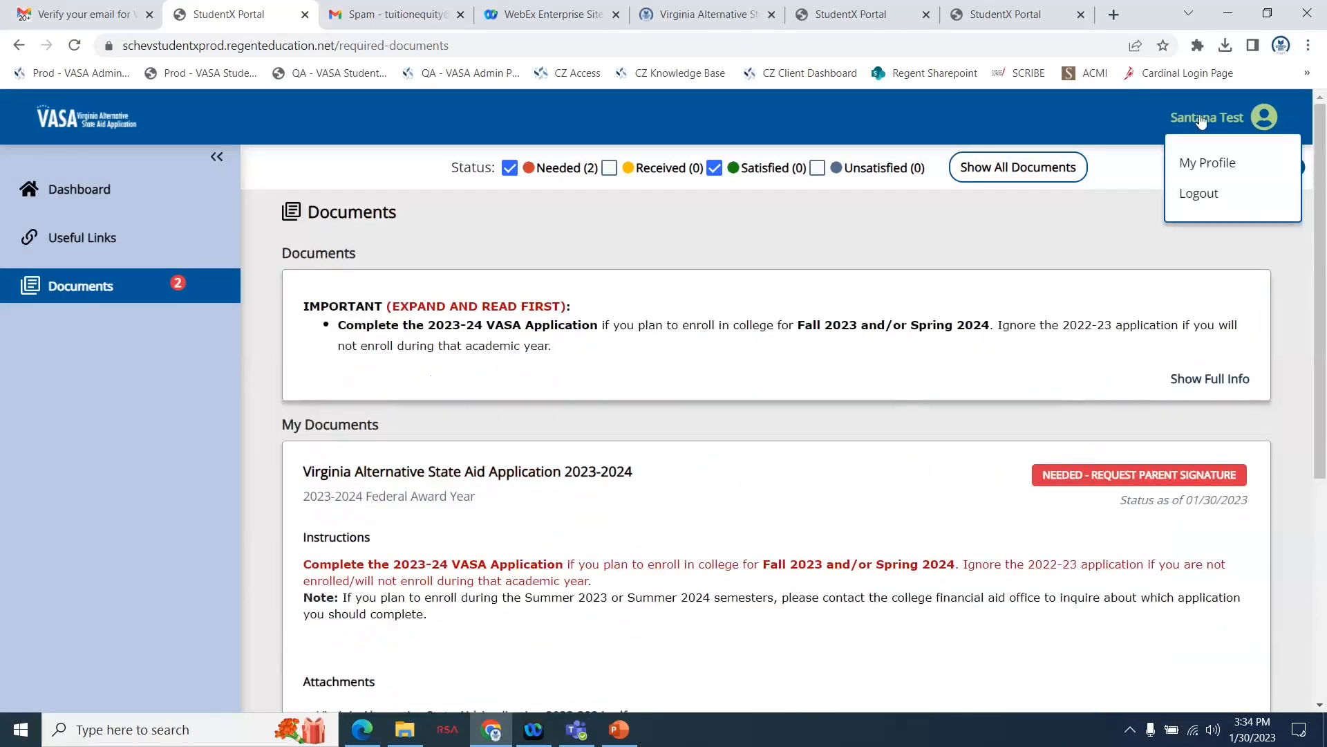
{"action": "left_click", "coordinate": [1198, 196]}
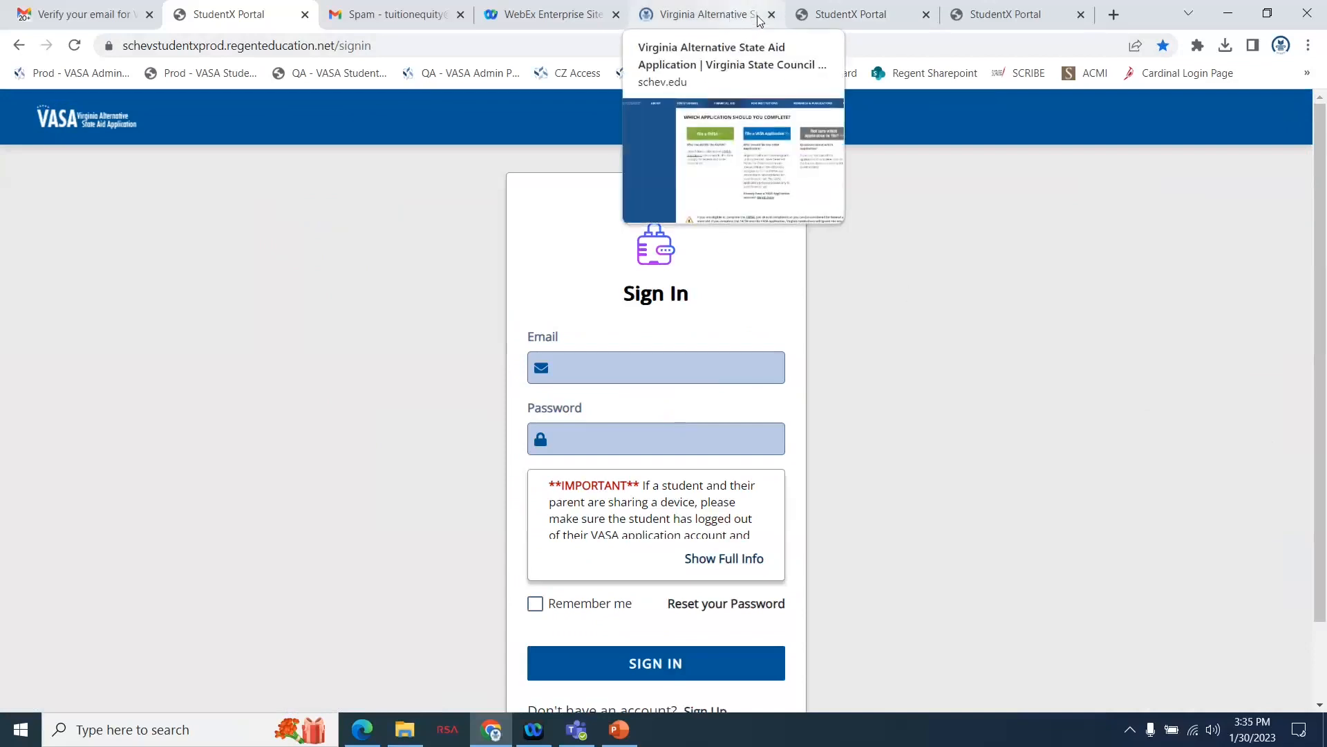
Close all open StudentX Portal pages in the browser, including the VASA sign-in page.
{"action": "left_click", "coordinate": [927, 16]}
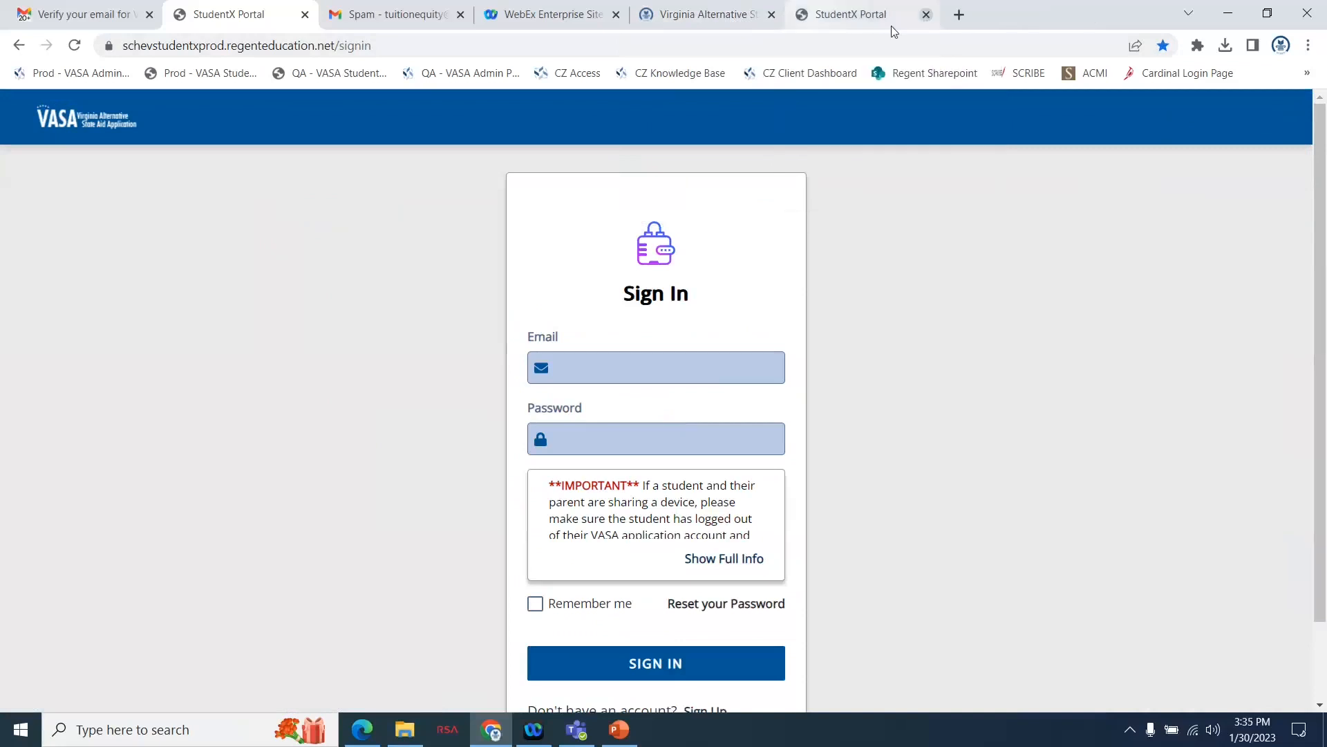
{"action": "left_click", "coordinate": [926, 15]}
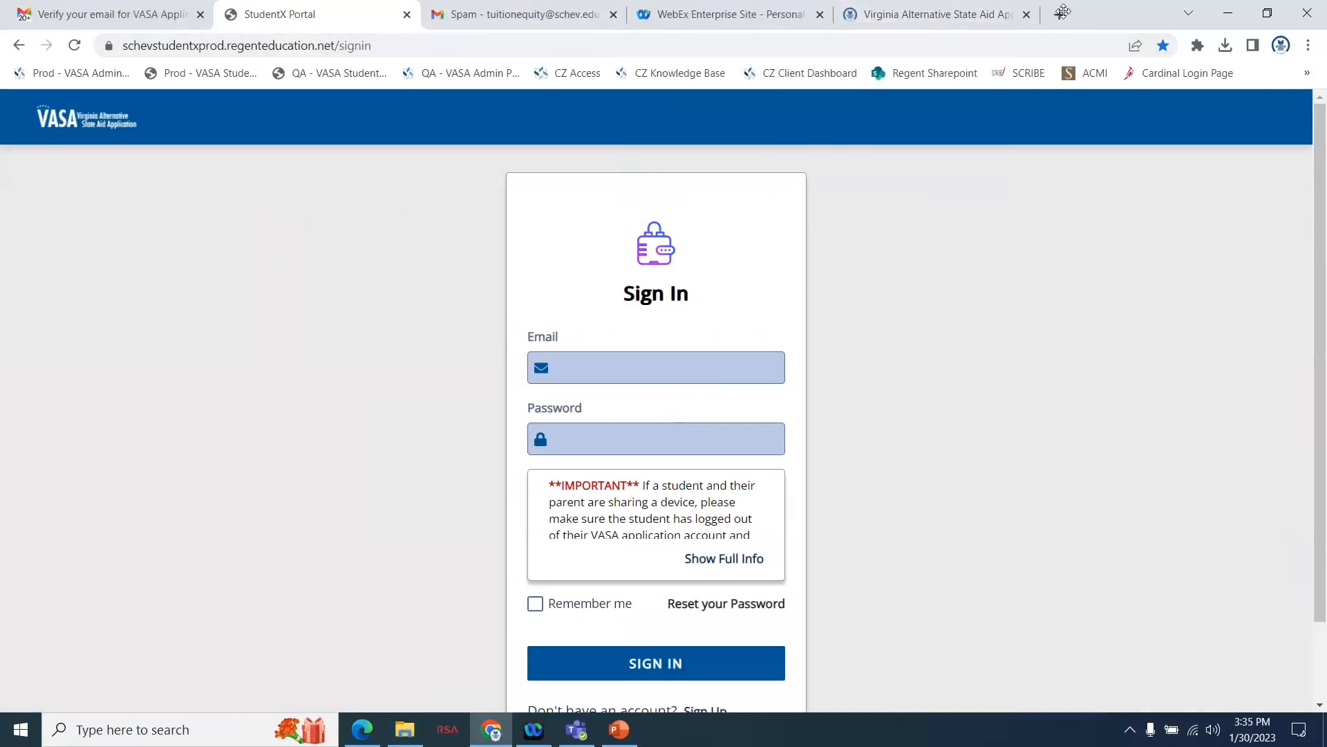
{"action": "left_click_drag", "start_coordinate": [1064, 12], "coordinate": [1082, 80]}
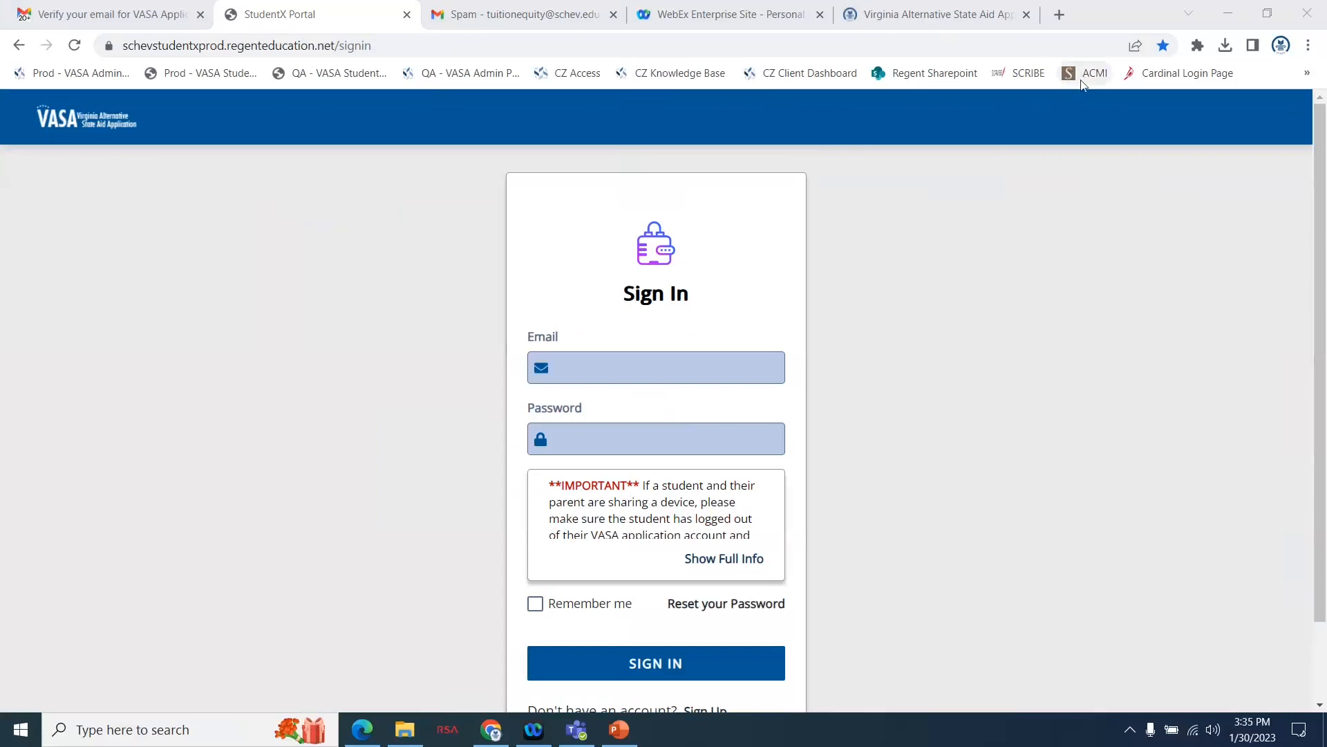
{"action": "left_click", "coordinate": [407, 14]}
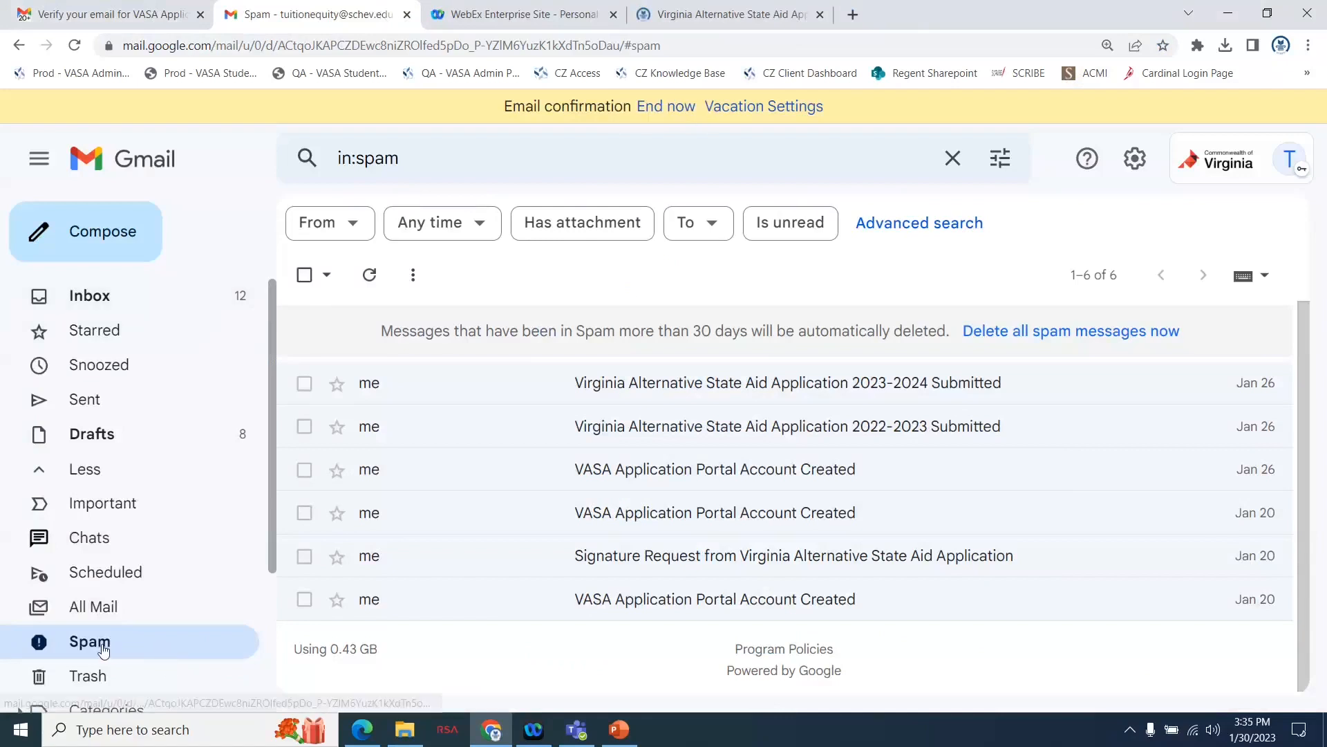
Switch to the Gmail inbox, reload it, and open the Signature Request message from VASA Application.
{"action": "left_click", "coordinate": [124, 14]}
{"action": "left_click", "coordinate": [74, 45]}
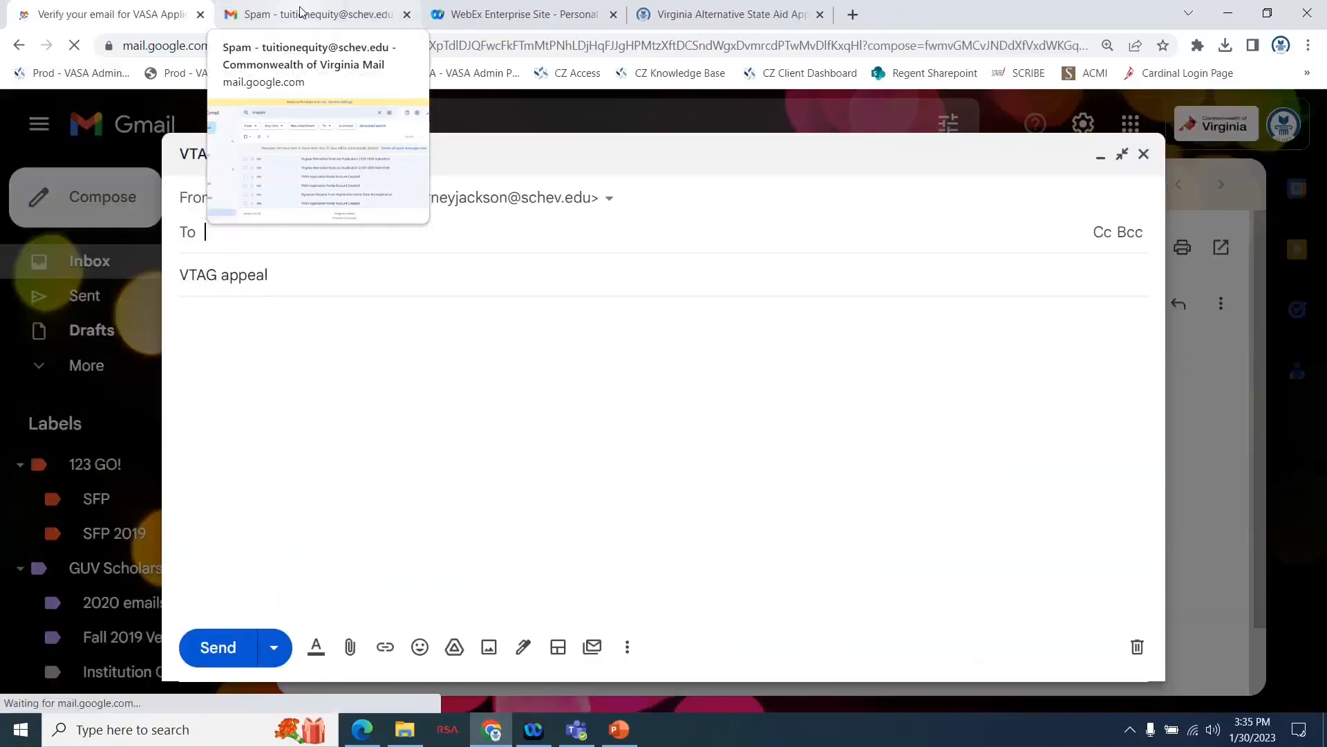
{"action": "left_click", "coordinate": [300, 13]}
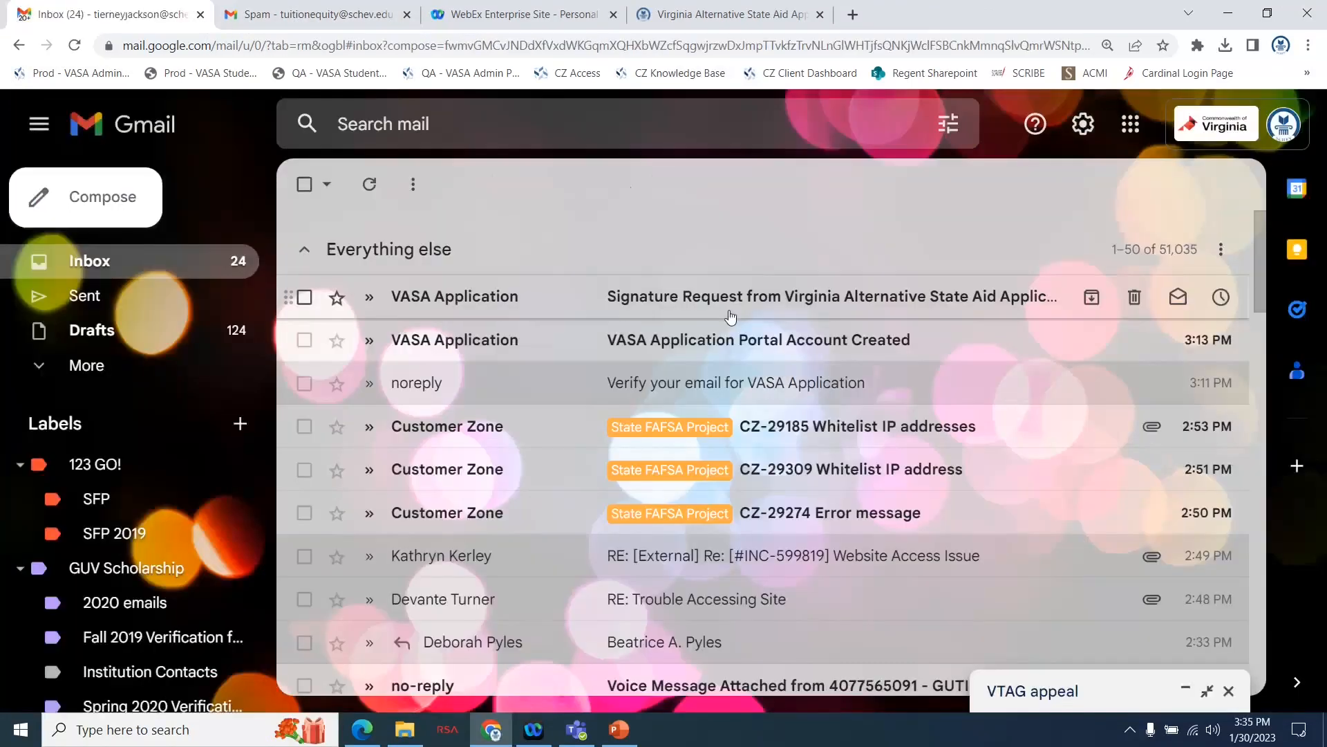
{"action": "left_click", "coordinate": [731, 315]}
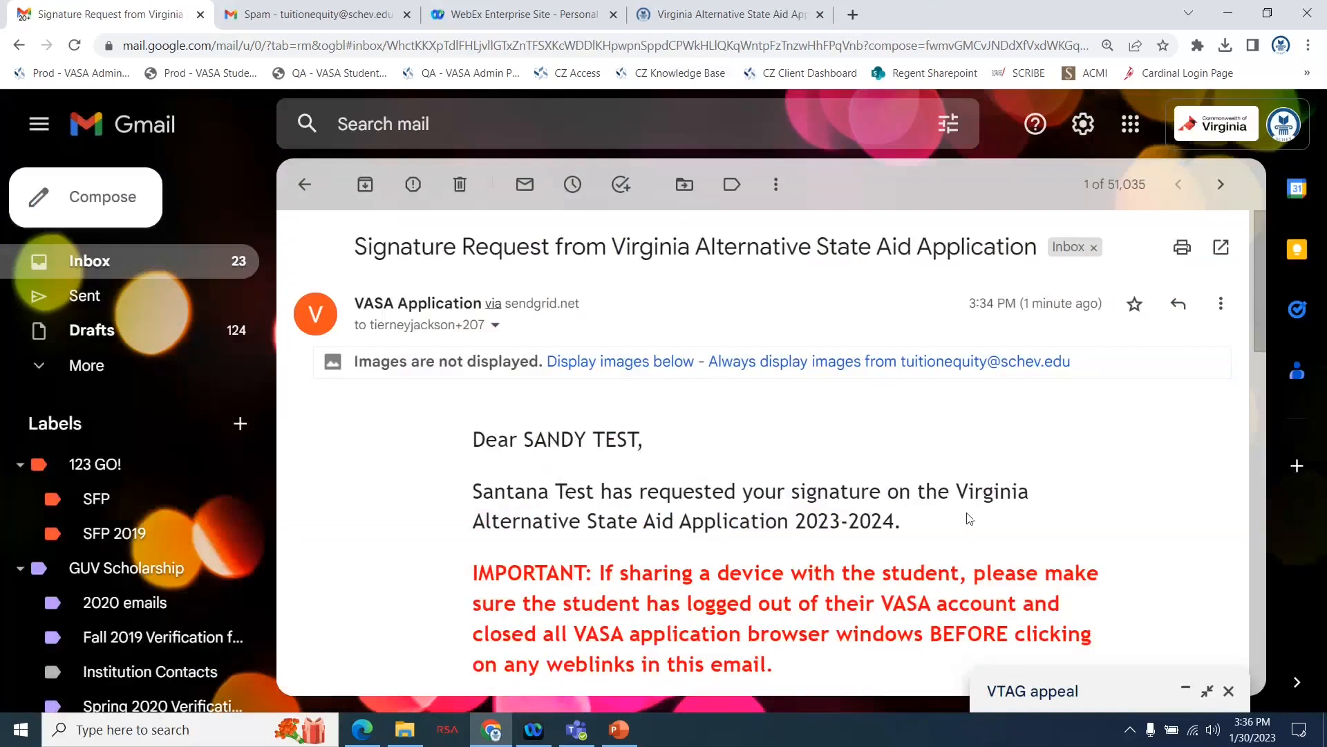
Read through the signature request message and open the parent registration link under Create an Account.
{"action": "scroll", "coordinate": [974, 499], "scroll_direction": "down", "scroll_amount": 1}
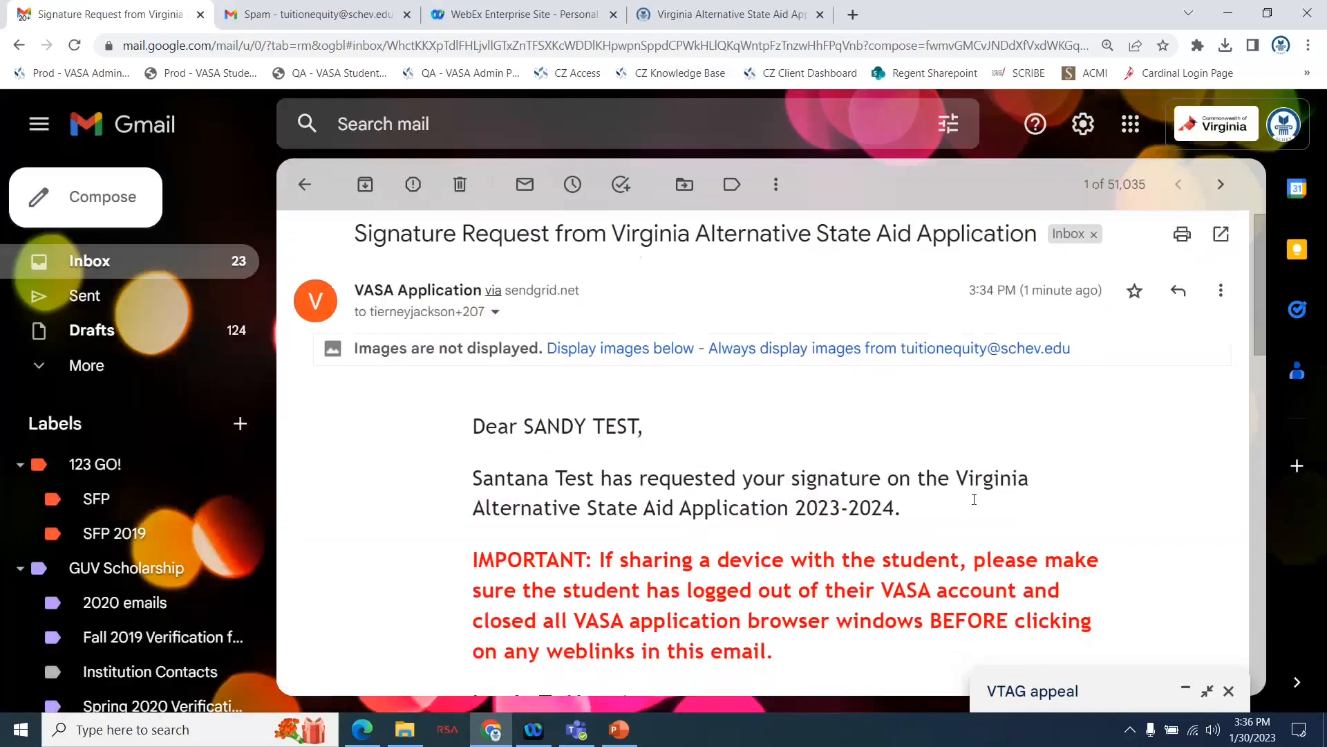
{"action": "scroll", "coordinate": [974, 499], "scroll_direction": "down", "scroll_amount": 3}
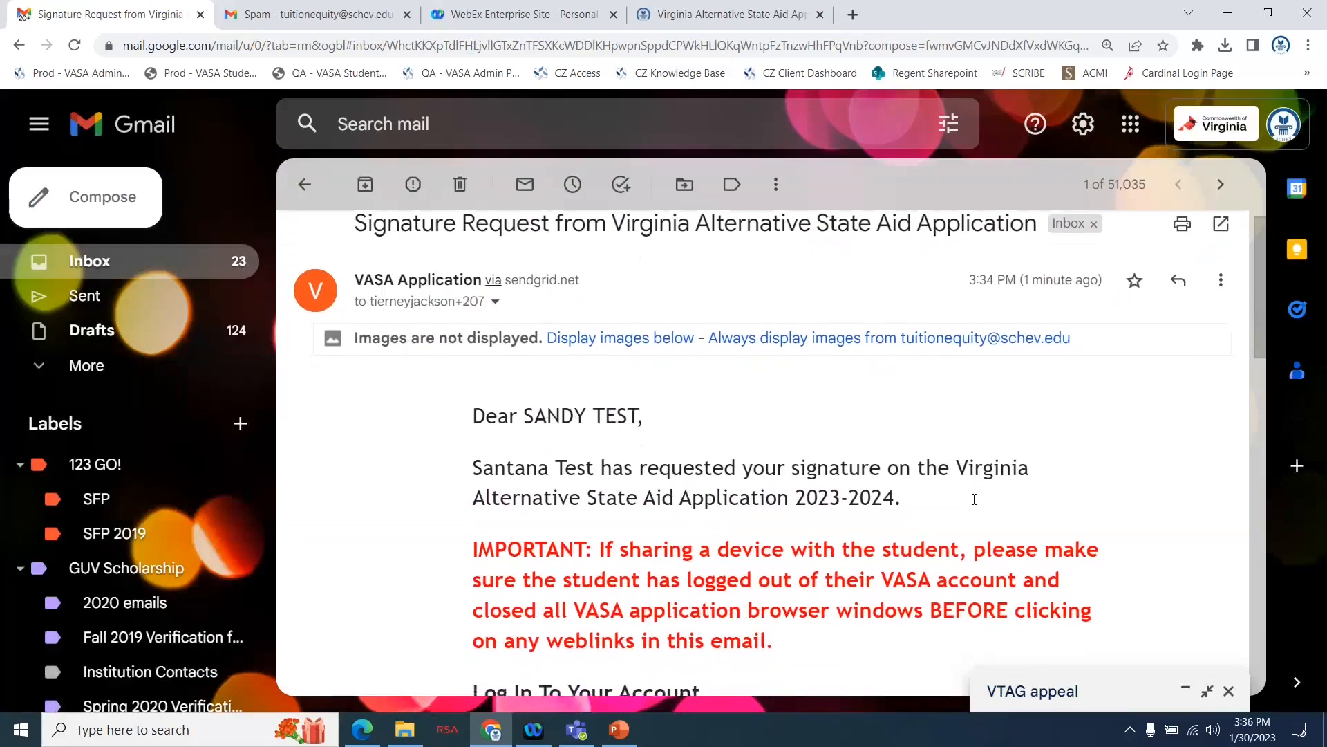
{"action": "scroll", "coordinate": [976, 504], "scroll_direction": "down", "scroll_amount": 4}
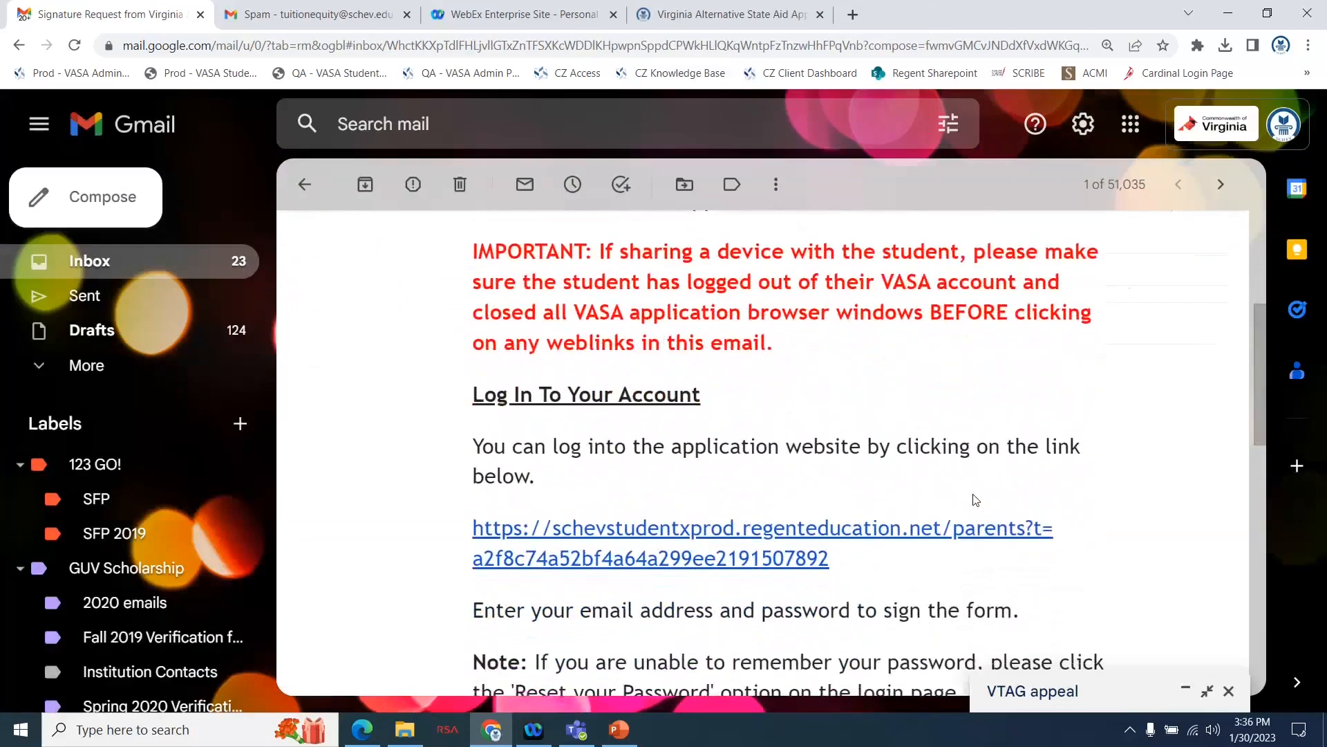
{"action": "scroll", "coordinate": [975, 500], "scroll_direction": "down", "scroll_amount": 3}
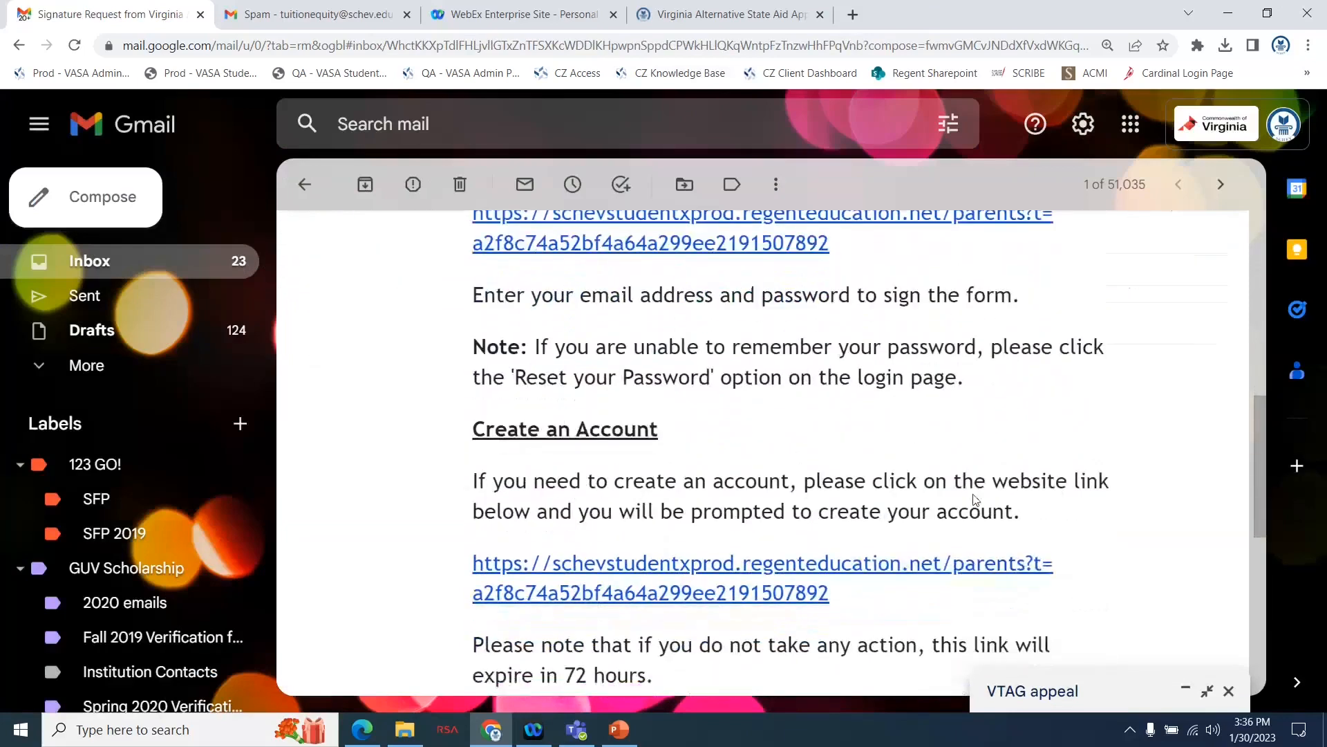
{"action": "scroll", "coordinate": [974, 501], "scroll_direction": "down", "scroll_amount": 1}
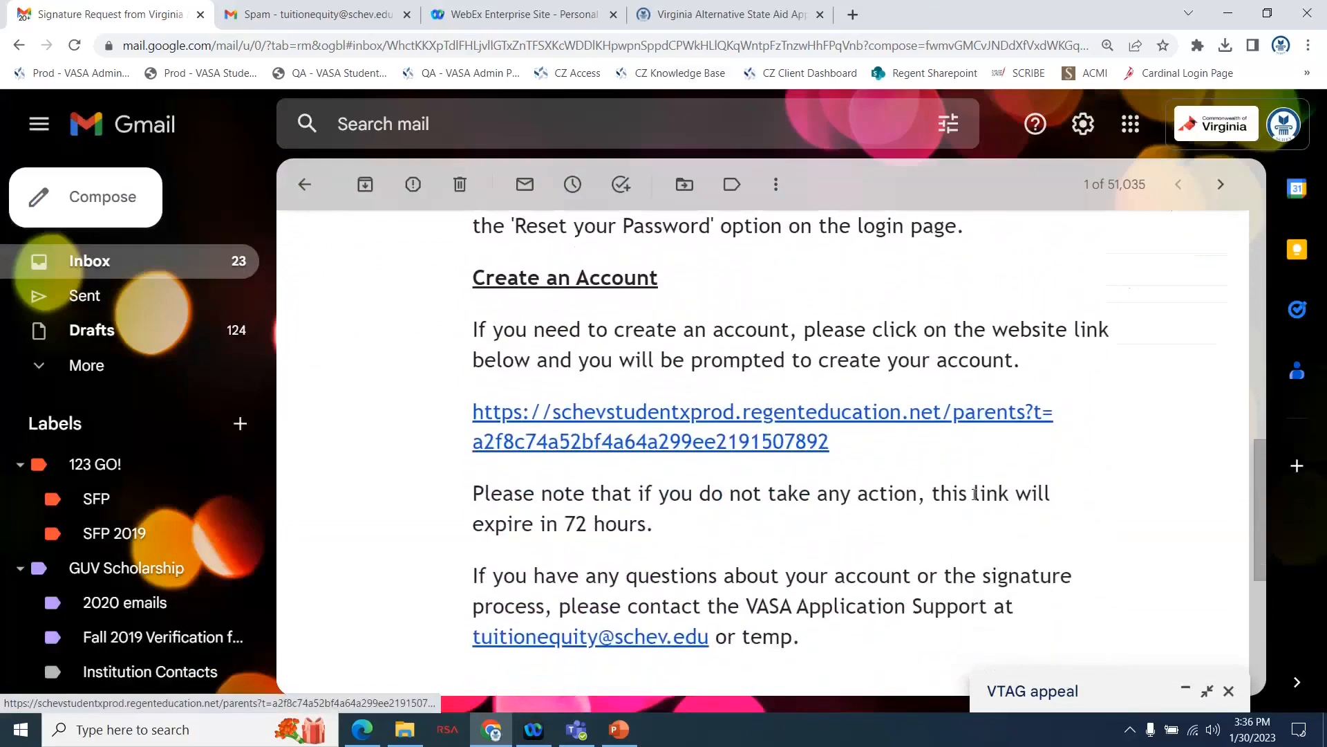
{"action": "left_click", "coordinate": [657, 412]}
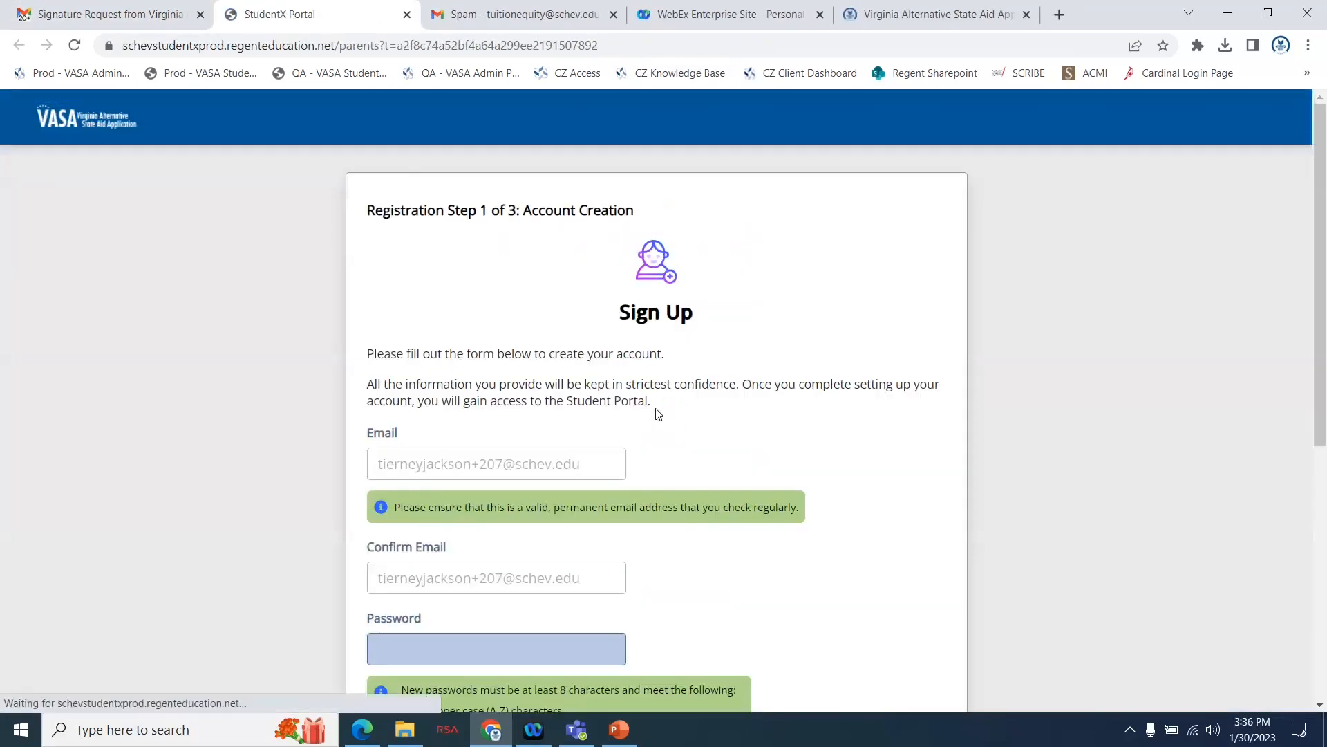
Enter a password for the parent account and repeat it in the confirmation field of the sign-up form.
{"action": "scroll", "coordinate": [623, 429], "scroll_direction": "down", "scroll_amount": 1}
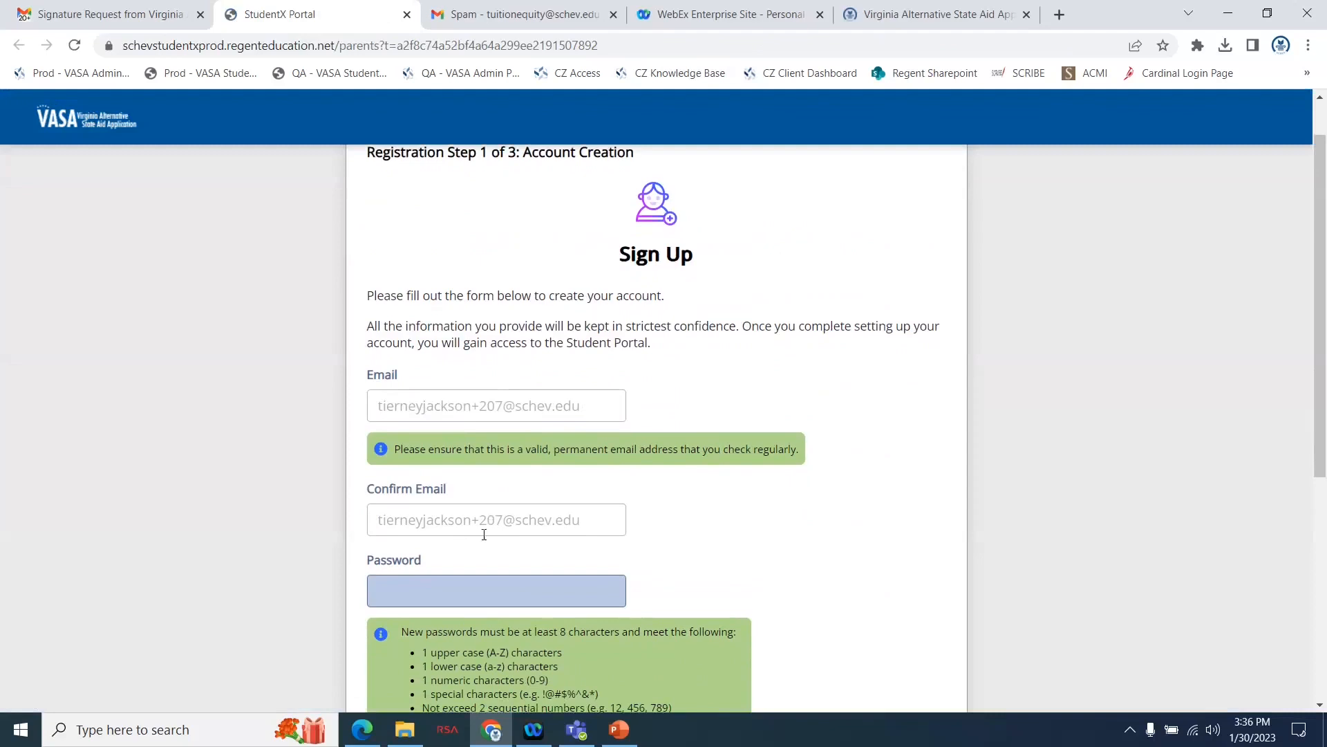
{"action": "scroll", "coordinate": [780, 566], "scroll_direction": "down", "scroll_amount": 4}
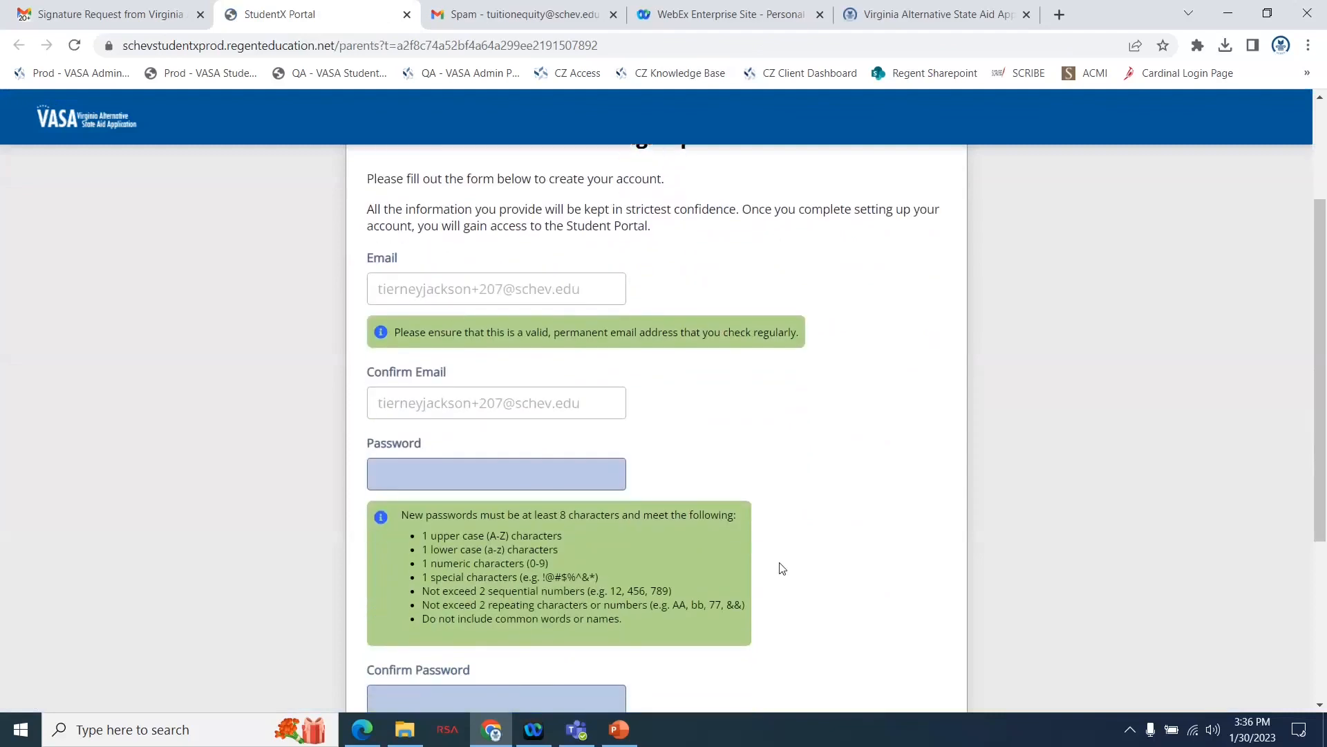
{"action": "left_click", "coordinate": [574, 361]}
{"action": "type", "text": "•••"}
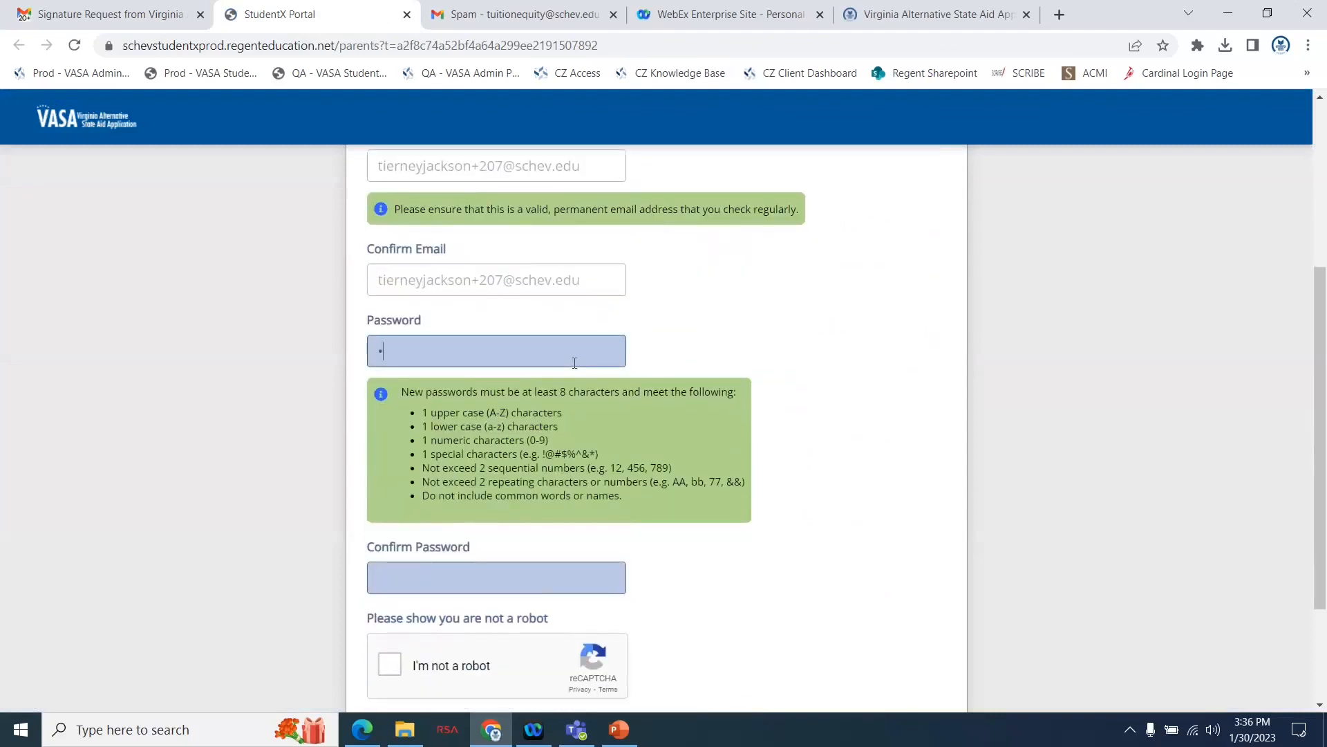
{"action": "type", "text": "••••••"}
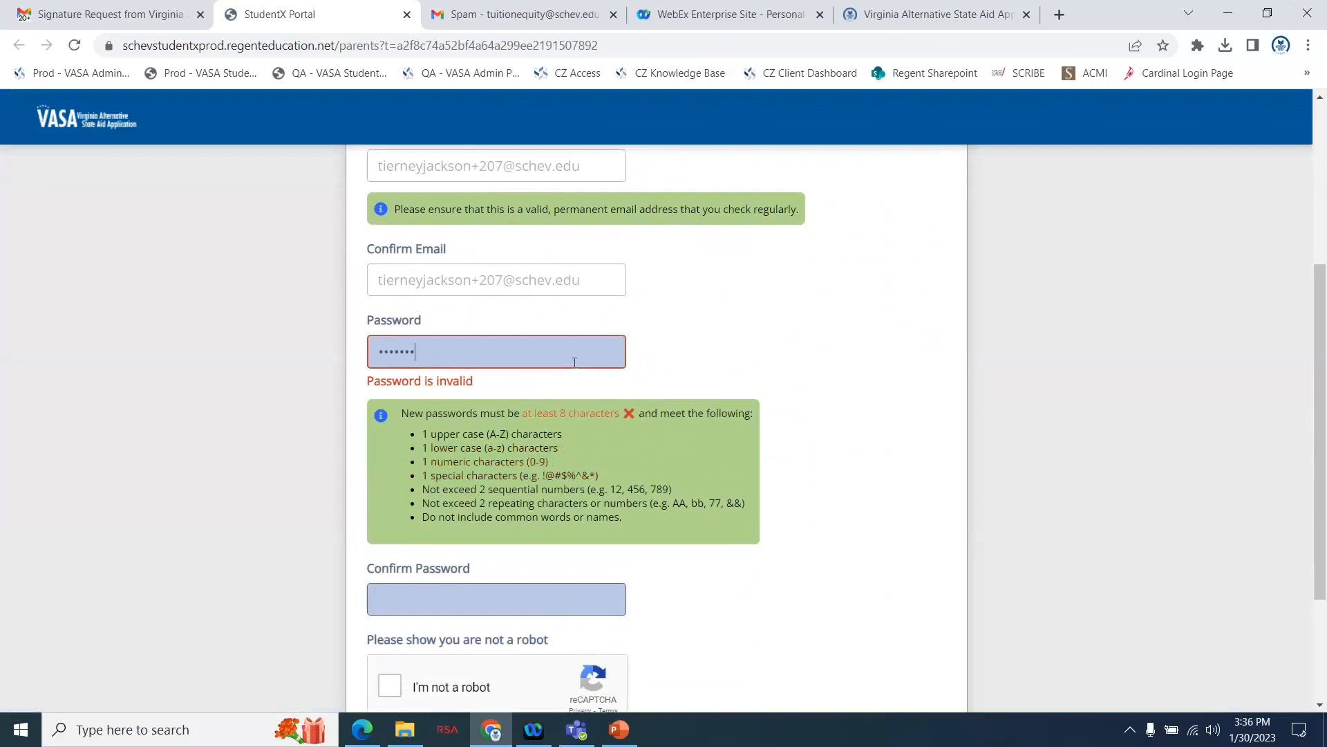
{"action": "left_click", "coordinate": [435, 584]}
{"action": "type", "text": "••••••••"}
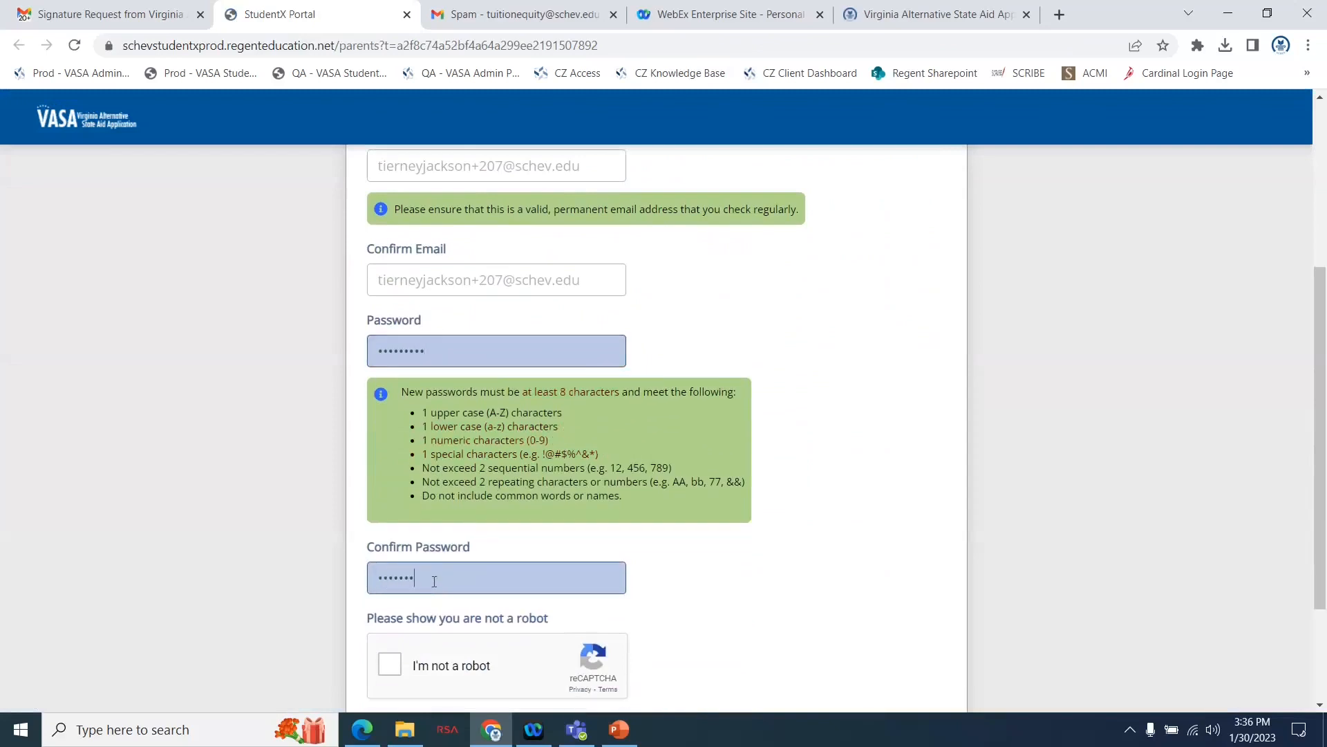
Complete the not-a-robot check on the sign-up form and try to continue the registration.
{"action": "left_click", "coordinate": [391, 665]}
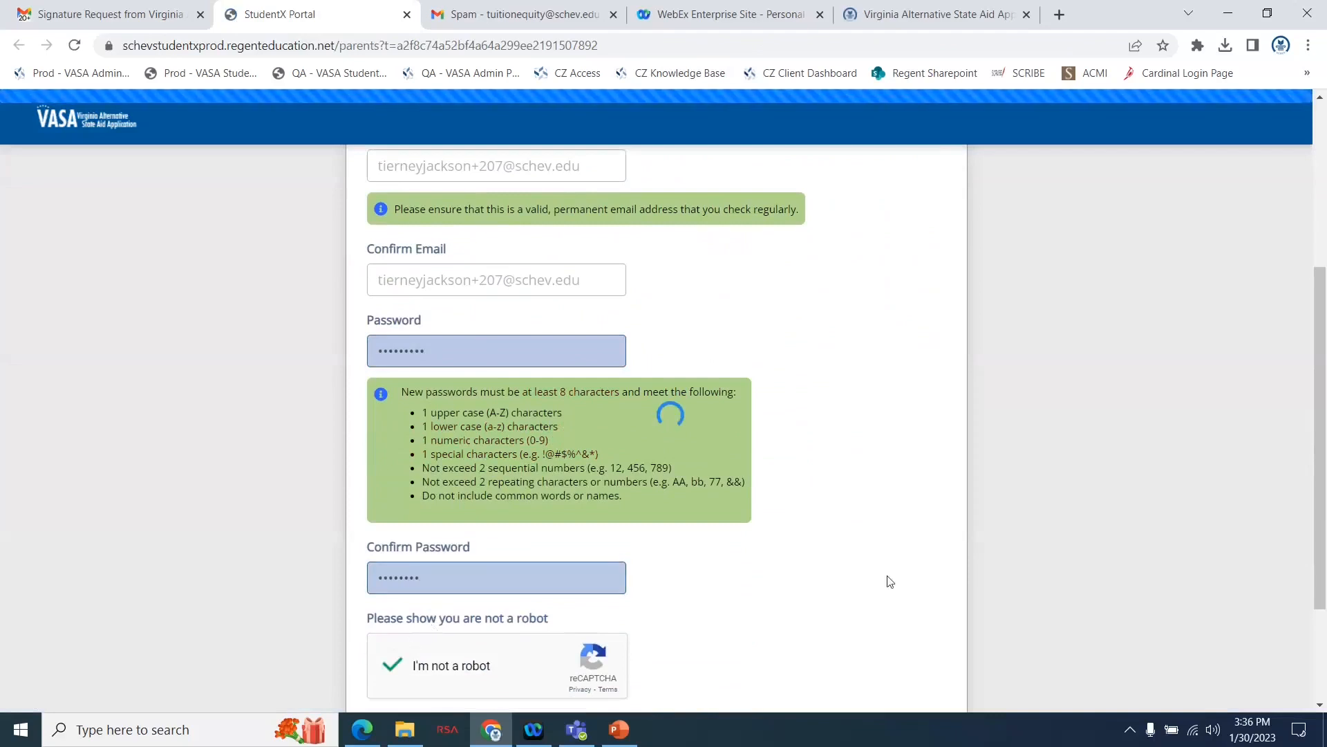
{"action": "scroll", "coordinate": [892, 581], "scroll_direction": "down", "scroll_amount": 3}
{"action": "left_click", "coordinate": [856, 599]}
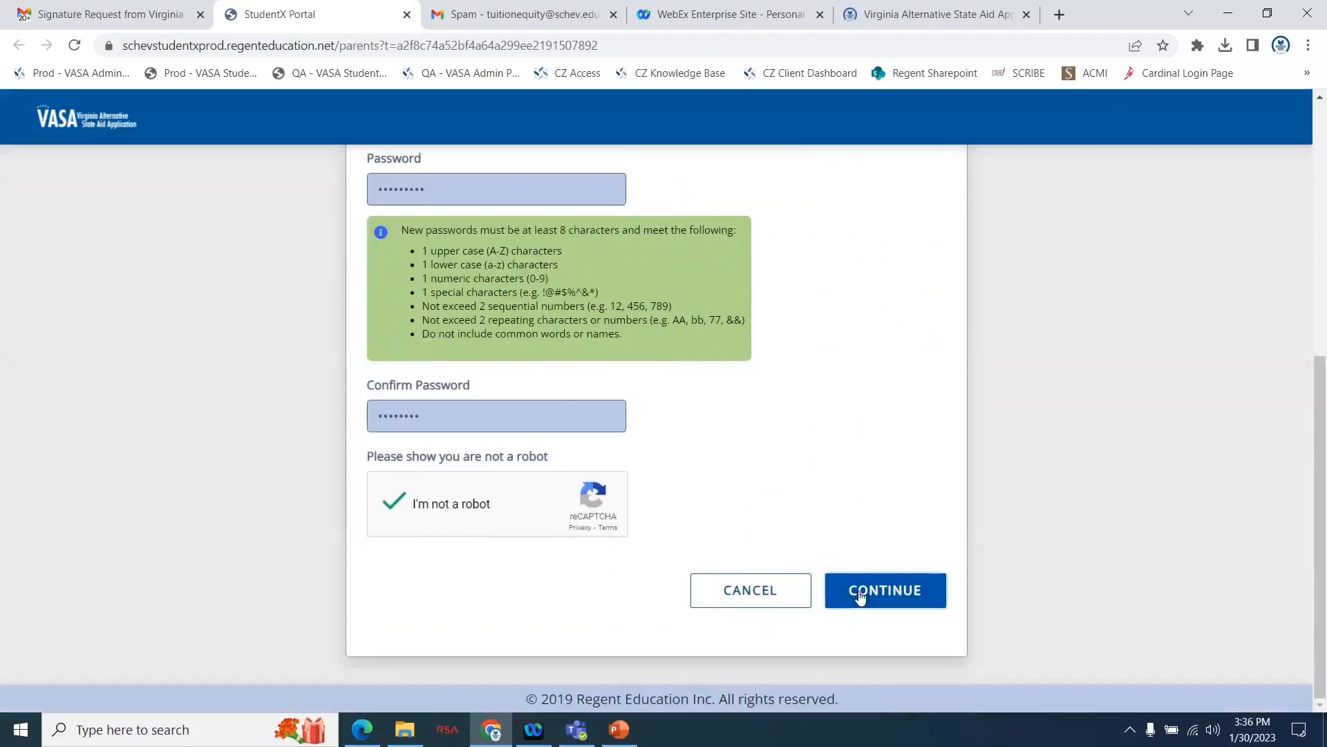
Re-enter the parent account password and its confirmation so they match, and continue to the email authentication step.
{"action": "left_click_drag", "start_coordinate": [529, 419], "coordinate": [359, 421]}
{"action": "key", "text": "BackSpace"}
{"action": "type", "text": "••••••••"}
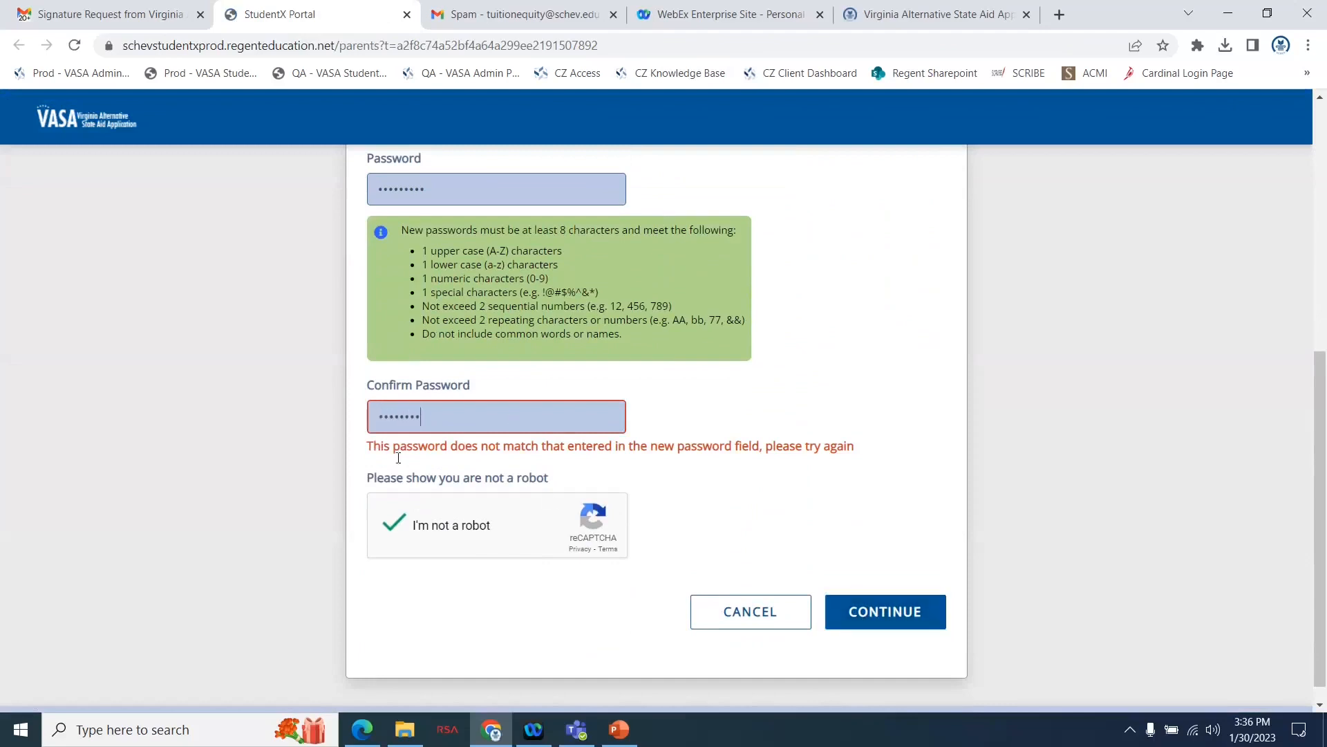
{"action": "left_click_drag", "start_coordinate": [438, 190], "coordinate": [334, 185]}
{"action": "type", "text": "••••••••"}
{"action": "left_click", "coordinate": [878, 579]}
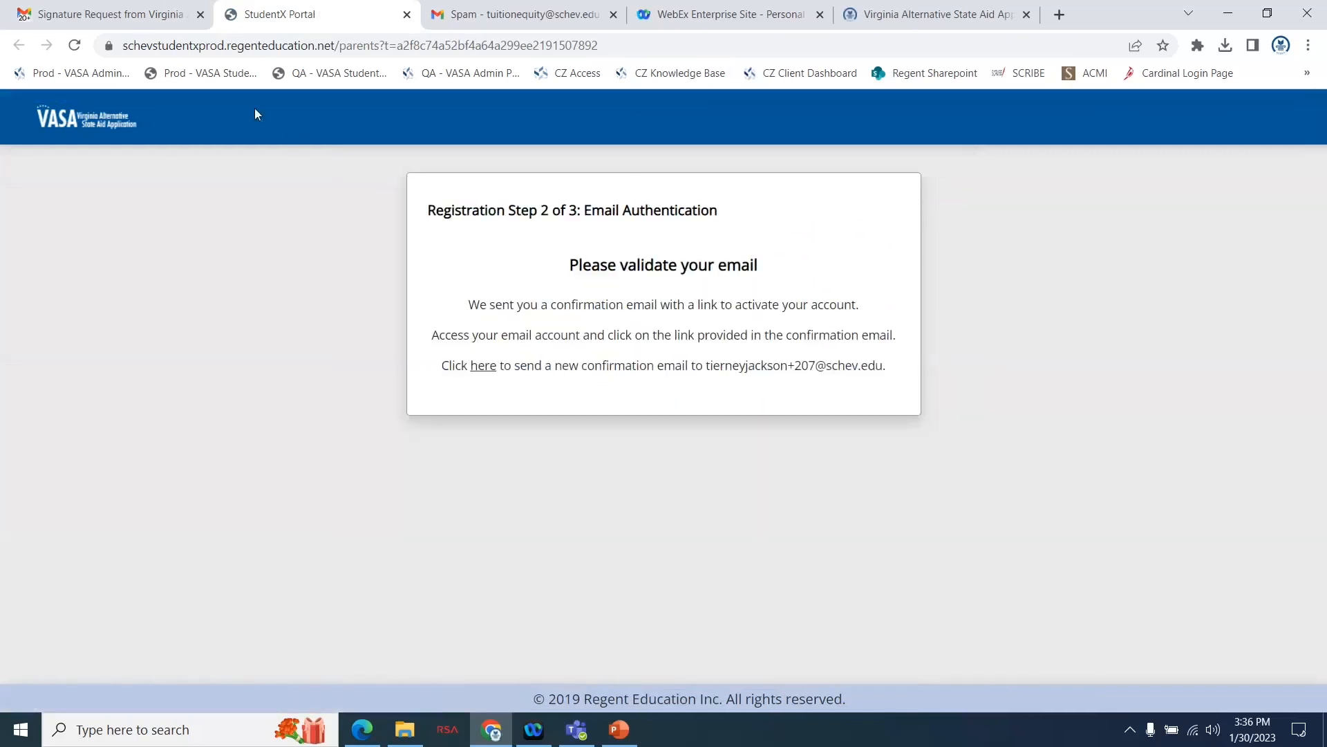
Switch to the Gmail inbox and open the new "Verify your email for VASA Application" message.
{"action": "left_click", "coordinate": [131, 8]}
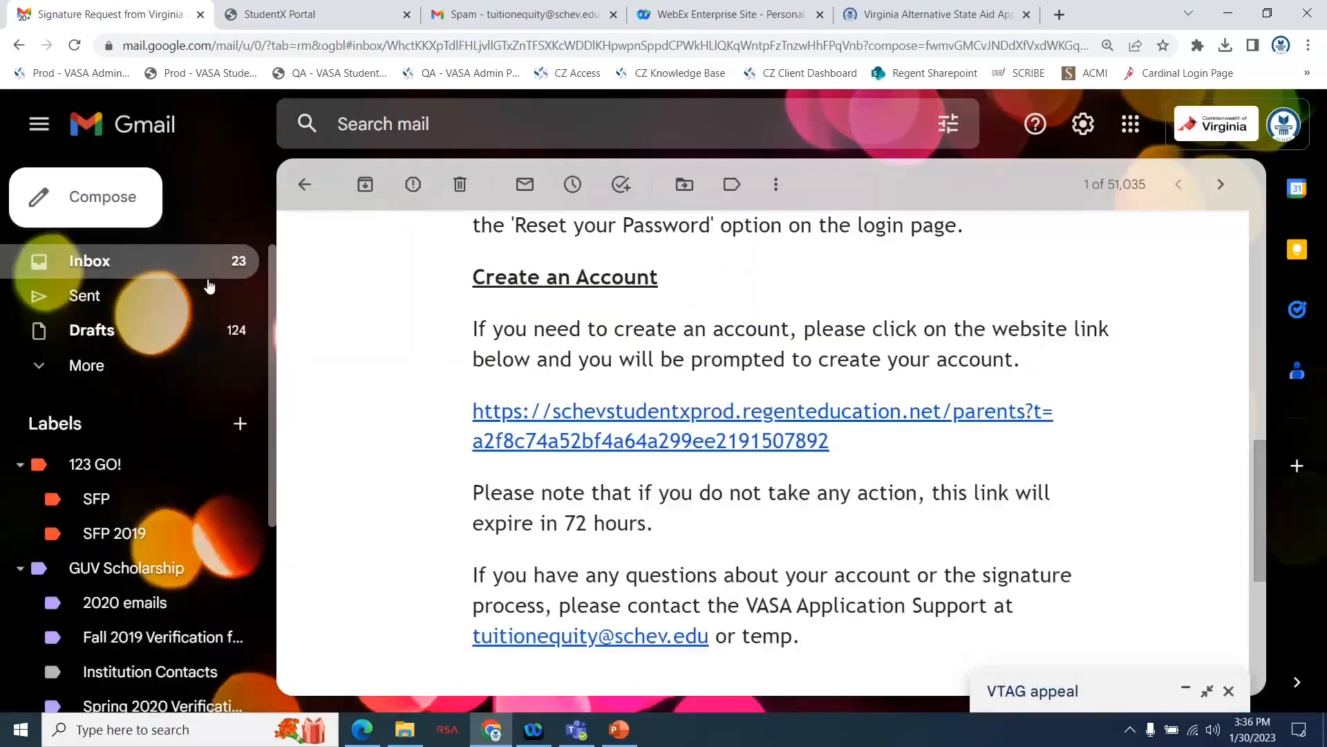
{"action": "left_click", "coordinate": [206, 263]}
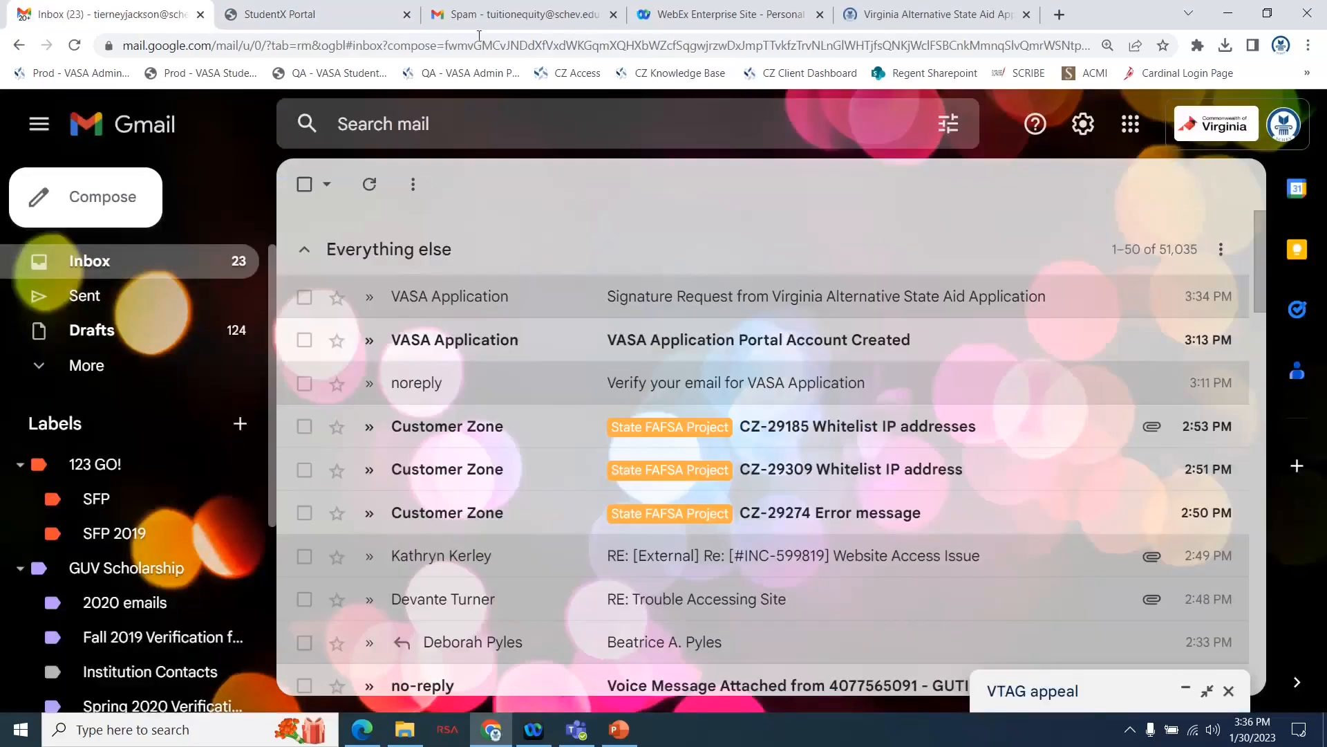
{"action": "left_click", "coordinate": [493, 16]}
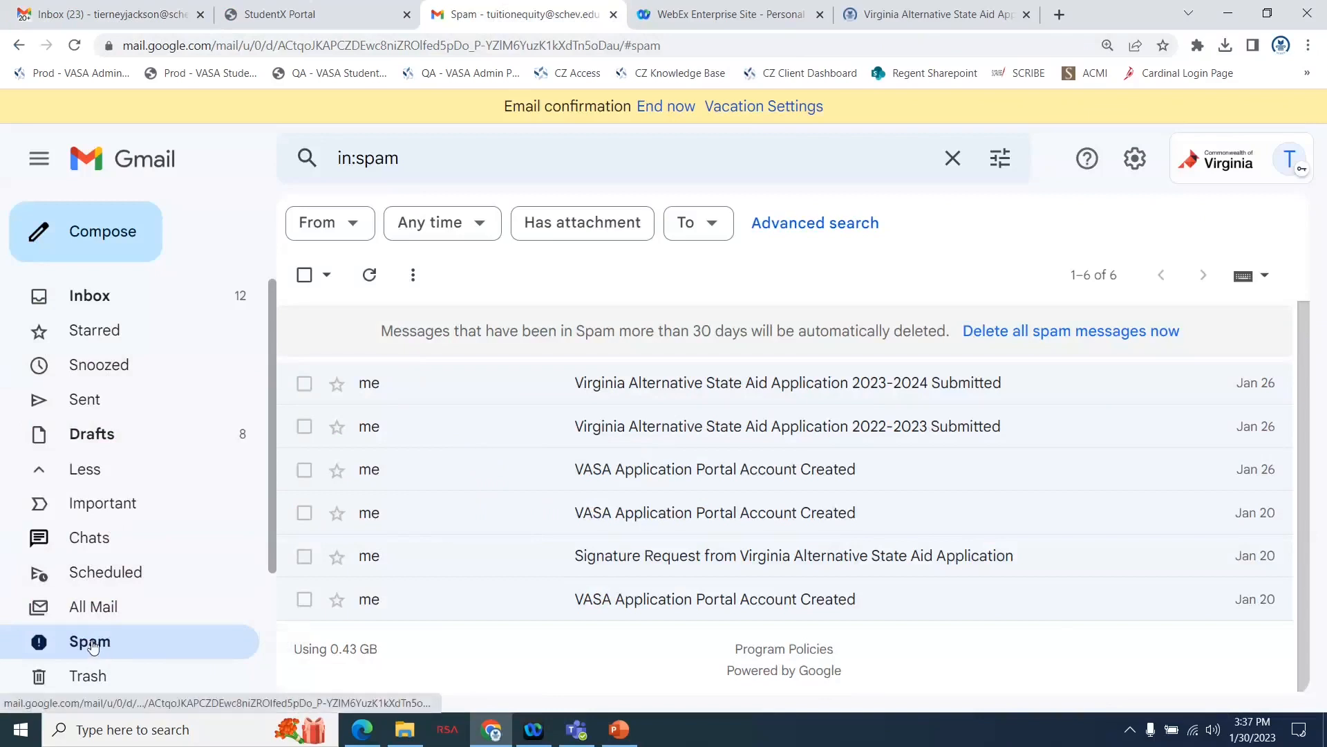
{"action": "left_click", "coordinate": [110, 14]}
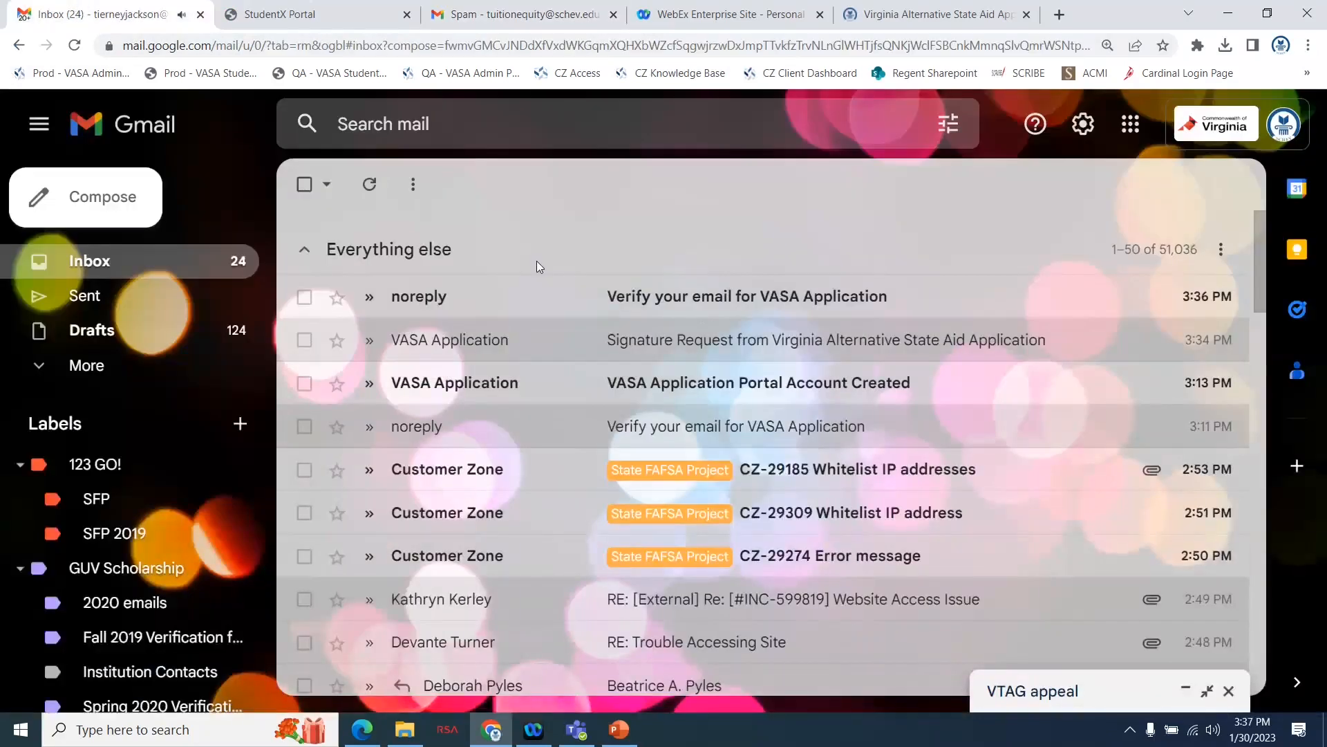
{"action": "left_click", "coordinate": [718, 301]}
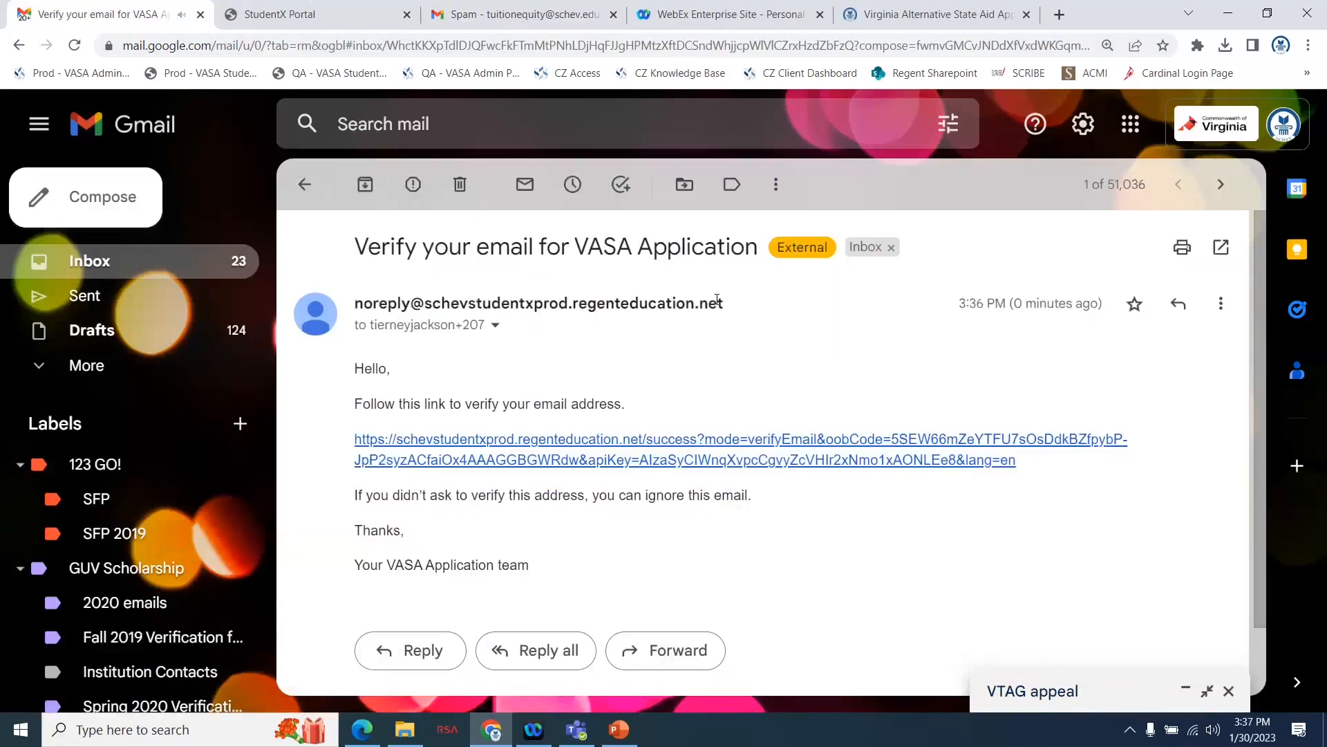
Follow the verification link in the message and continue to the VASA sign-in page.
{"action": "mouse_move", "coordinate": [718, 301]}
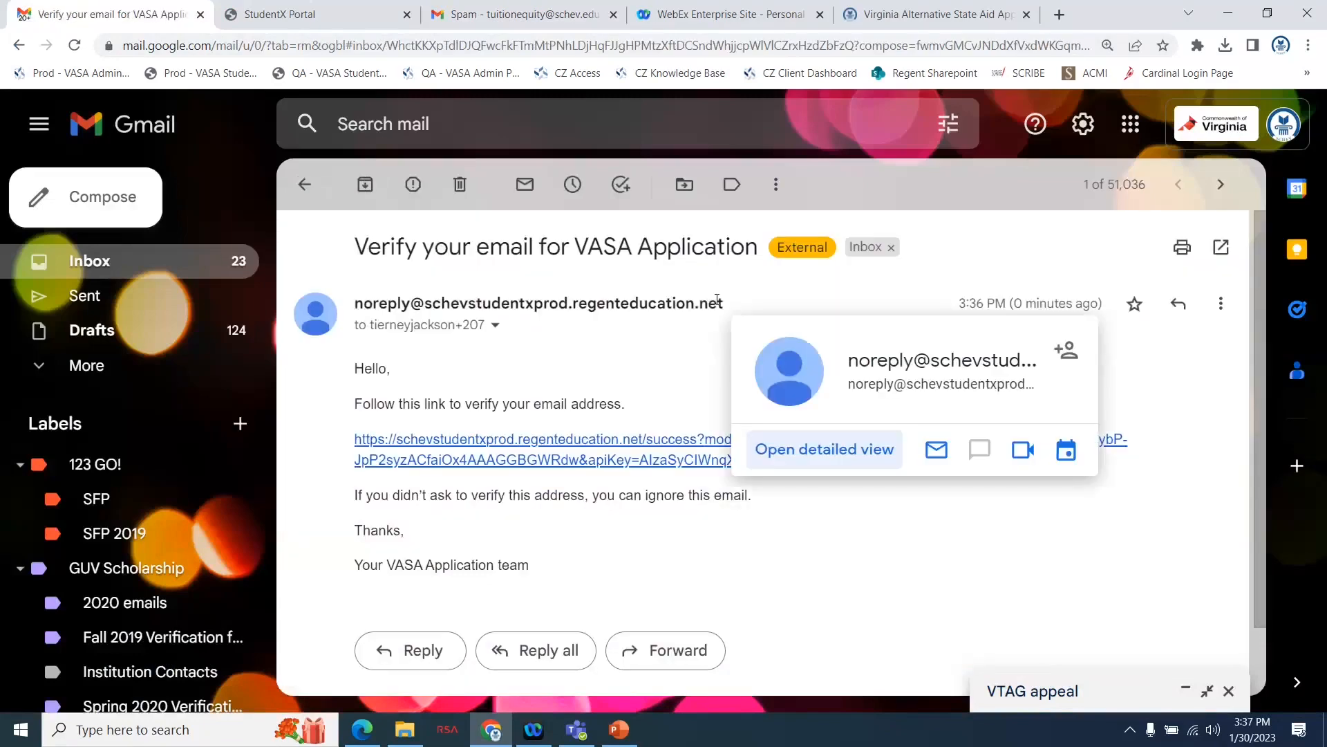
{"action": "left_click", "coordinate": [656, 448]}
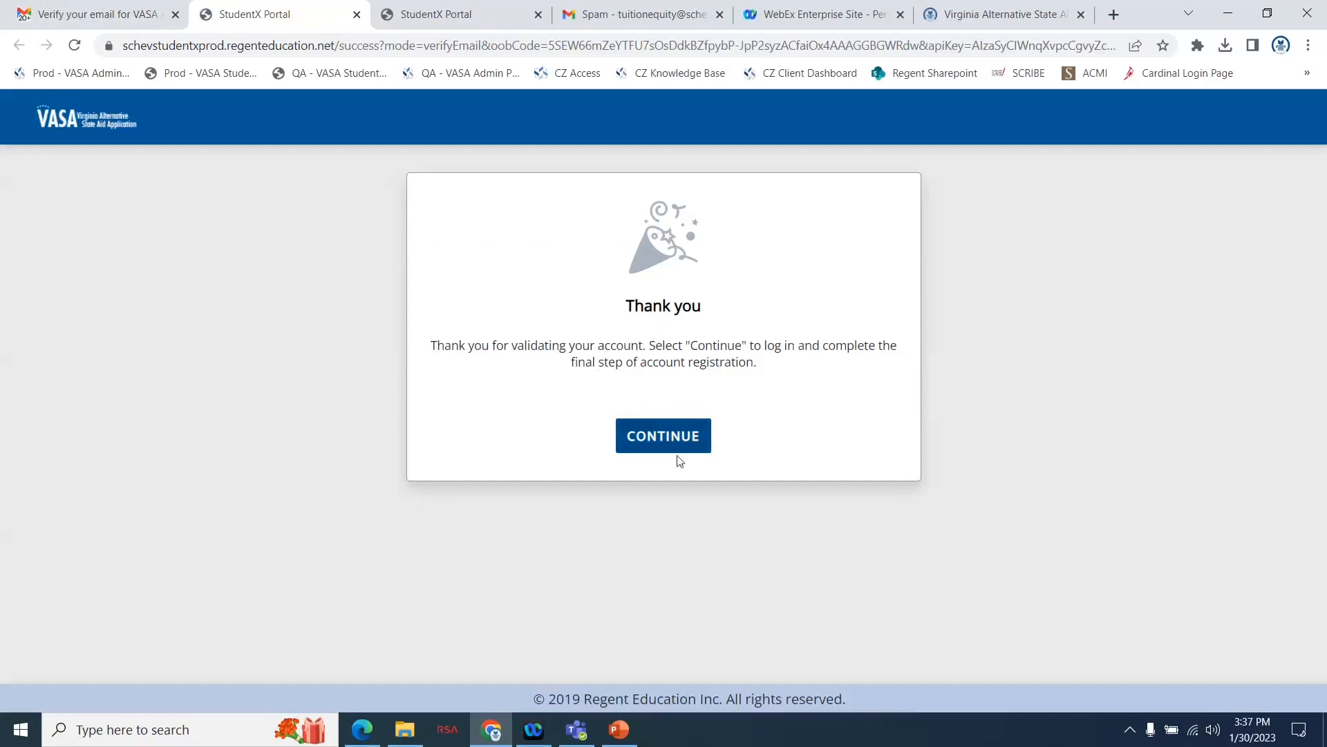
{"action": "left_click", "coordinate": [676, 437]}
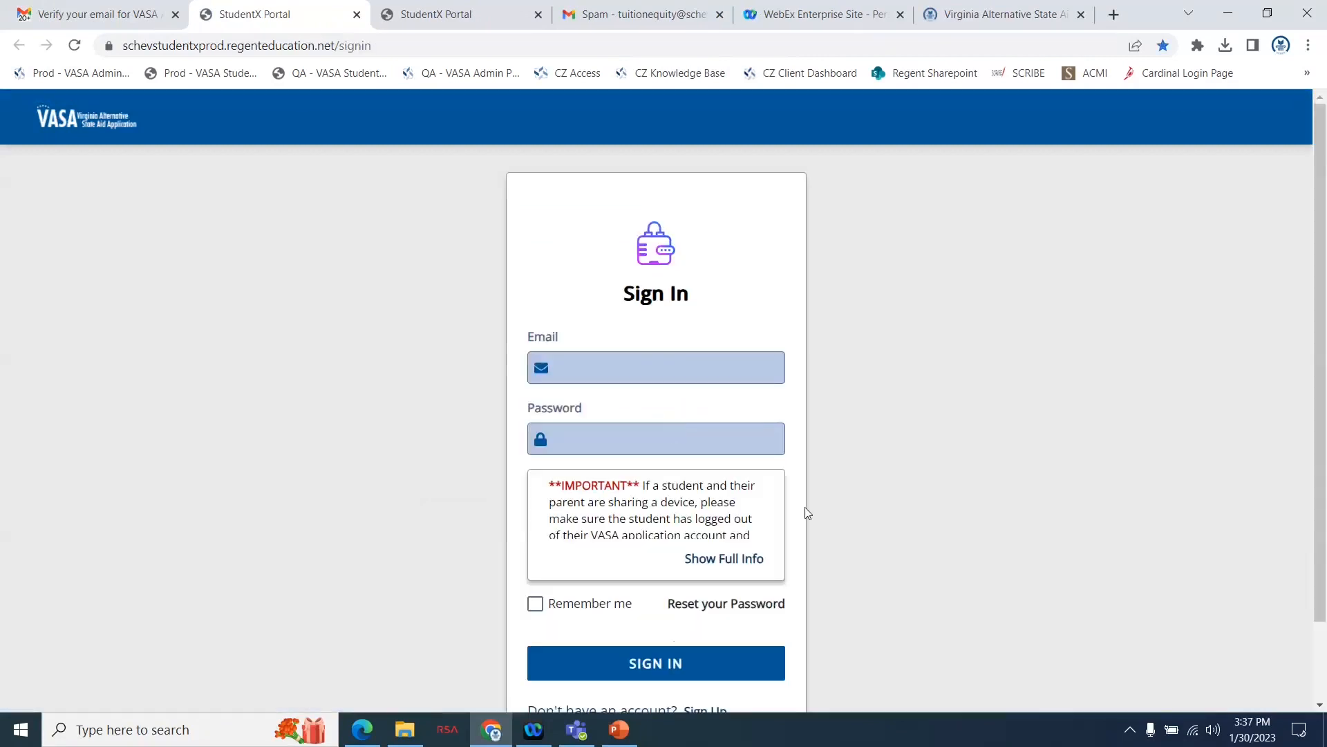
Sign in to the new VASA parent account with the parent's email address and account password.
{"action": "scroll", "coordinate": [805, 513], "scroll_direction": "down", "scroll_amount": 1}
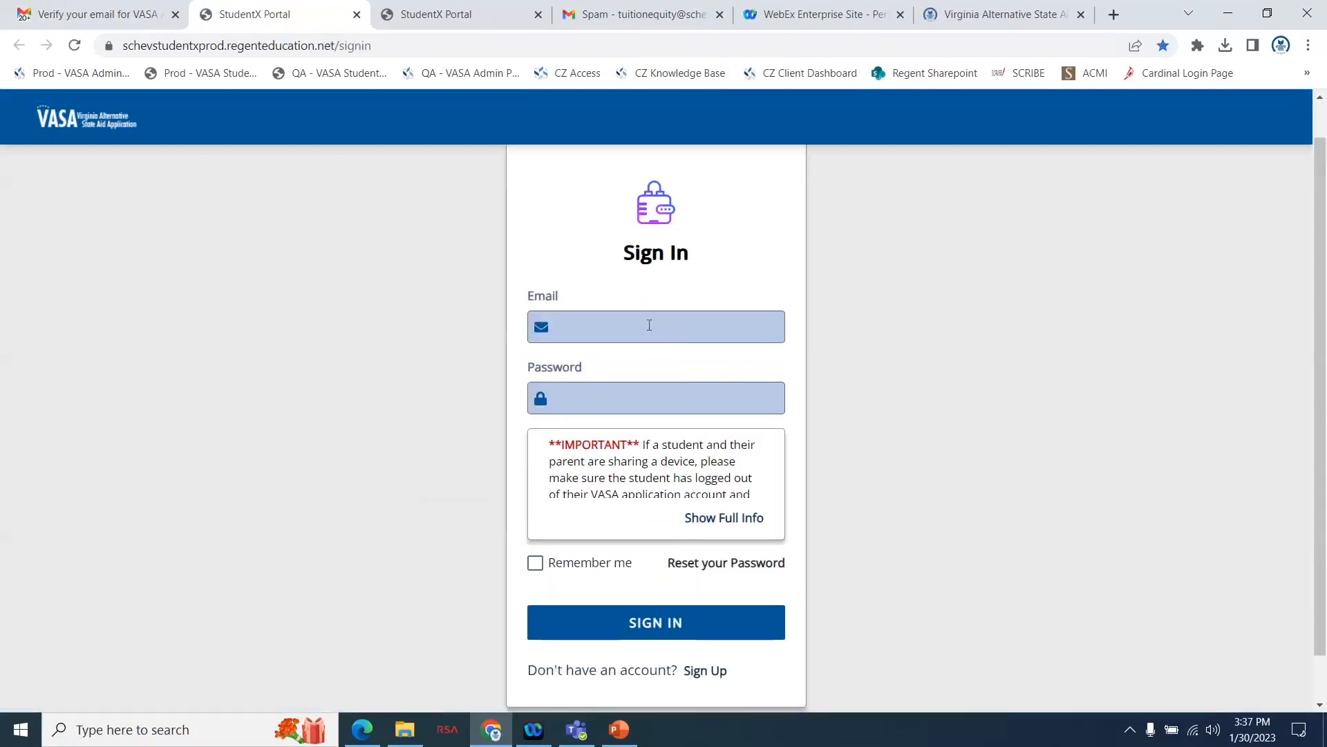
{"action": "left_click", "coordinate": [649, 325]}
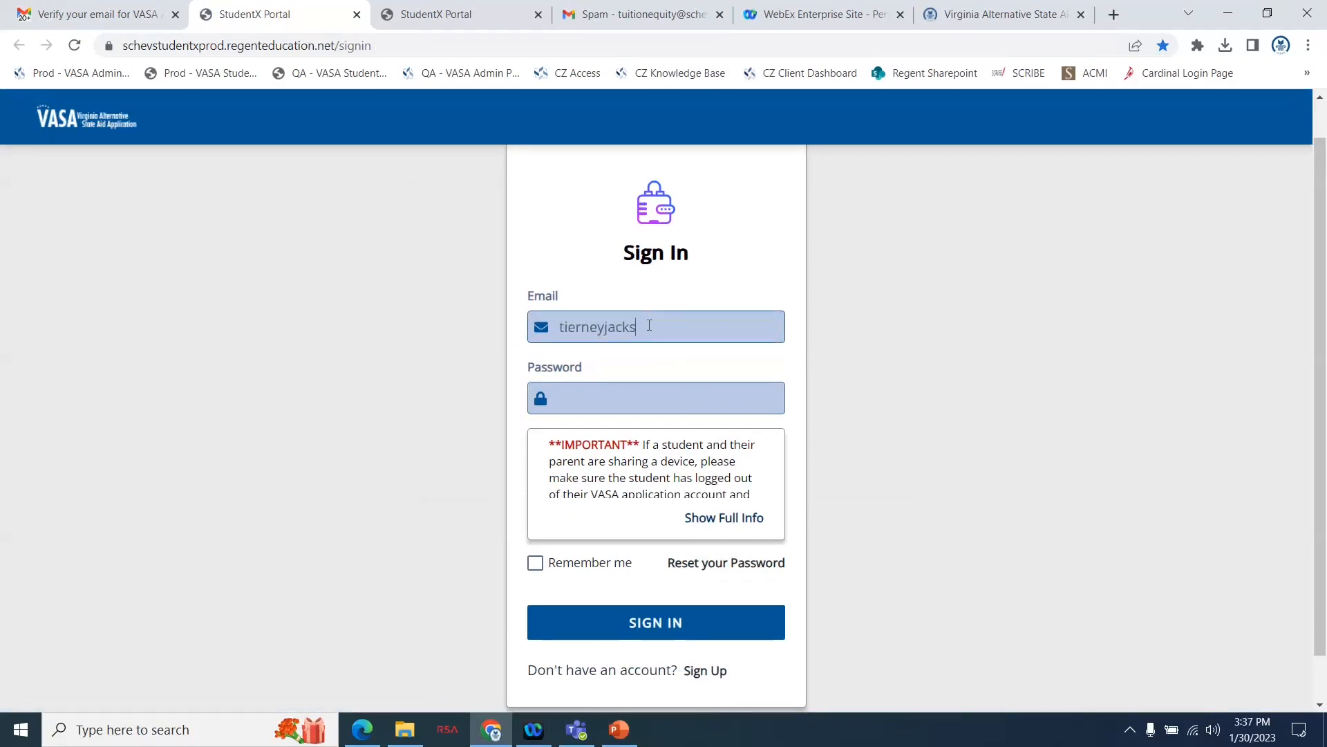
{"action": "left_click", "coordinate": [625, 400]}
{"action": "type", "text": "********"}
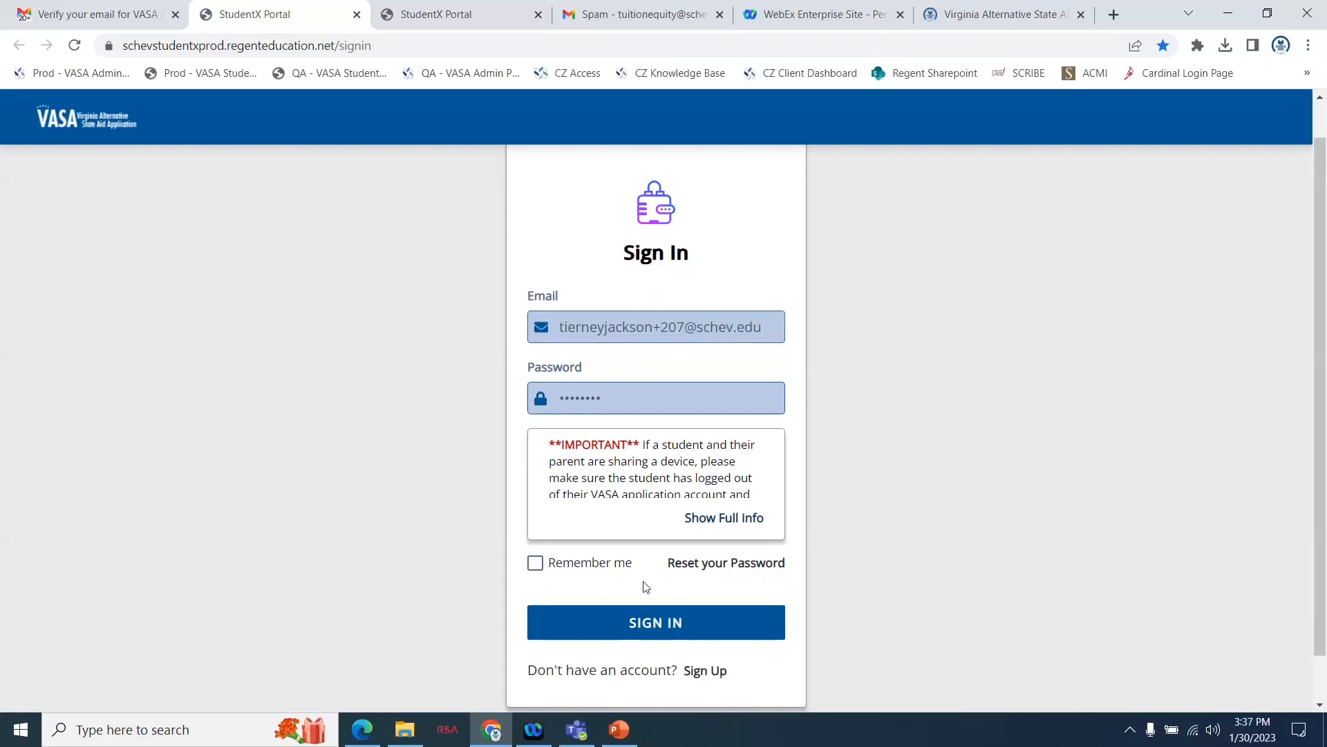
{"action": "left_click", "coordinate": [641, 620]}
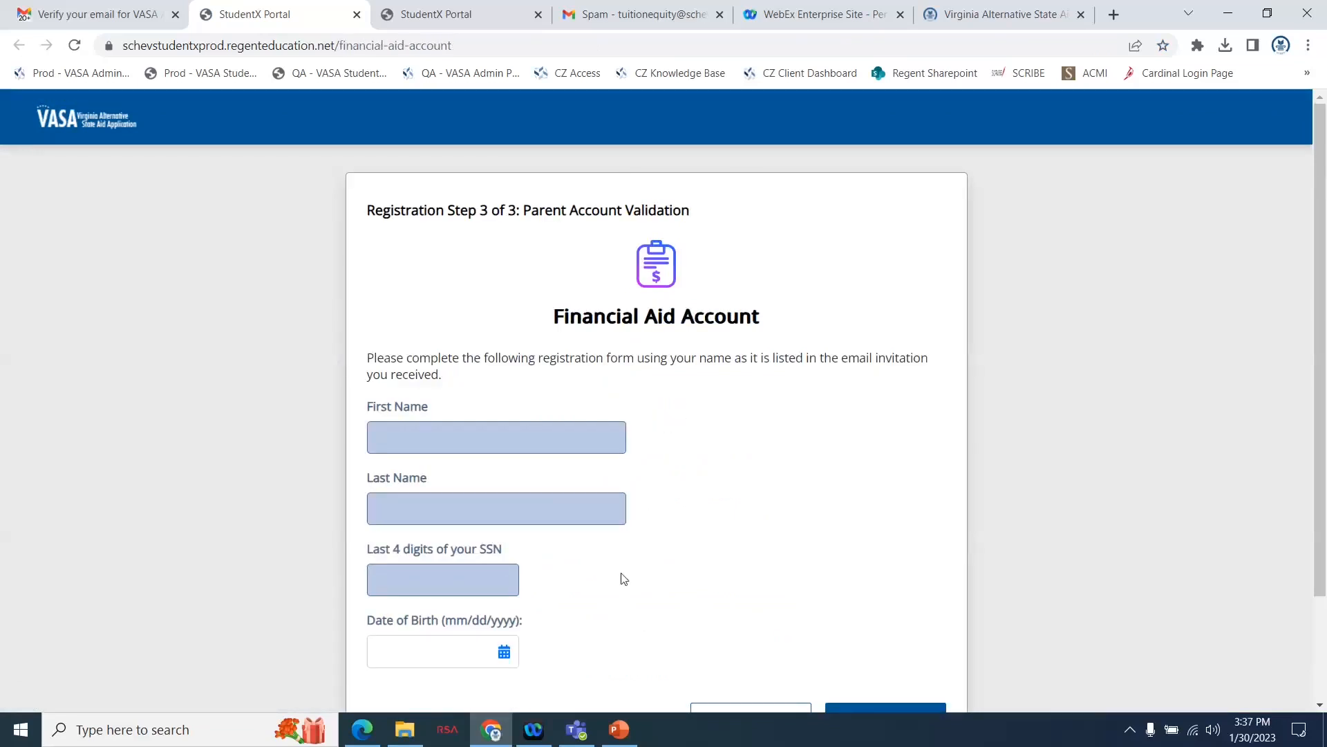
Enter the parent's first name and last name in the parent account validation form.
{"action": "scroll", "coordinate": [624, 580], "scroll_direction": "down", "scroll_amount": 1}
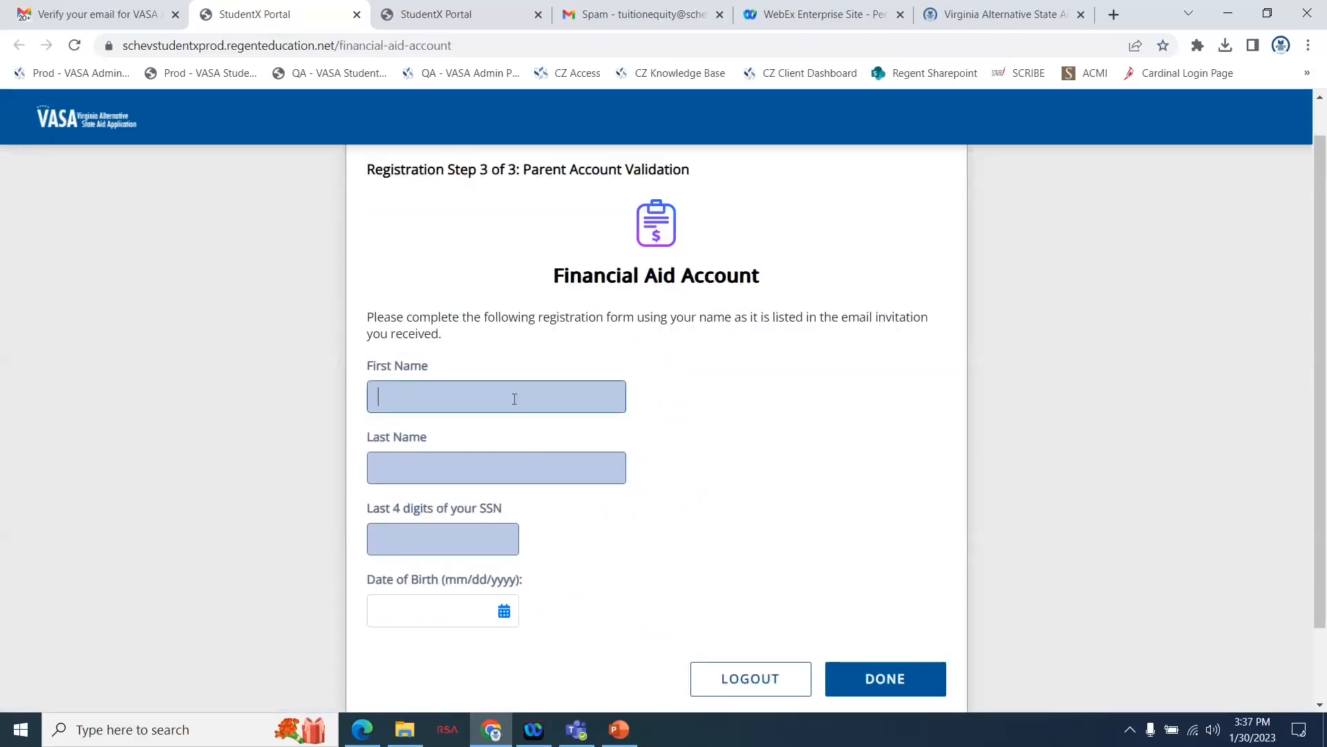
{"action": "type", "text": "Sandy"}
{"action": "left_click", "coordinate": [438, 471]}
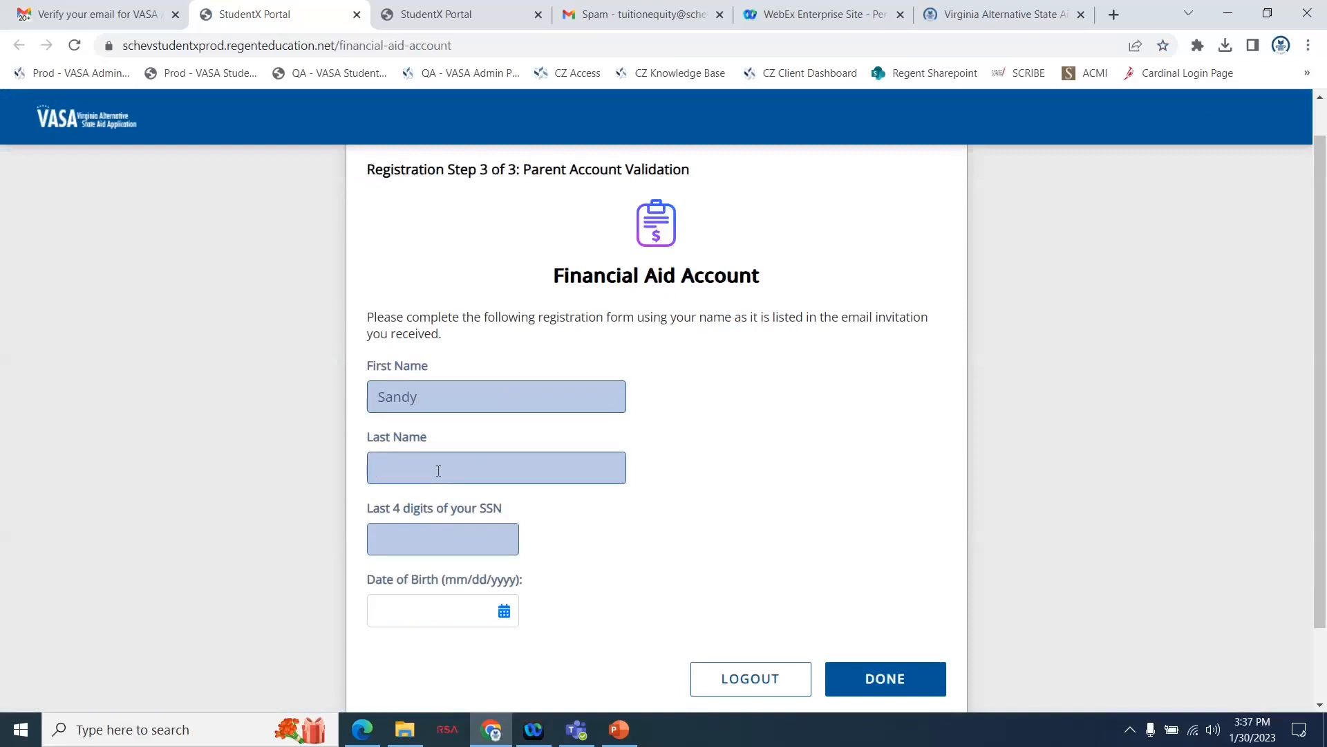
{"action": "type", "text": "Test"}
Fill in the last four digits of the parent's SSN and the date of birth, and submit the account validation.
{"action": "left_click", "coordinate": [402, 541]}
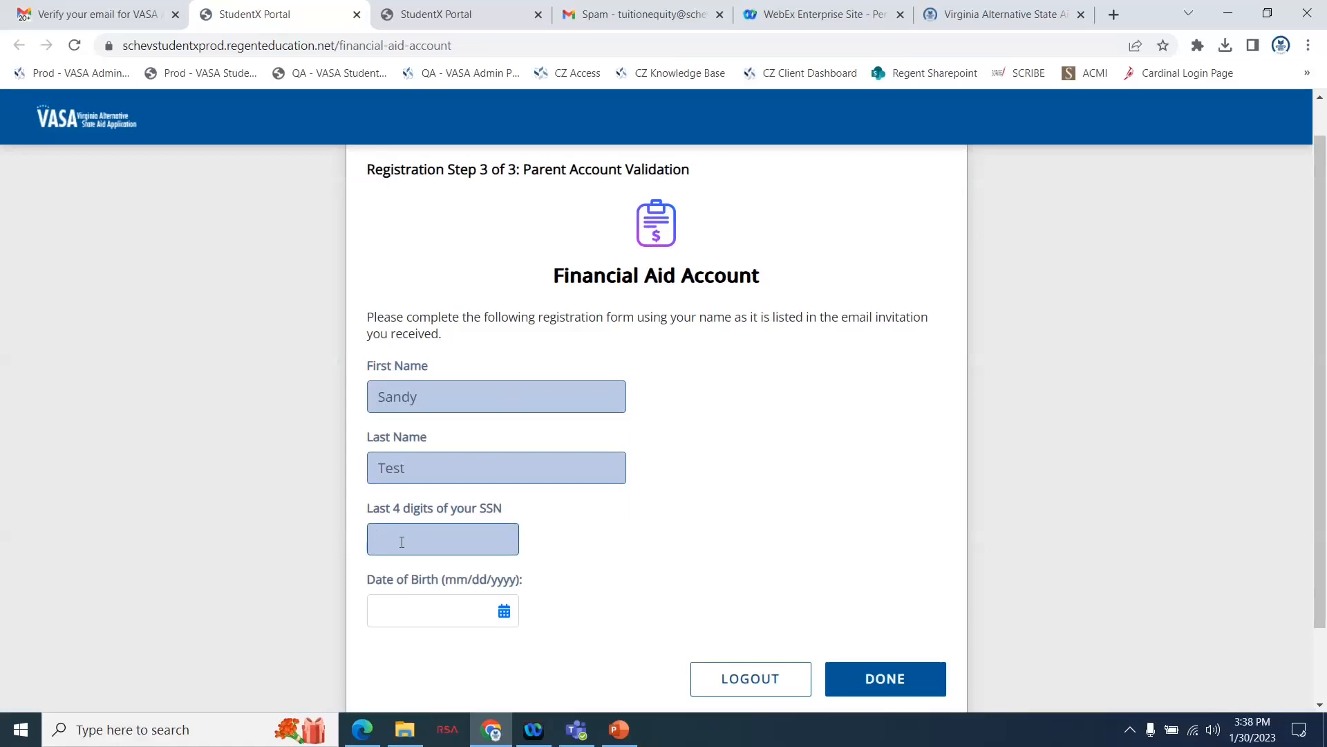
{"action": "type", "text": "0000"}
{"action": "left_click", "coordinate": [401, 610]}
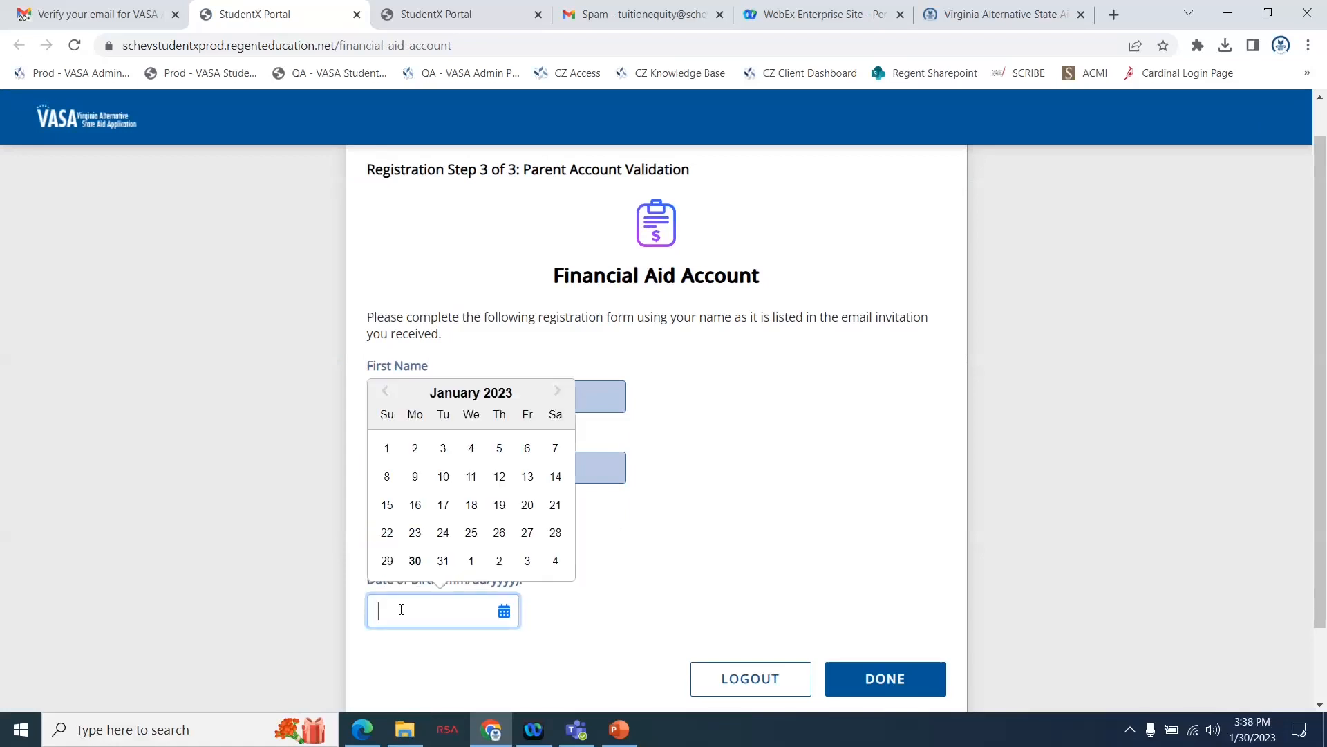
{"action": "type", "text": "02"}
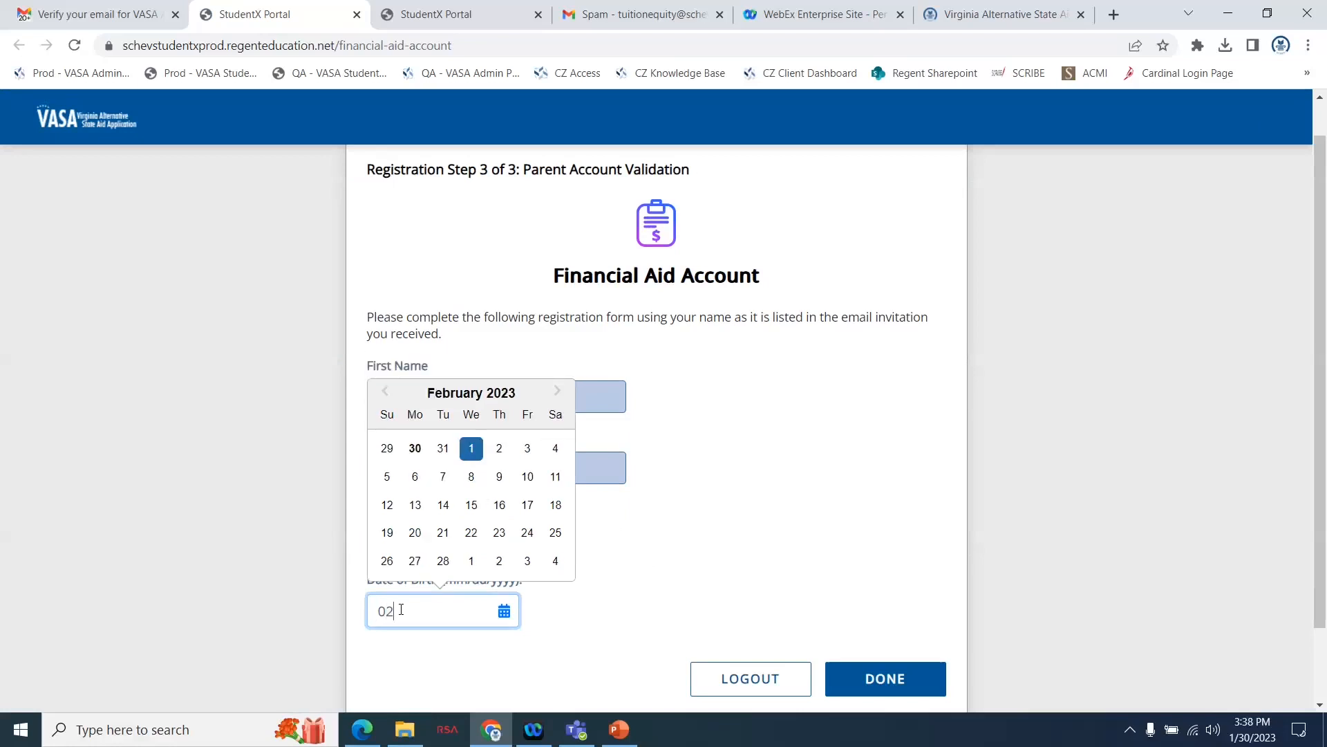
{"action": "type", "text": "/02/02"}
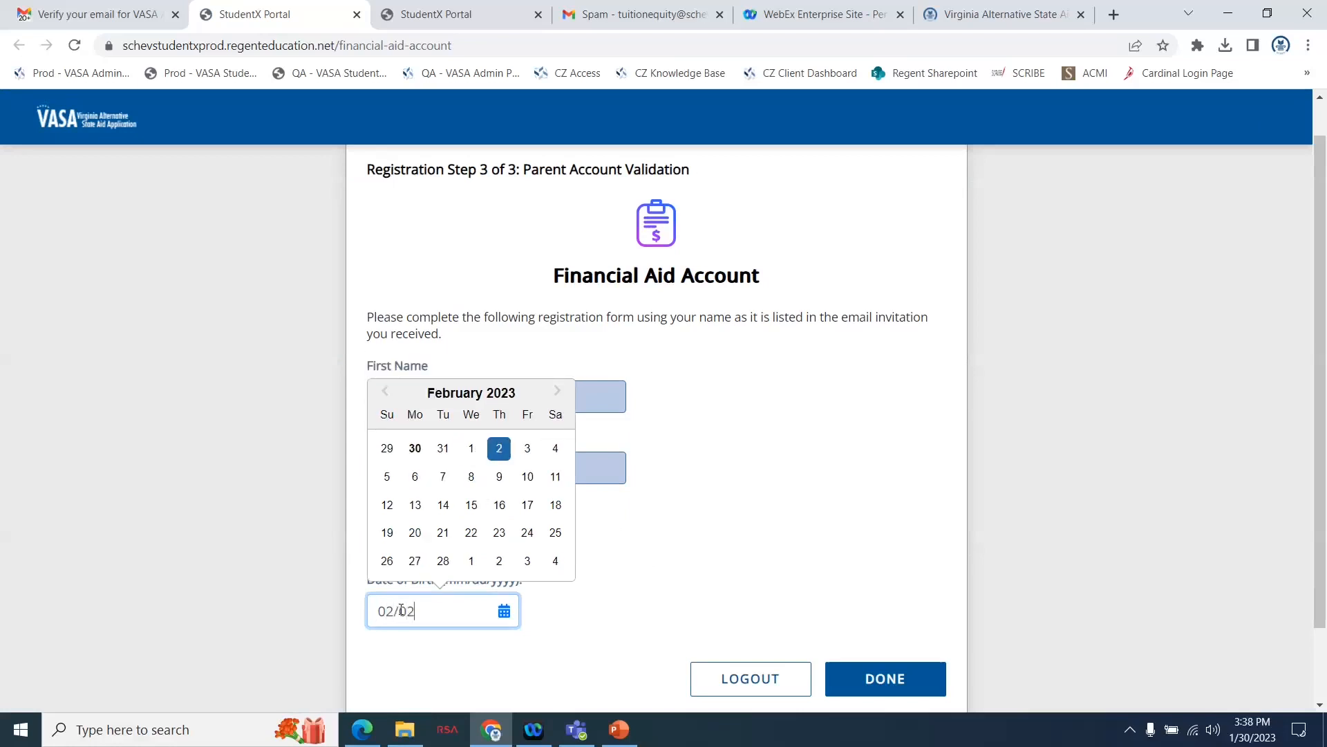
{"action": "type", "text": "1975"}
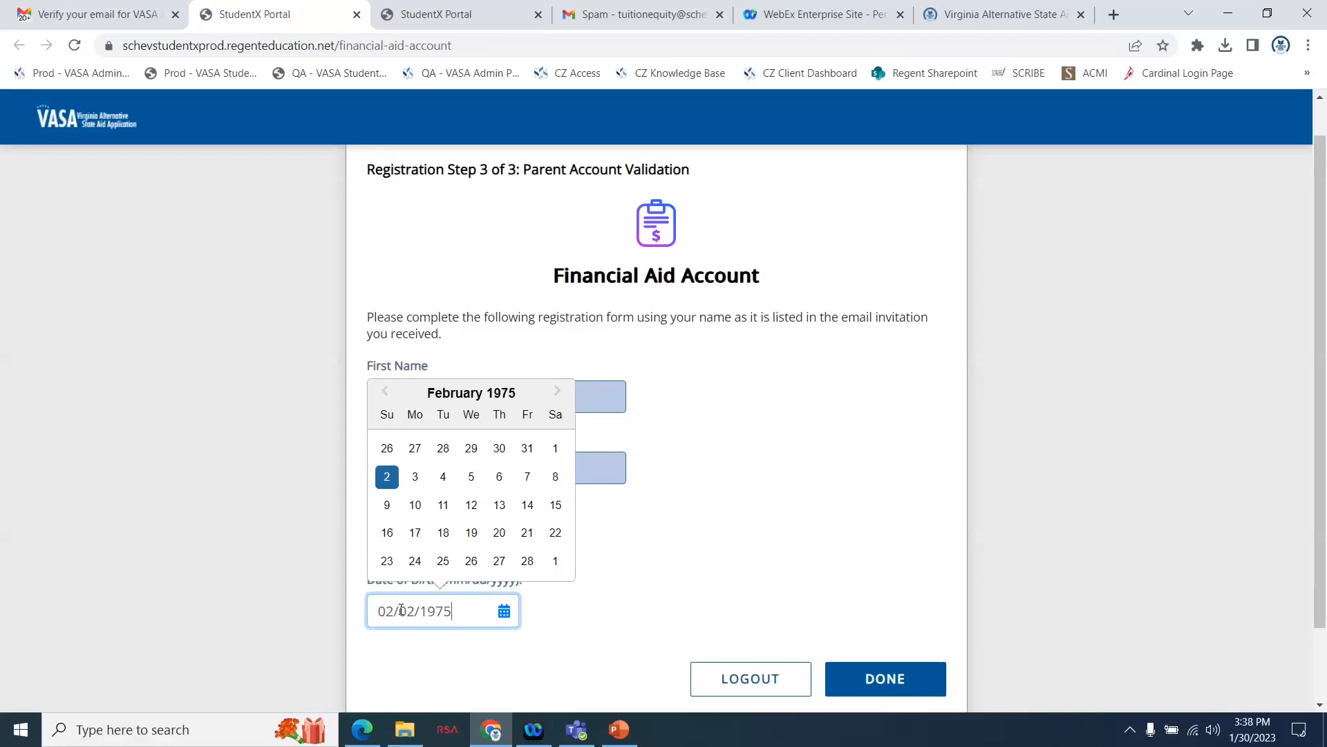
{"action": "left_click", "coordinate": [740, 555]}
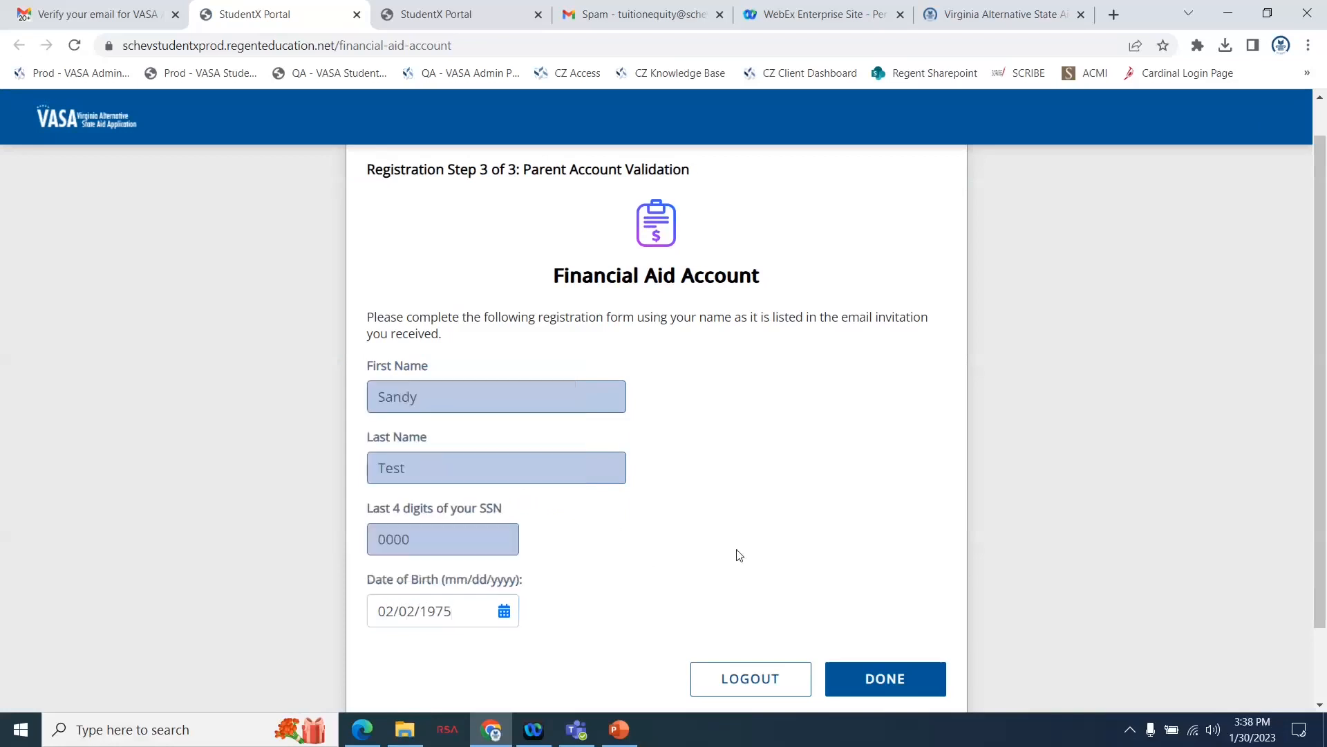
{"action": "left_click", "coordinate": [858, 676]}
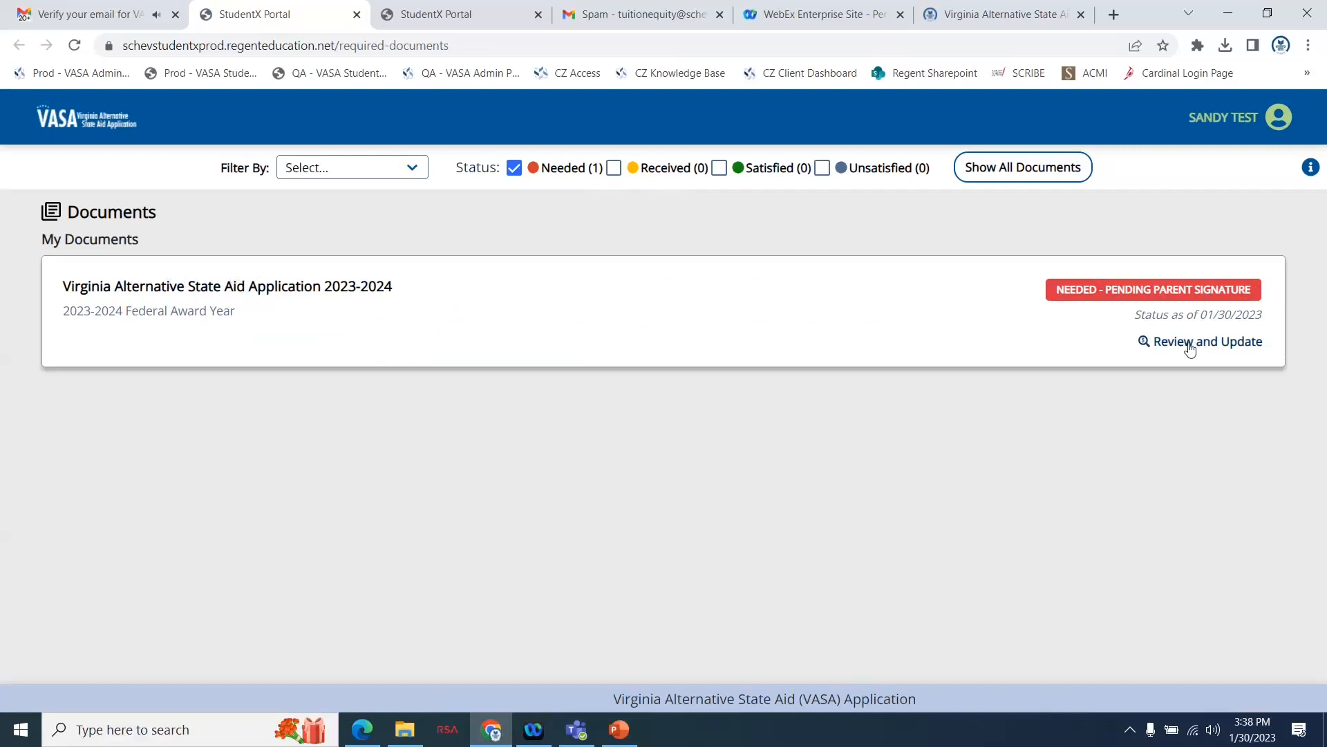
Open the details of the Virginia Alternative State Aid Application 2023-2024 and start signing its form.
{"action": "left_click", "coordinate": [1189, 345]}
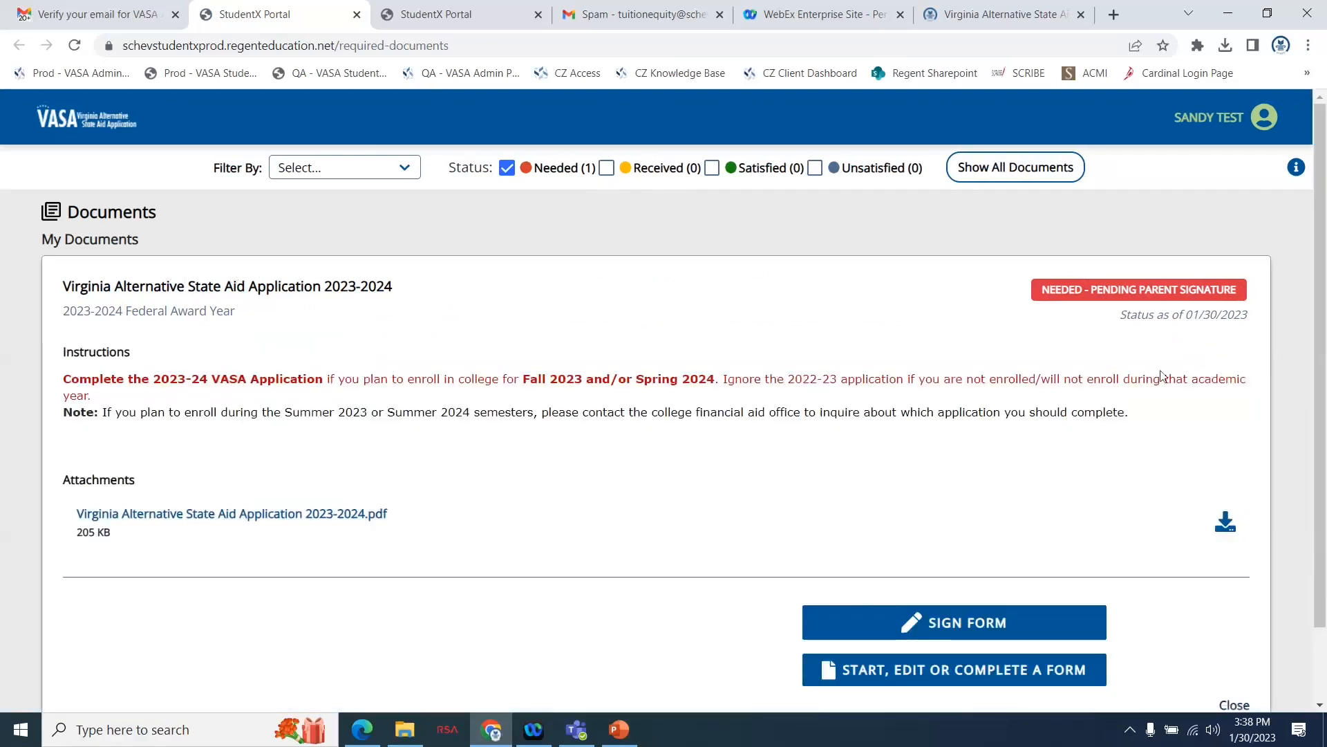
{"action": "scroll", "coordinate": [1099, 454], "scroll_direction": "down", "scroll_amount": 1}
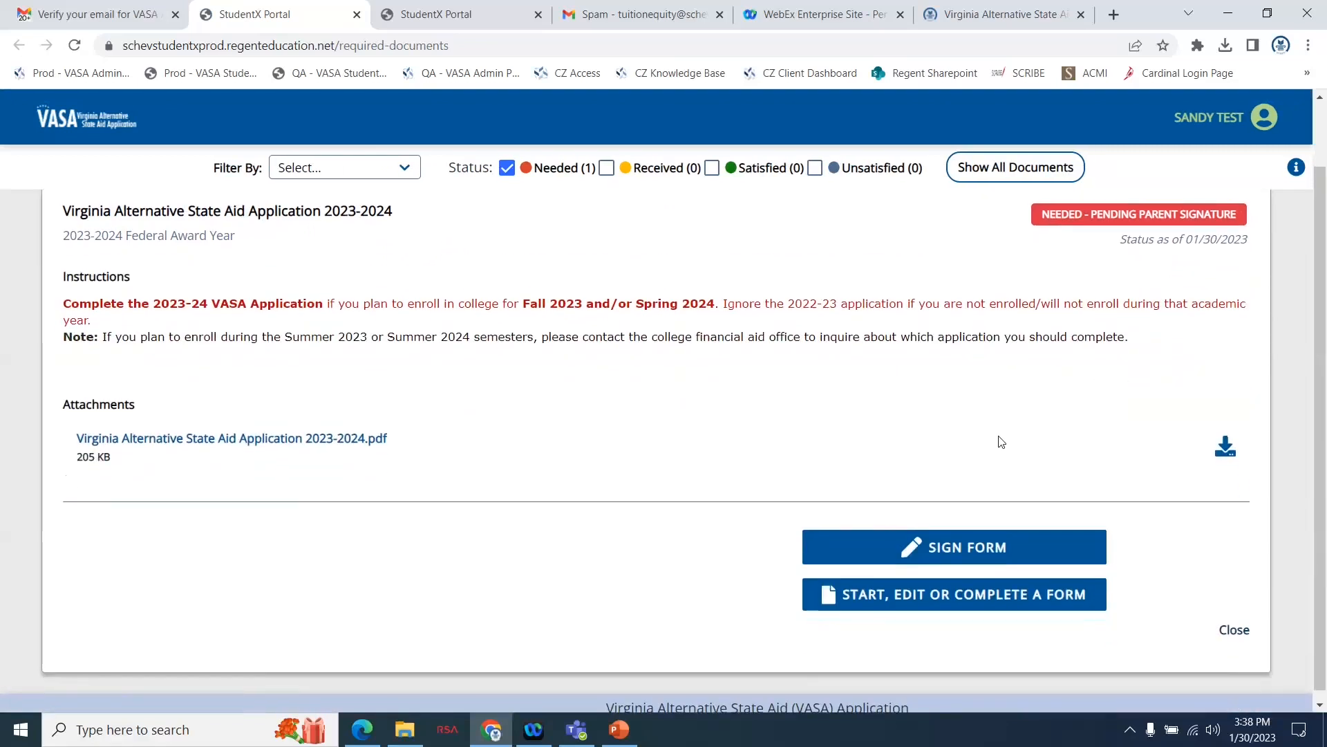
{"action": "left_click", "coordinate": [968, 549]}
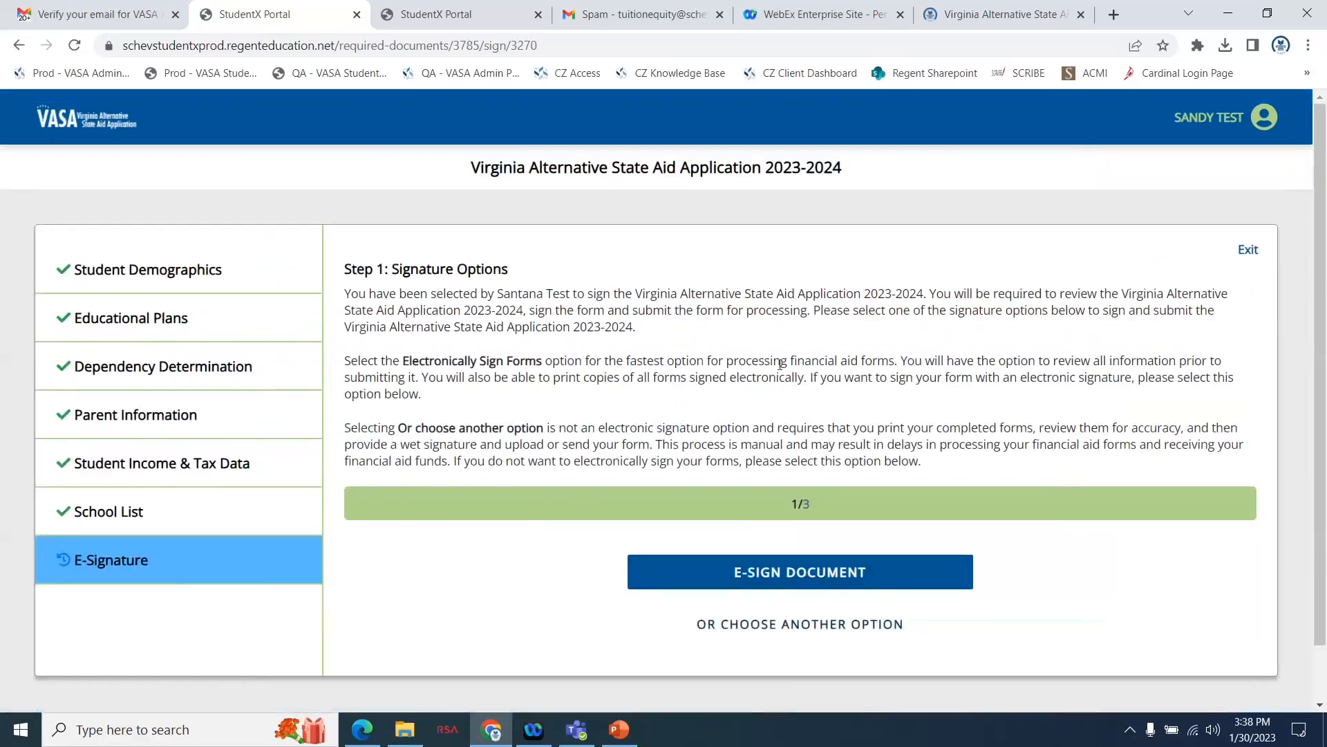
Choose to e-sign the document and download the completed Virginia Alternative State Aid Application 2023-2024 form.
{"action": "left_click", "coordinate": [796, 581]}
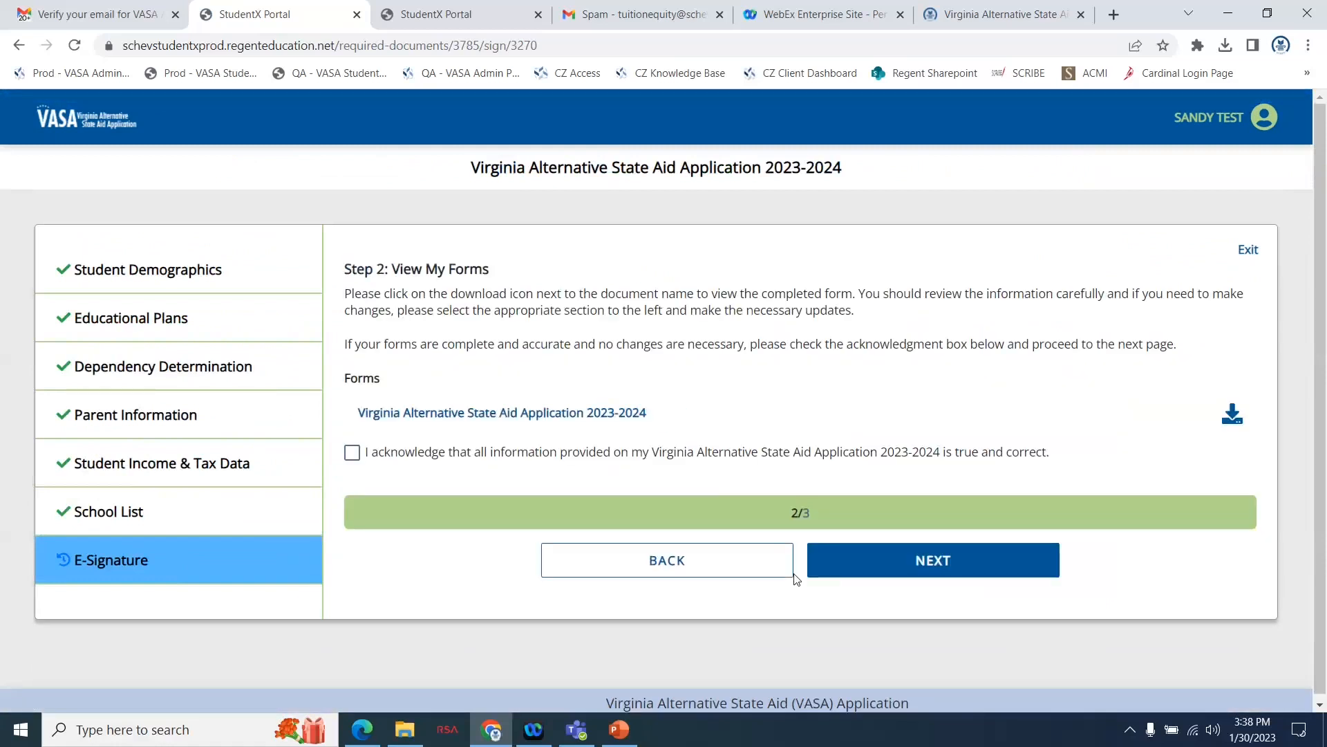
{"action": "left_click", "coordinate": [1232, 415]}
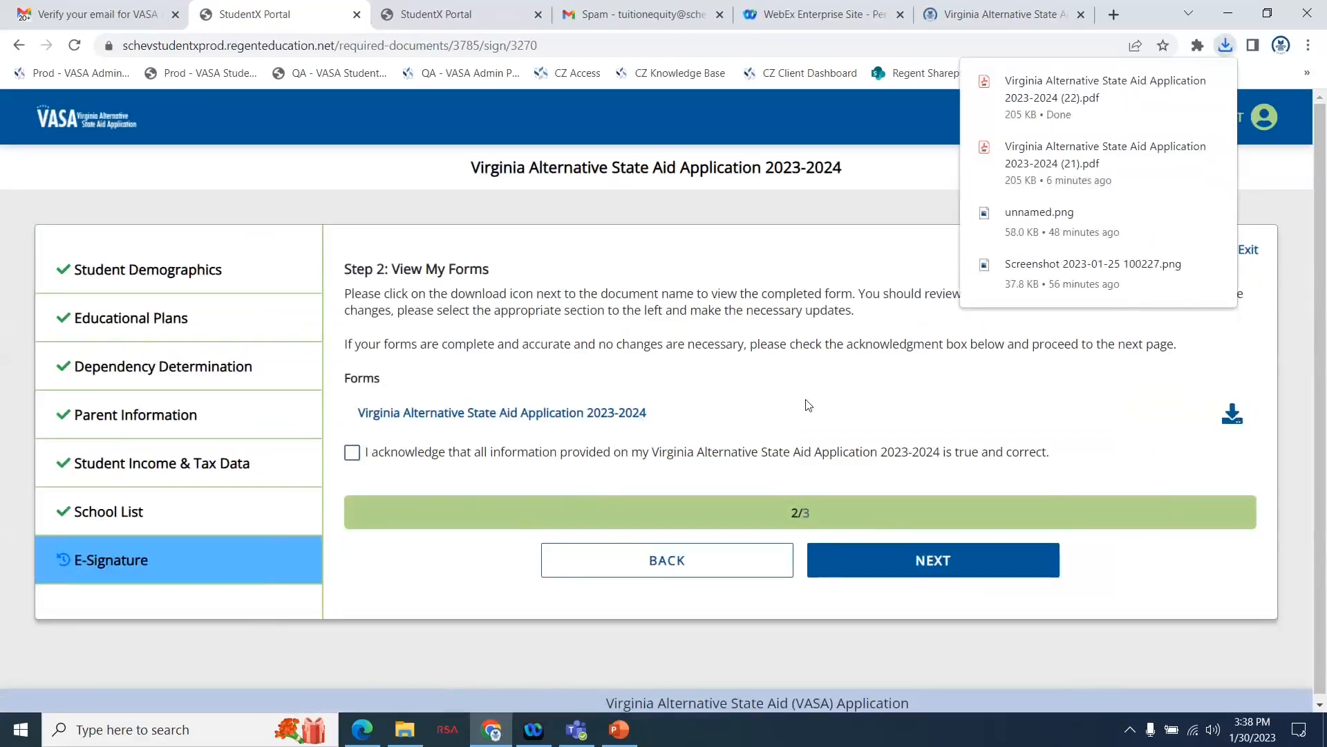
Acknowledge that the application information is true and correct, proceed to the consent step, and enter the parent's first and last names.
{"action": "left_click", "coordinate": [352, 454]}
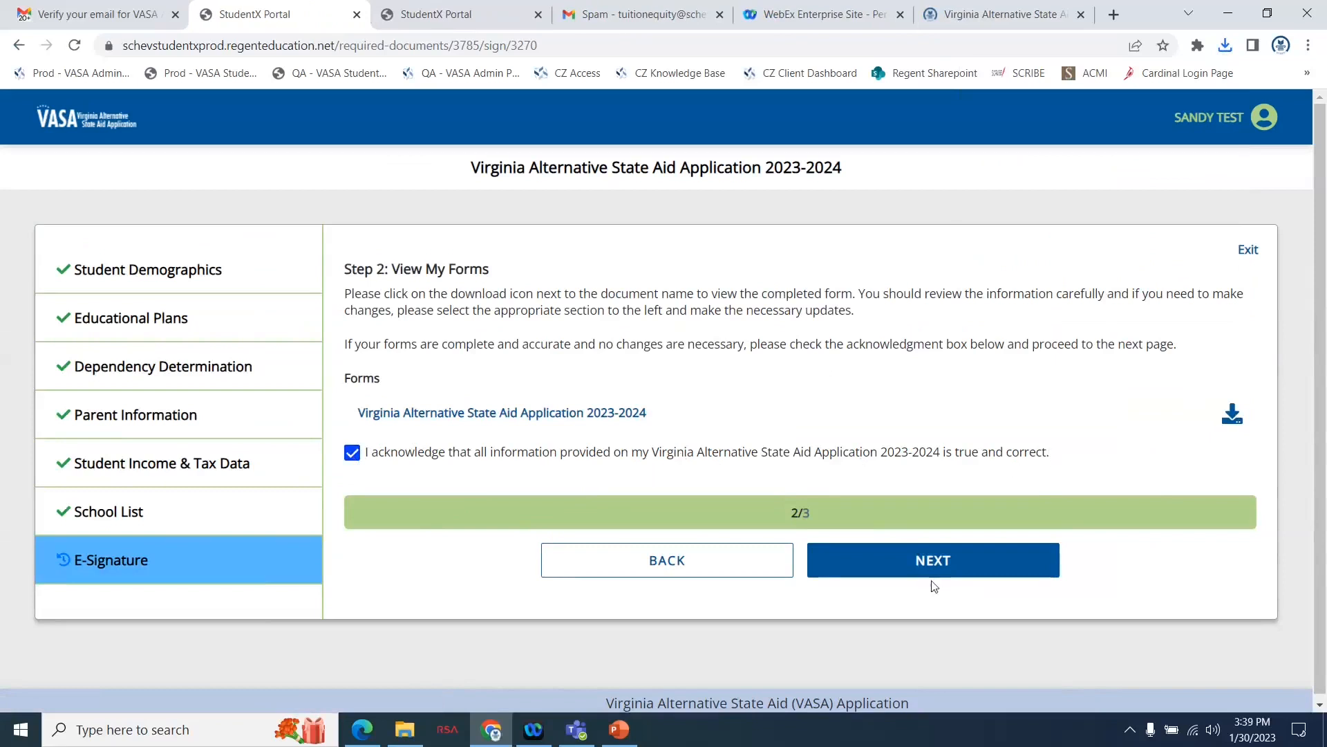
{"action": "left_click", "coordinate": [933, 562]}
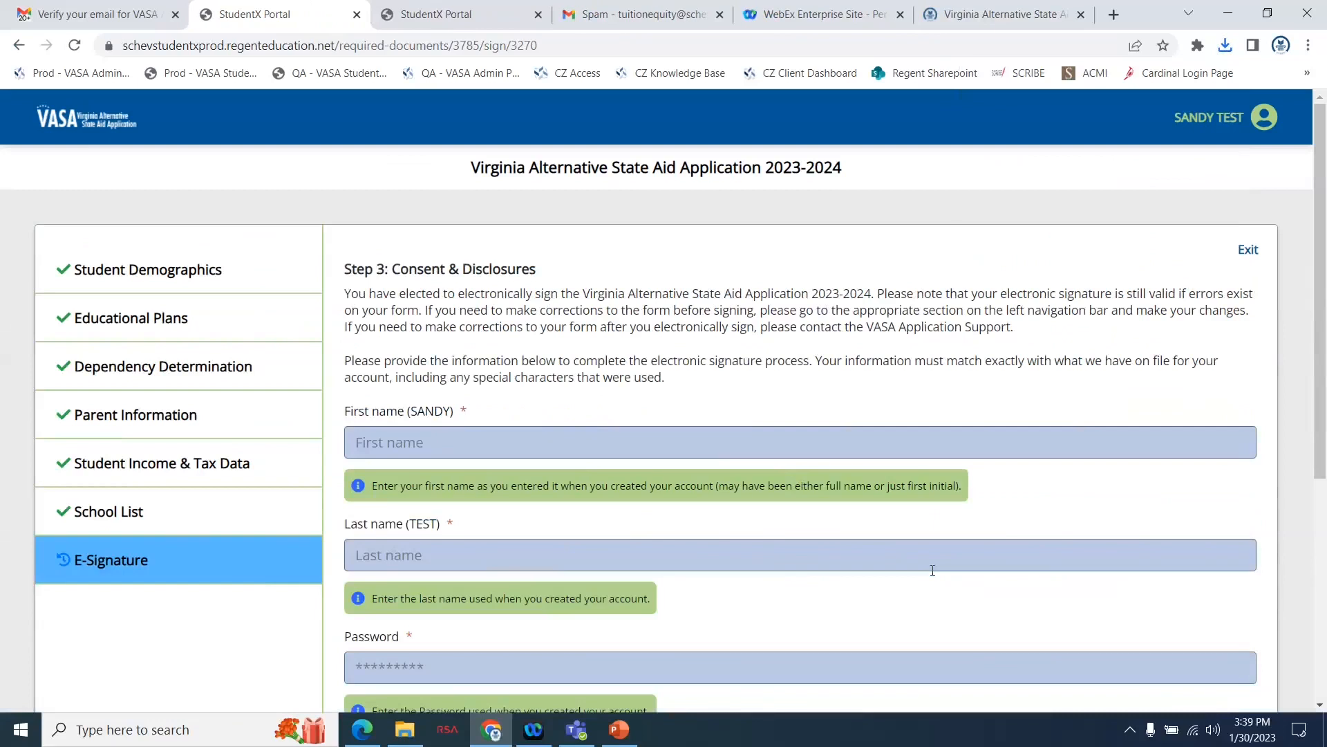
{"action": "left_click", "coordinate": [420, 450]}
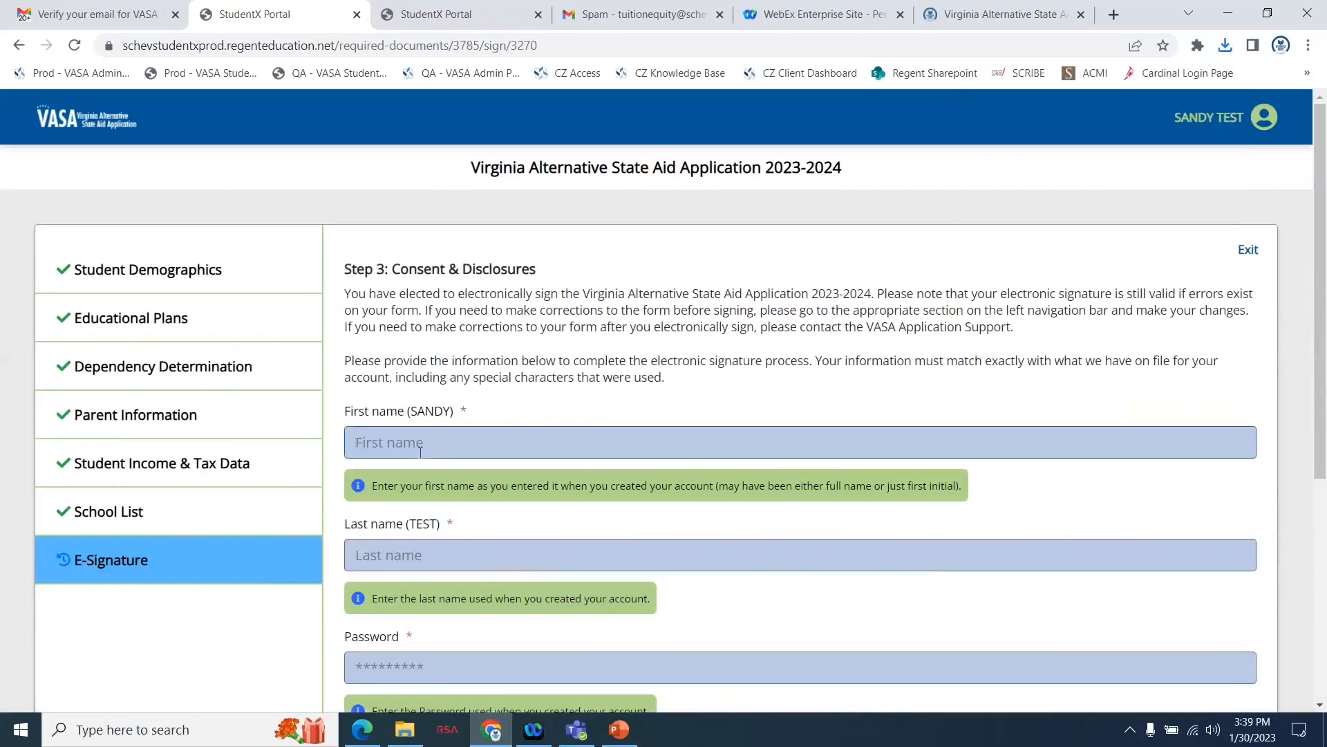
{"action": "type", "text": "Sandy"}
{"action": "left_click", "coordinate": [374, 554]}
{"action": "type", "text": "Test"}
Enter the parent account password and submit the parent's electronic signature.
{"action": "scroll", "coordinate": [374, 555], "scroll_direction": "down", "scroll_amount": 1}
{"action": "left_click", "coordinate": [377, 592]}
{"action": "type", "text": "••••••••"}
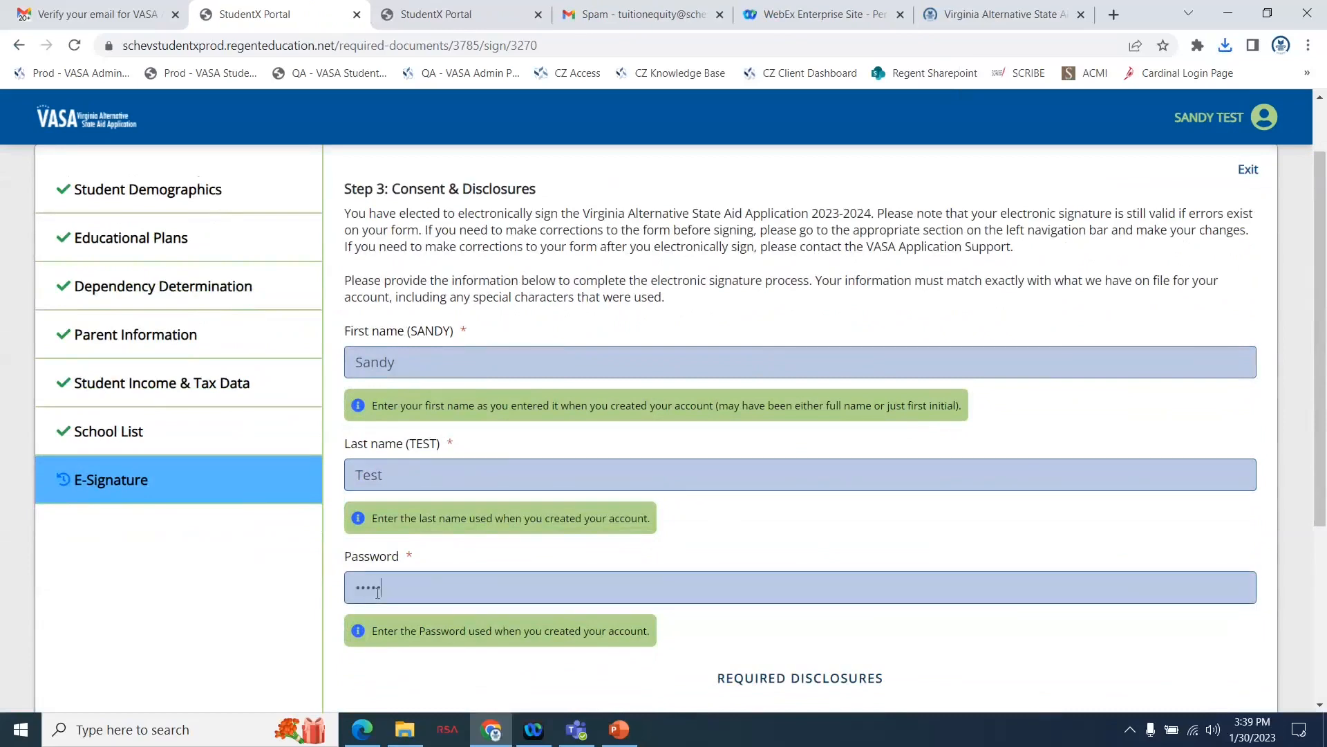
{"action": "scroll", "coordinate": [668, 572], "scroll_direction": "down", "scroll_amount": 3}
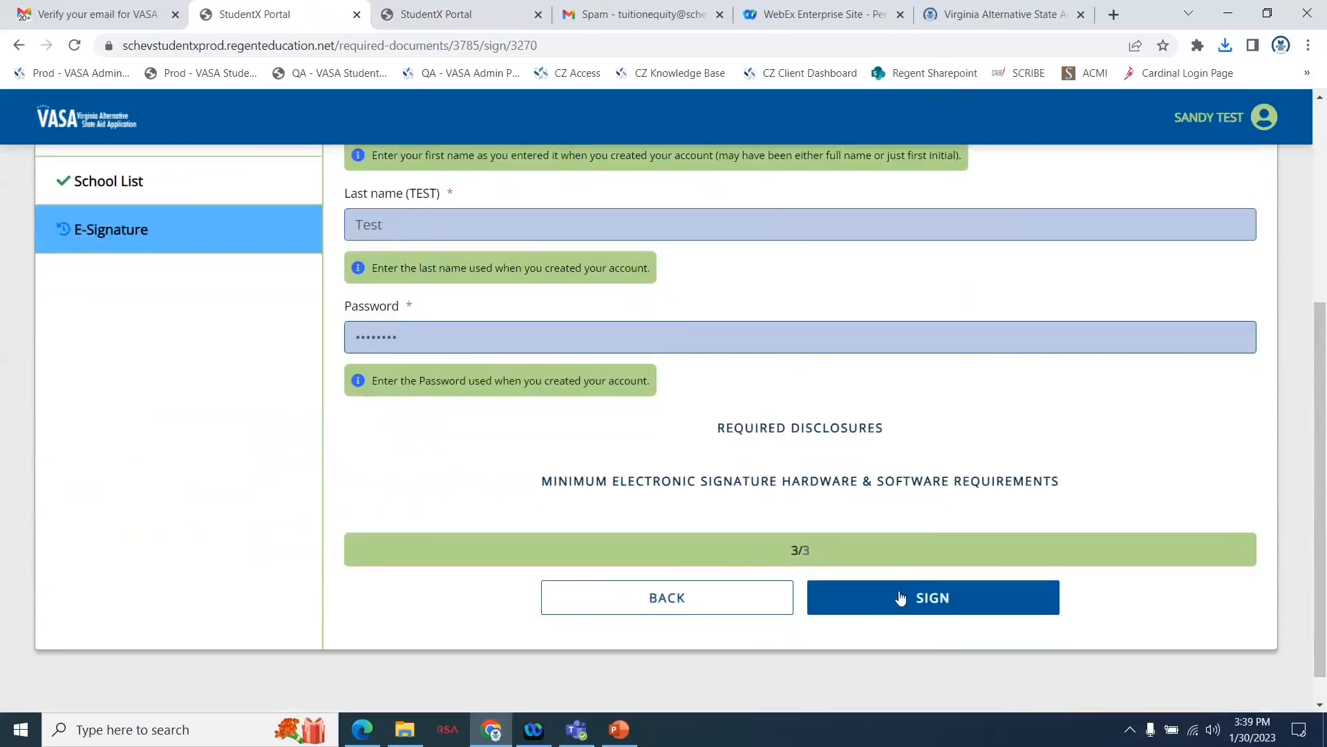
{"action": "left_click", "coordinate": [900, 598]}
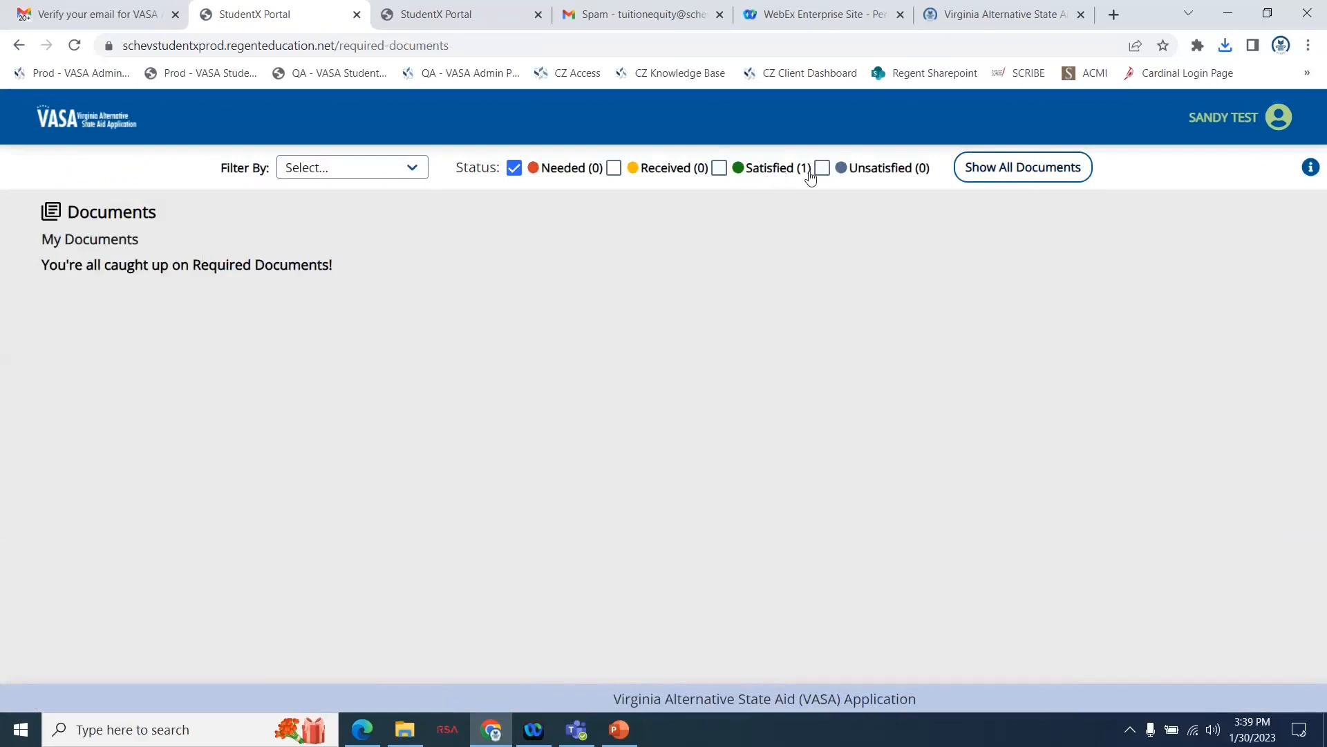
Show all documents in the parent account, including satisfied ones, and log out of it.
{"action": "left_click", "coordinate": [993, 166]}
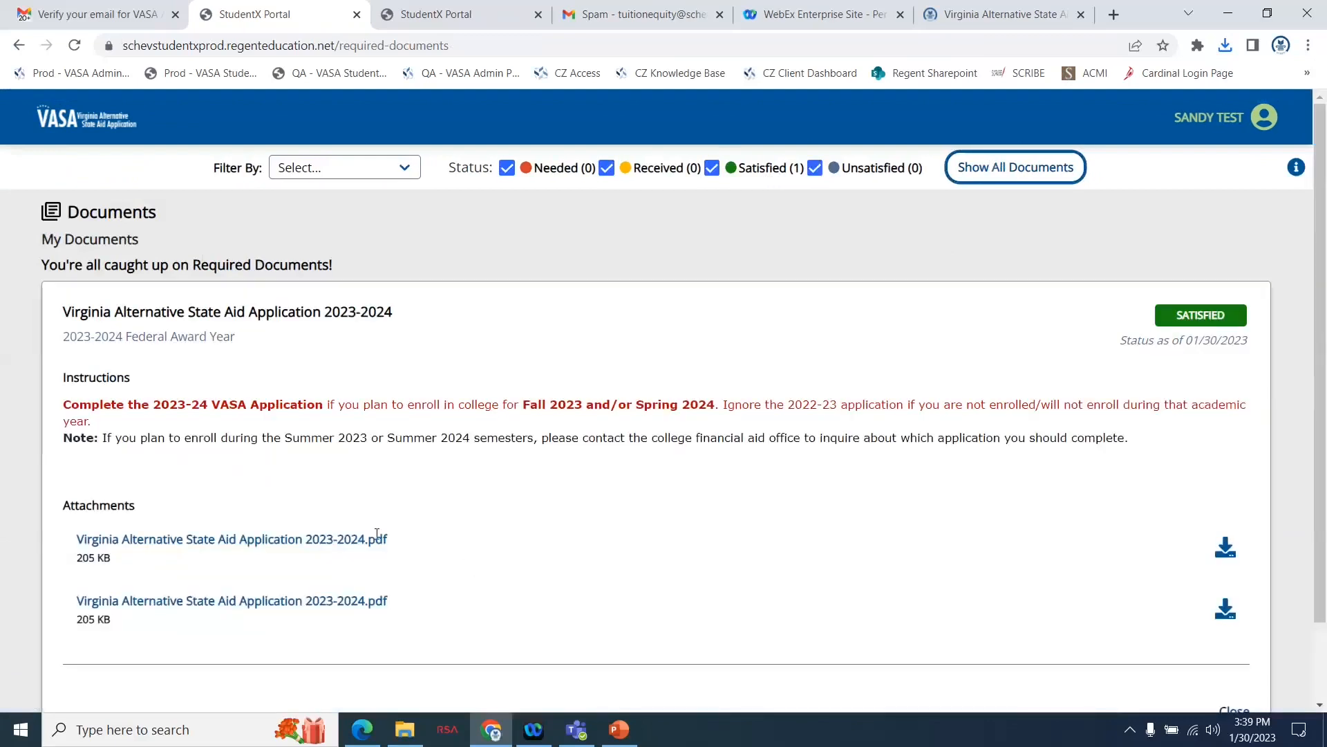
{"action": "left_click", "coordinate": [1208, 119]}
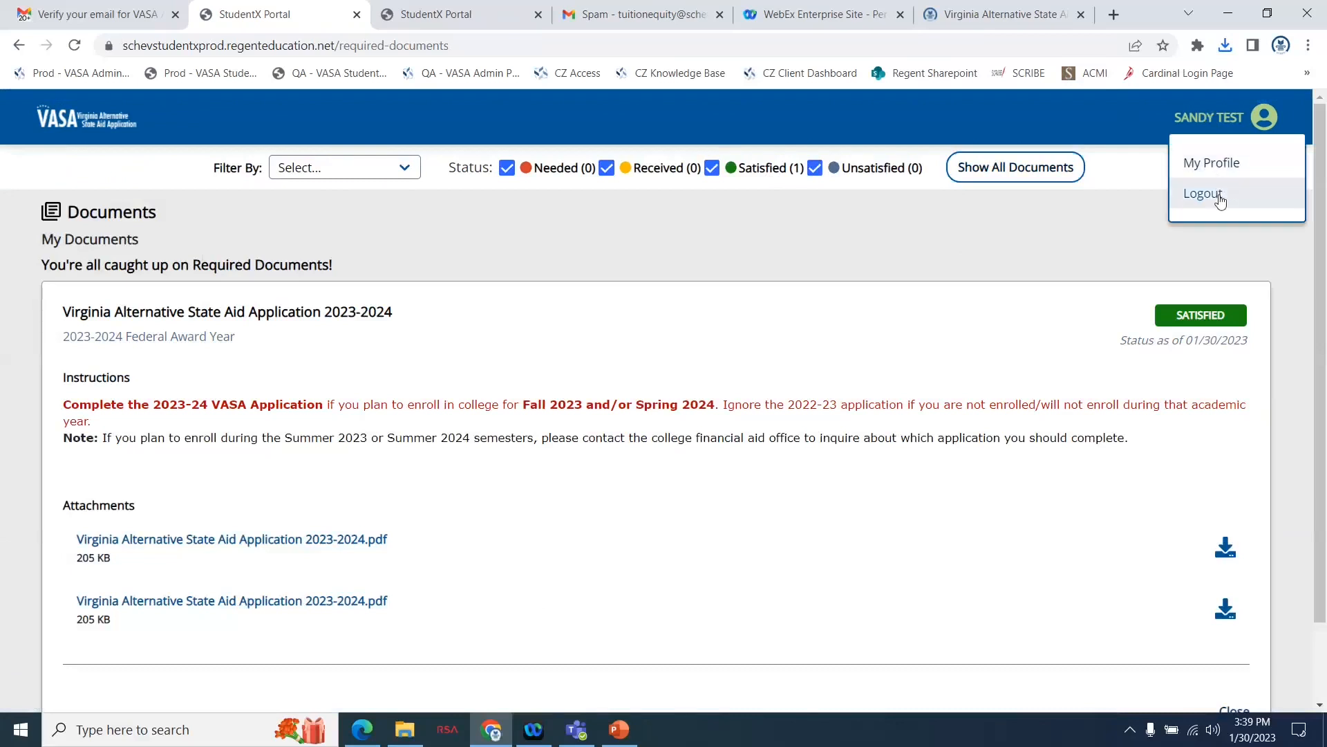
{"action": "left_click", "coordinate": [1215, 197]}
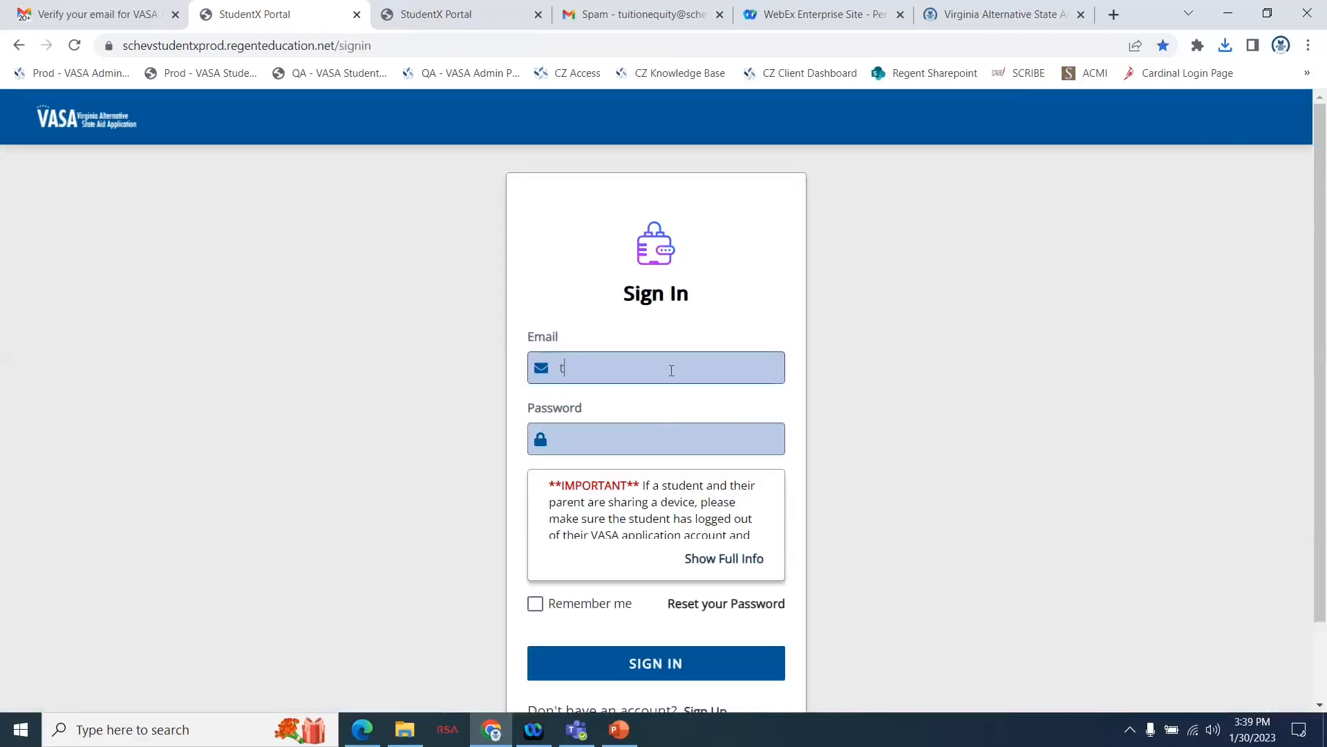
Sign in to the student account with the student's e-mail address and password.
{"action": "key", "text": "Tab"}
{"action": "type", "text": "••••••••"}
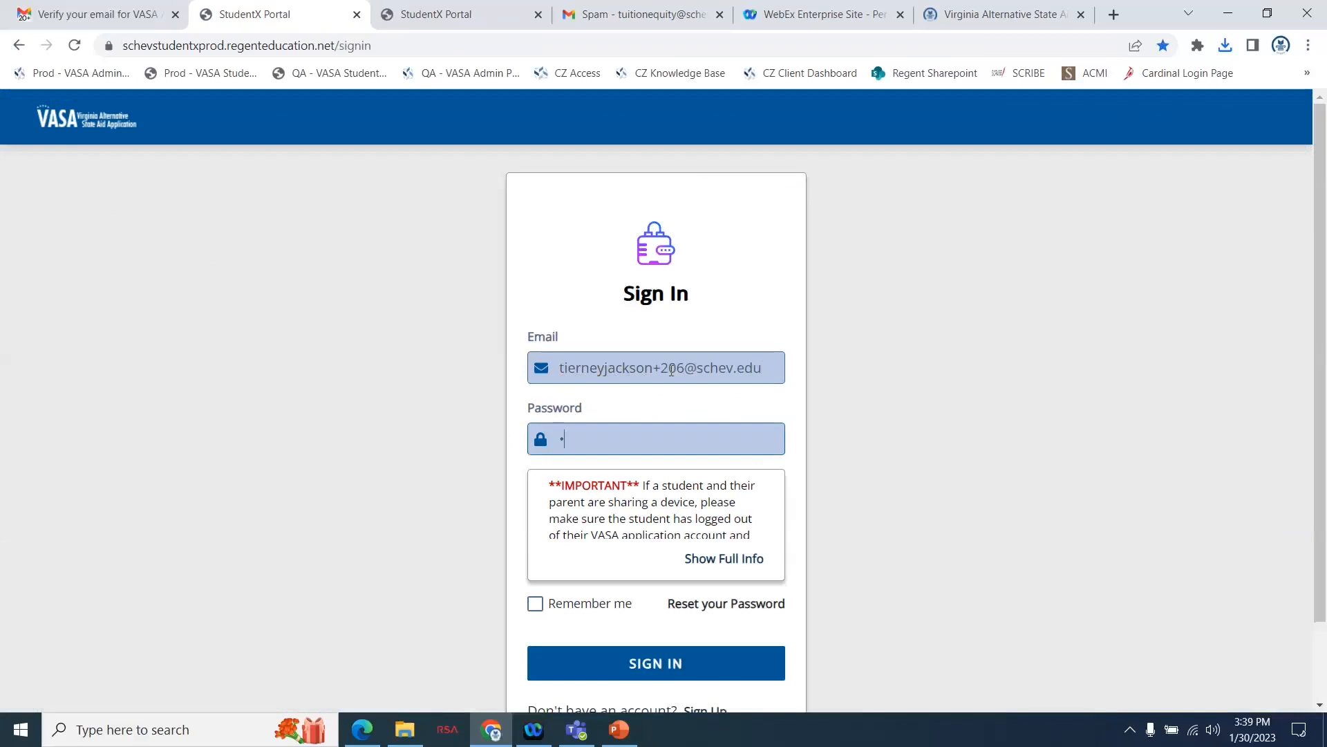
{"action": "type", "text": "••"}
{"action": "key", "text": "Return"}
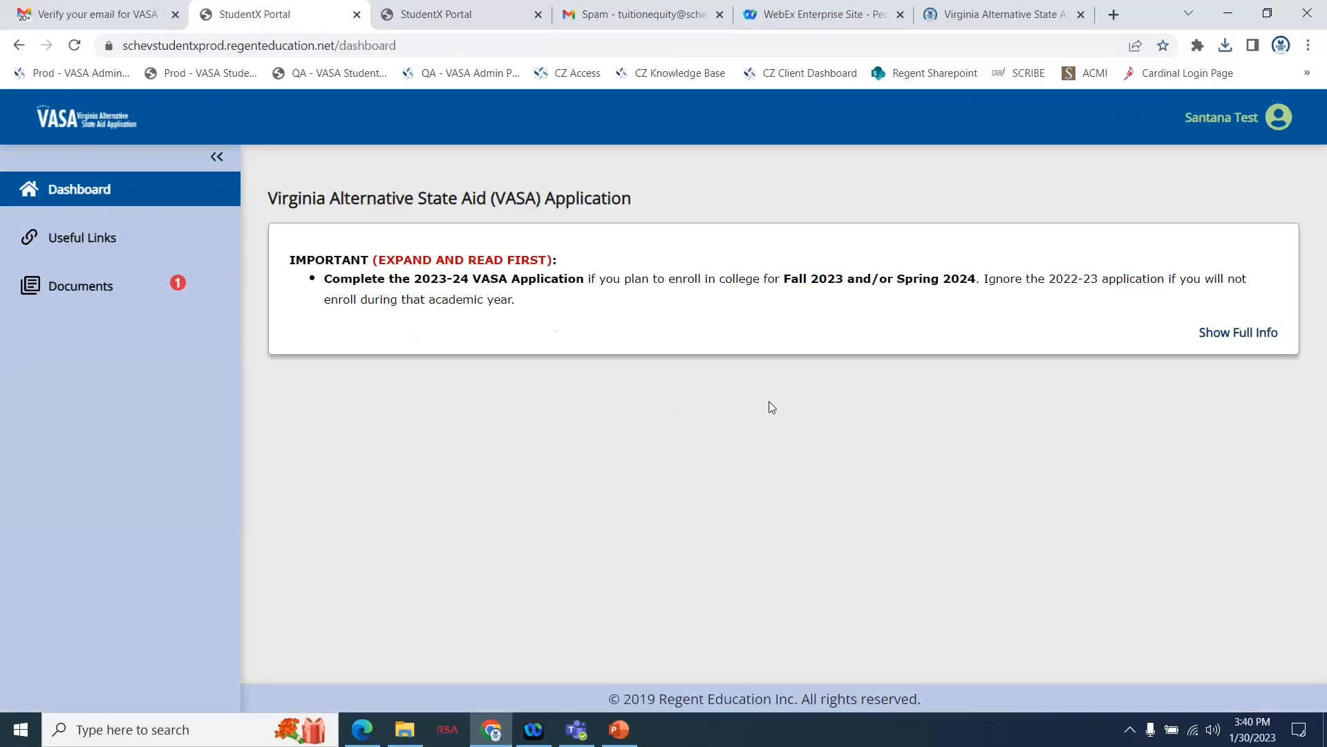
Open the student's documents list and show documents of every status.
{"action": "left_click", "coordinate": [98, 288]}
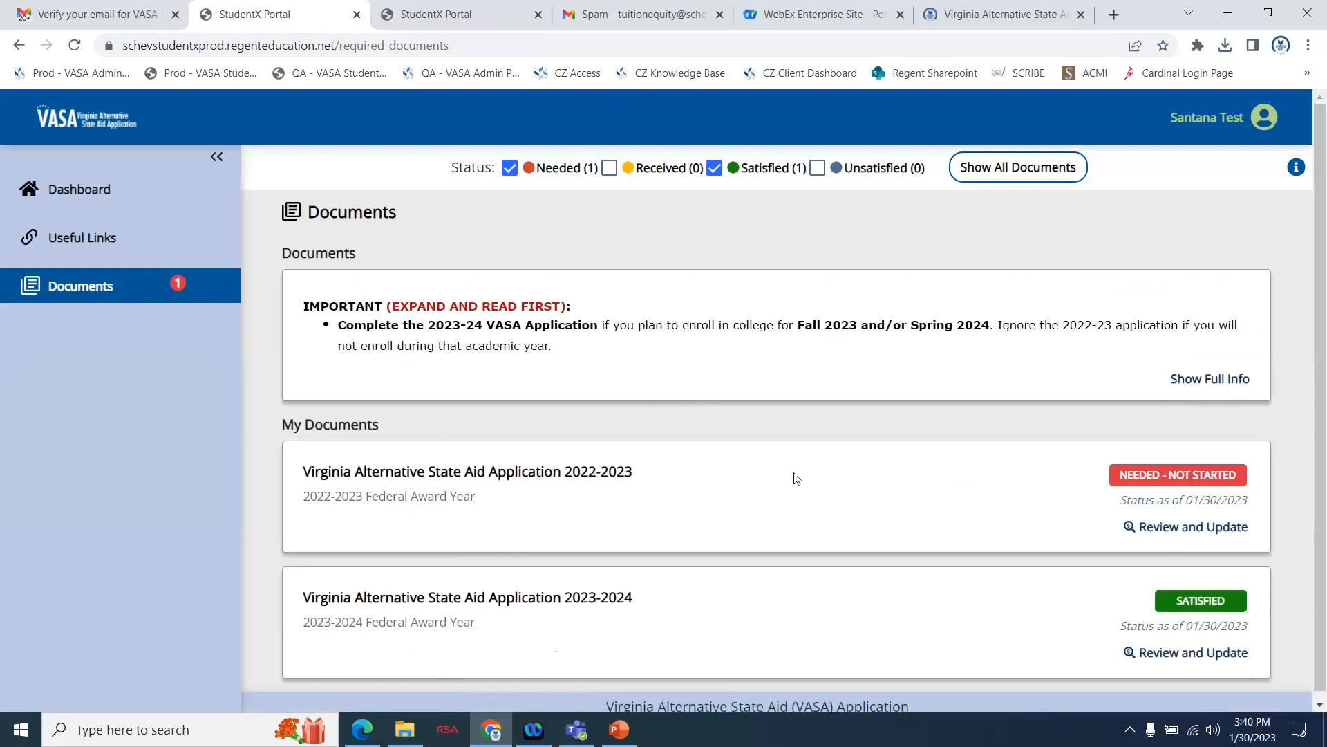
{"action": "scroll", "coordinate": [841, 477], "scroll_direction": "down", "scroll_amount": 1}
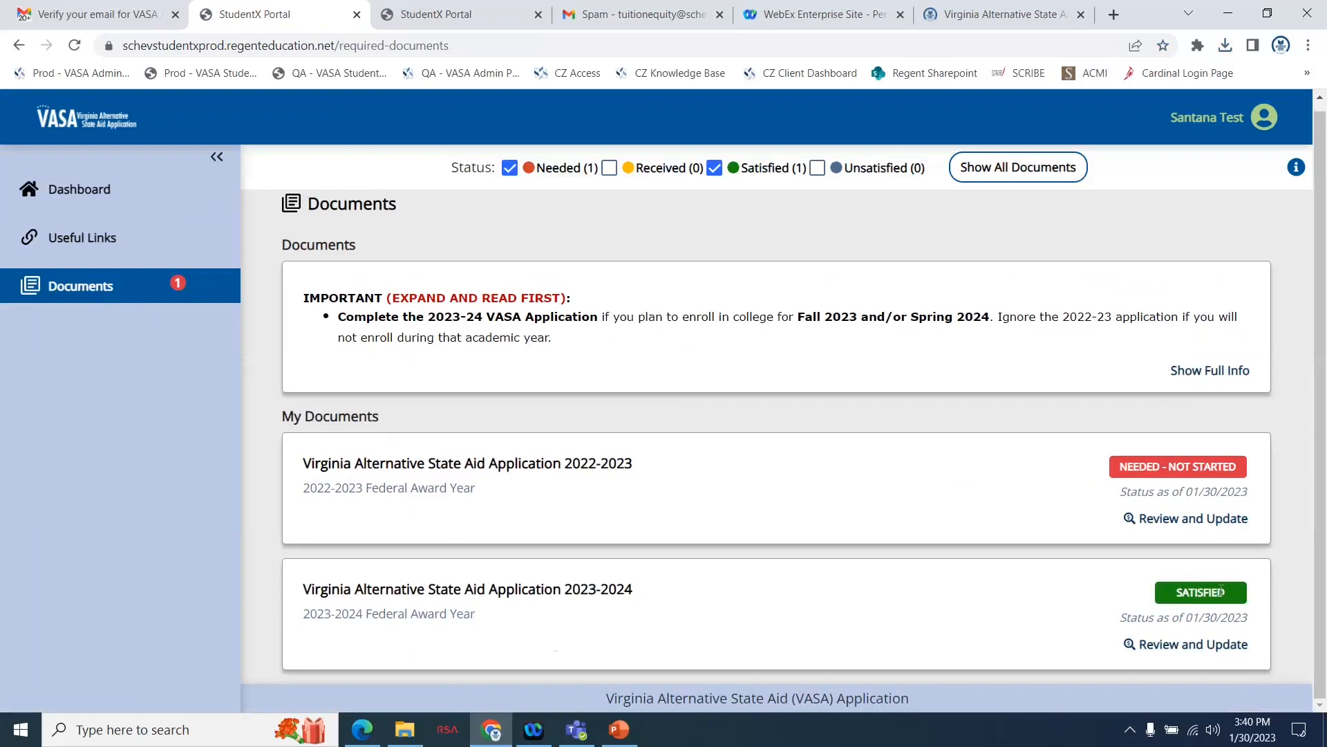
{"action": "left_click", "coordinate": [998, 169]}
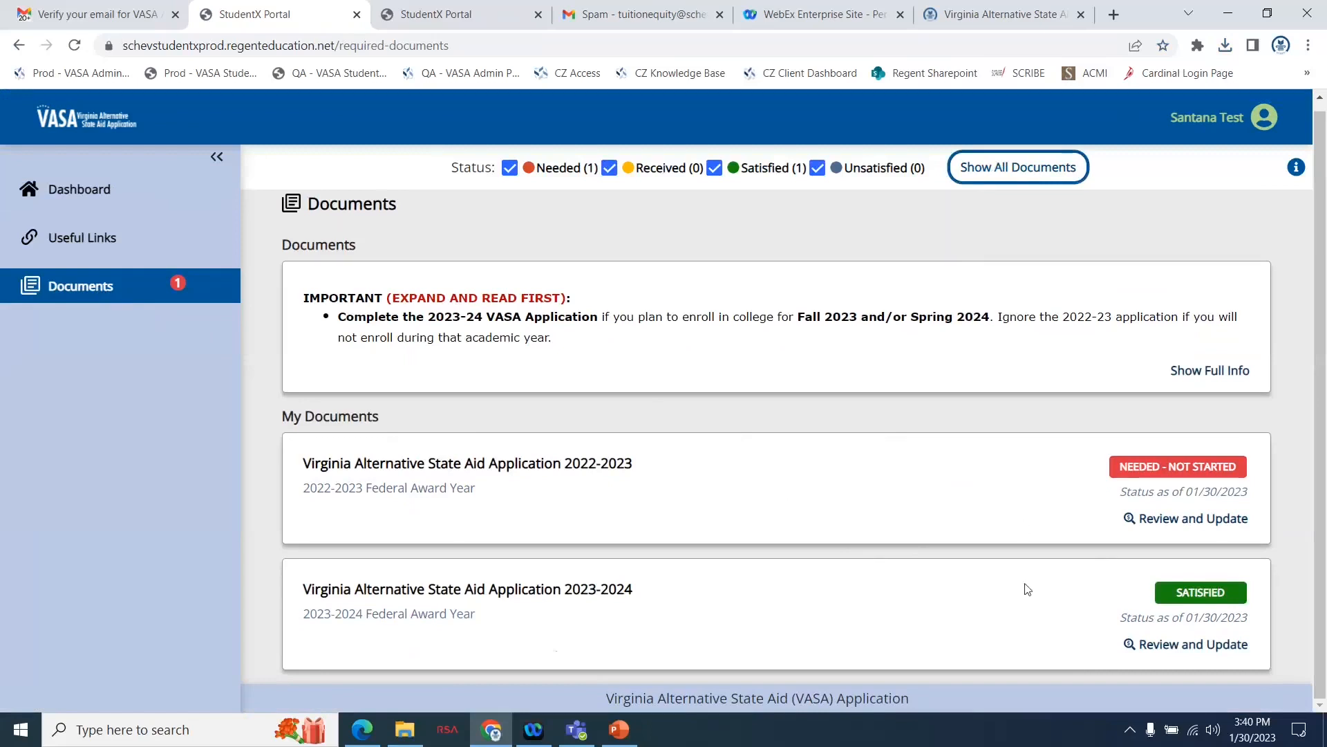
Expand the Virginia Alternative State Aid Application 2023-2024 document, then download and open its second attached PDF.
{"action": "left_click", "coordinate": [1138, 647]}
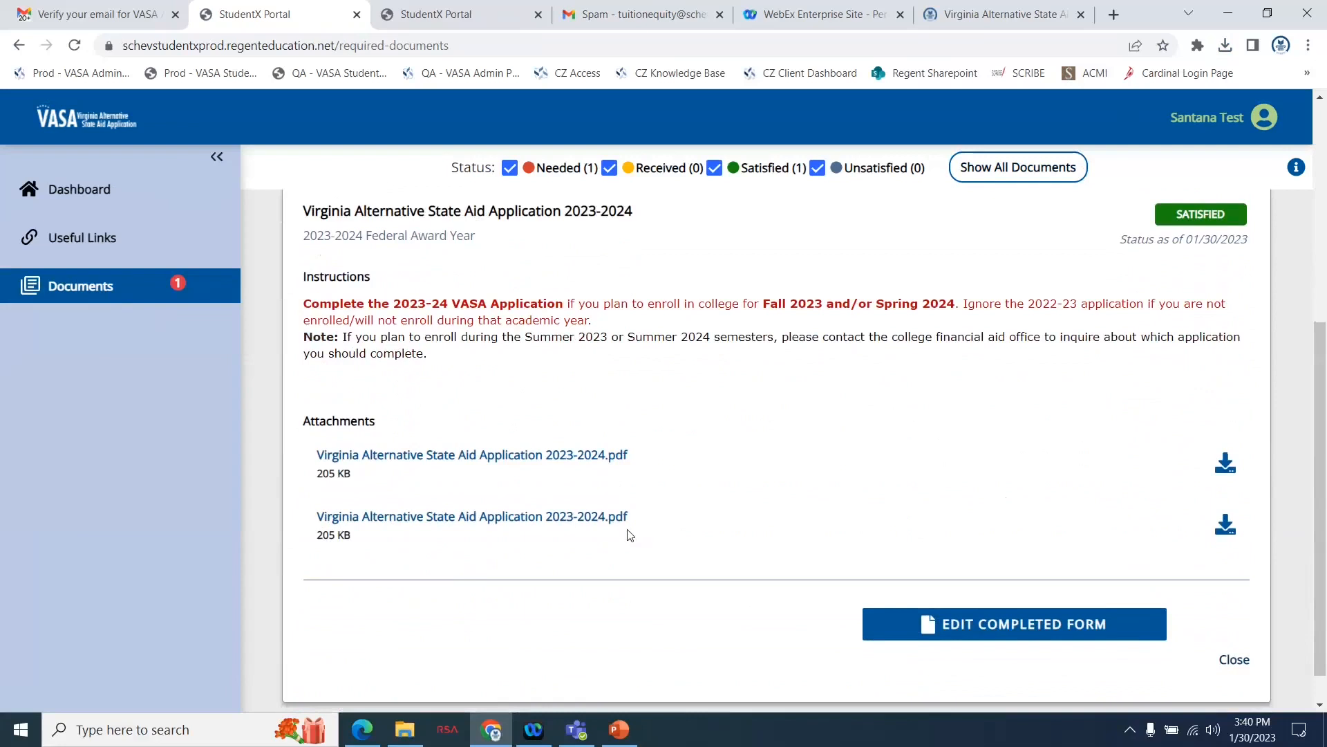
{"action": "left_click", "coordinate": [1225, 528]}
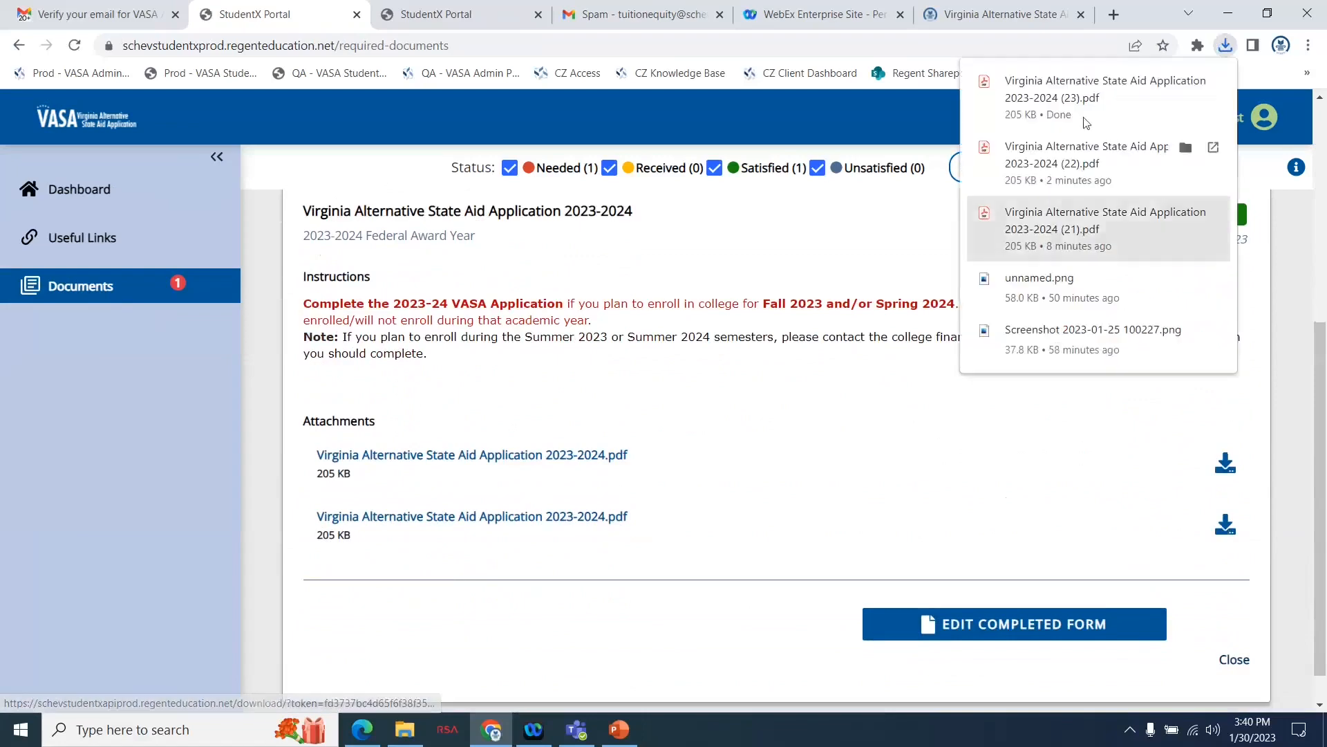
{"action": "left_click", "coordinate": [1079, 103]}
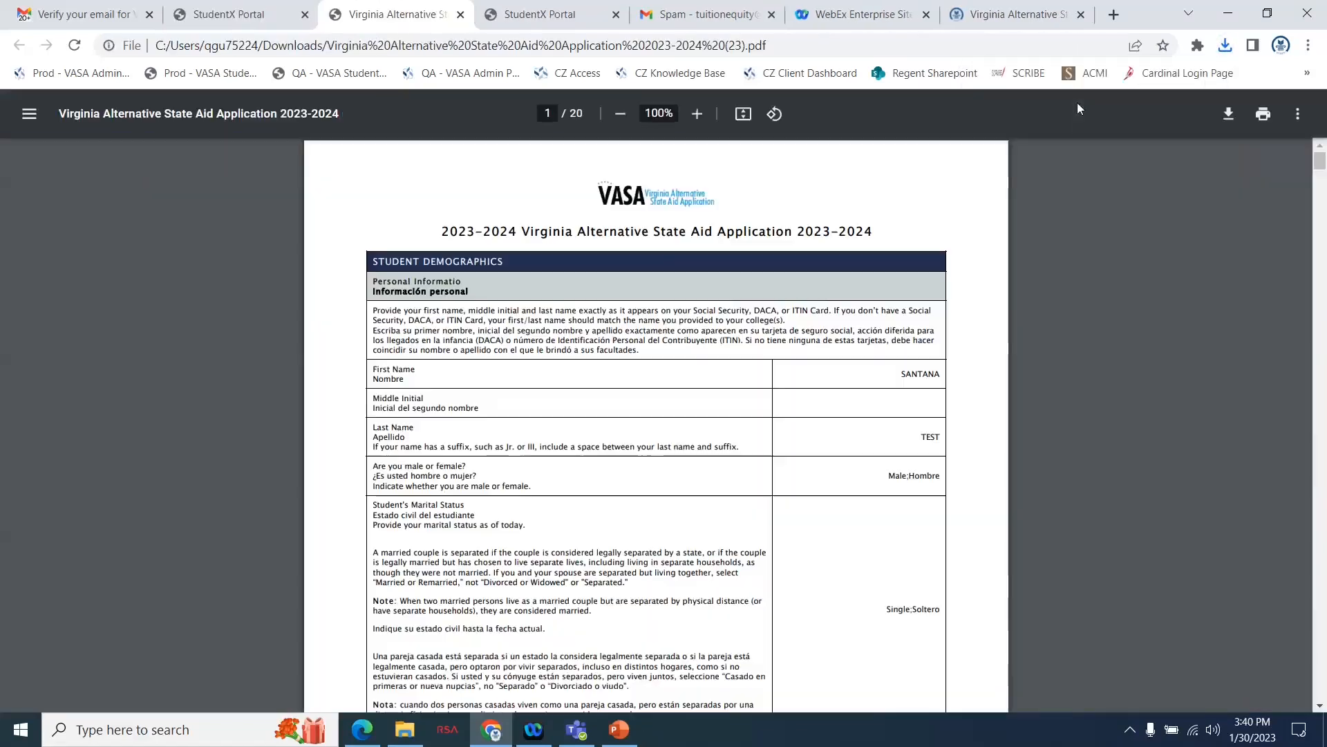
Examine the application PDF through to its last page, checking the school list, calculated Expected Family Contribution, and student and parent signatures.
{"action": "scroll", "coordinate": [925, 490], "scroll_direction": "down", "scroll_amount": 20}
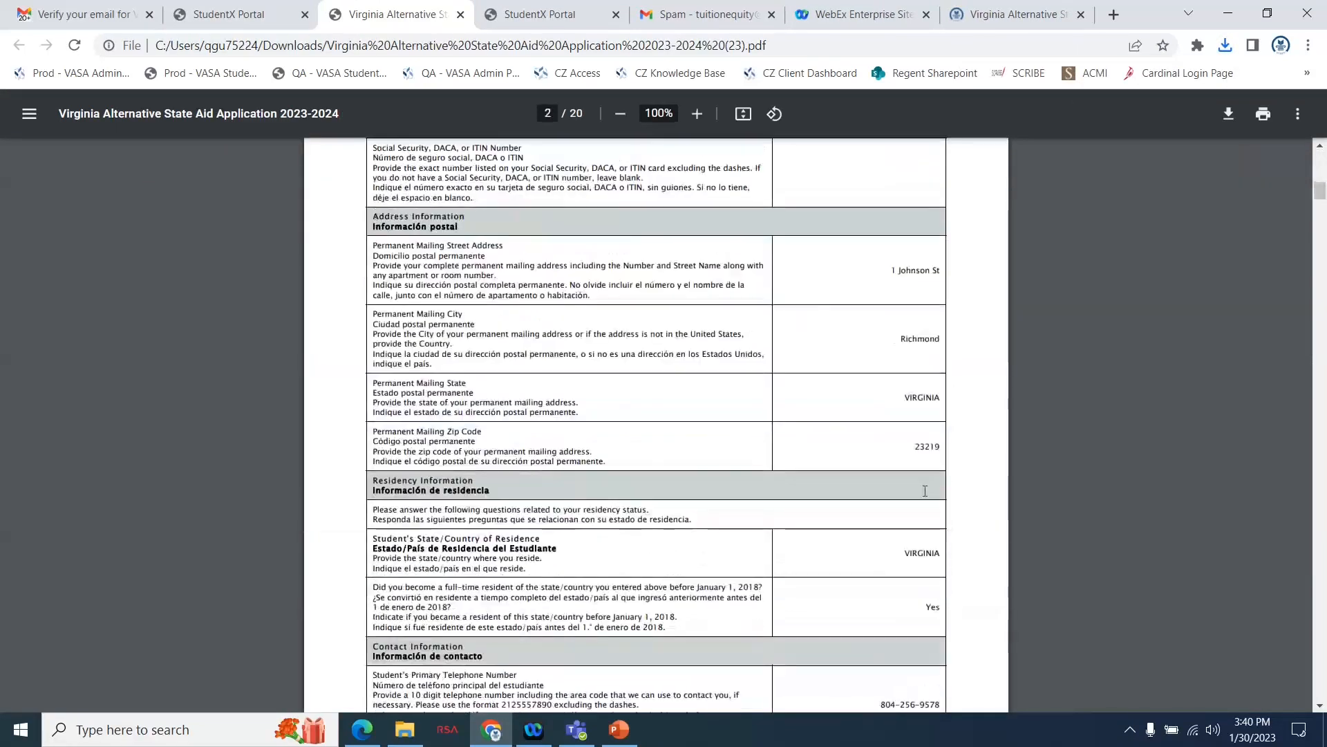
{"action": "scroll", "coordinate": [925, 491], "scroll_direction": "down", "scroll_amount": 20}
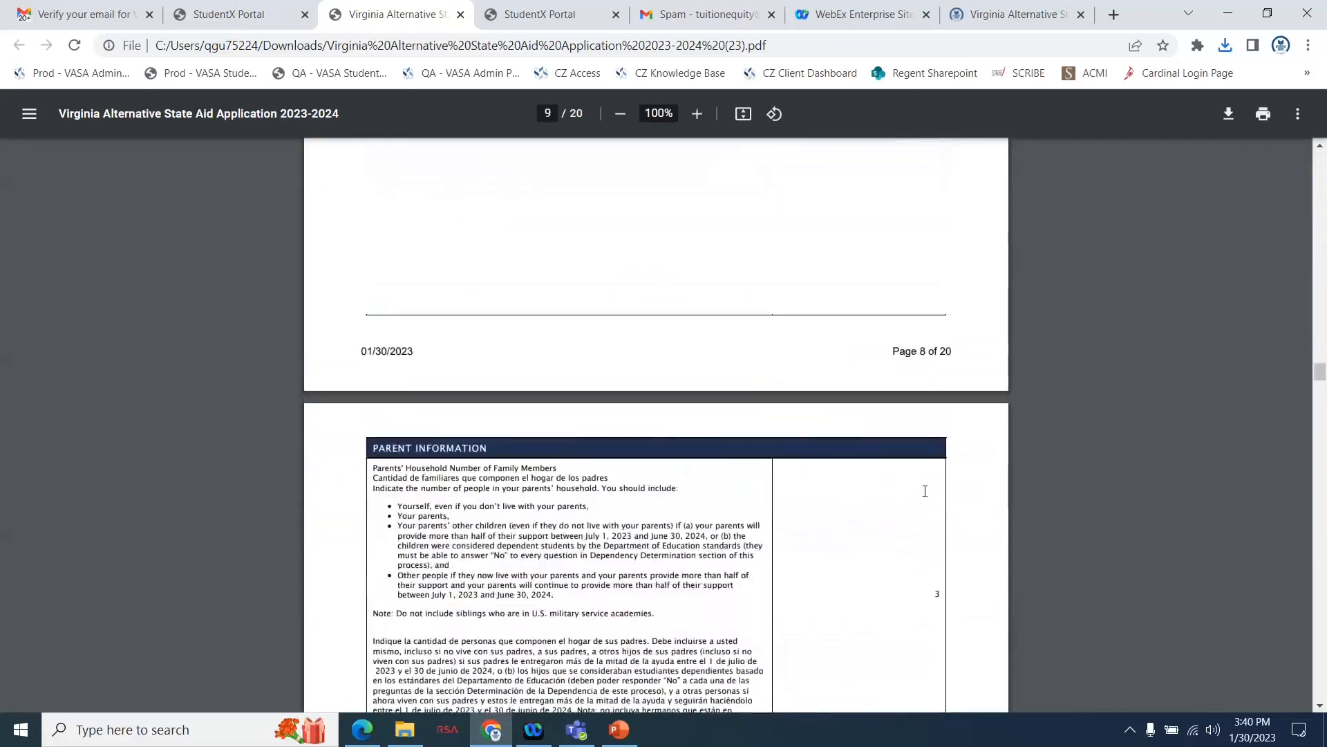
{"action": "scroll", "coordinate": [925, 491], "scroll_direction": "down", "scroll_amount": 20}
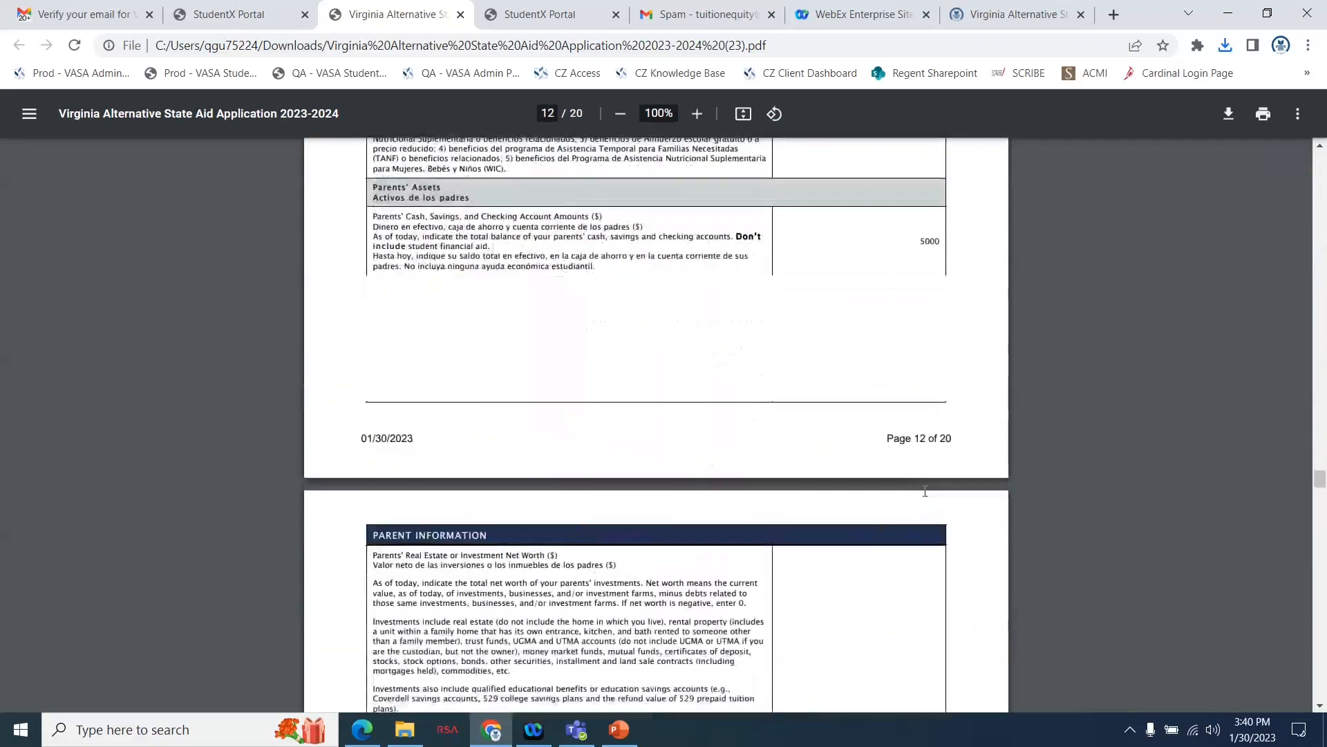
{"action": "scroll", "coordinate": [925, 490], "scroll_direction": "down", "scroll_amount": 20}
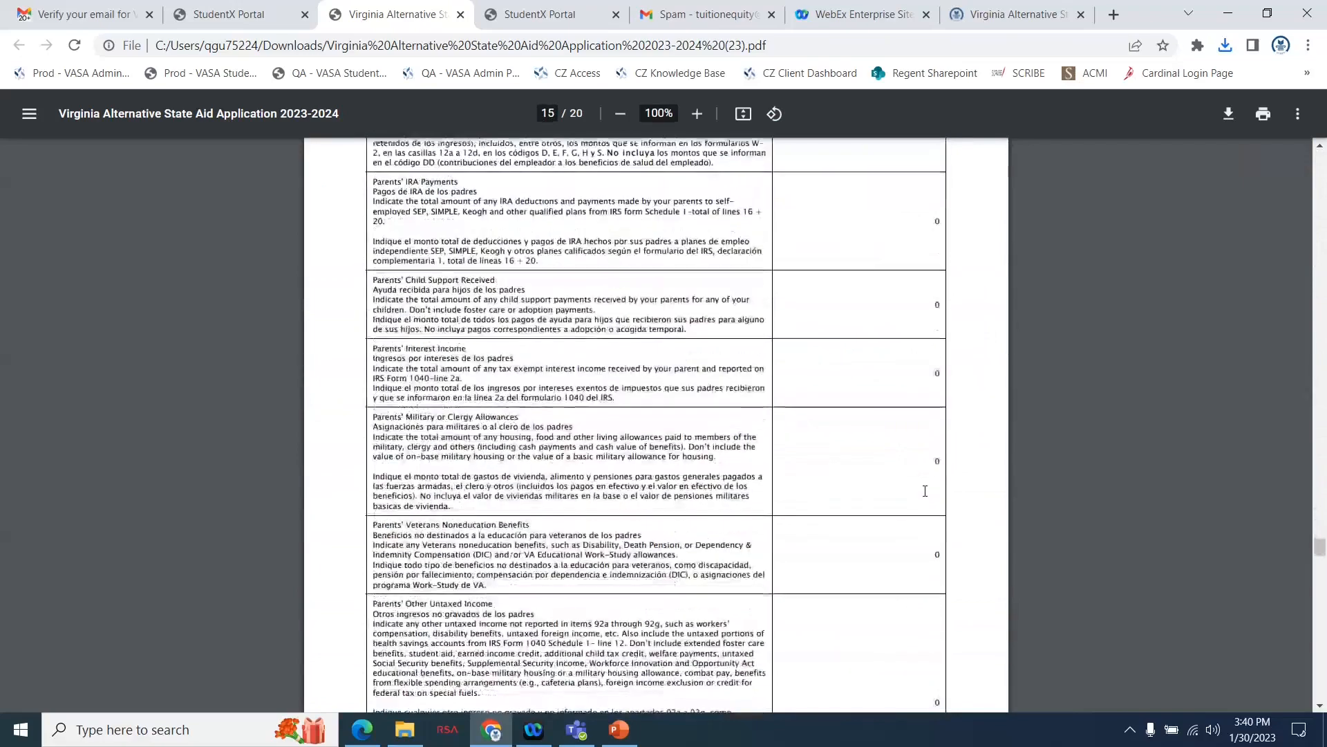
{"action": "scroll", "coordinate": [925, 491], "scroll_direction": "down", "scroll_amount": 20}
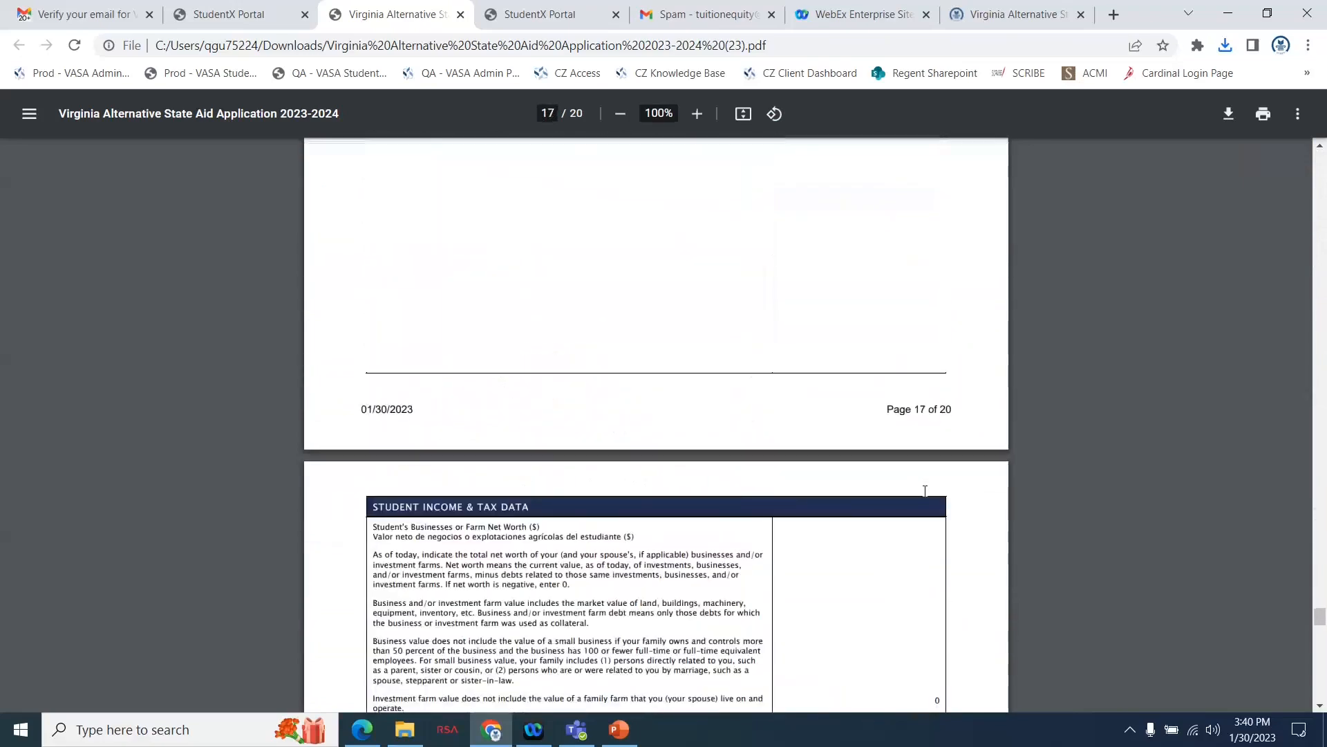
{"action": "scroll", "coordinate": [925, 491], "scroll_direction": "down", "scroll_amount": 10}
{"action": "scroll", "coordinate": [925, 491], "scroll_direction": "up", "scroll_amount": 3}
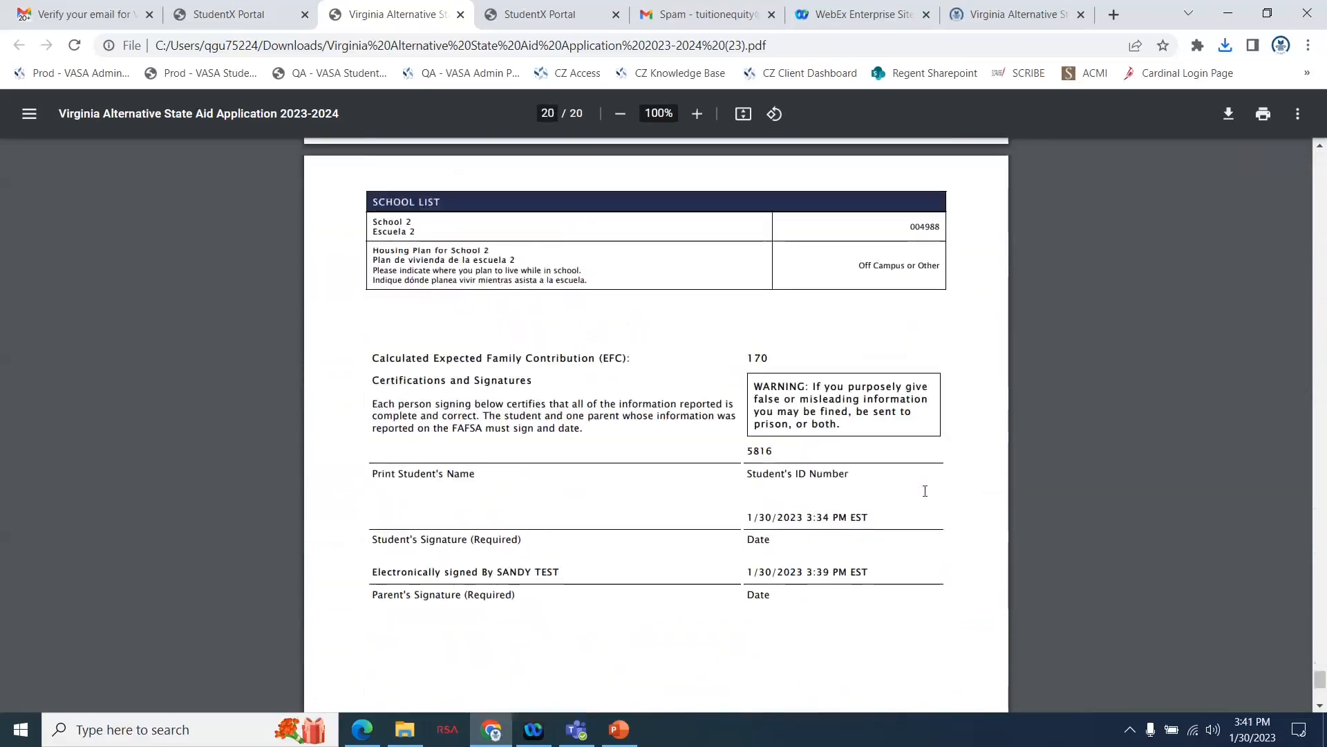
{"action": "scroll", "coordinate": [777, 499], "scroll_direction": "up", "scroll_amount": 1}
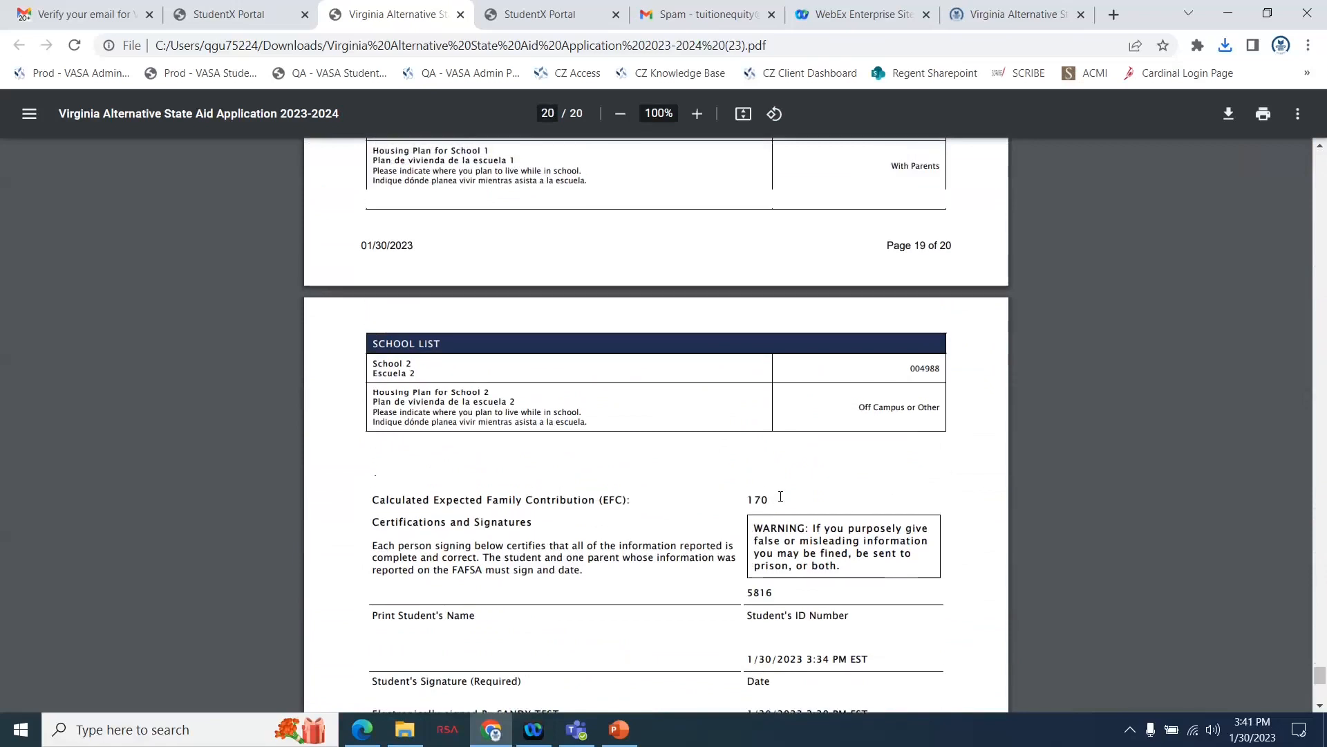
{"action": "left_click_drag", "start_coordinate": [780, 497], "coordinate": [388, 505]}
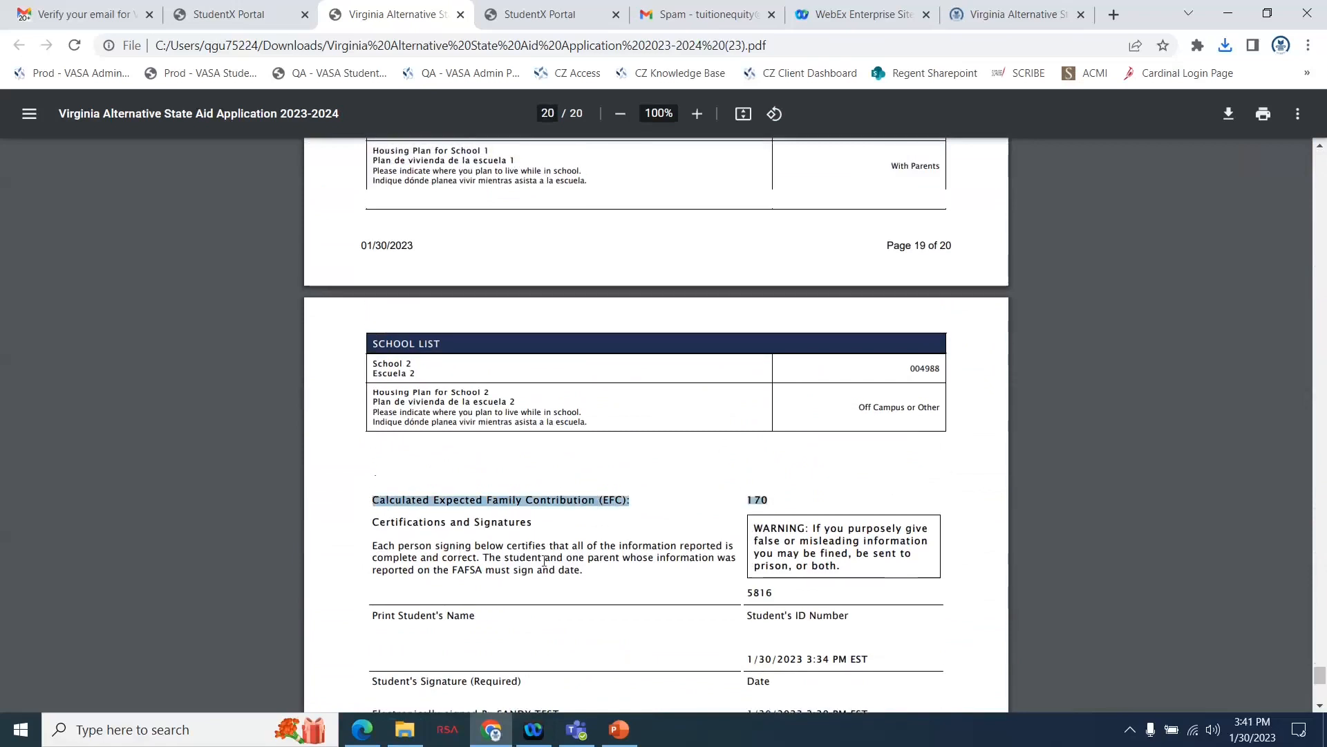
{"action": "scroll", "coordinate": [580, 542], "scroll_direction": "up", "scroll_amount": 4}
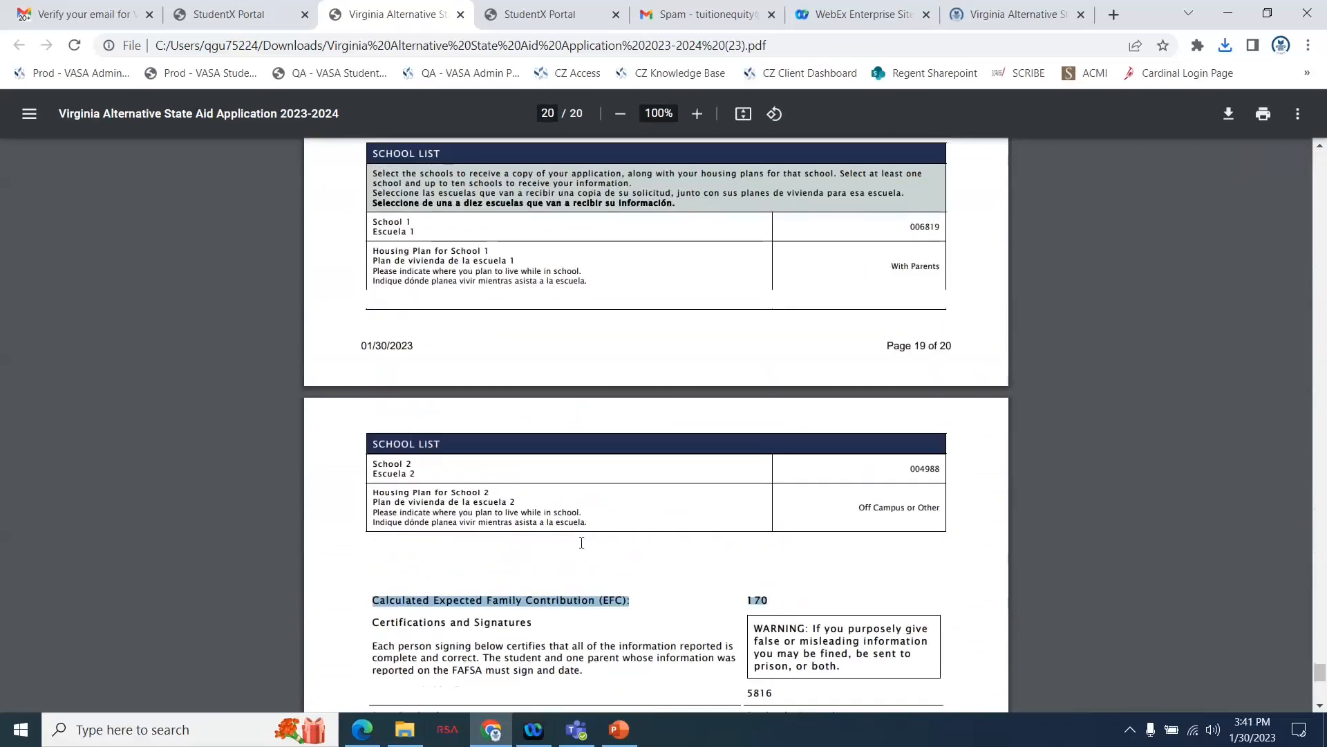
{"action": "left_click", "coordinate": [810, 596]}
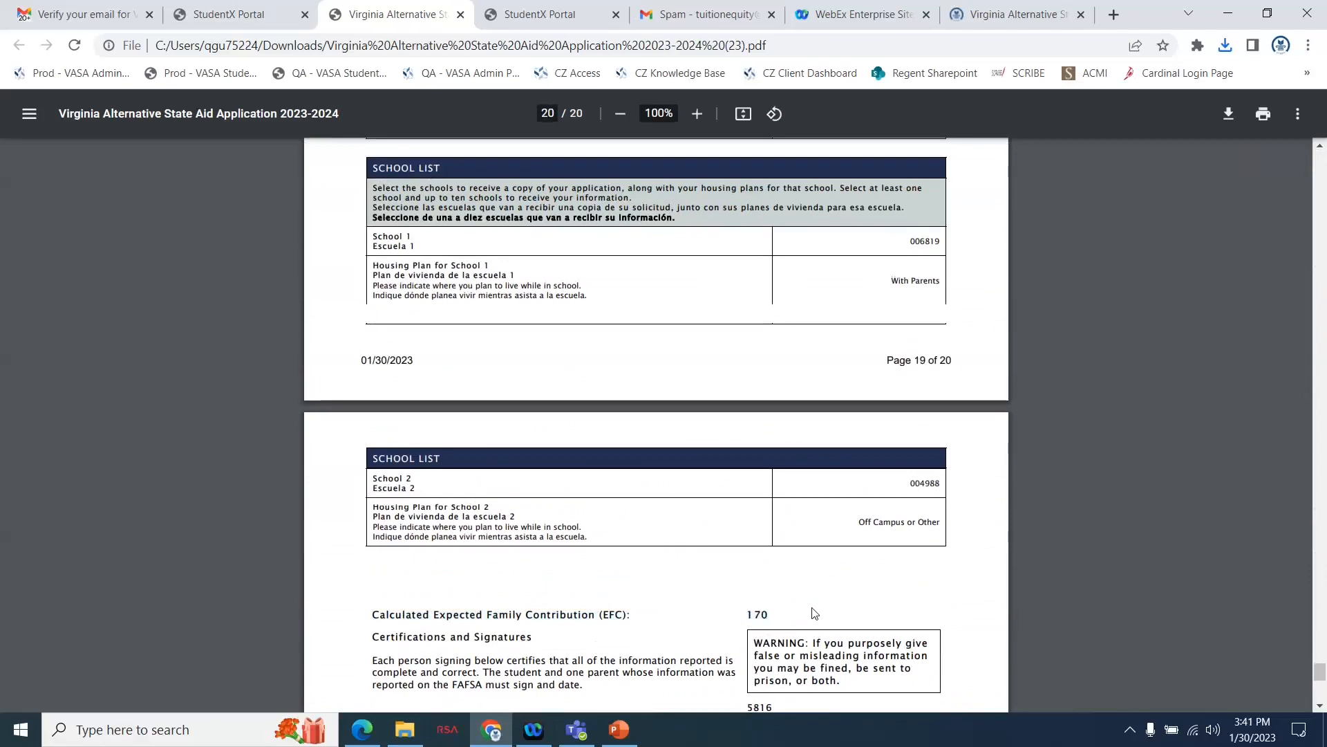
Return to the student's documents in the portal and open the completed 2023-2024 application form for editing.
{"action": "left_click", "coordinate": [574, 12]}
{"action": "left_click", "coordinate": [267, 9]}
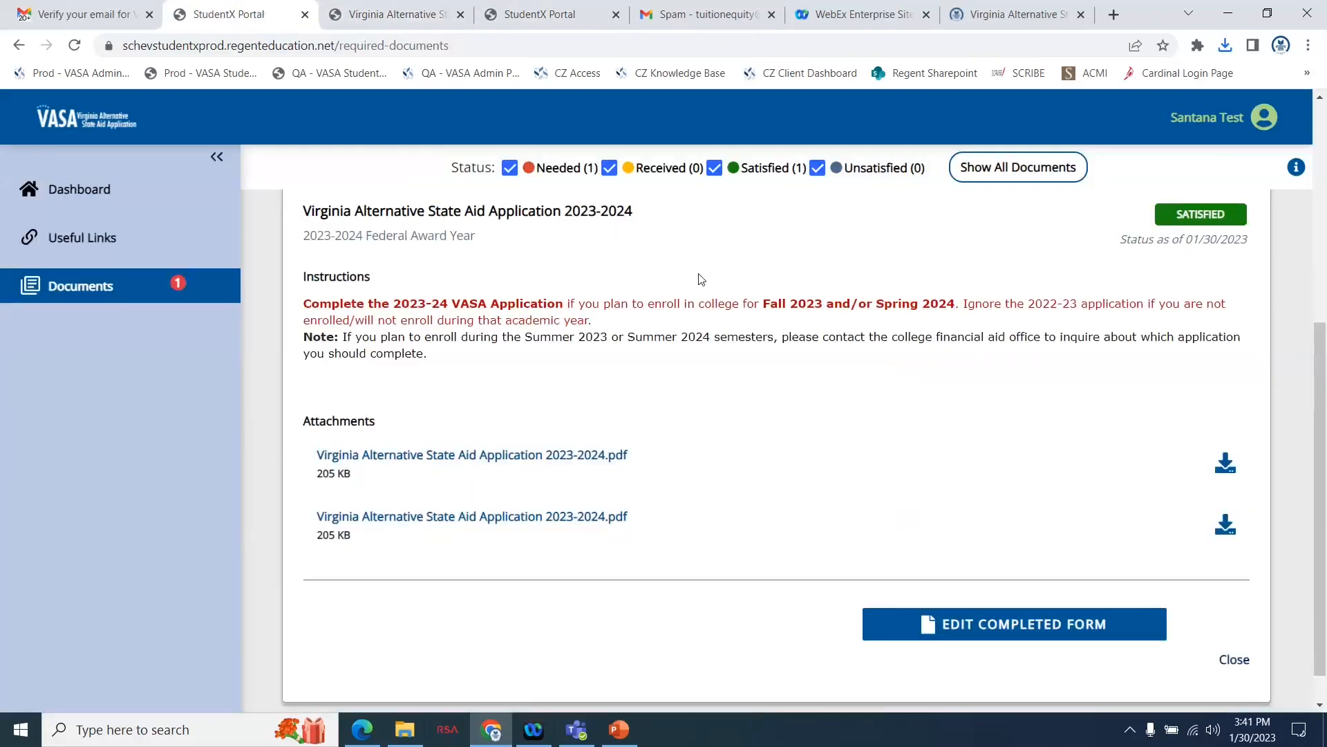
{"action": "scroll", "coordinate": [838, 374], "scroll_direction": "up", "scroll_amount": 1}
{"action": "scroll", "coordinate": [838, 375], "scroll_direction": "up", "scroll_amount": 3}
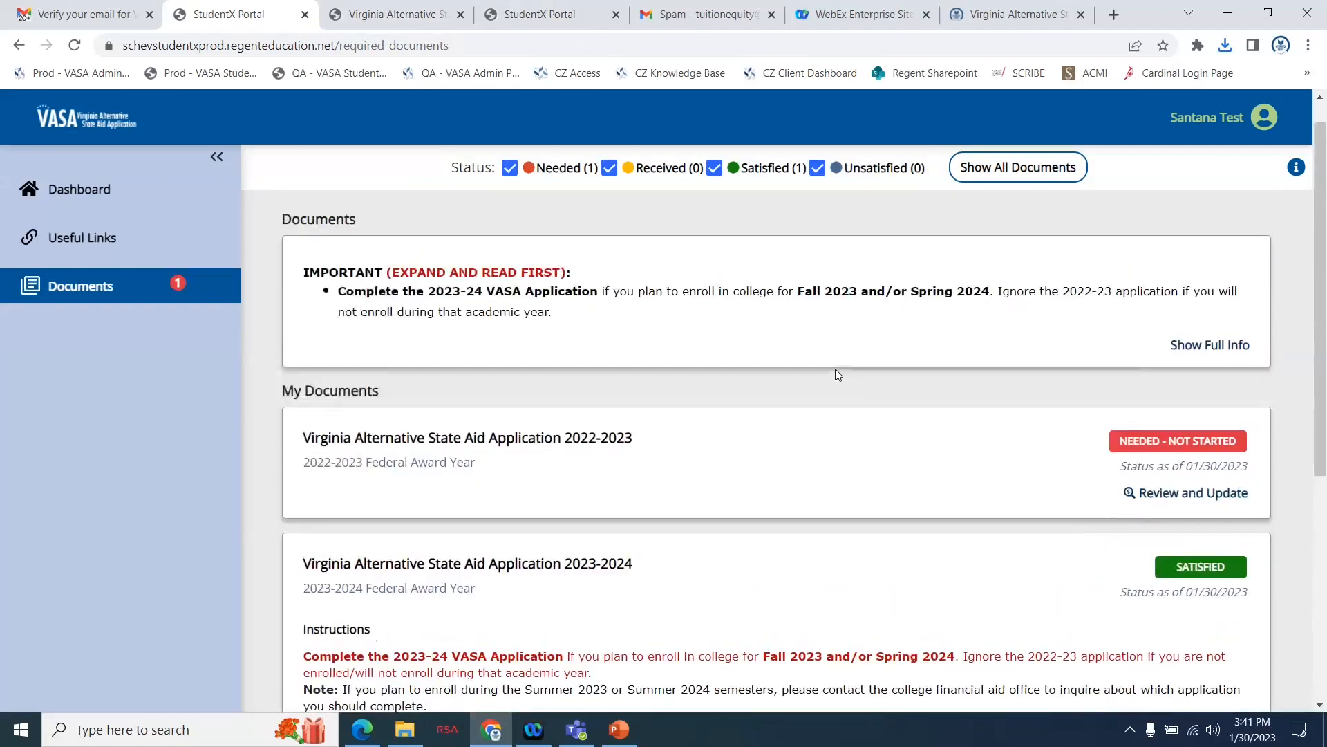
{"action": "scroll", "coordinate": [838, 375], "scroll_direction": "down", "scroll_amount": 5}
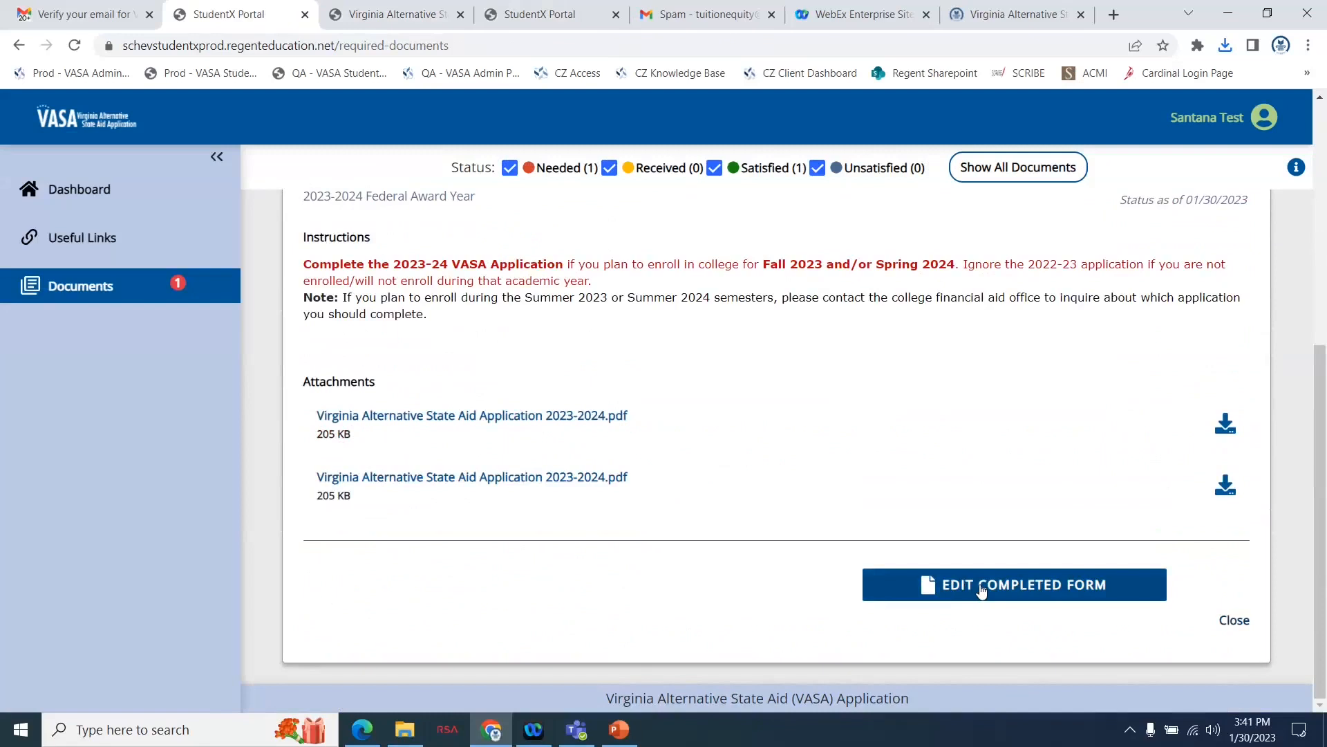
{"action": "left_click", "coordinate": [1032, 583]}
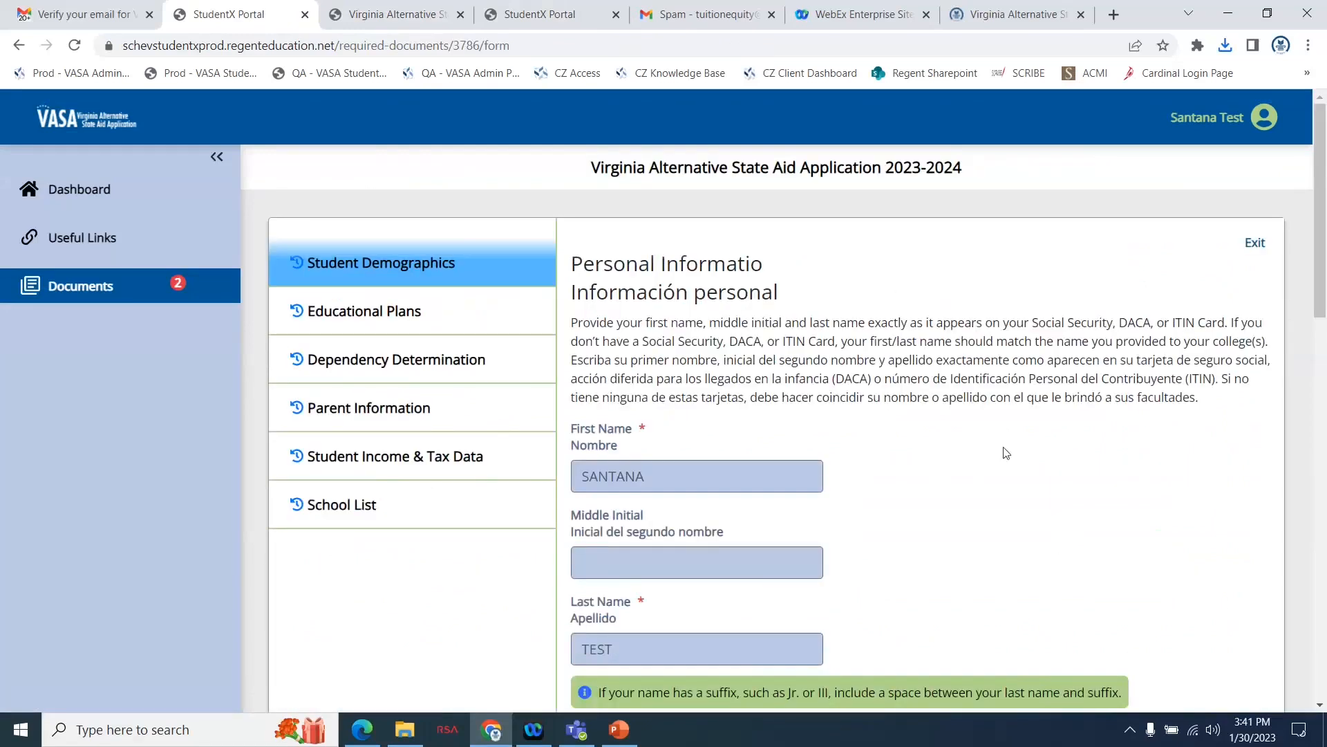
Examine the Student Demographics section of the reopened 2023-2024 application form, including the name, gender and marital status fields.
{"action": "scroll", "coordinate": [1030, 457], "scroll_direction": "down", "scroll_amount": 3}
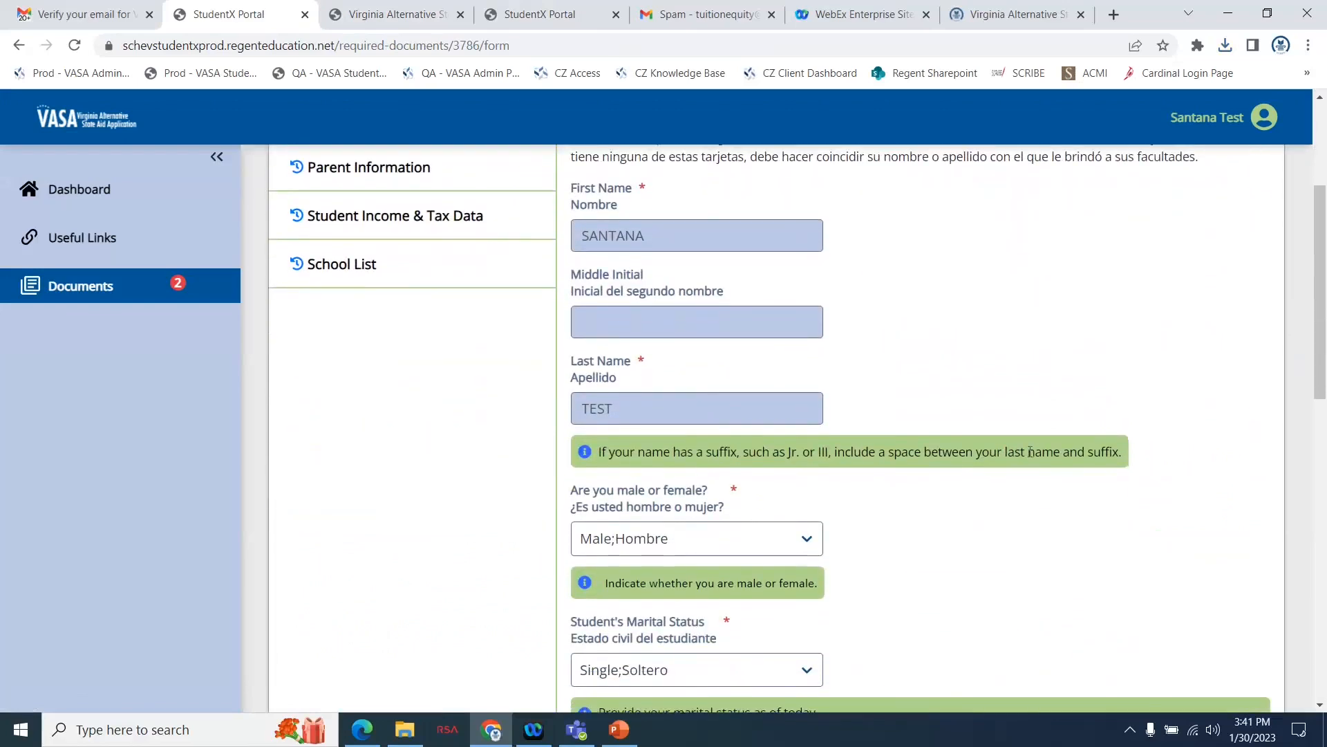
{"action": "scroll", "coordinate": [1030, 453], "scroll_direction": "down", "scroll_amount": 2}
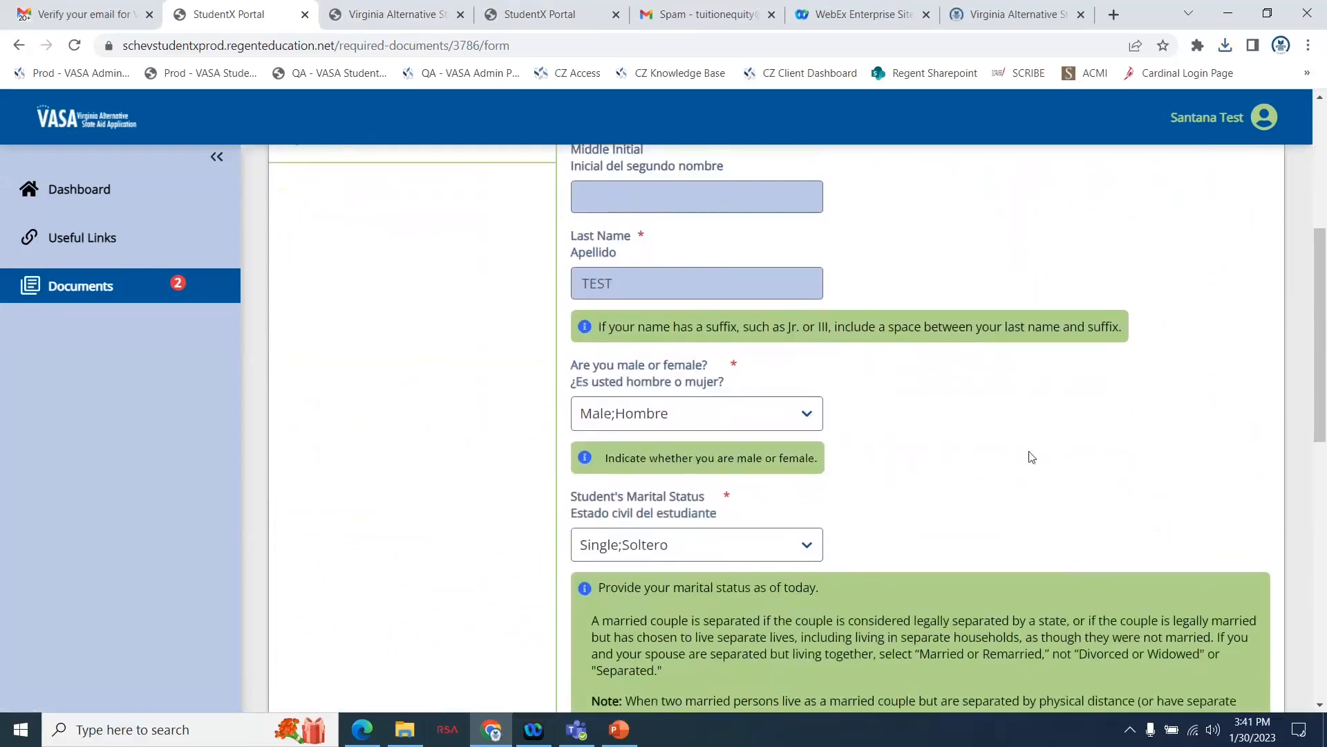
{"action": "scroll", "coordinate": [1030, 455], "scroll_direction": "up", "scroll_amount": 5}
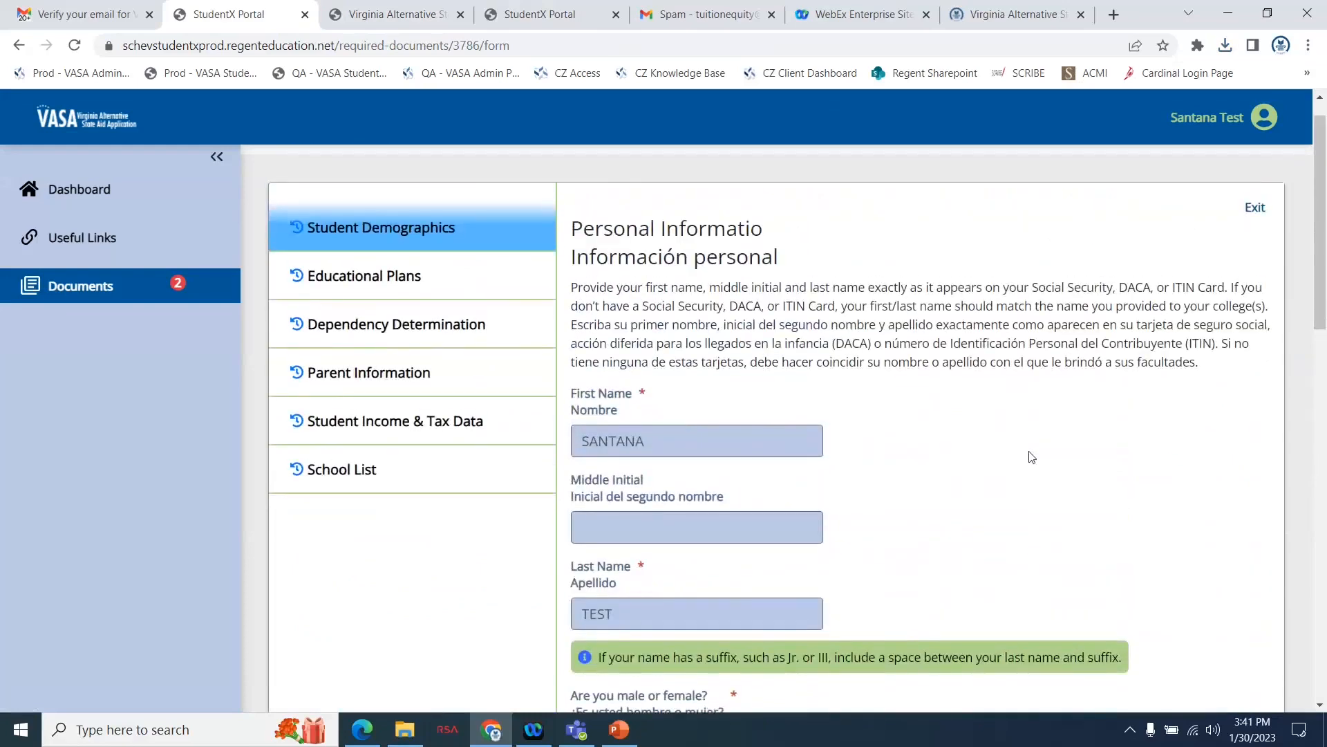
{"action": "scroll", "coordinate": [993, 523], "scroll_direction": "down", "scroll_amount": 7}
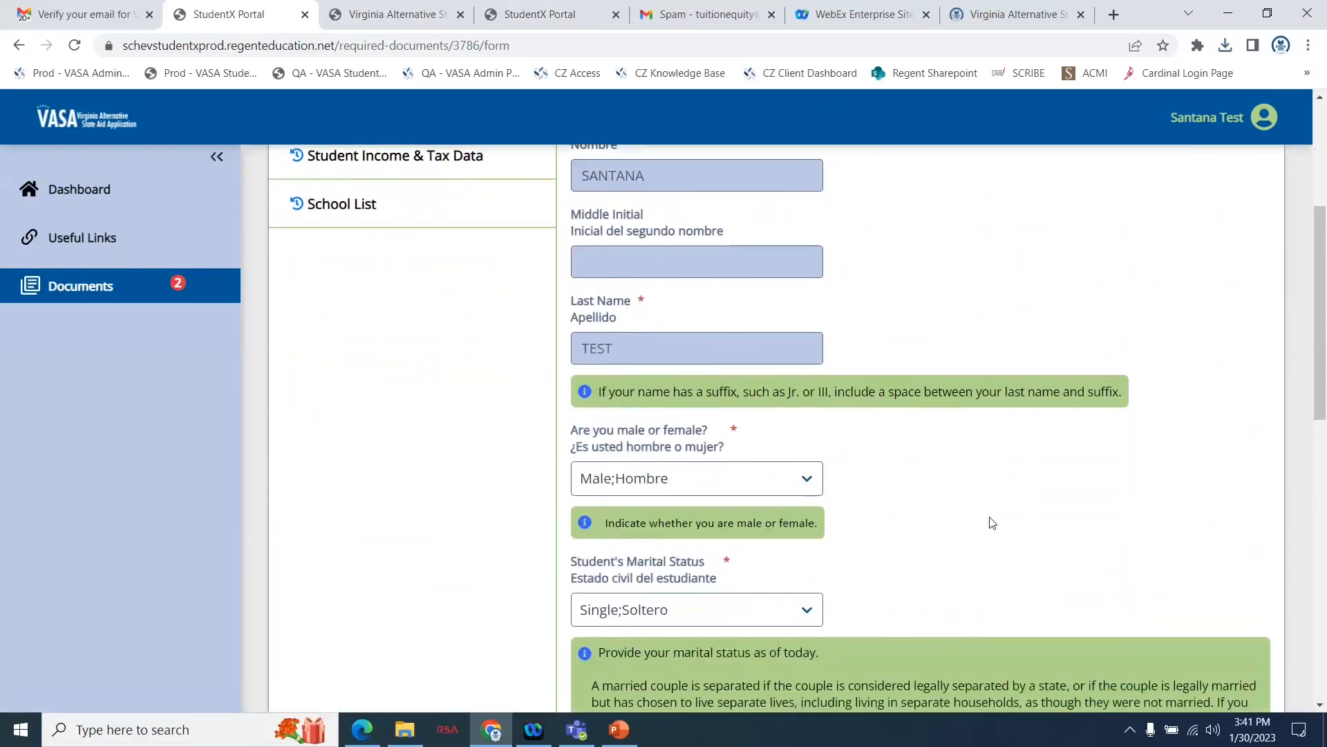
{"action": "scroll", "coordinate": [993, 523], "scroll_direction": "down", "scroll_amount": 5}
{"action": "scroll", "coordinate": [993, 524], "scroll_direction": "up", "scroll_amount": 7}
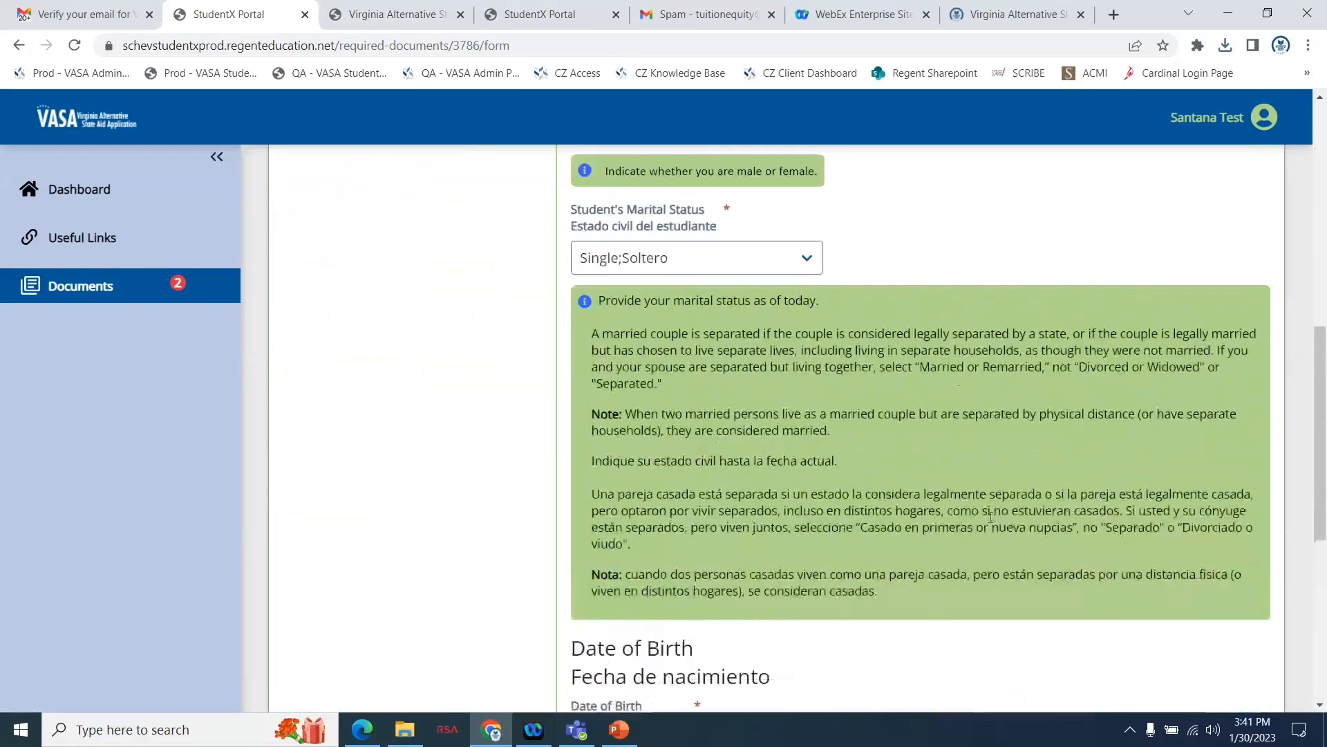
{"action": "scroll", "coordinate": [993, 524], "scroll_direction": "up", "scroll_amount": 5}
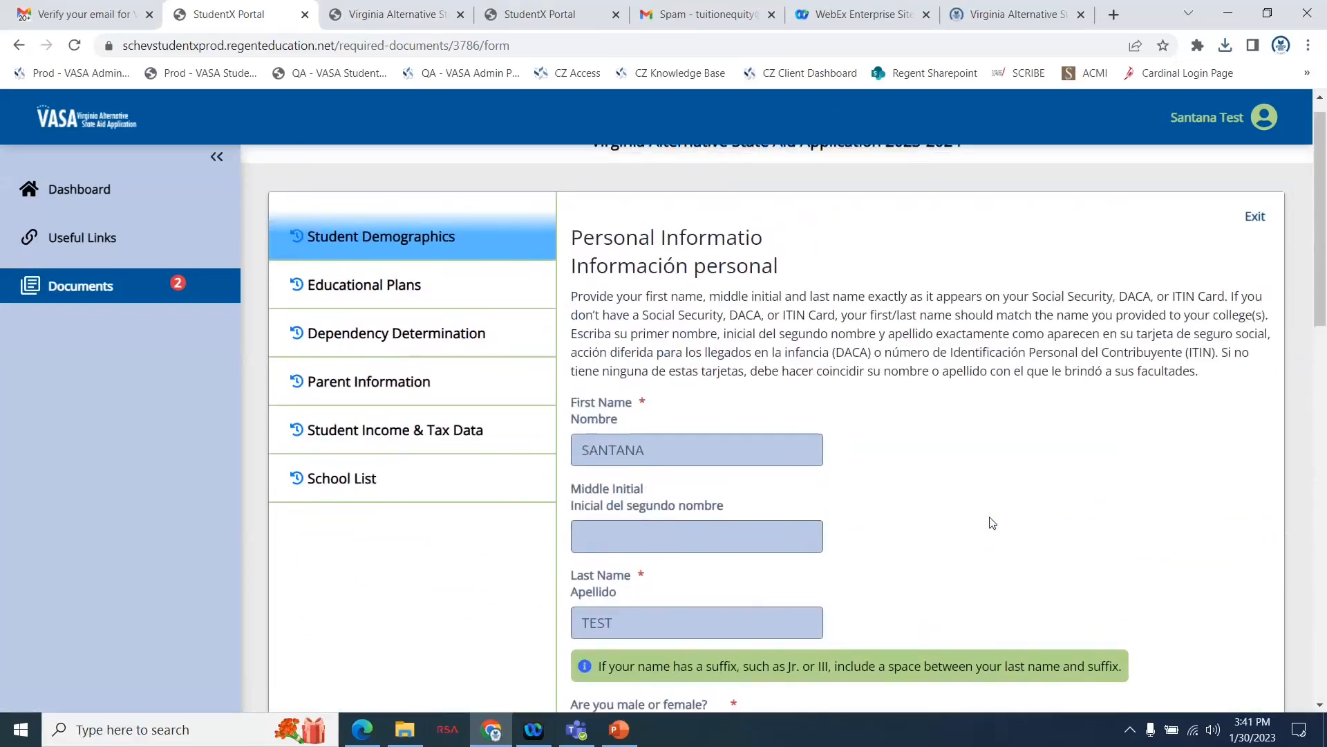